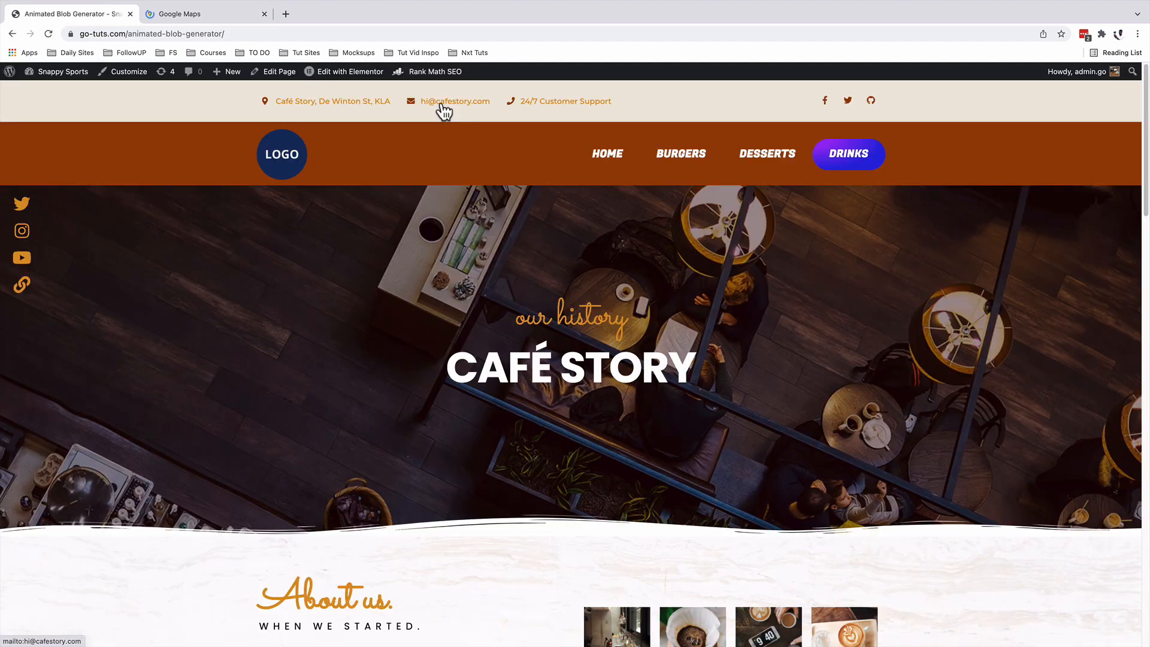
# Test the top bar's e-mail and 24/7 Customer Support links, closing the mail draft and call popup they open.
pyautogui.click(441, 103)
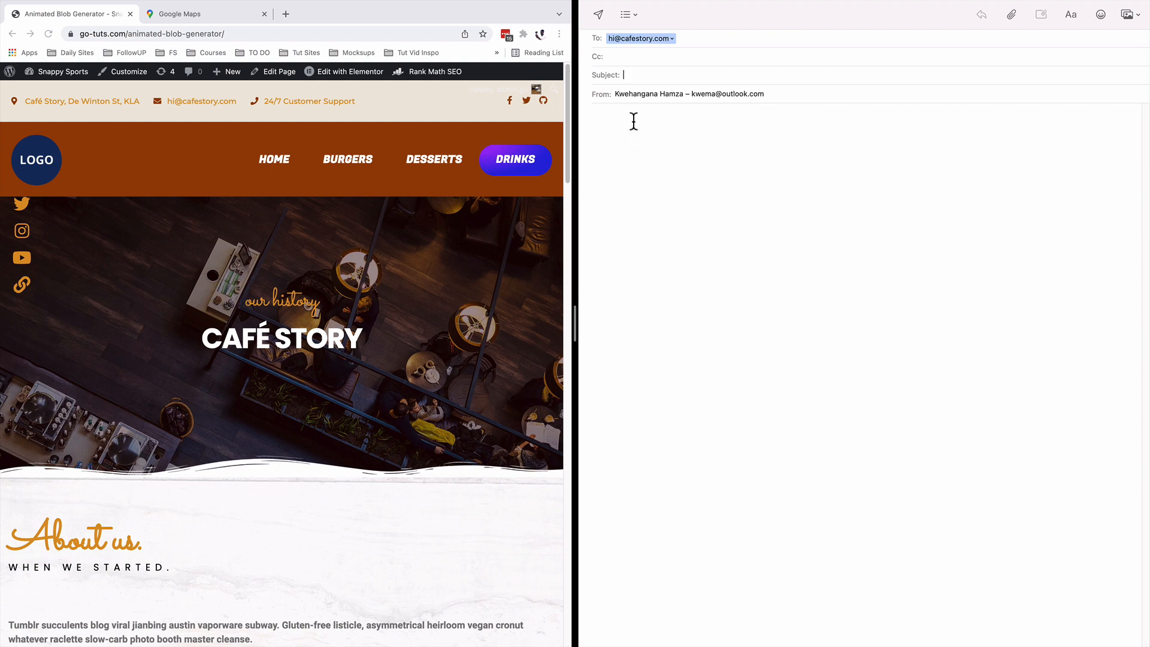
pyautogui.moveTo(619, 0)
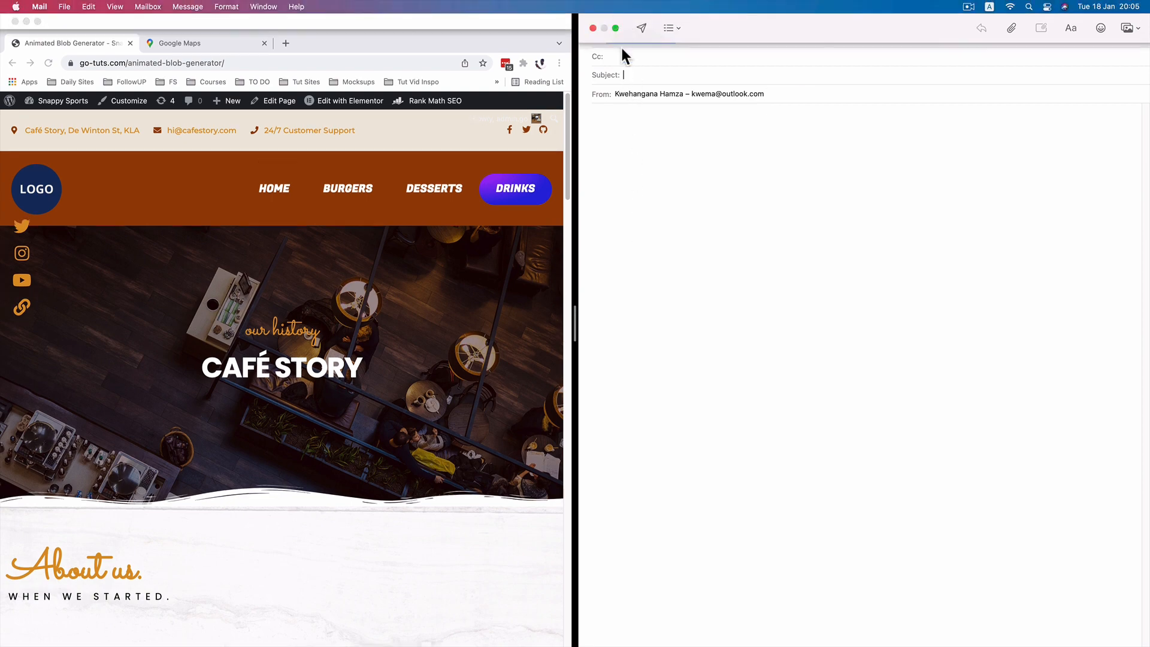
pyautogui.click(593, 27)
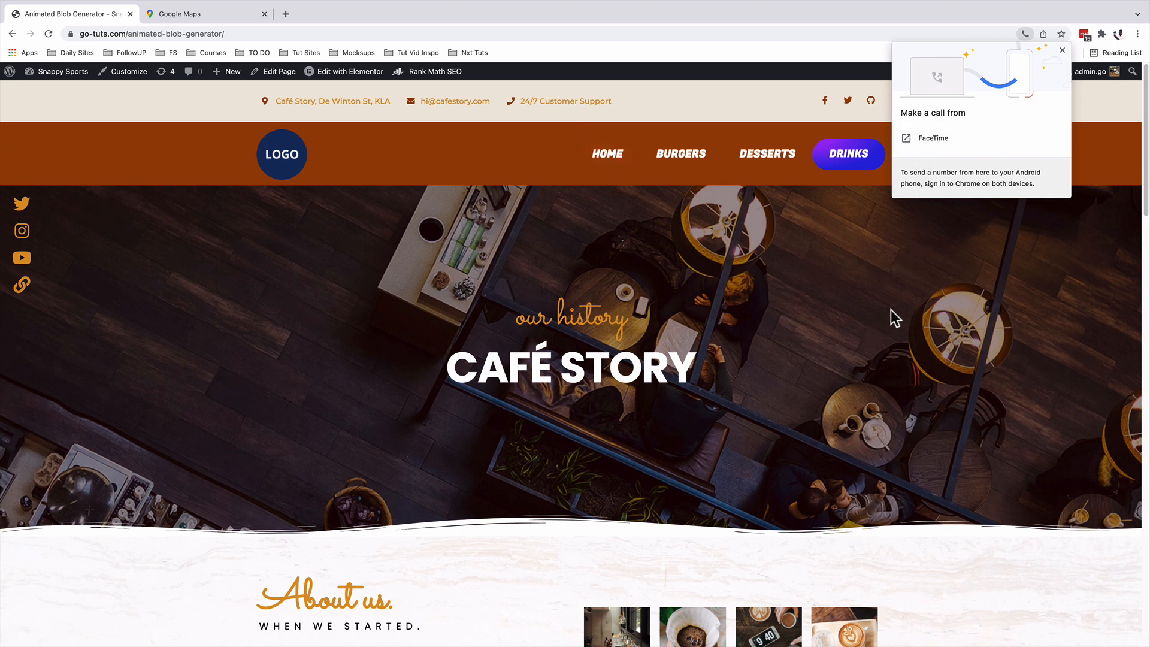
pyautogui.click(901, 273)
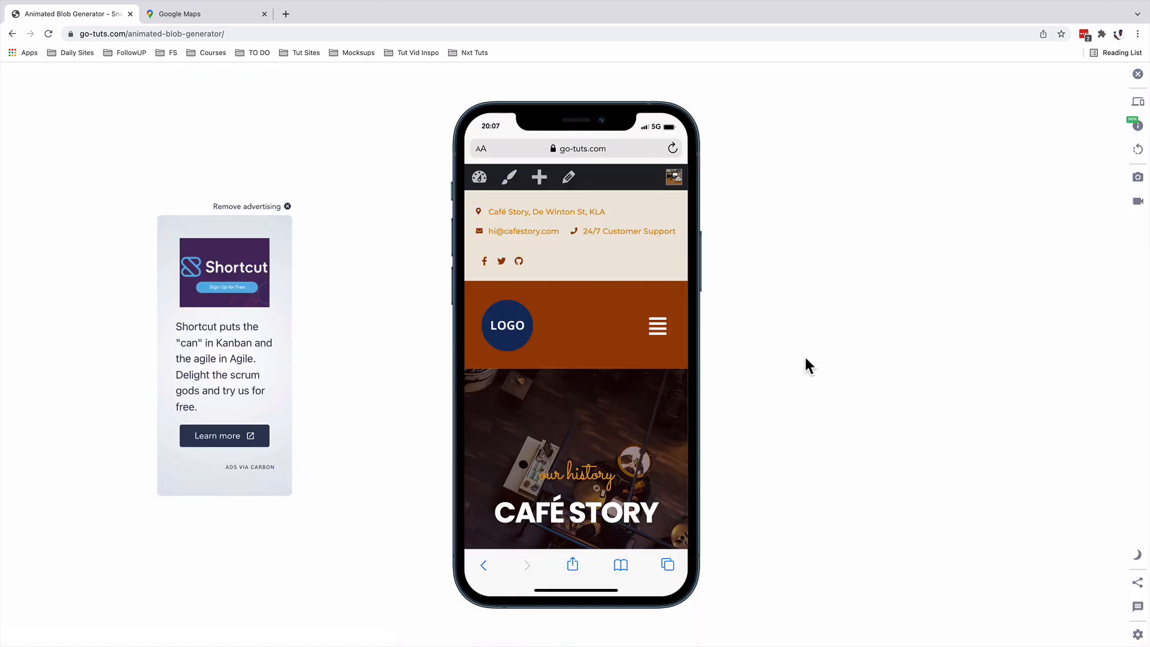
# Examine the Café Story page in the phone preview, checking how the sticky top bar behaves from the hero to the image gallery.
pyautogui.scroll(-5, 671, 362)
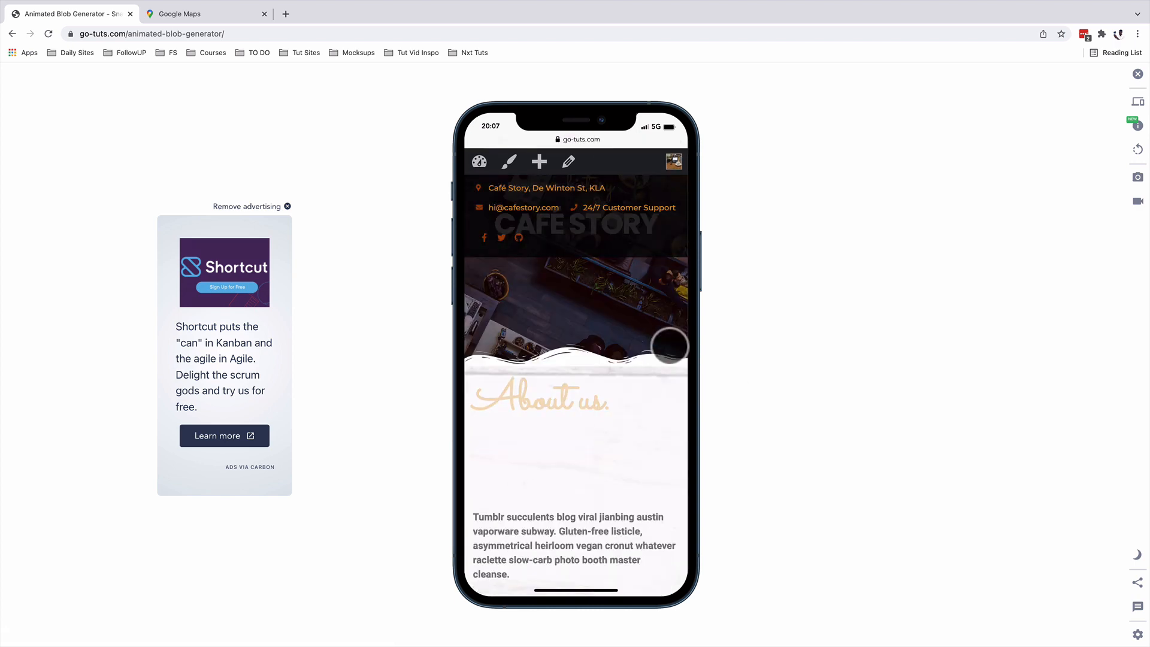
pyautogui.scroll(-5, 669, 347)
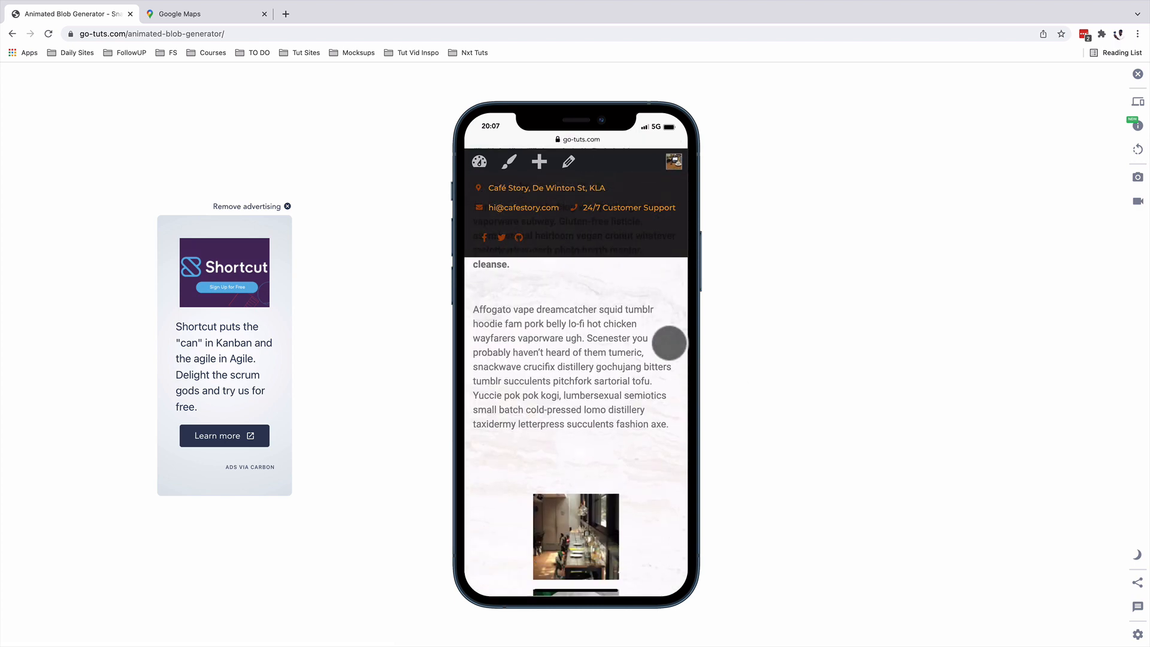
pyautogui.scroll(-3, 669, 343)
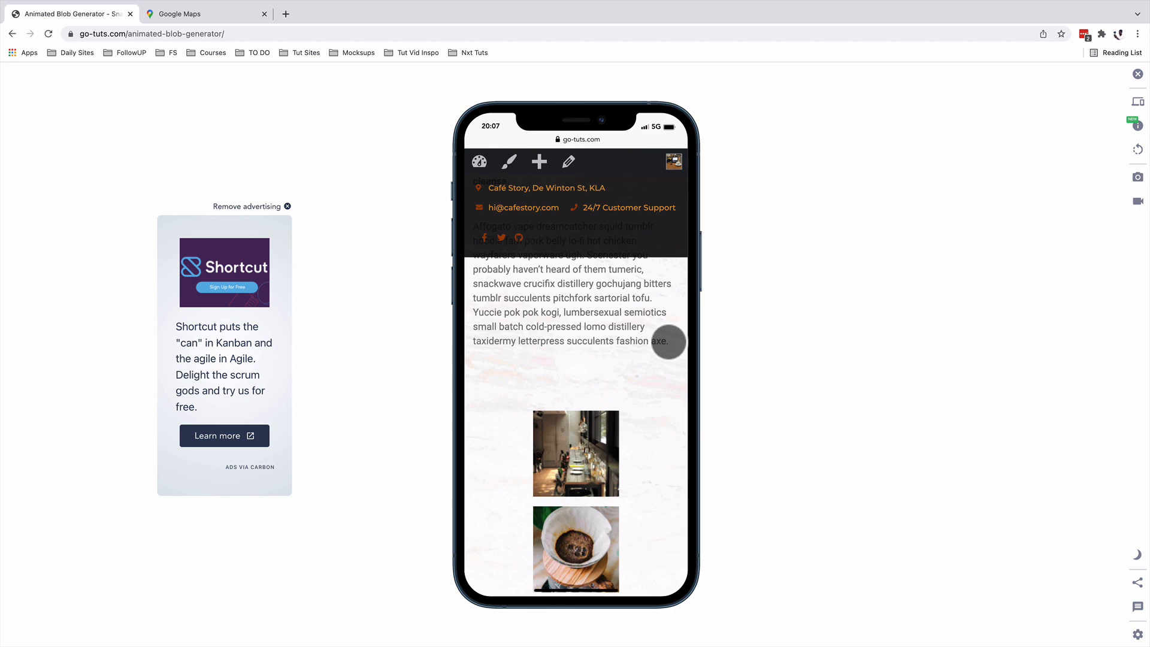
pyautogui.scroll(-10, 669, 342)
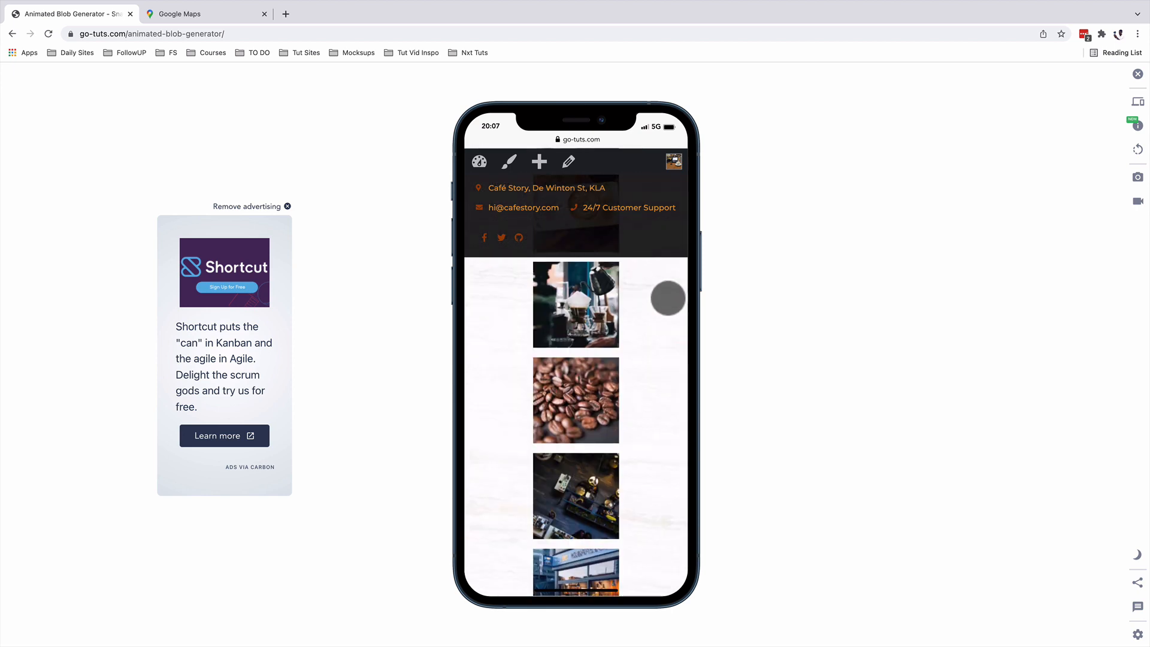
pyautogui.scroll(20, 668, 317)
pyautogui.scroll(-3, 674, 342)
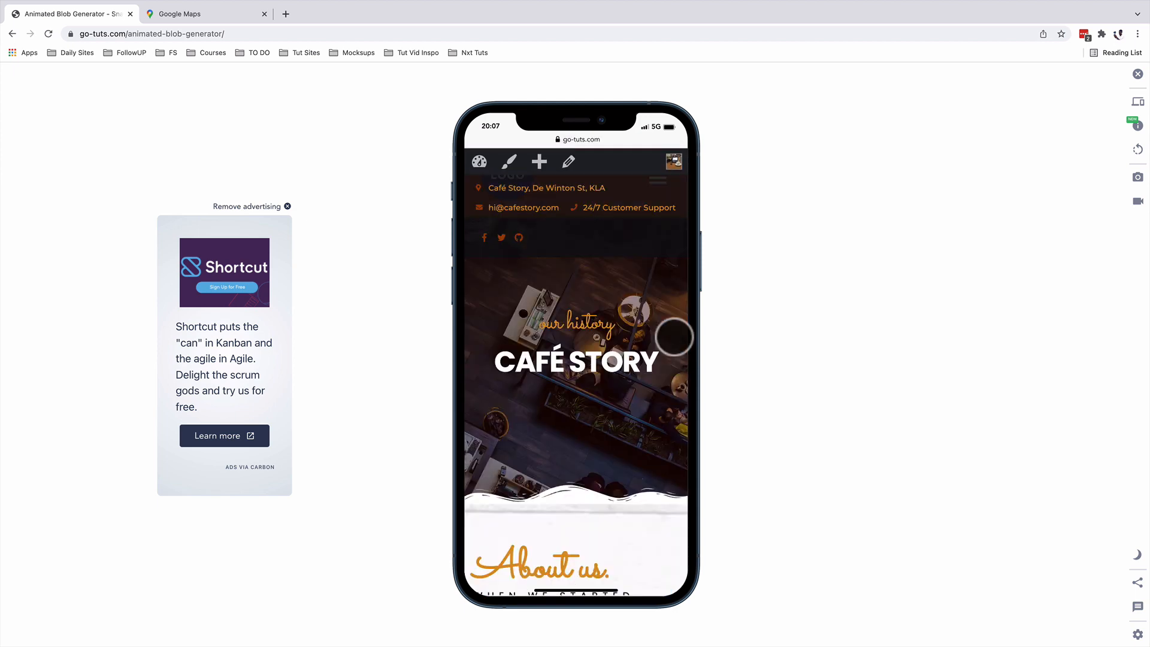
pyautogui.scroll(3, 674, 336)
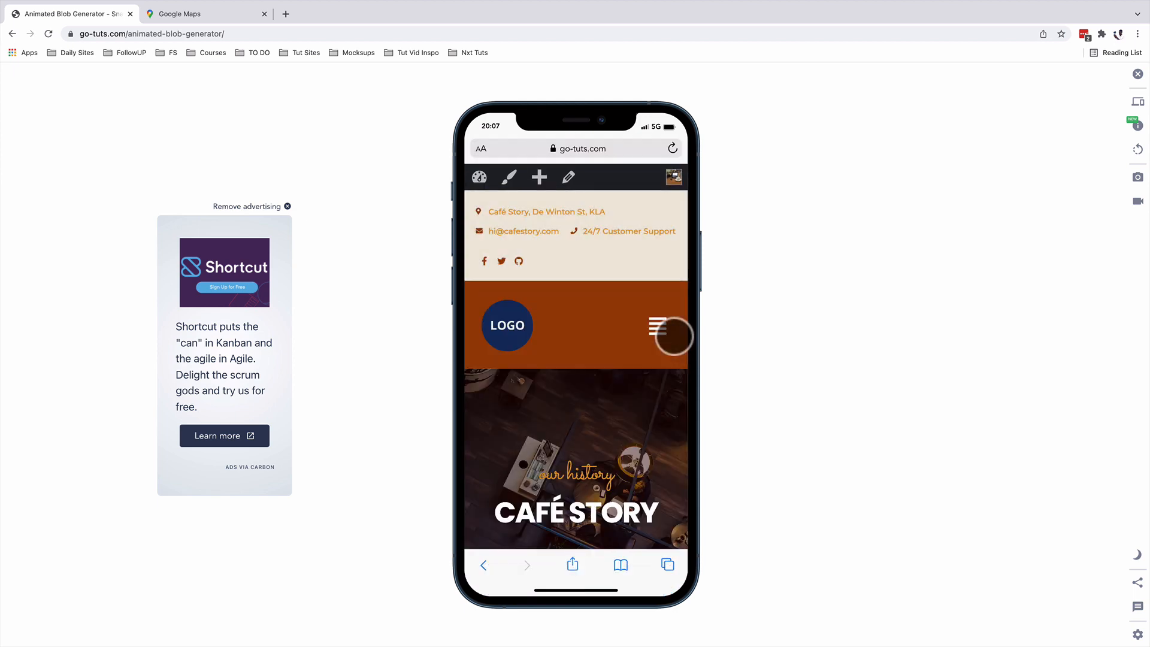
# Switch the device preview to the tablet and examine the sticky top bar over the Café Story page's sections.
pyautogui.click(1138, 102)
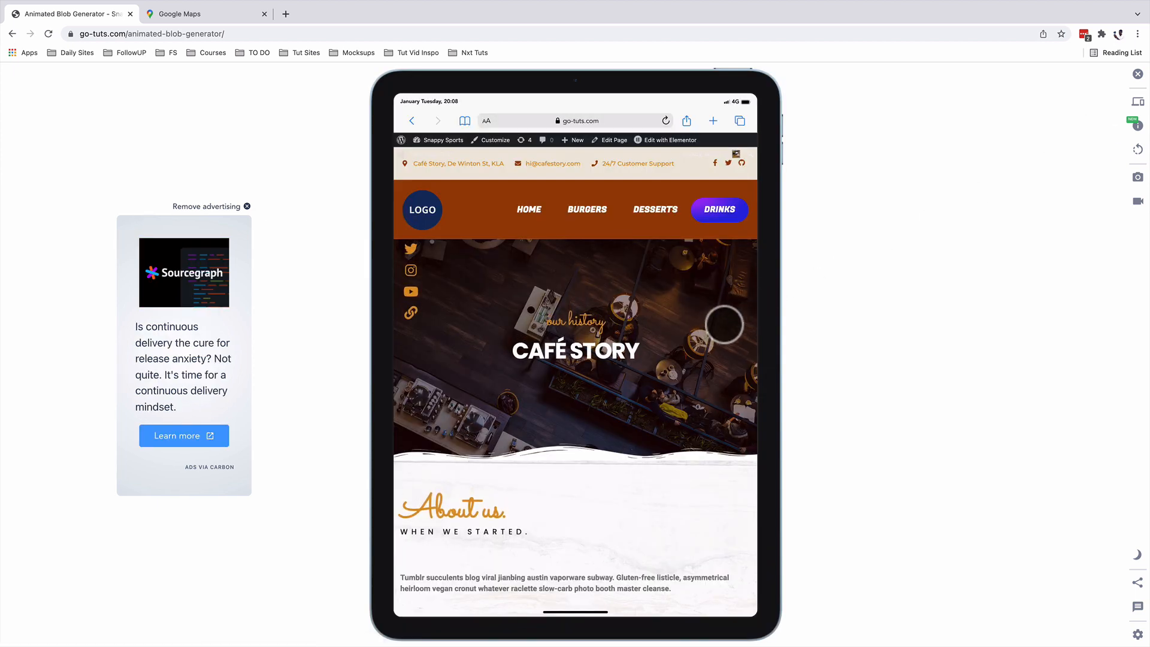
pyautogui.scroll(-3, 708, 306)
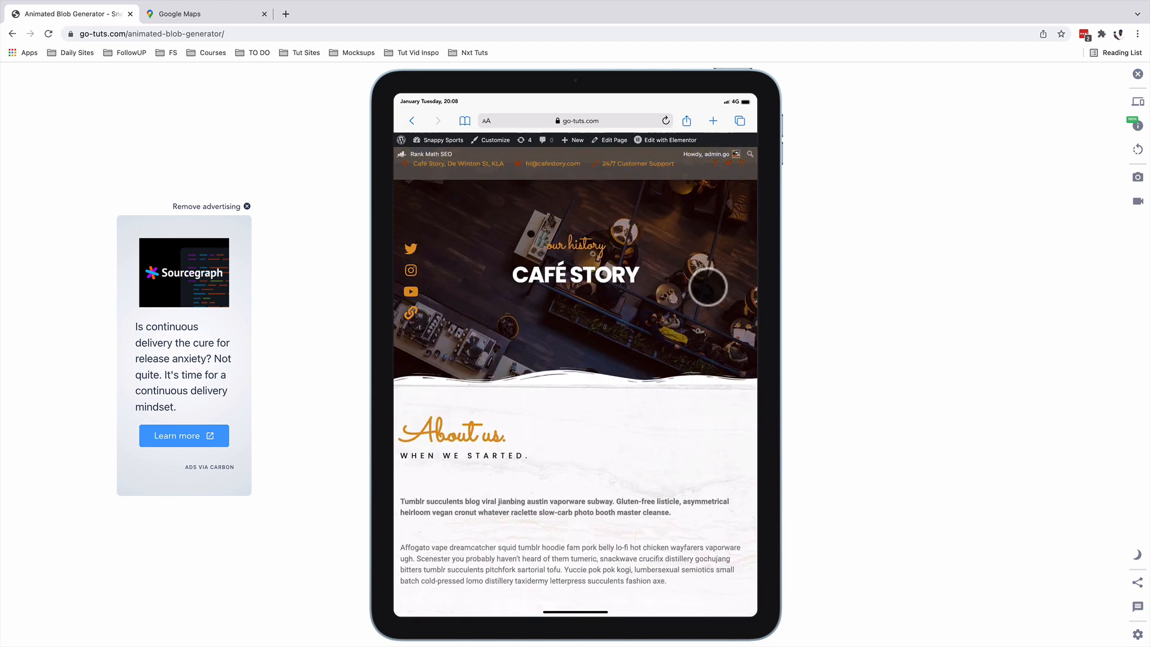
pyautogui.scroll(-5, 707, 288)
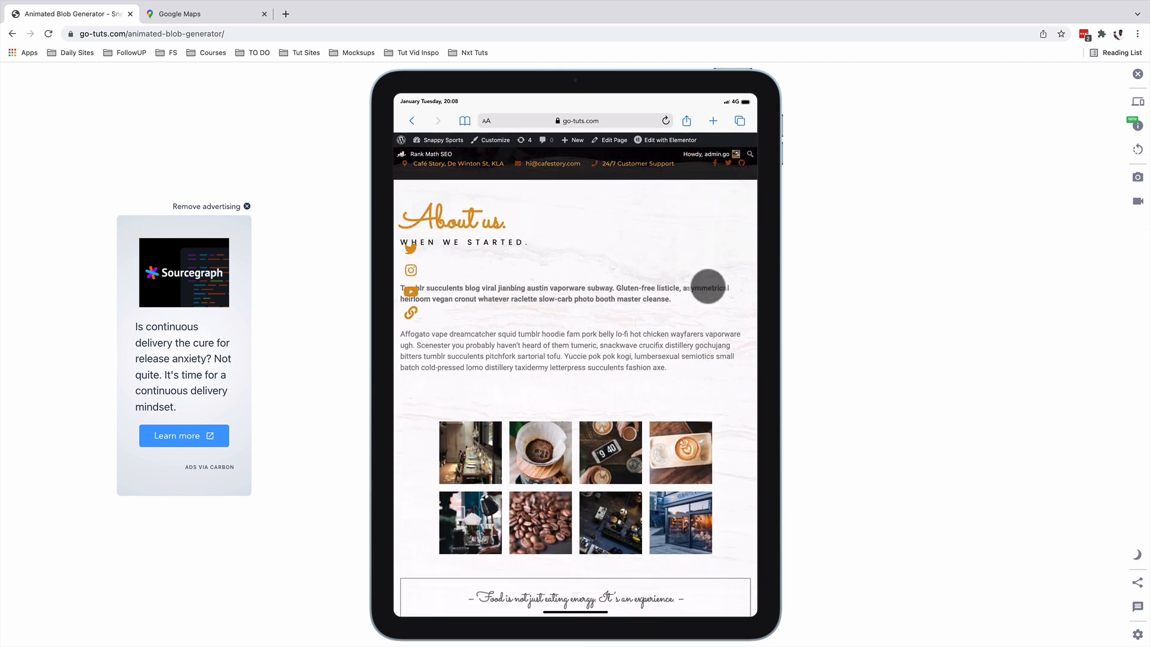
pyautogui.scroll(-1, 706, 285)
pyautogui.scroll(-1, 709, 282)
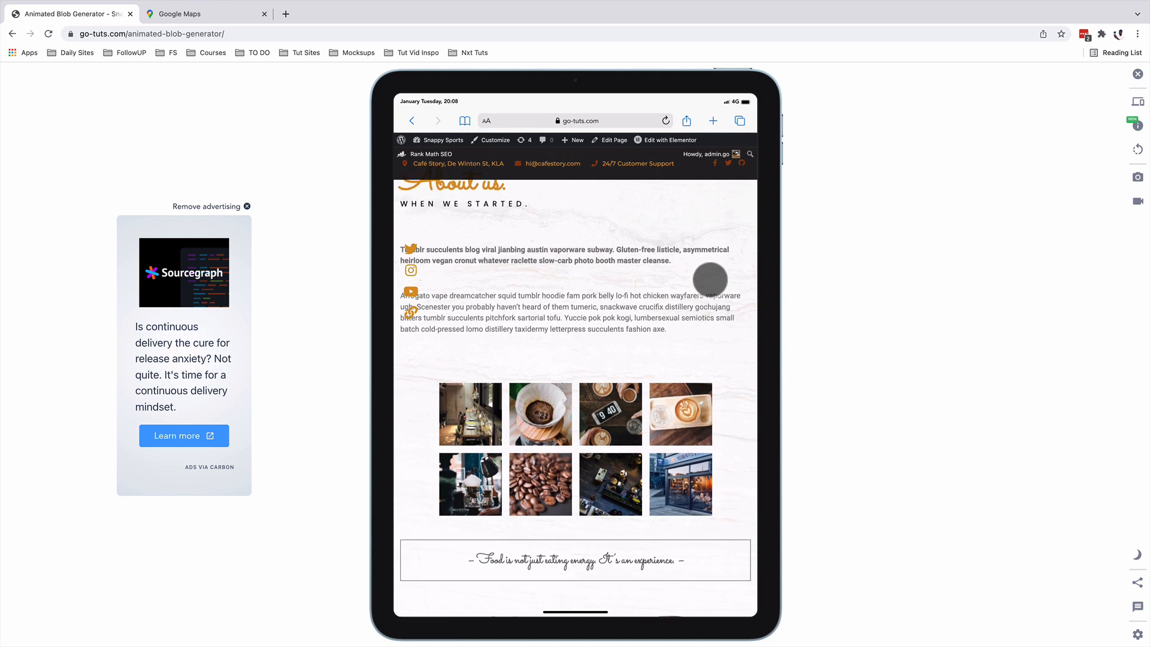
pyautogui.scroll(-4, 711, 279)
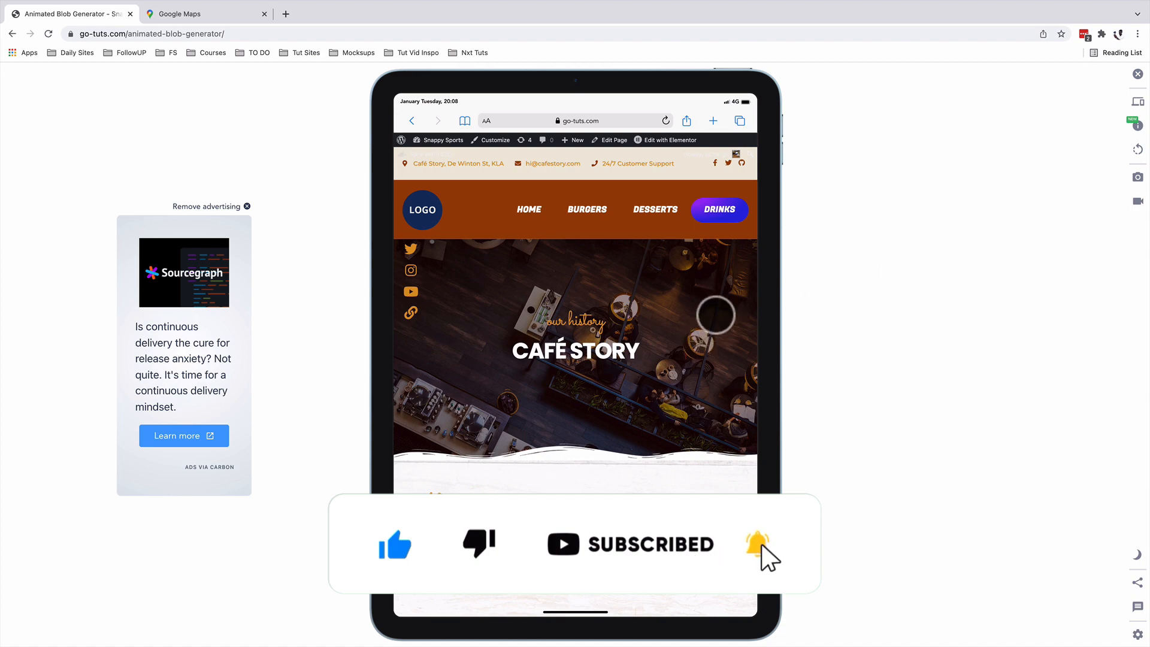
pyautogui.scroll(-5, 716, 314)
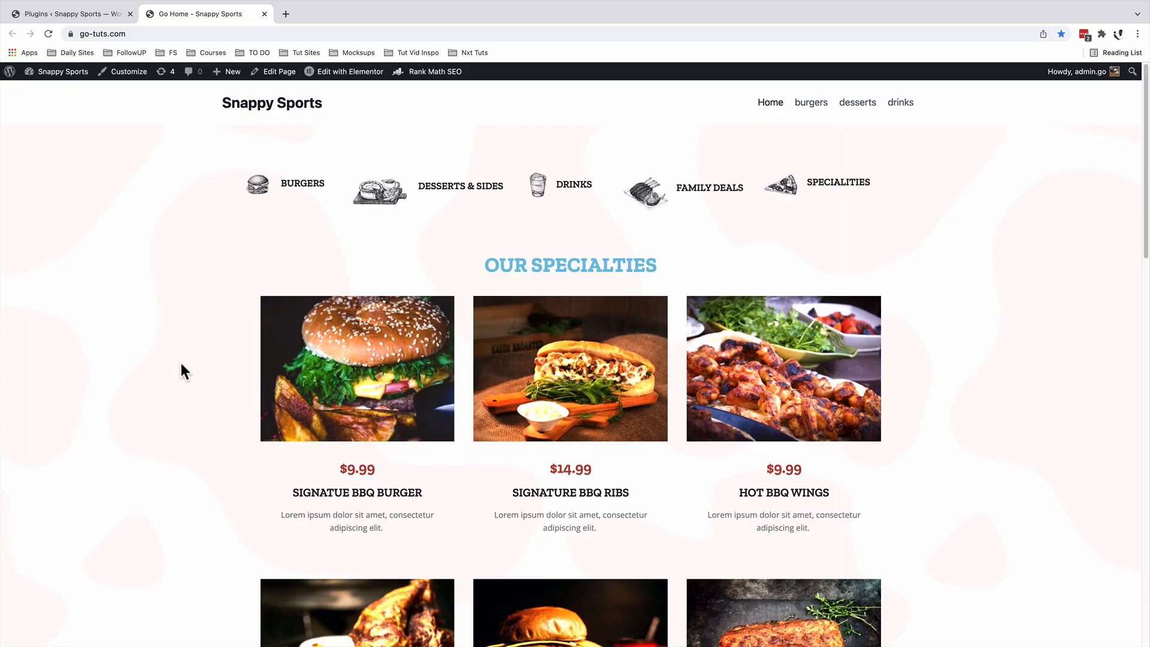
# Search the WordPress plugins for "elementor header", then install and activate Elementor Header & Footer Builder.
pyautogui.click(44, 12)
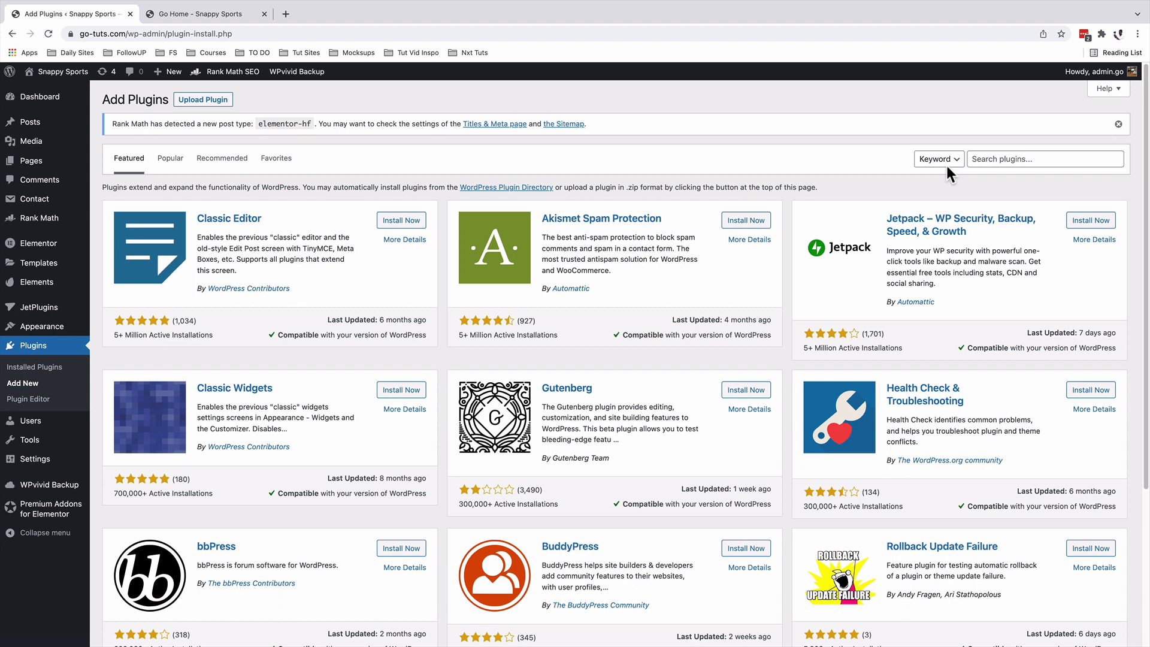
pyautogui.click(986, 160)
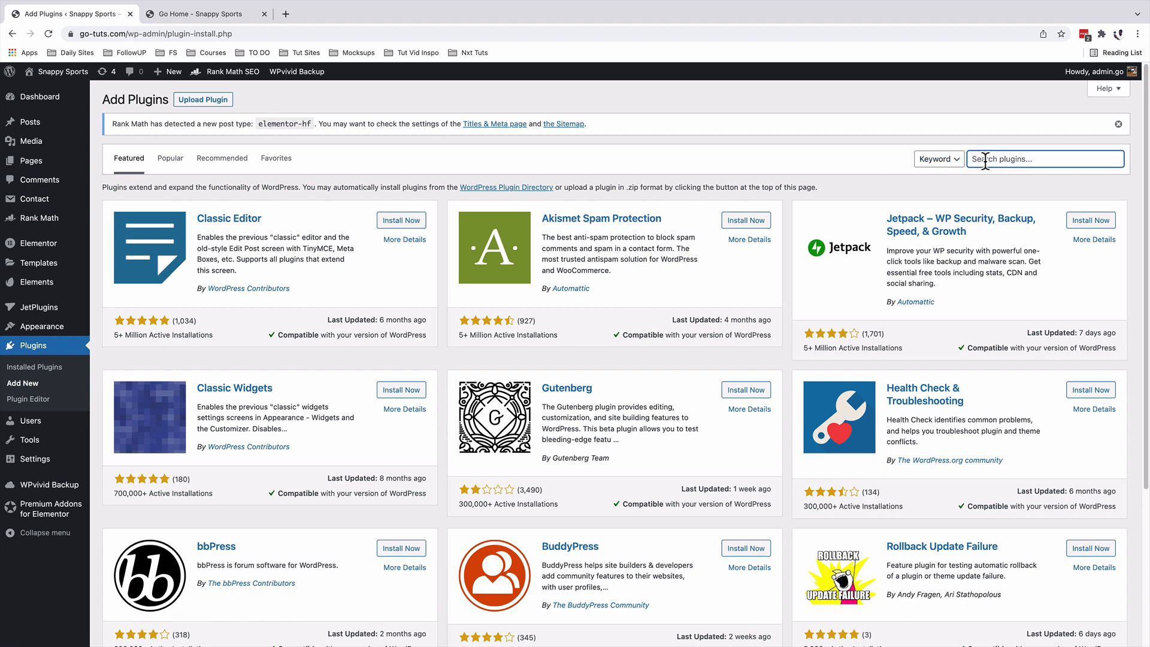
pyautogui.write('elementor header')
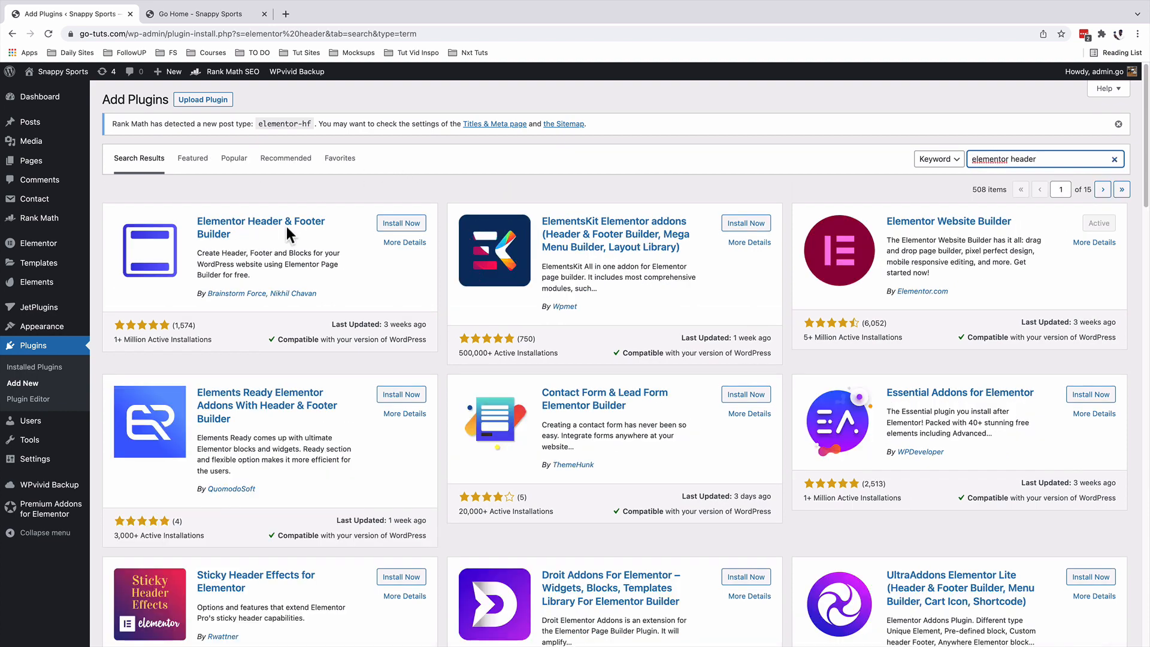
pyautogui.click(396, 224)
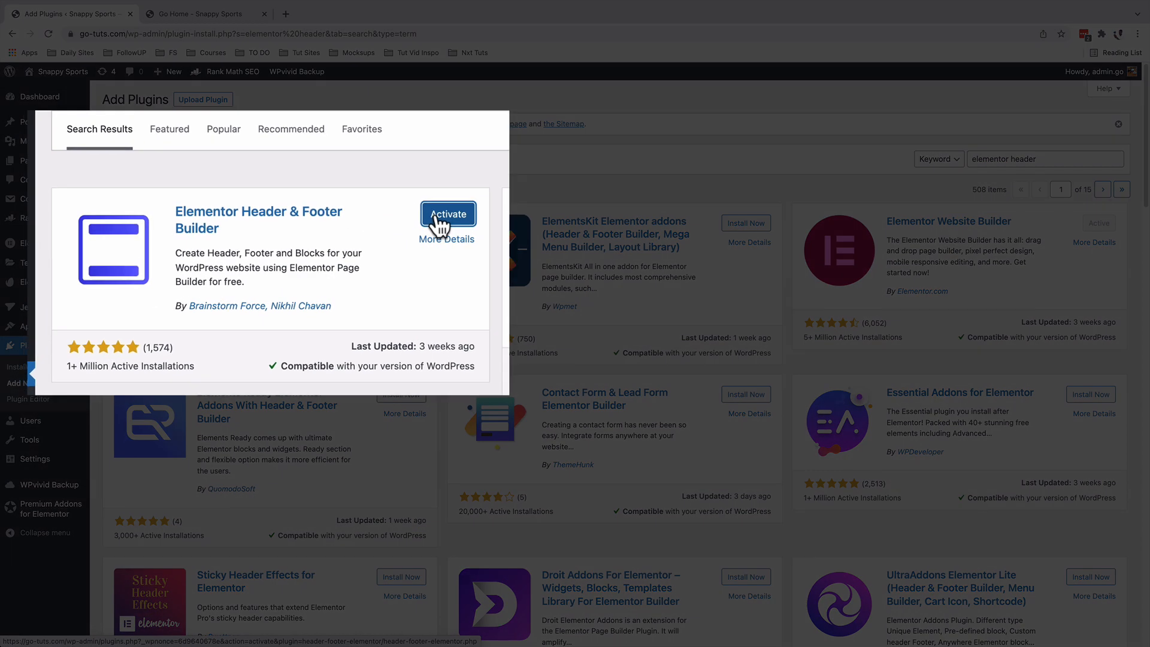
pyautogui.click(396, 225)
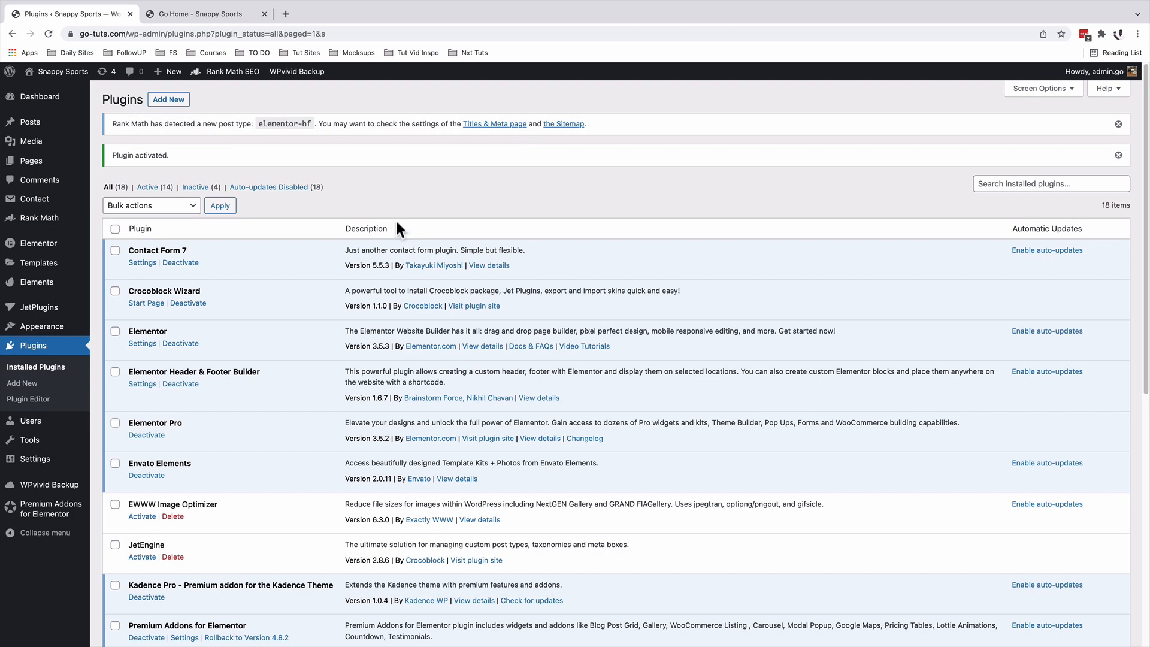
# Search the plugin directory for "sticky effects elementor" and install and activate Sticky Header Effects for Elementor.
pyautogui.click(165, 100)
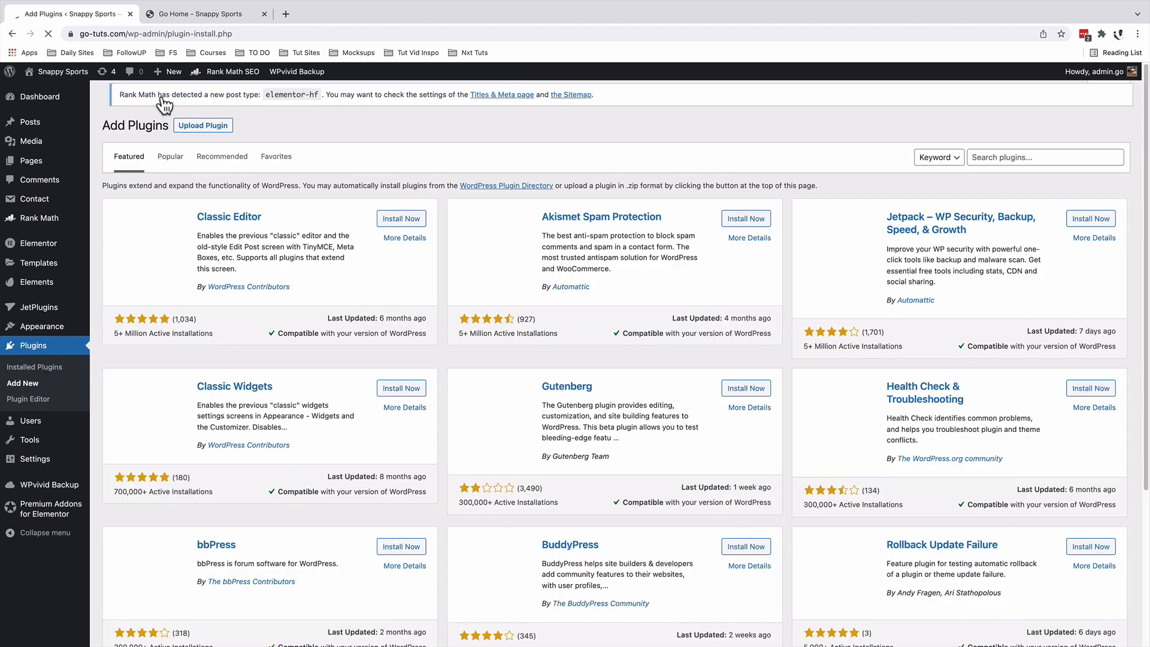
pyautogui.click(1001, 155)
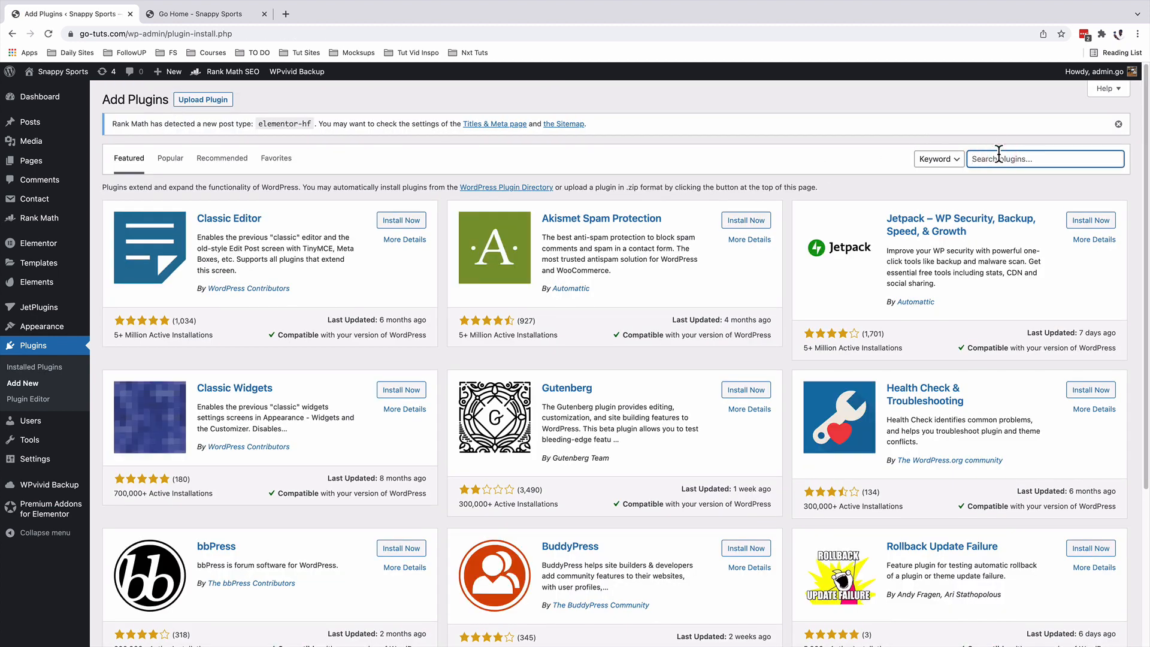
pyautogui.write('sticky effects elementor')
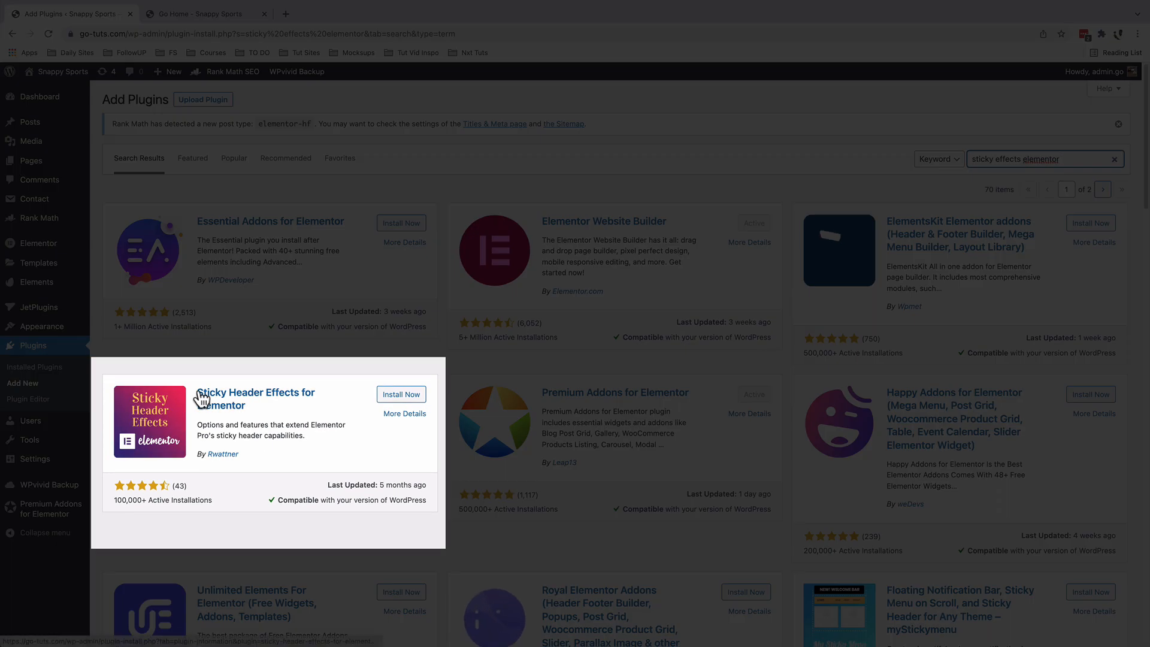
pyautogui.click(403, 396)
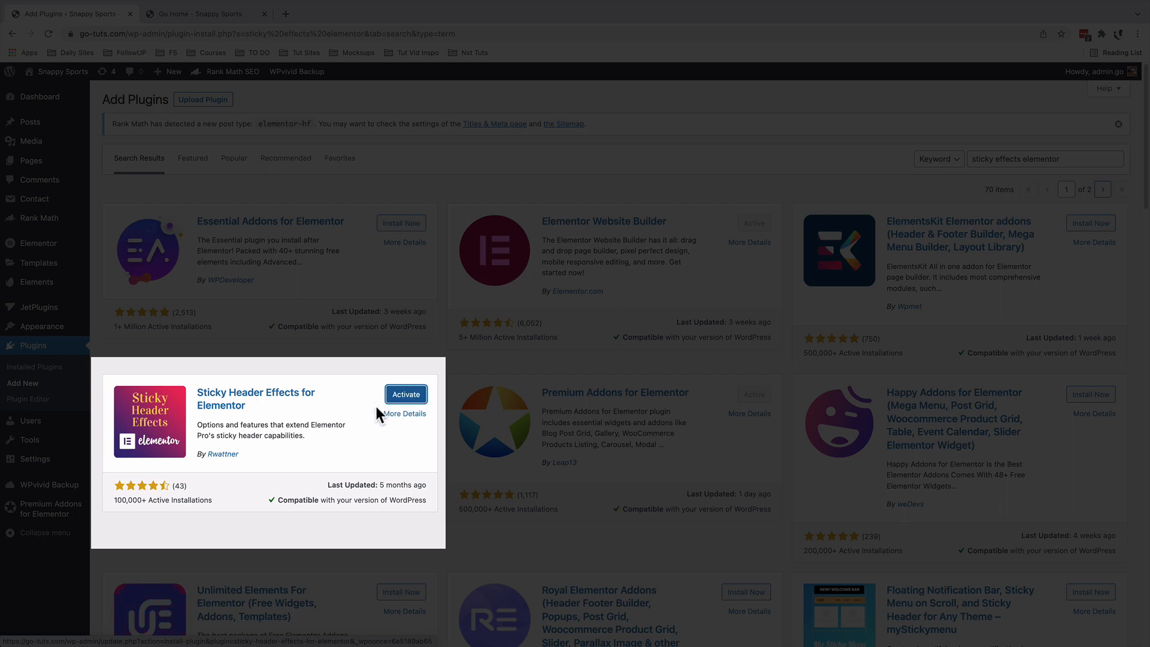
pyautogui.click(406, 397)
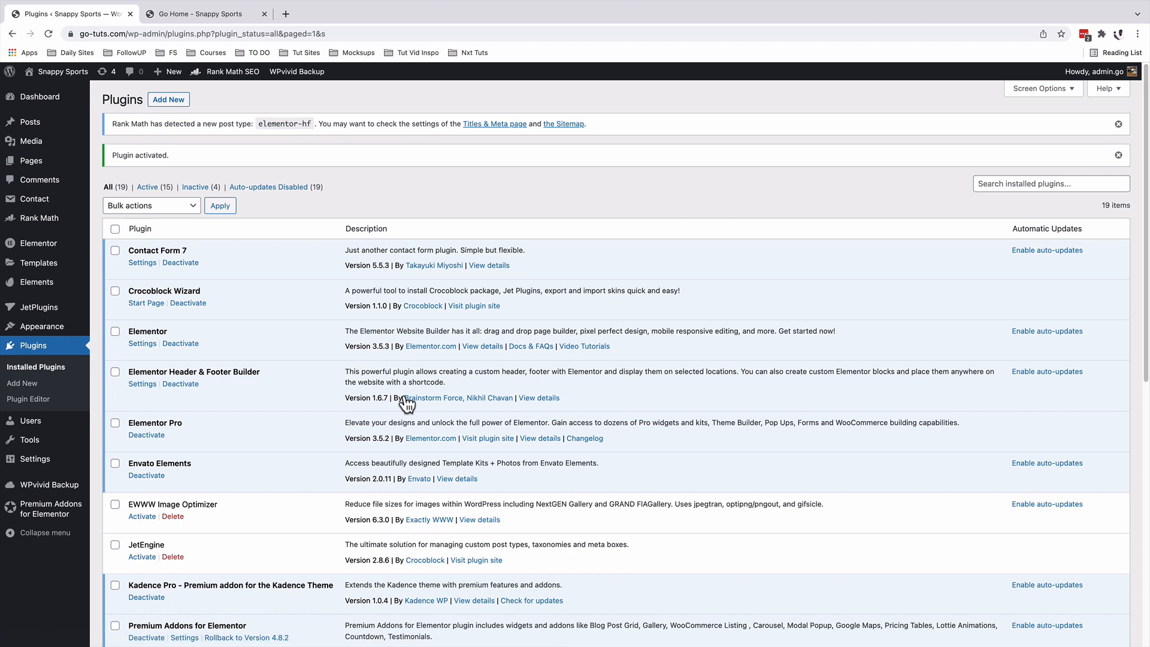
# Add a new template in Elementor Header & Footer Builder and title it "Main Header".
pyautogui.moveTo(13, 327)
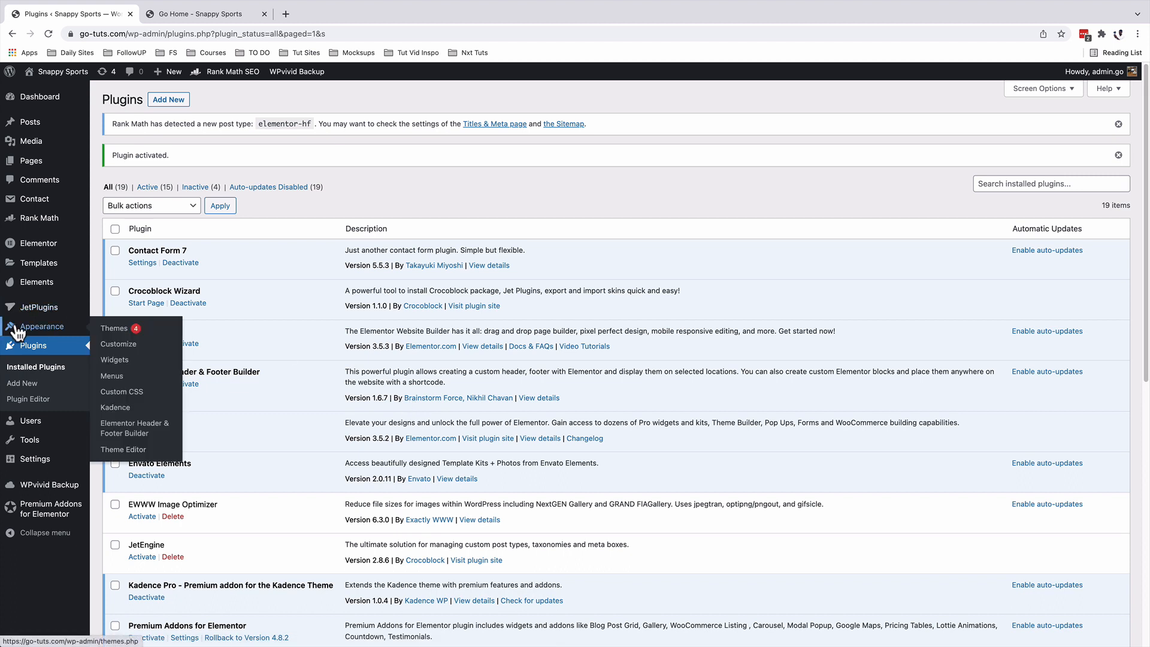
pyautogui.click(131, 430)
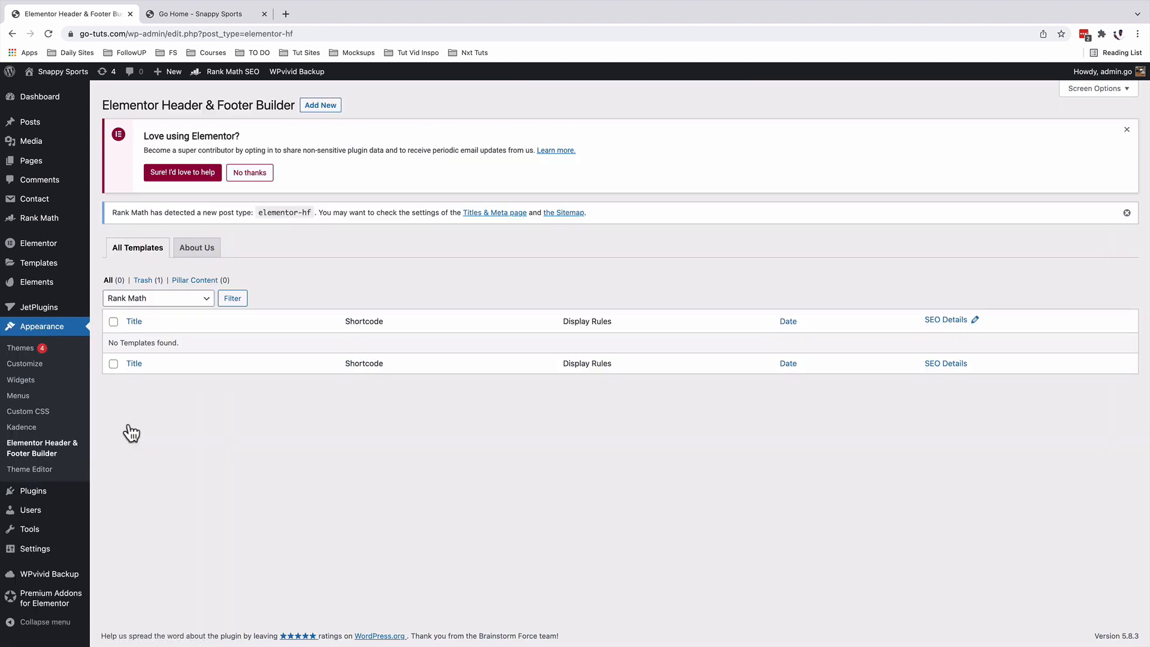
pyautogui.click(322, 106)
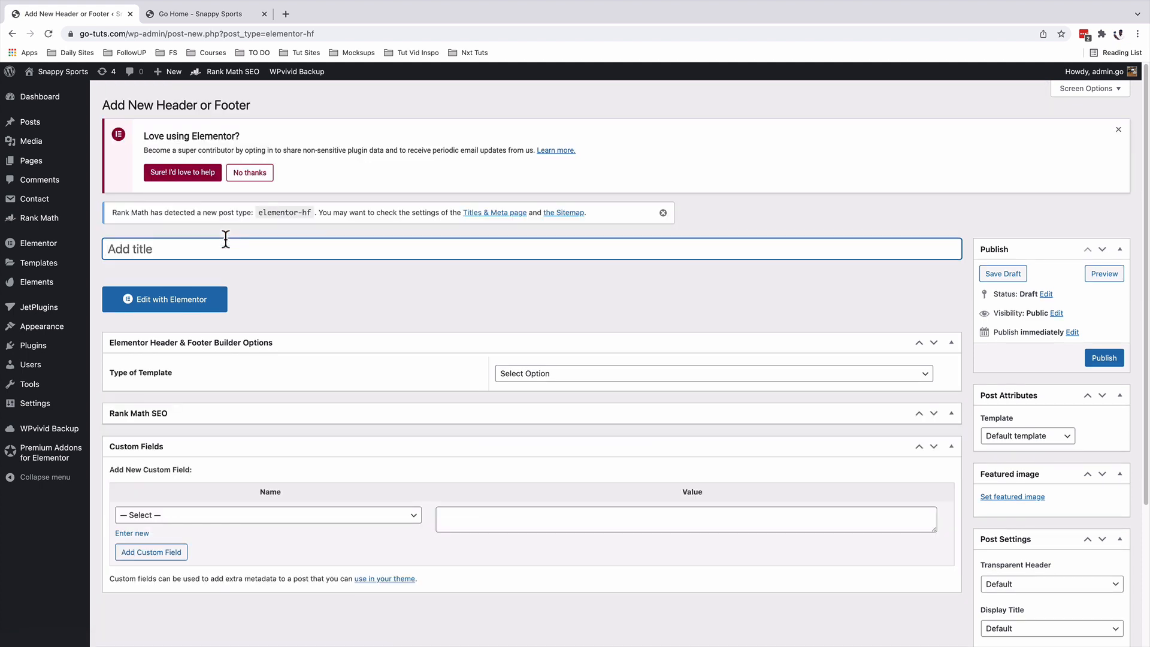
pyautogui.write('Main Header')
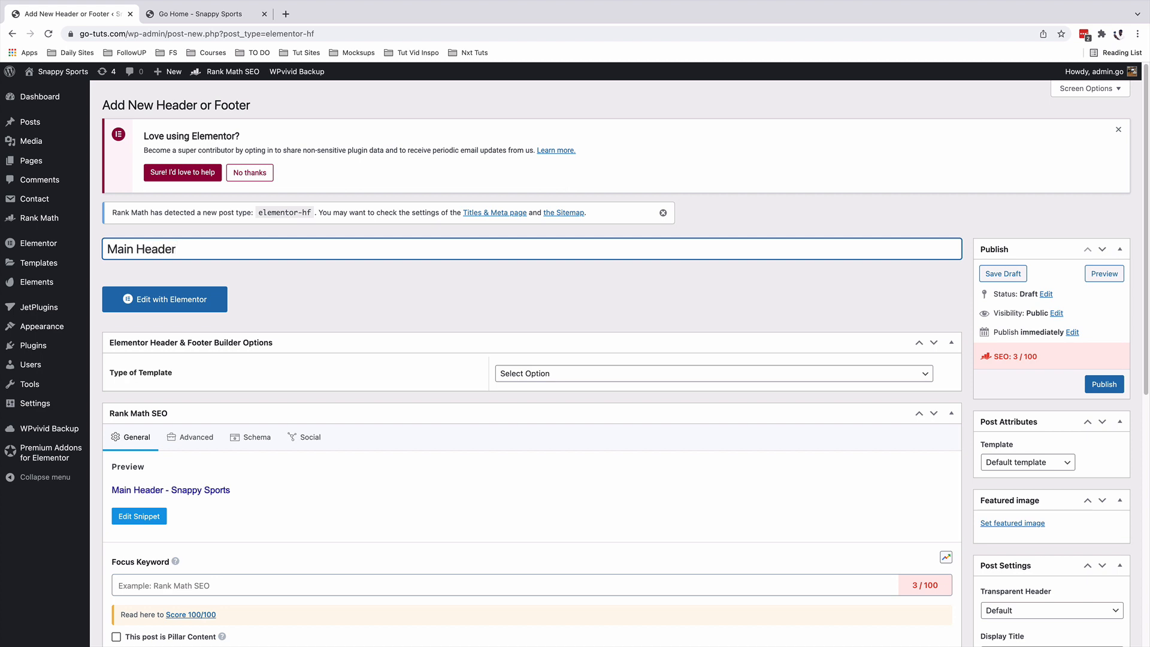
# Set the Main Header template's type to Header and its display rule to Entire Website.
pyautogui.scroll(-1, 332, 304)
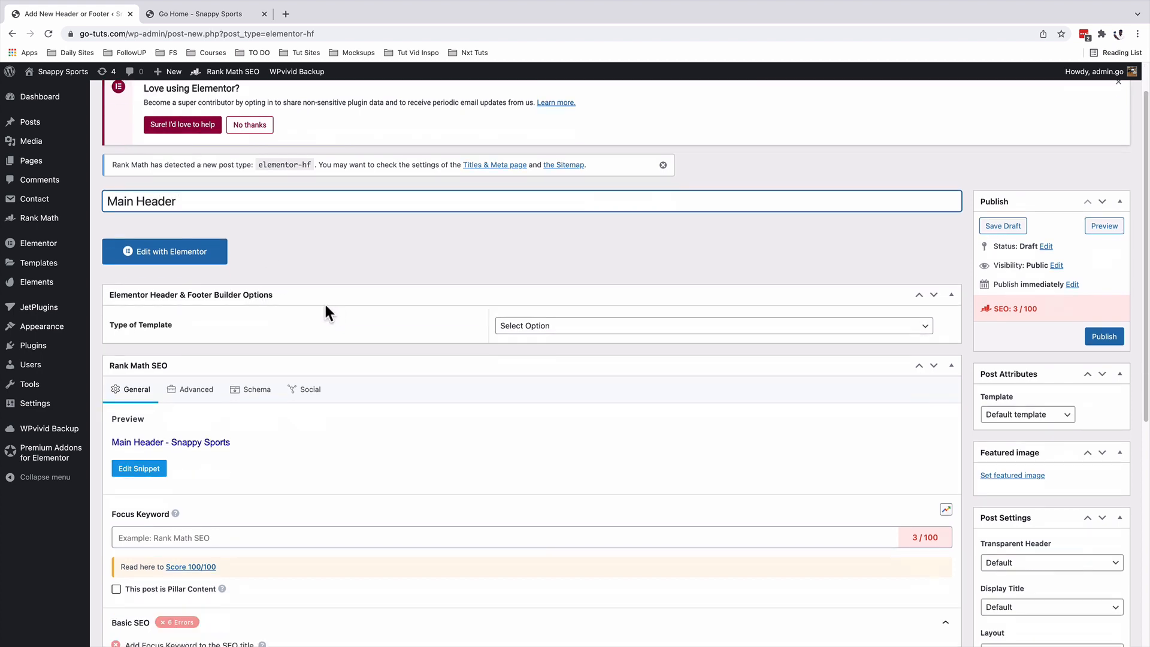
pyautogui.click(533, 329)
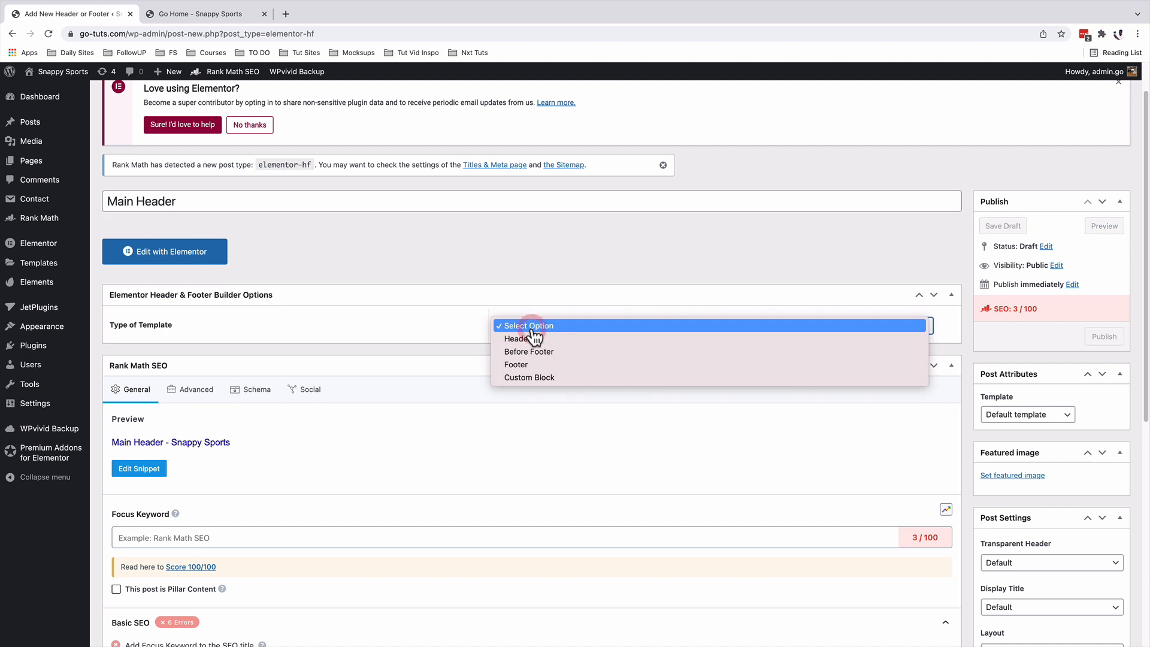
pyautogui.click(513, 339)
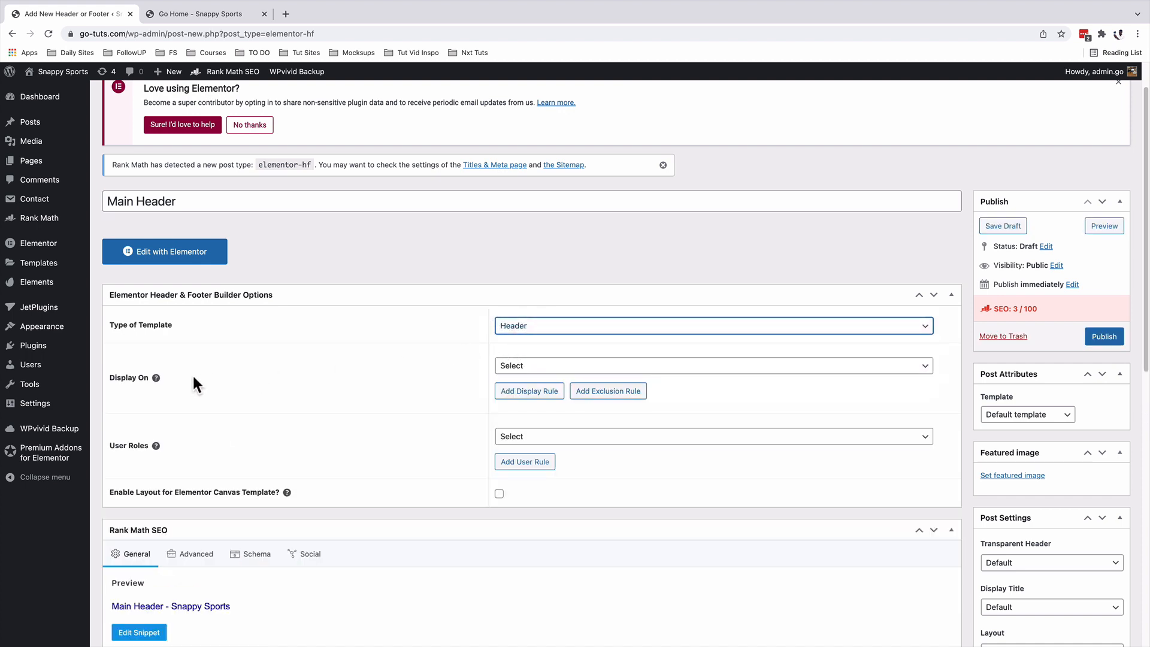
pyautogui.click(573, 367)
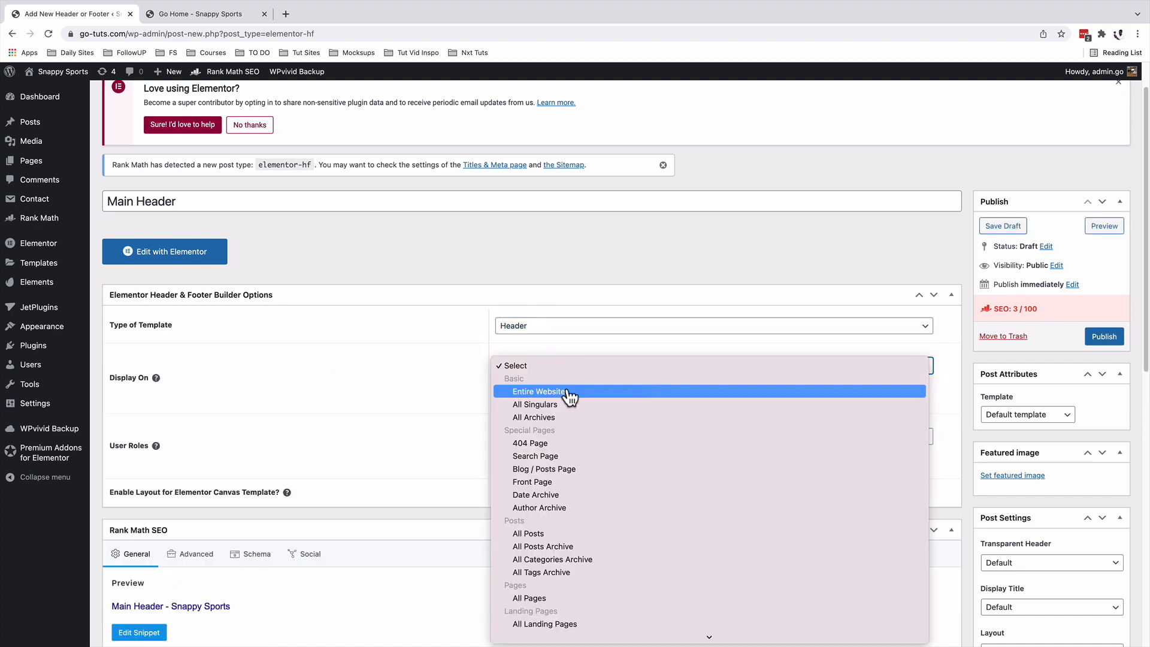
pyautogui.click(569, 397)
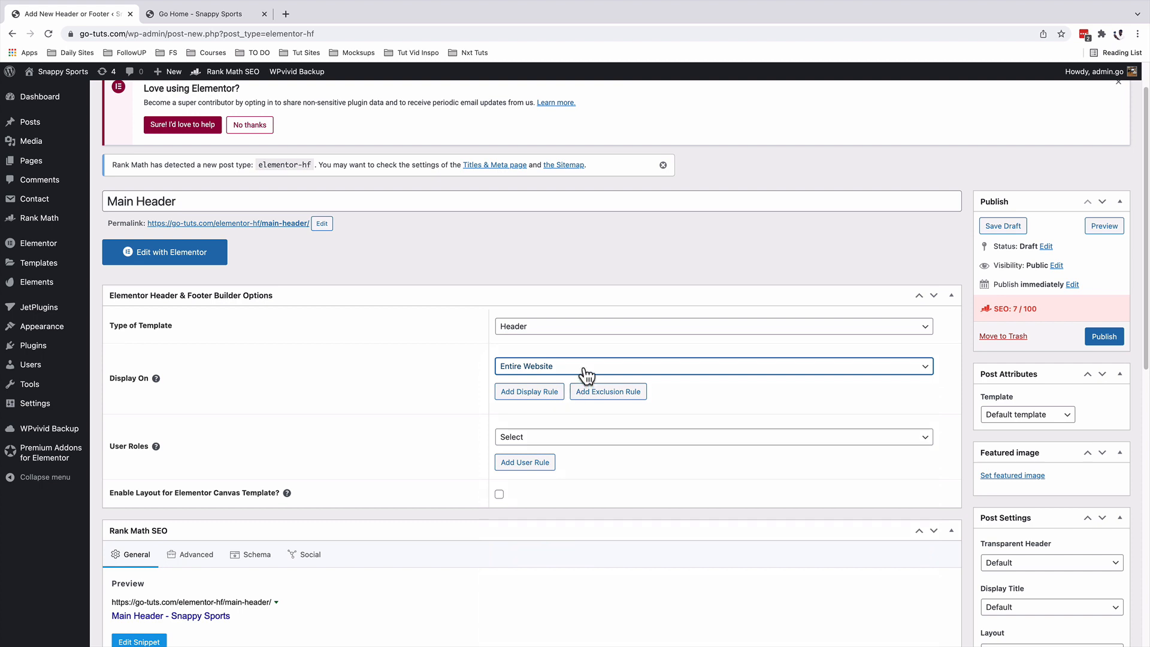
# Review the display location and user role choices available for the Main Header template, keeping the current selections.
pyautogui.click(588, 374)
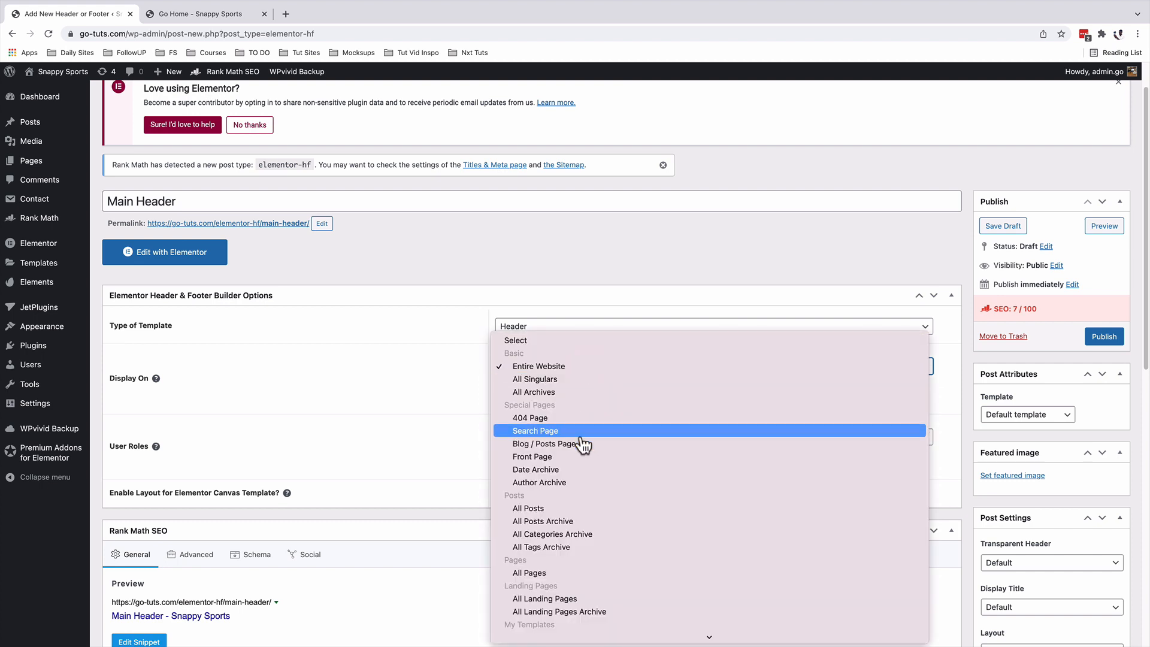
pyautogui.scroll(-3, 590, 521)
pyautogui.click(591, 519)
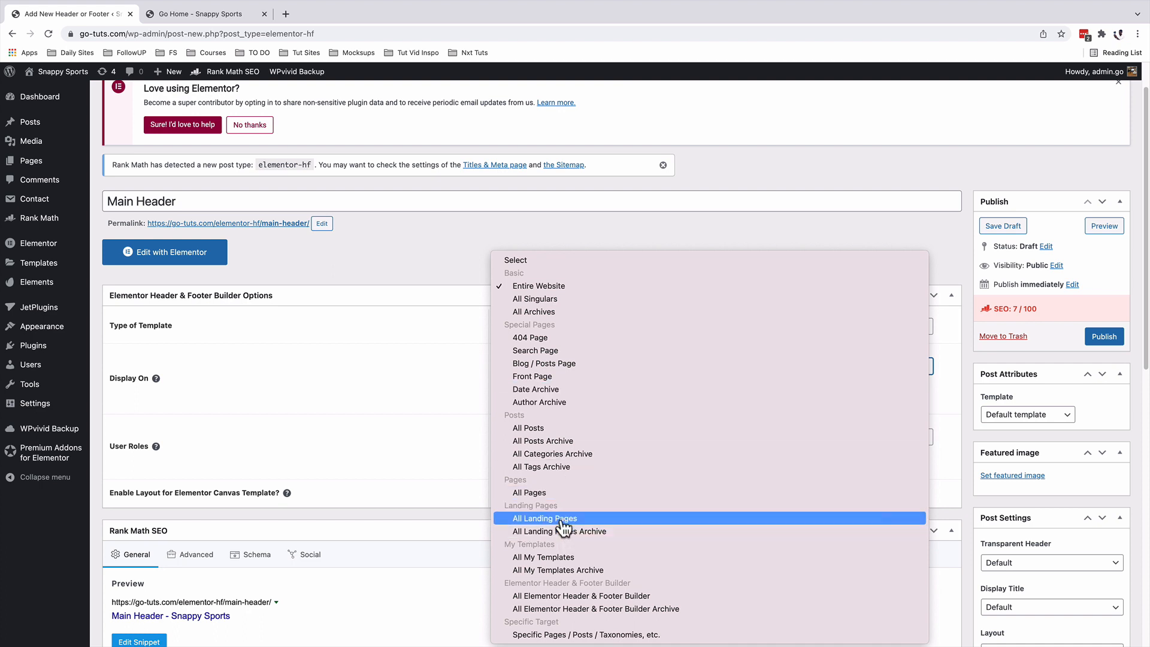
pyautogui.click(360, 344)
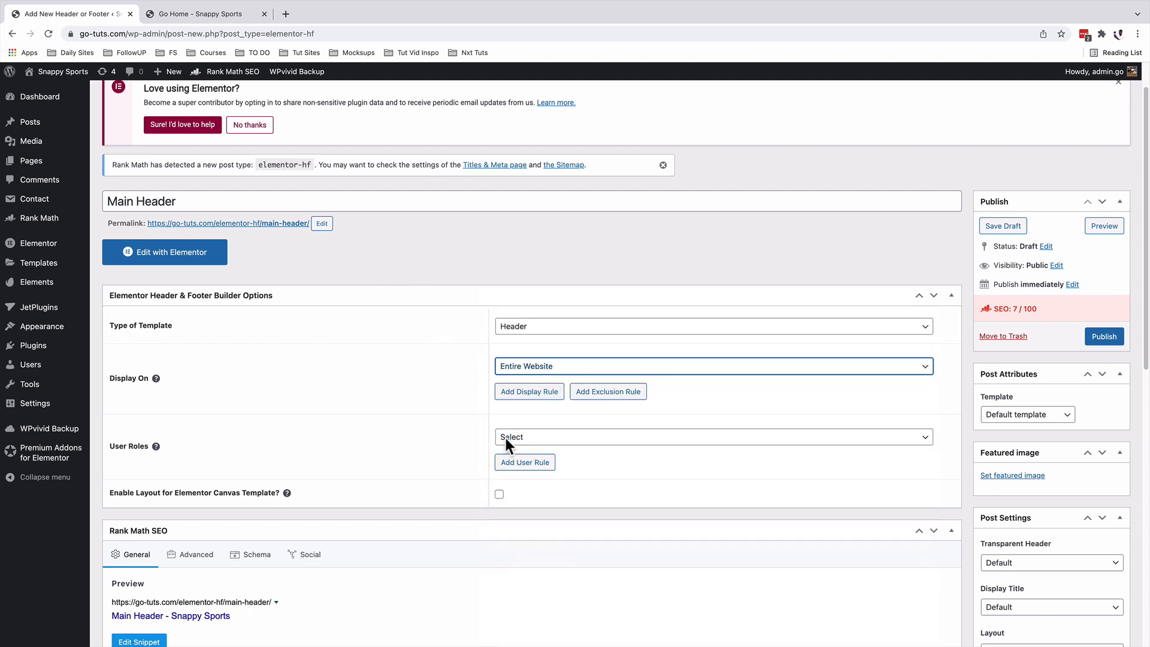
pyautogui.click(521, 441)
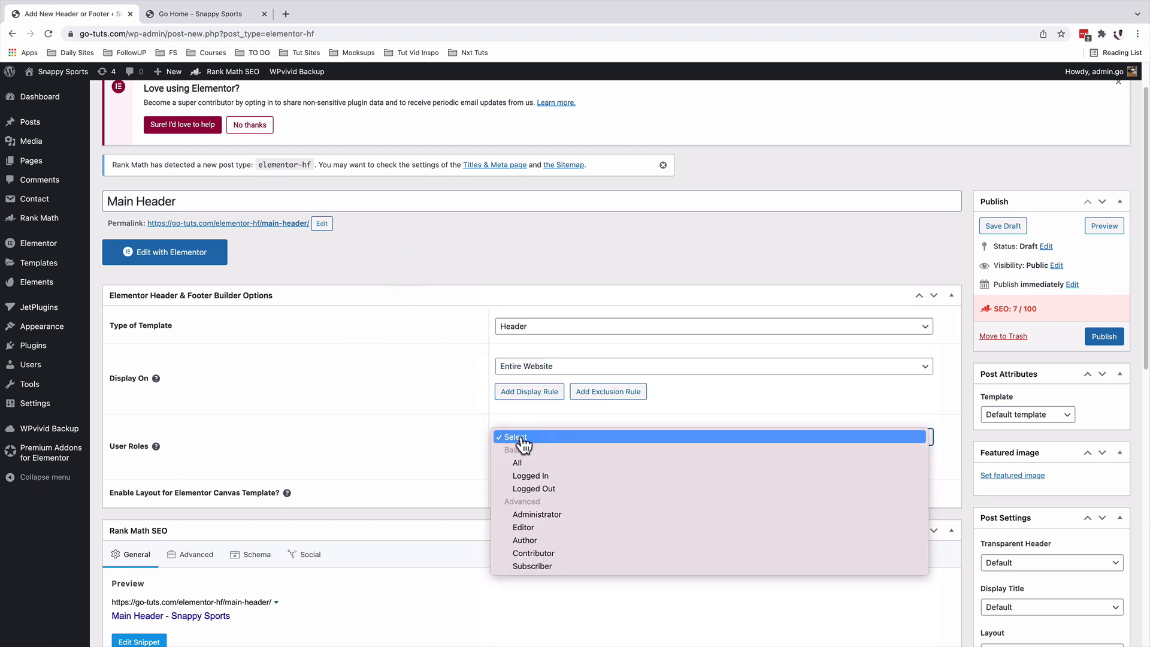
pyautogui.click(520, 438)
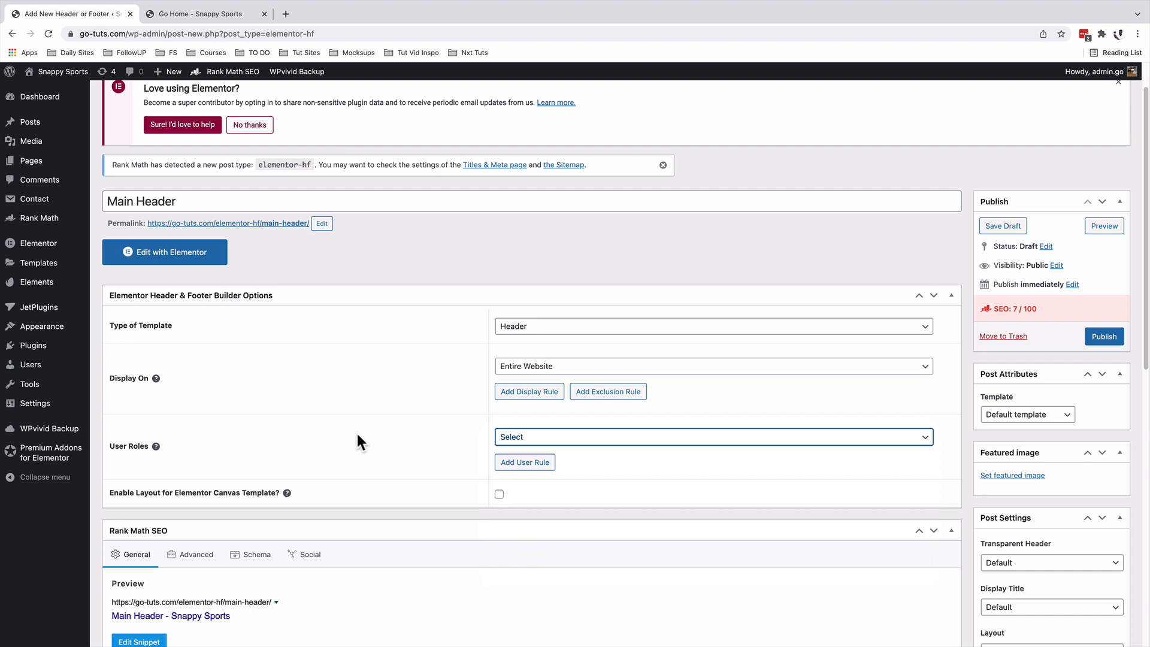
# Publish the Main Header template and start its Elementor layout with a section of two equal columns.
pyautogui.click(1103, 337)
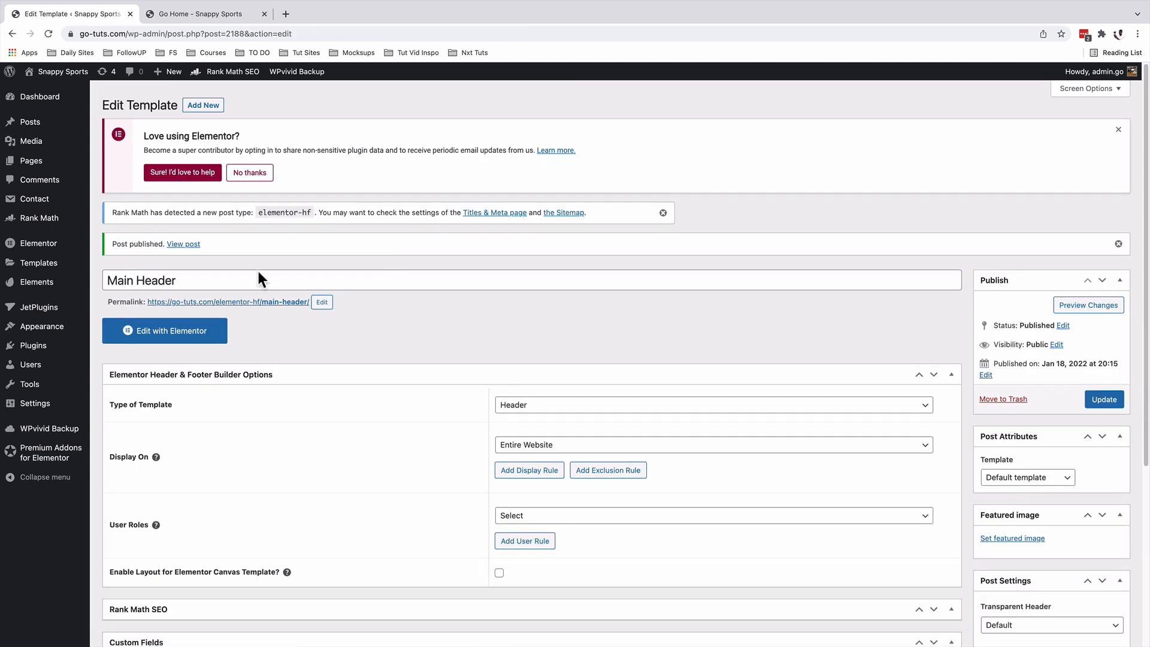
pyautogui.click(176, 333)
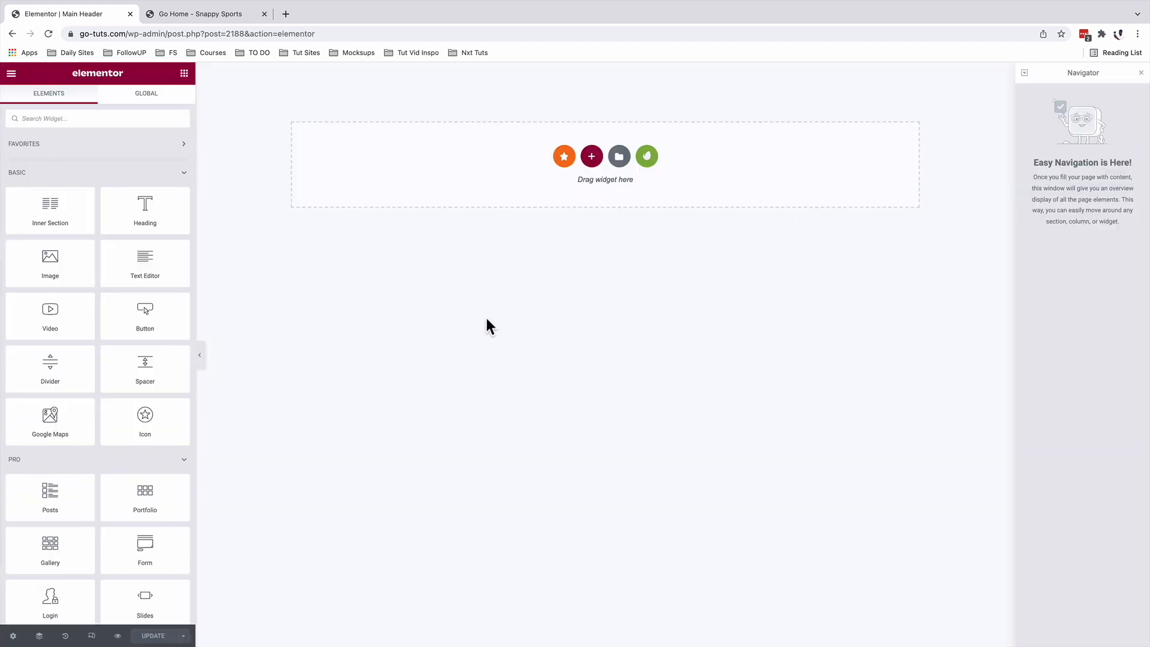
pyautogui.click(593, 160)
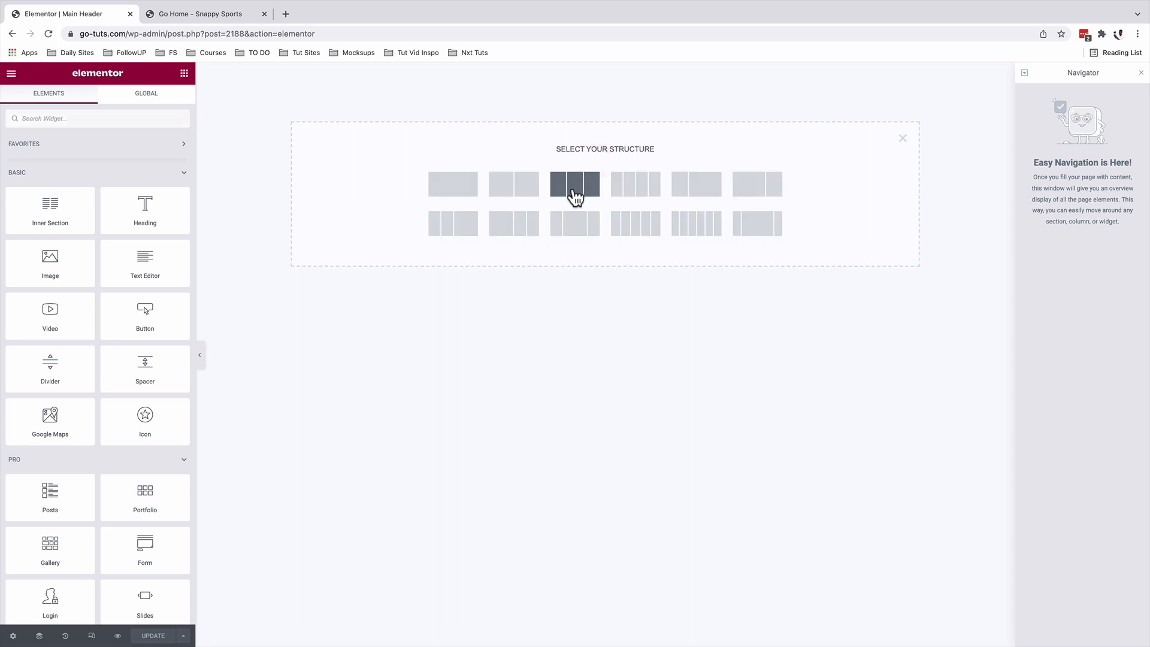
pyautogui.click(505, 191)
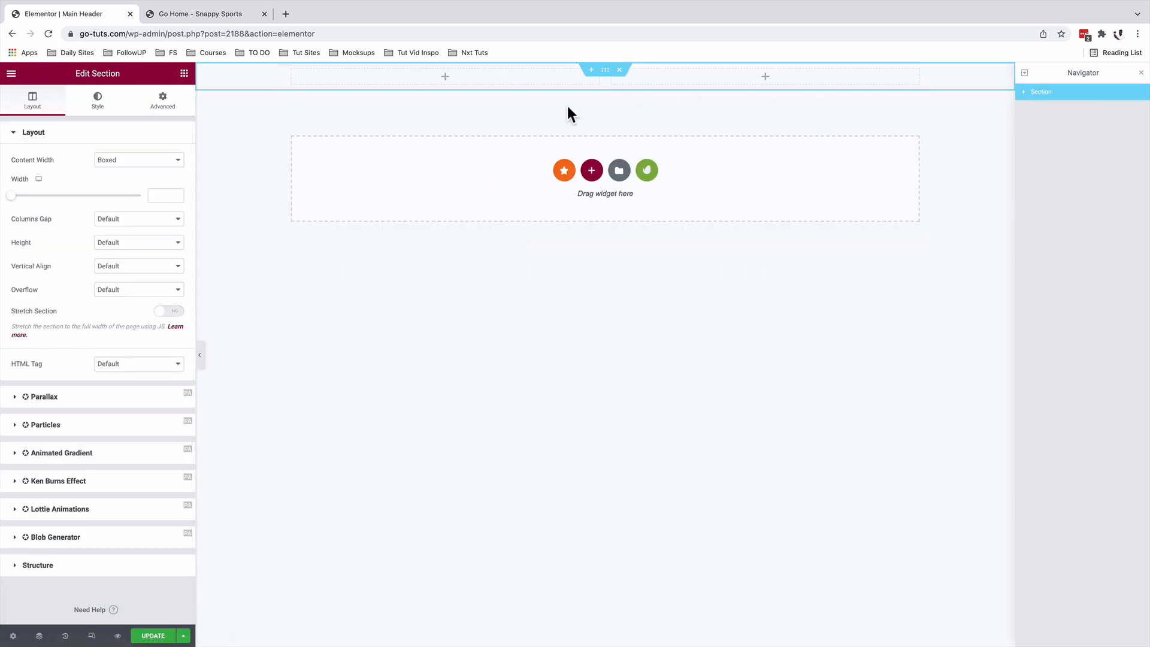
# Add the HFB Site Logo widget to the section's first column and give it the round LOGO picture as custom image.
pyautogui.click(184, 73)
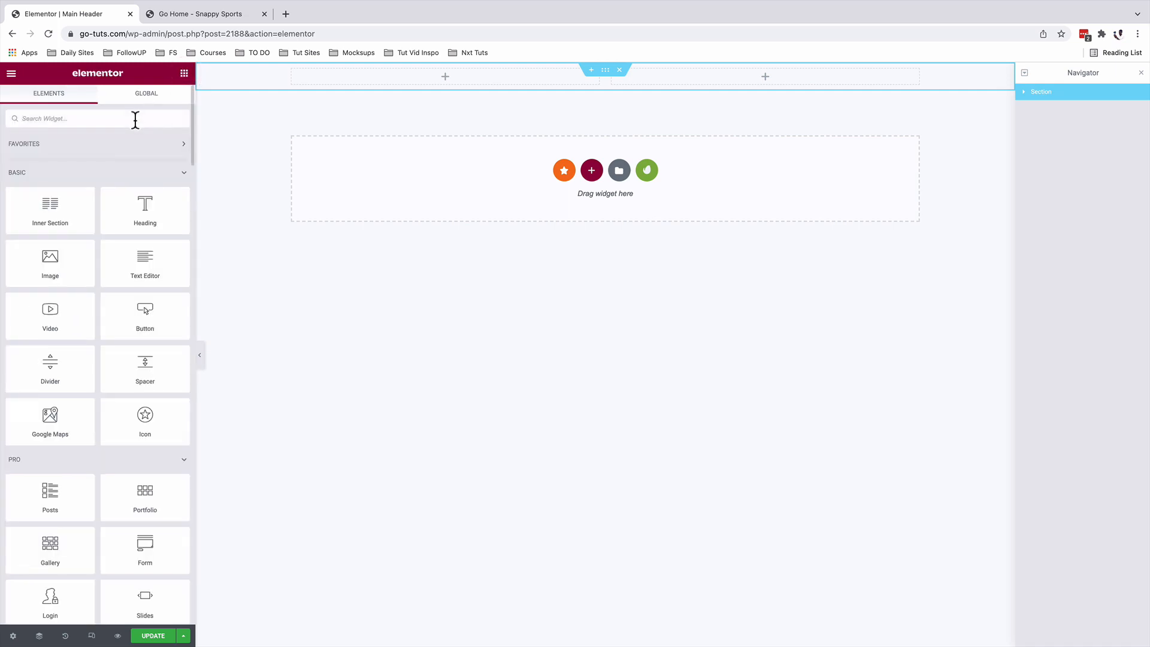
pyautogui.click(133, 118)
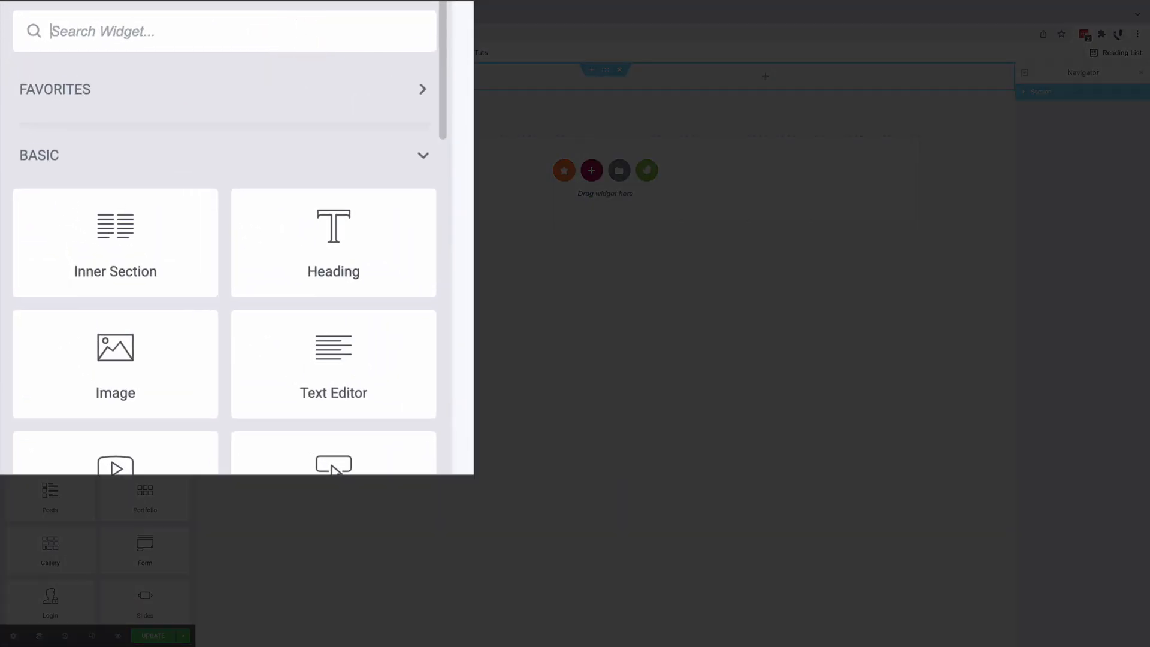
pyautogui.write('site')
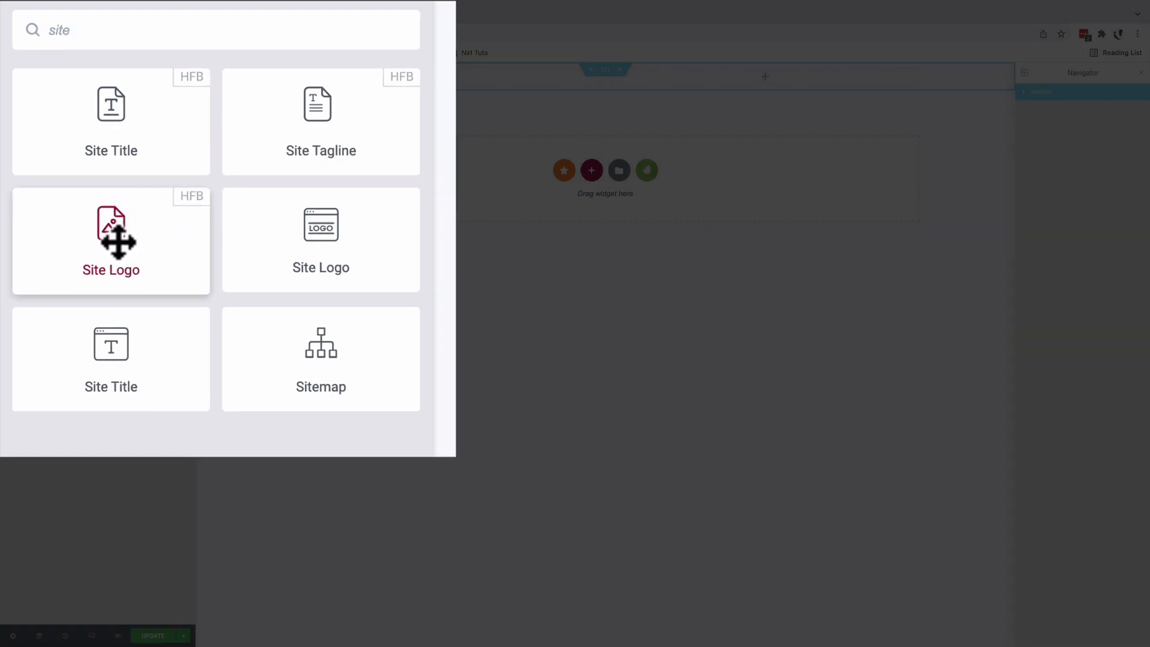
pyautogui.moveTo(53, 213); pyautogui.dragTo(388, 71)
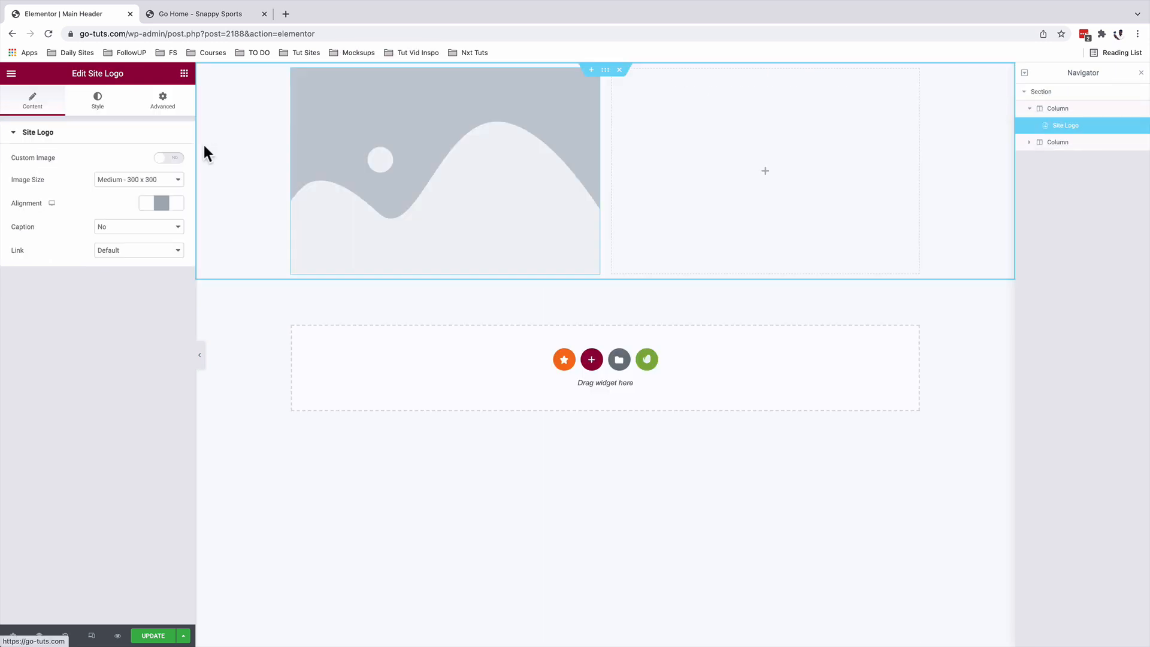
pyautogui.click(172, 159)
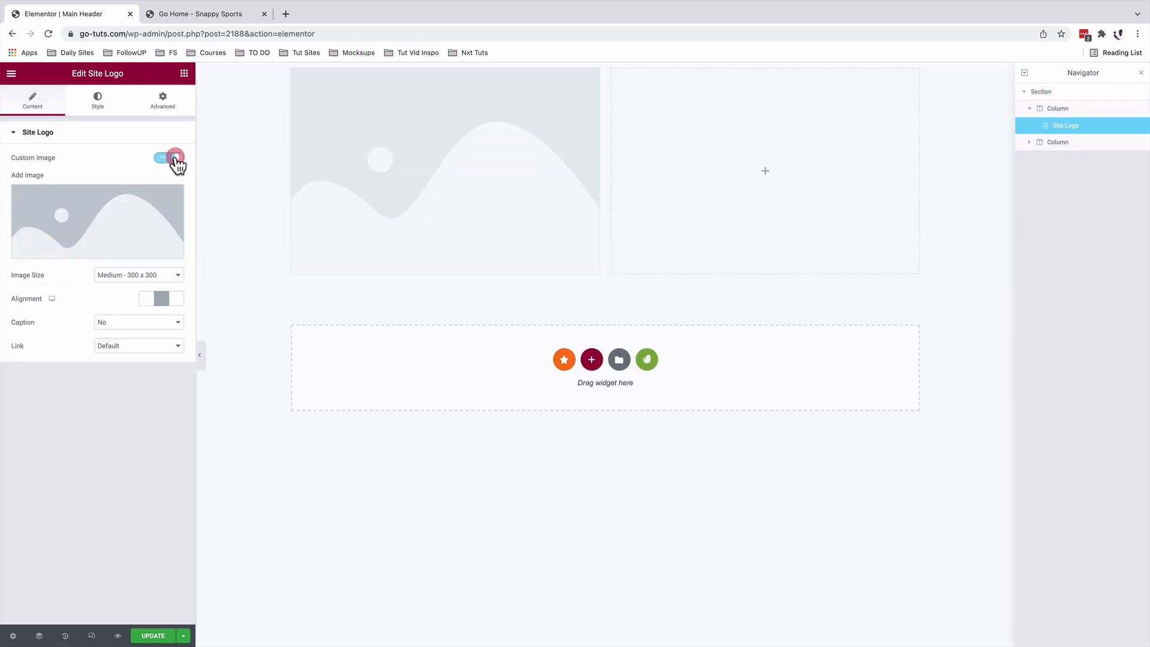
pyautogui.click(112, 229)
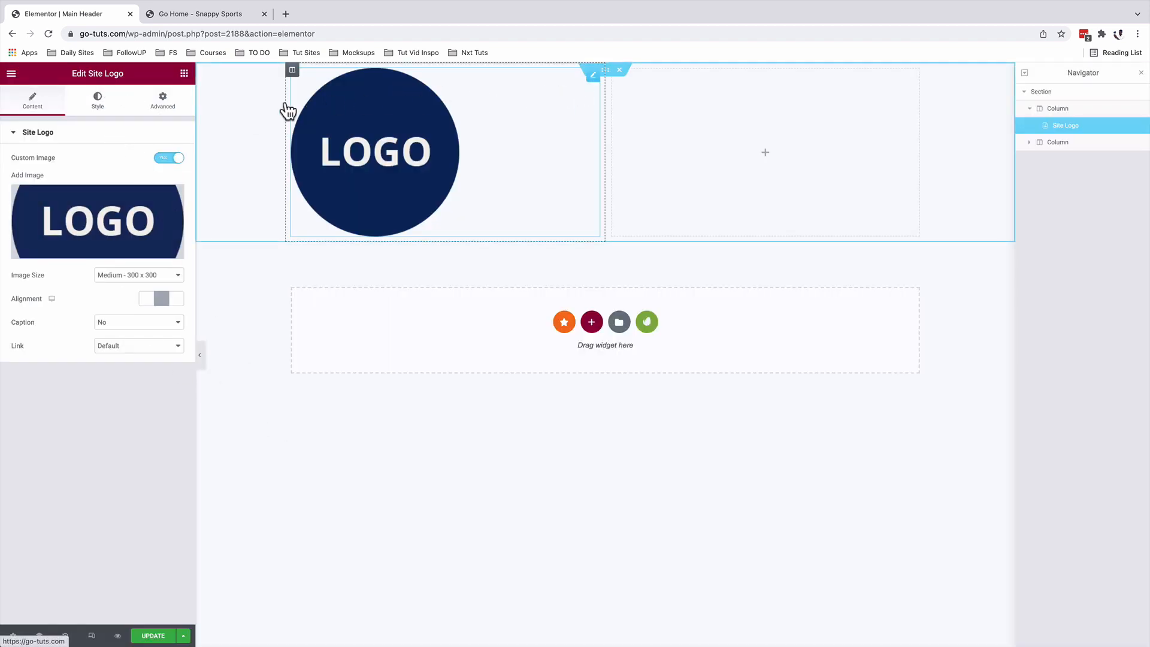
# Add an Image widget with the round LOGO picture Untitled-1.png to the first column and delete the Site Logo widget there.
pyautogui.click(183, 73)
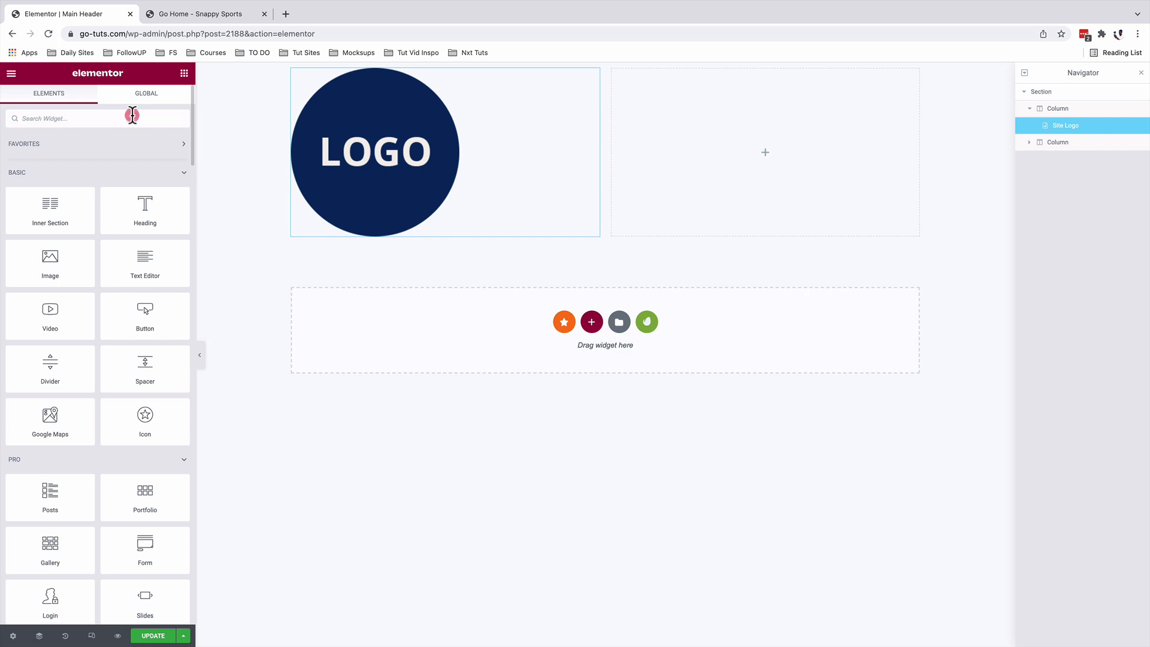
pyautogui.click(132, 116)
pyautogui.write('im')
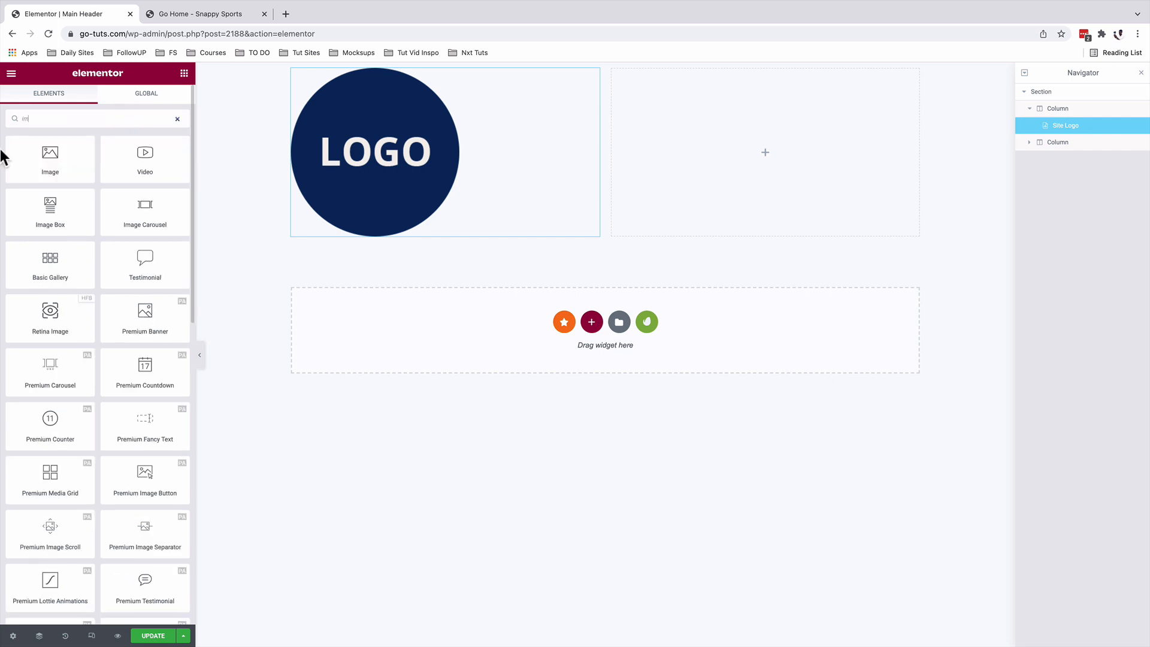
pyautogui.moveTo(51, 156); pyautogui.dragTo(395, 224)
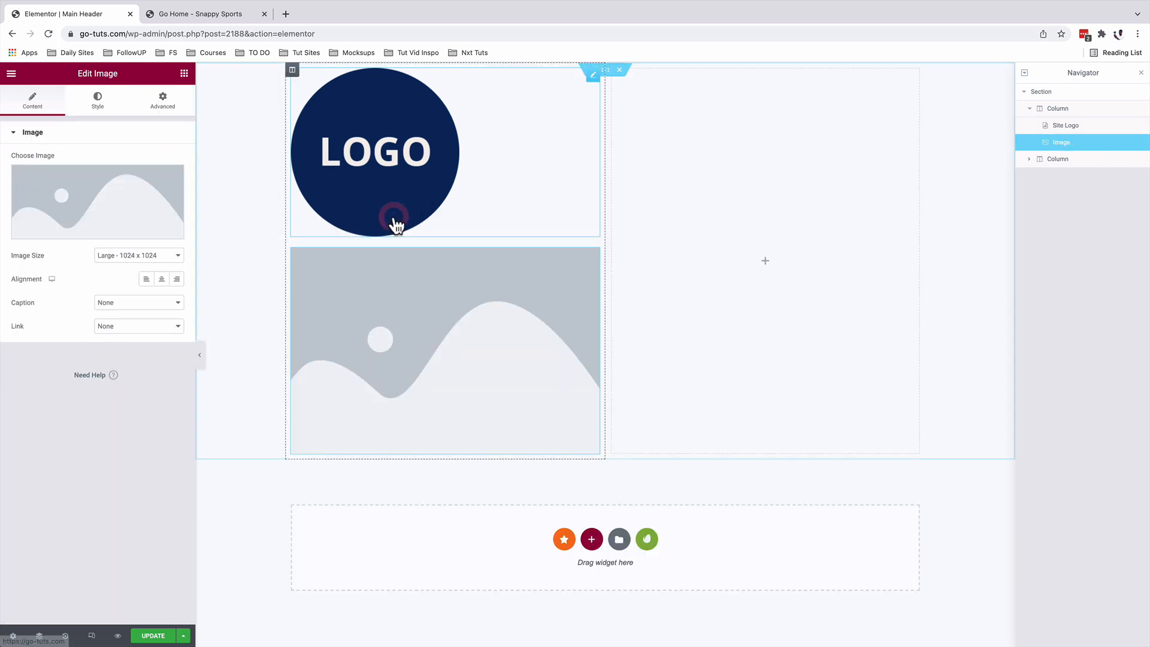
pyautogui.click(124, 207)
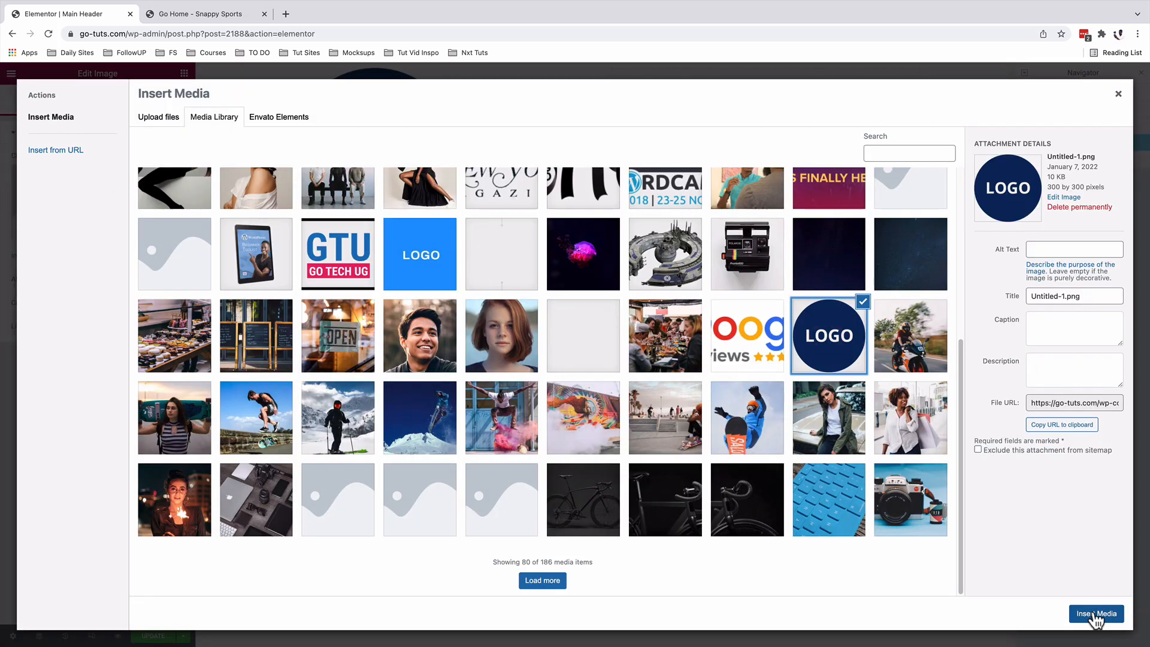
pyautogui.click(1096, 614)
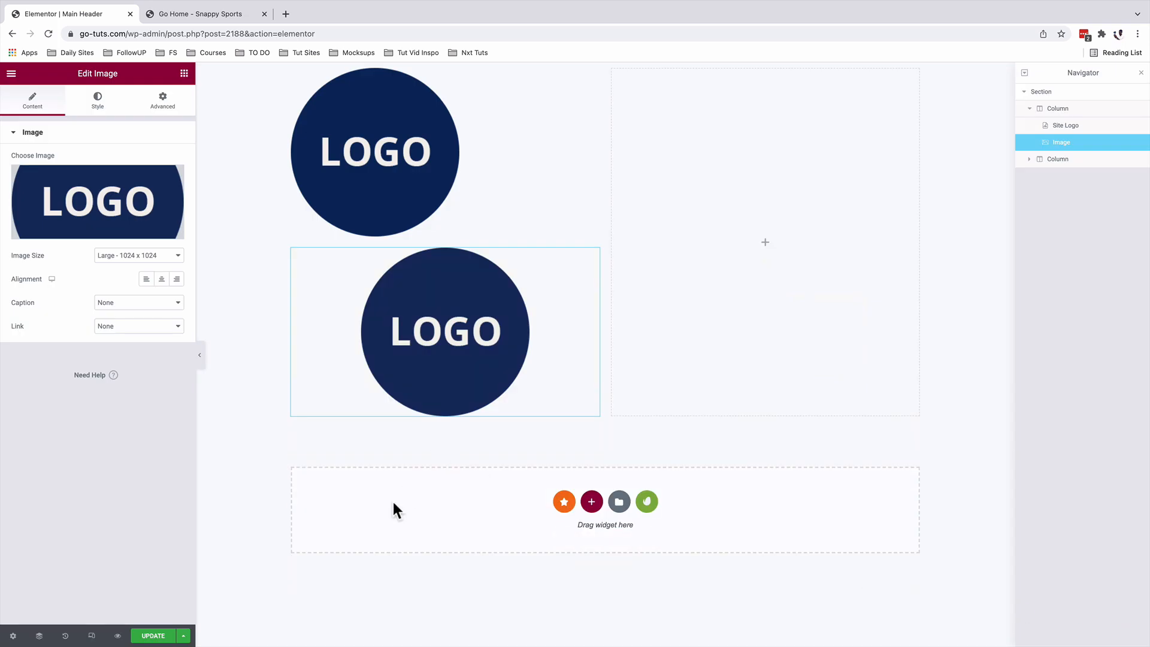
pyautogui.rightClick(594, 78)
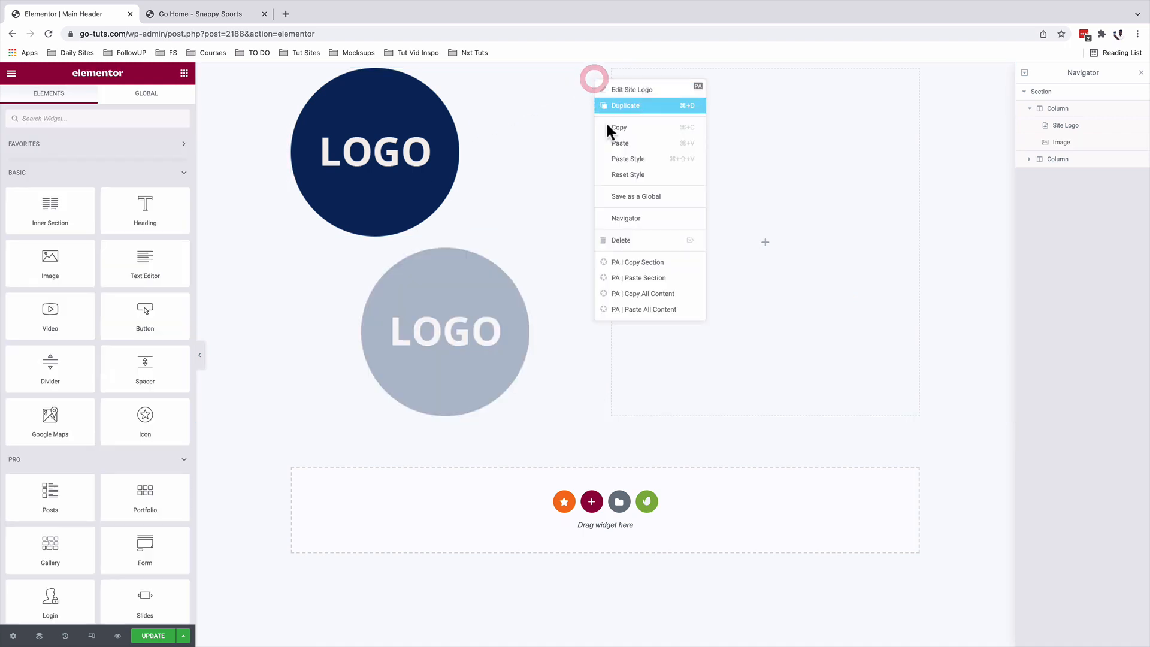
pyautogui.click(627, 231)
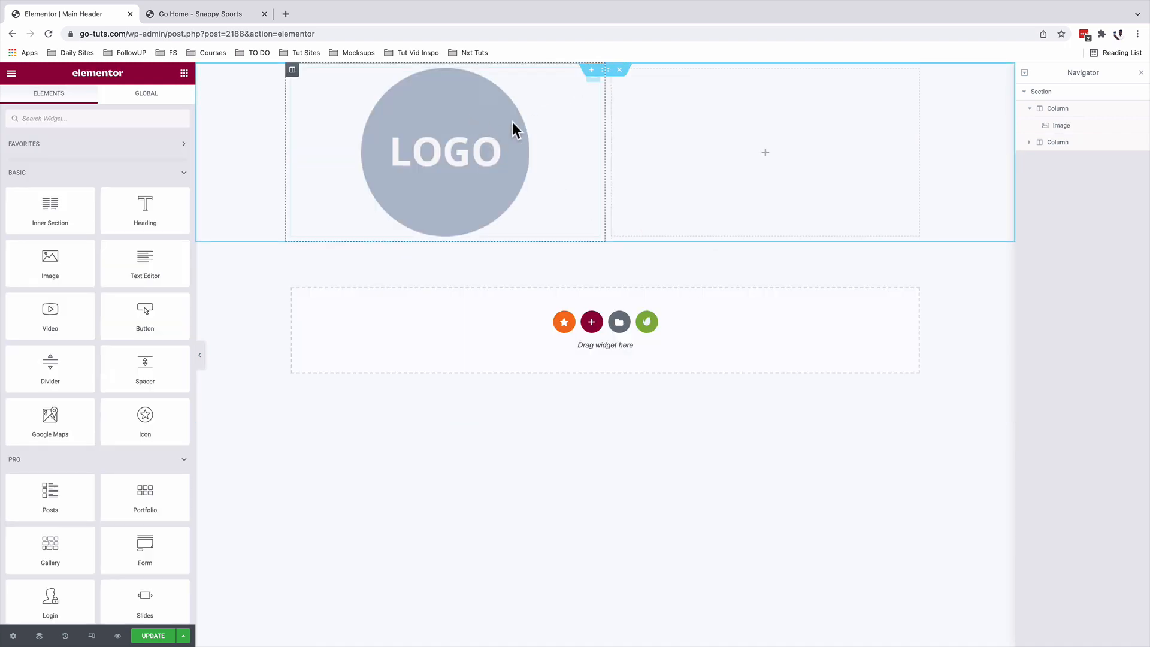
# Set the logo image's width to 90 px and align it to the left of its column.
pyautogui.click(593, 83)
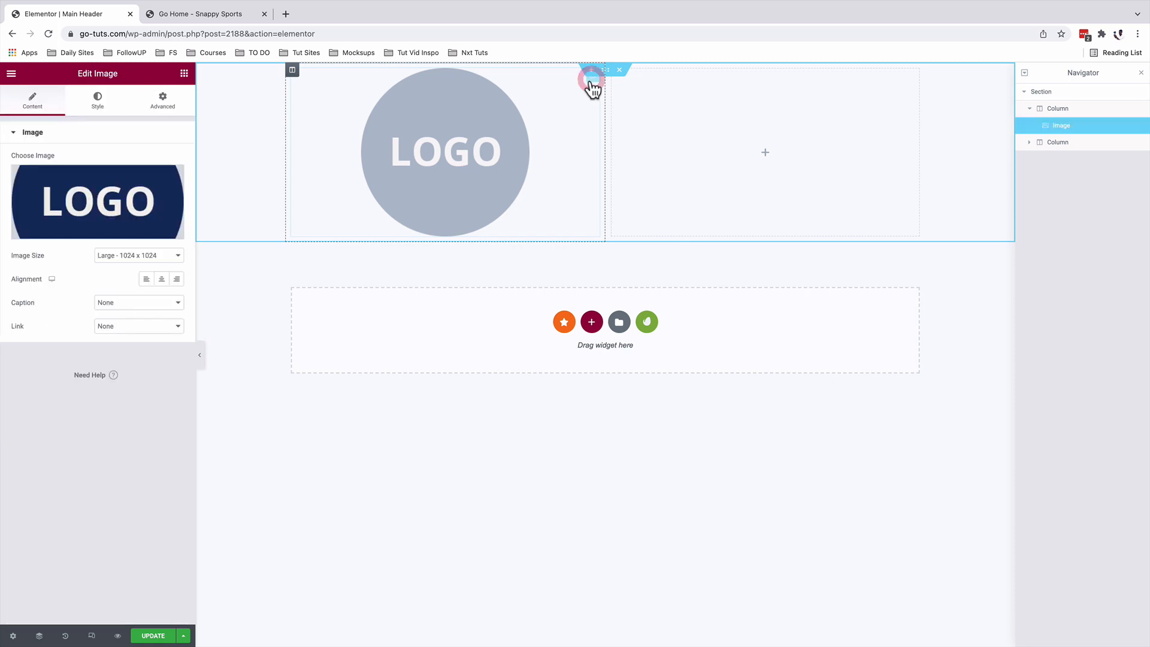
pyautogui.click(97, 102)
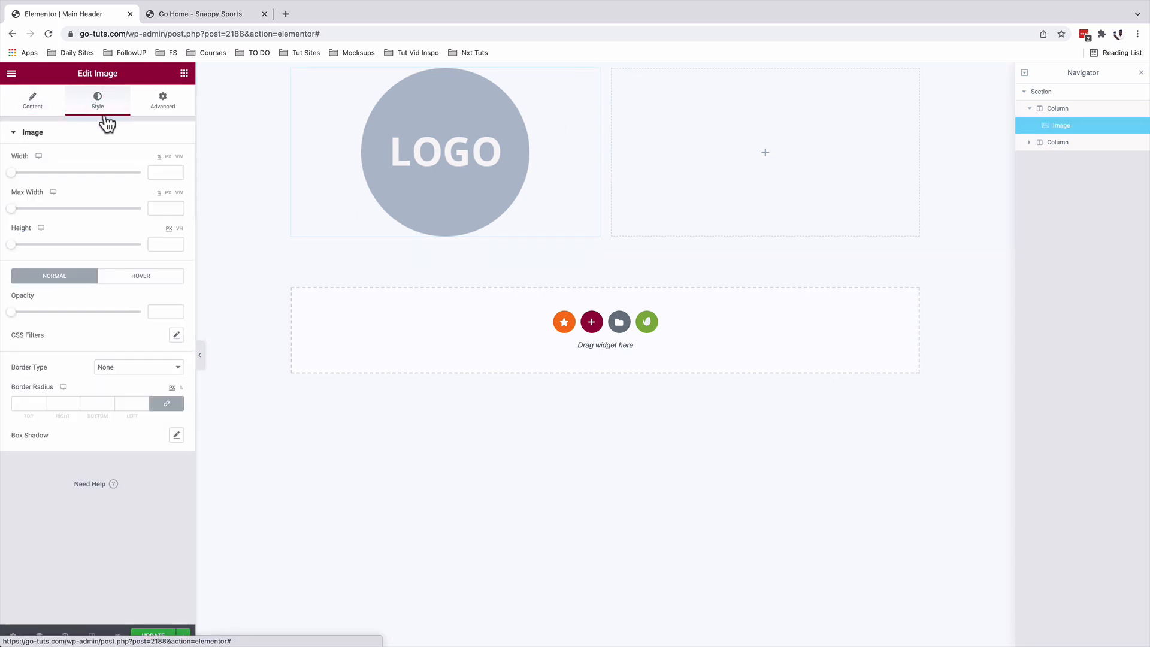
pyautogui.click(169, 157)
pyautogui.click(155, 172)
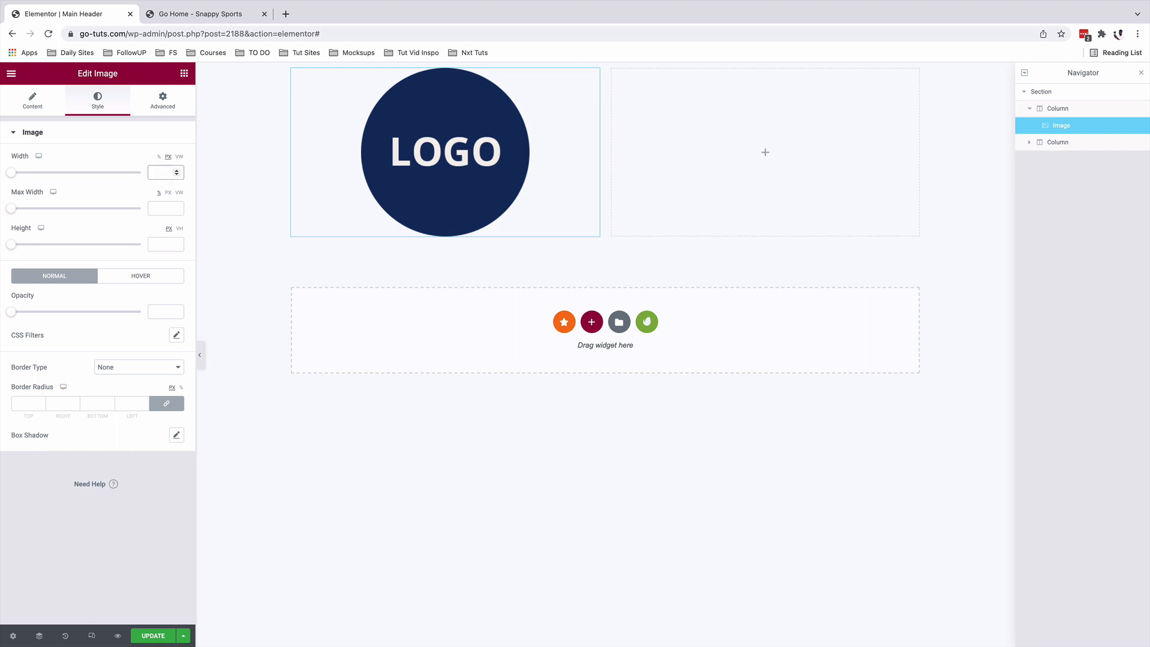
pyautogui.write('90')
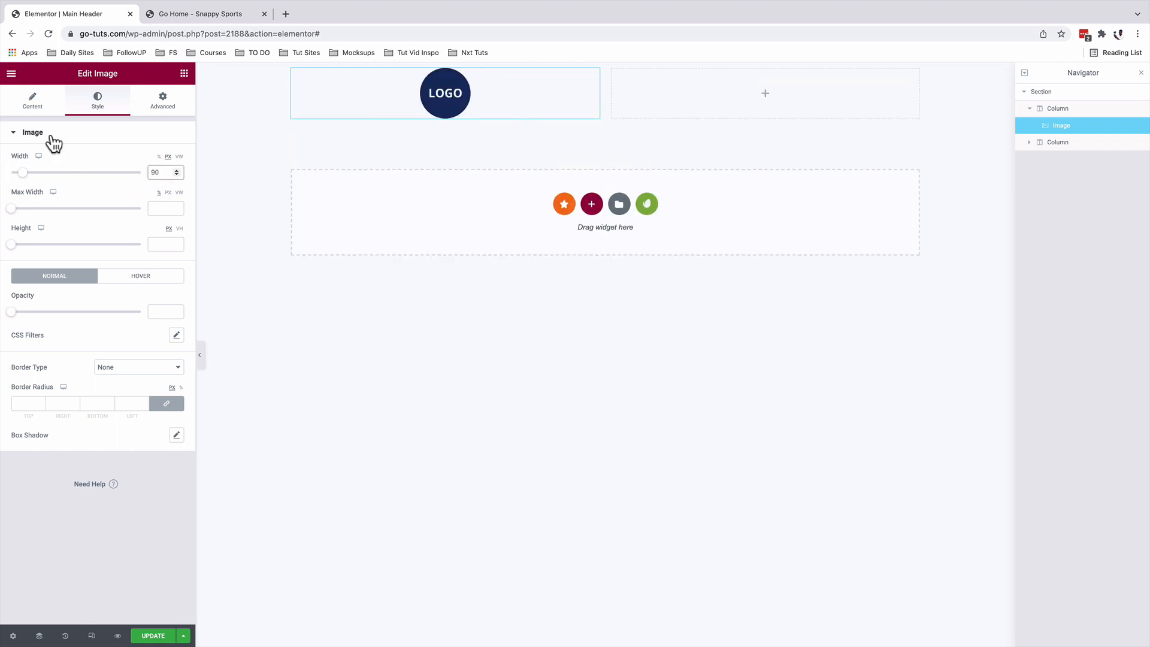
pyautogui.click(32, 102)
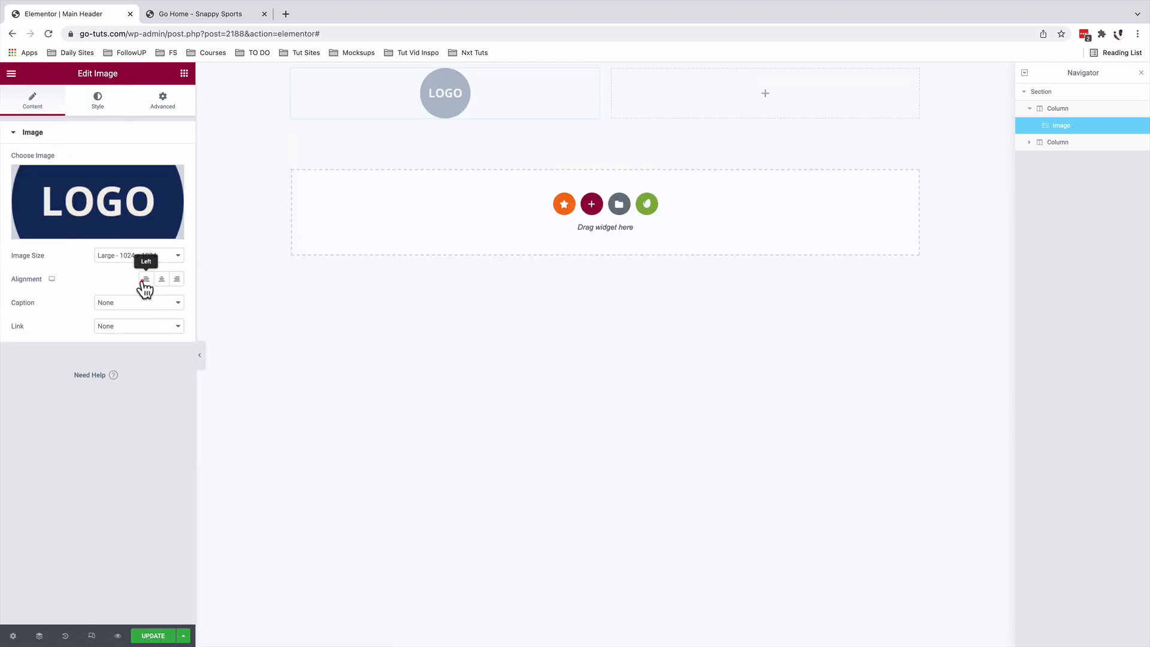
pyautogui.click(145, 279)
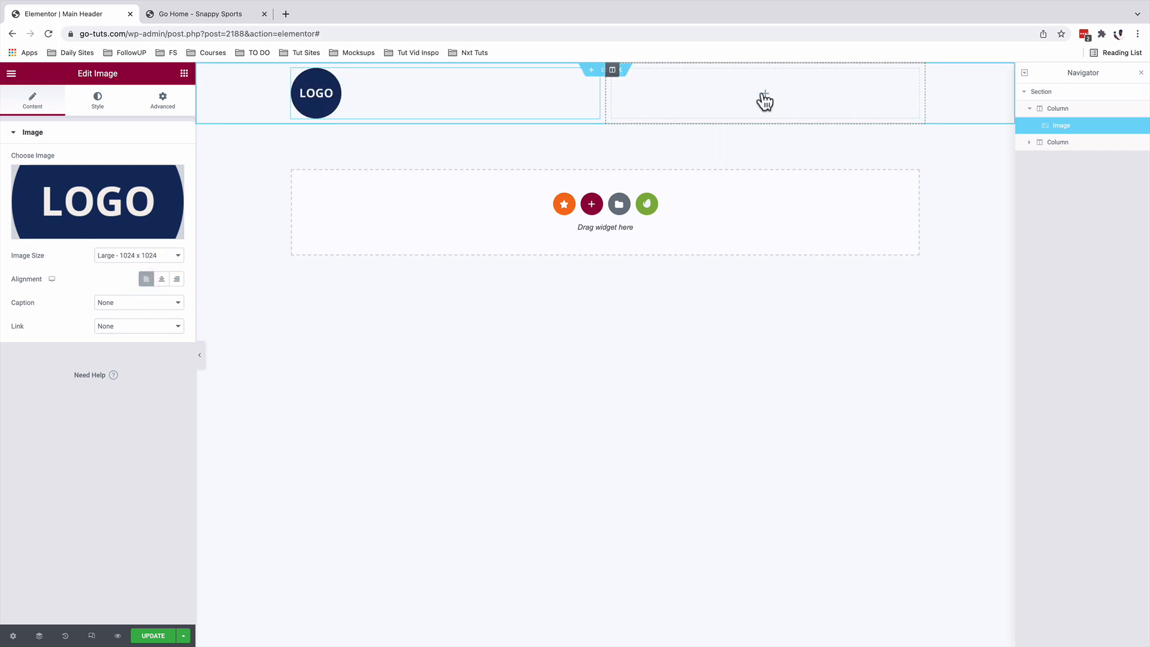
# Add the HFB Navigation Menu widget to the second column with Main Menu as its menu.
pyautogui.click(184, 73)
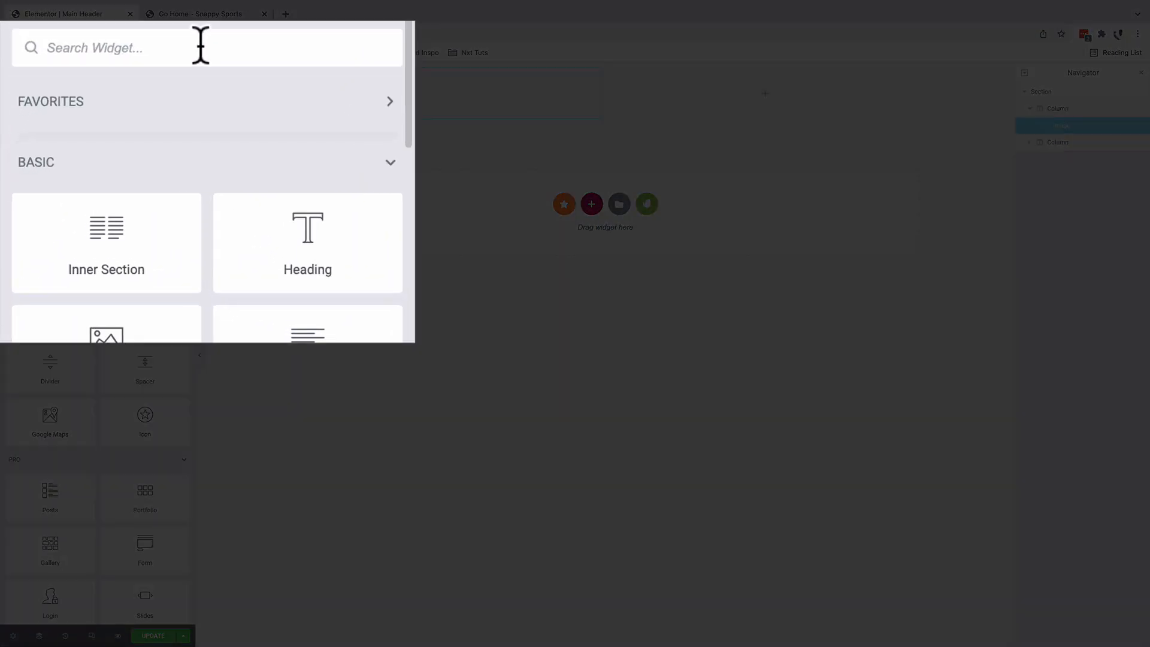
pyautogui.write('nav')
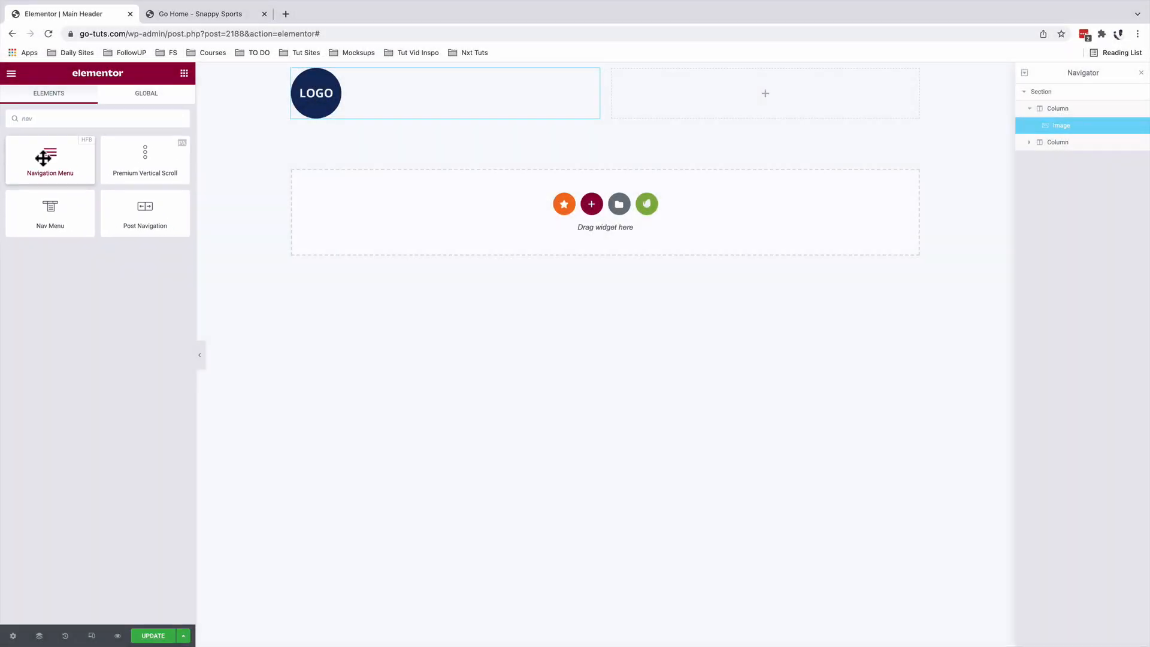
pyautogui.moveTo(45, 154); pyautogui.dragTo(728, 84)
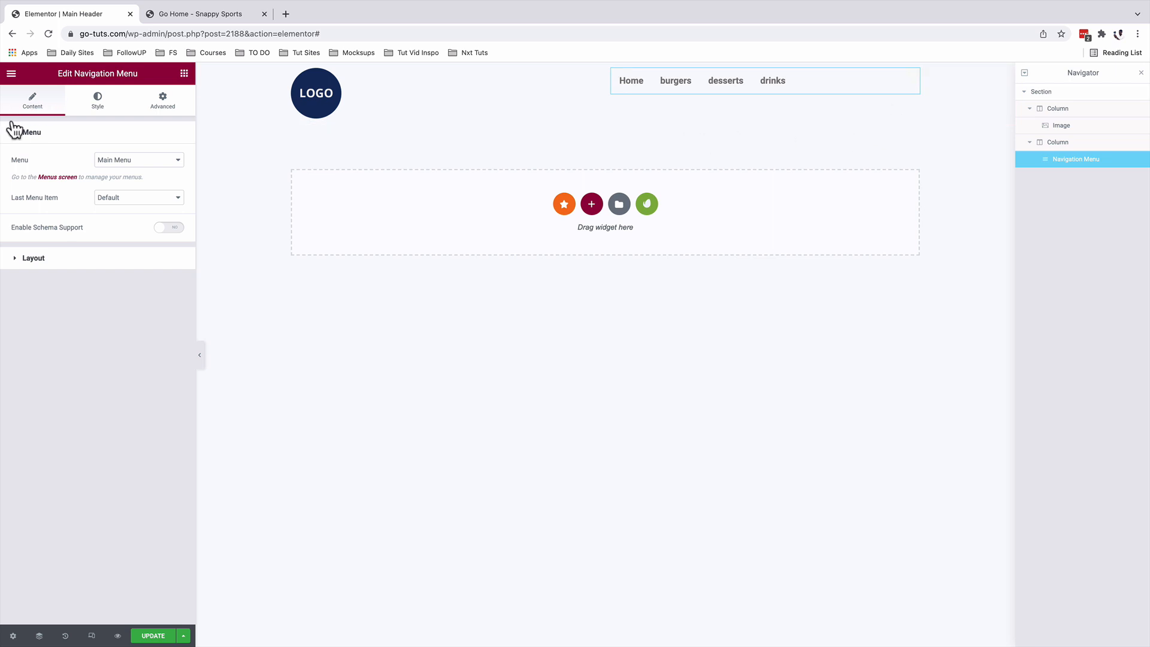
pyautogui.click(118, 160)
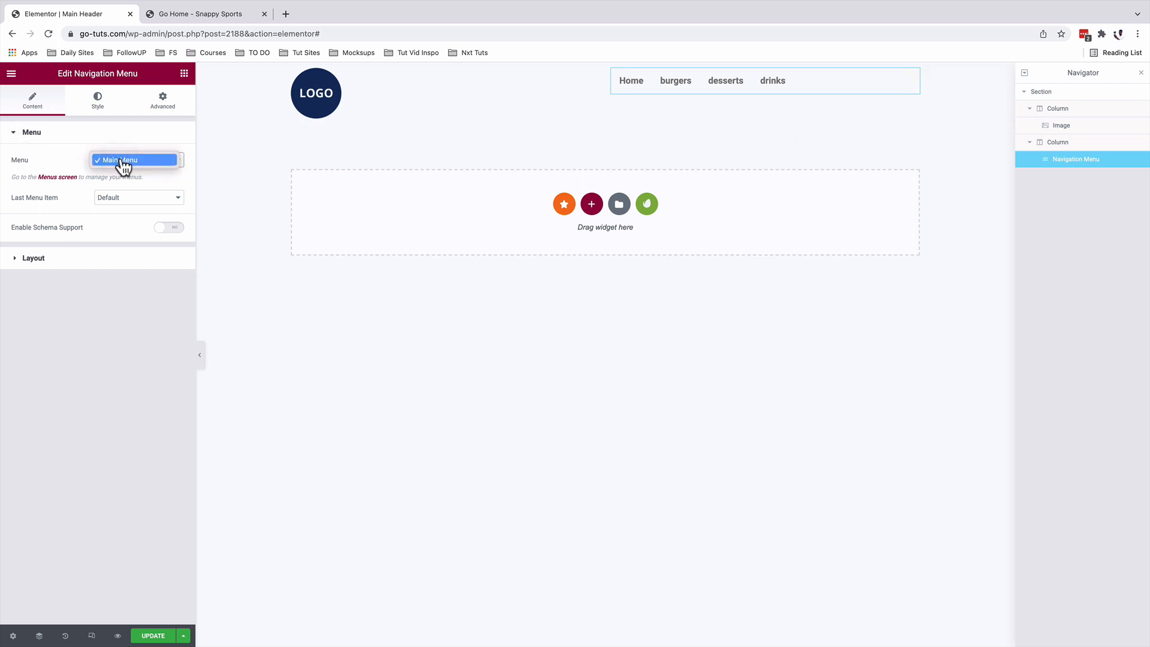
pyautogui.click(122, 161)
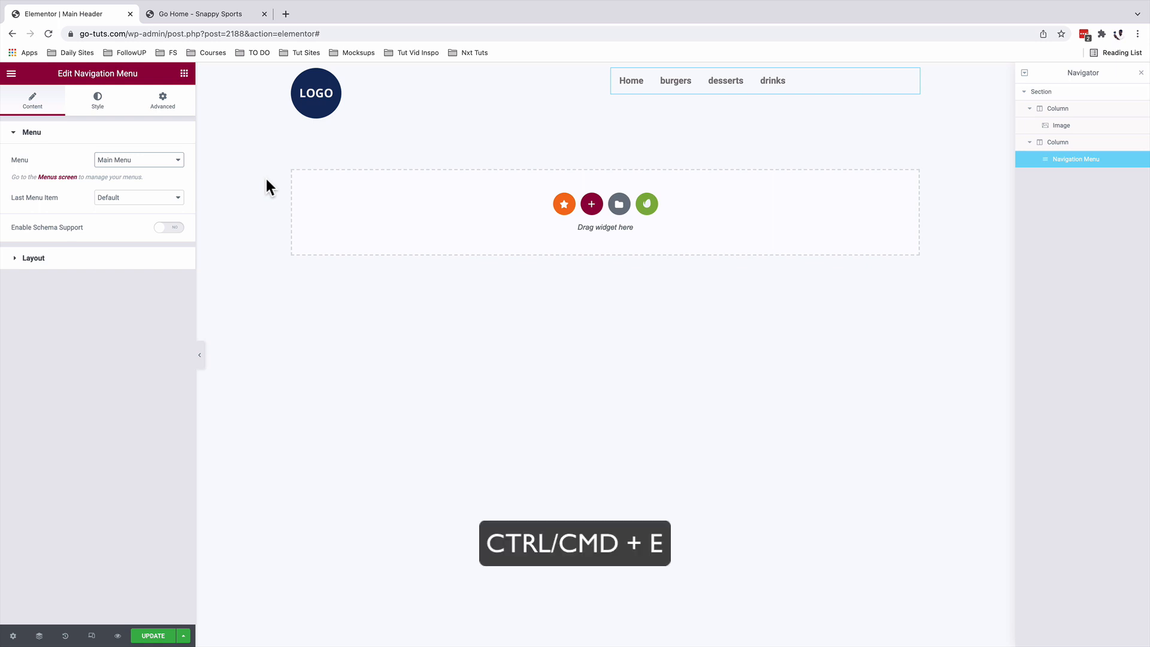
# Open the site's Menus screen through the Finder and create a menu named Demo Menu with Primary as its display location.
pyautogui.hotkey('ctrl', 'e')
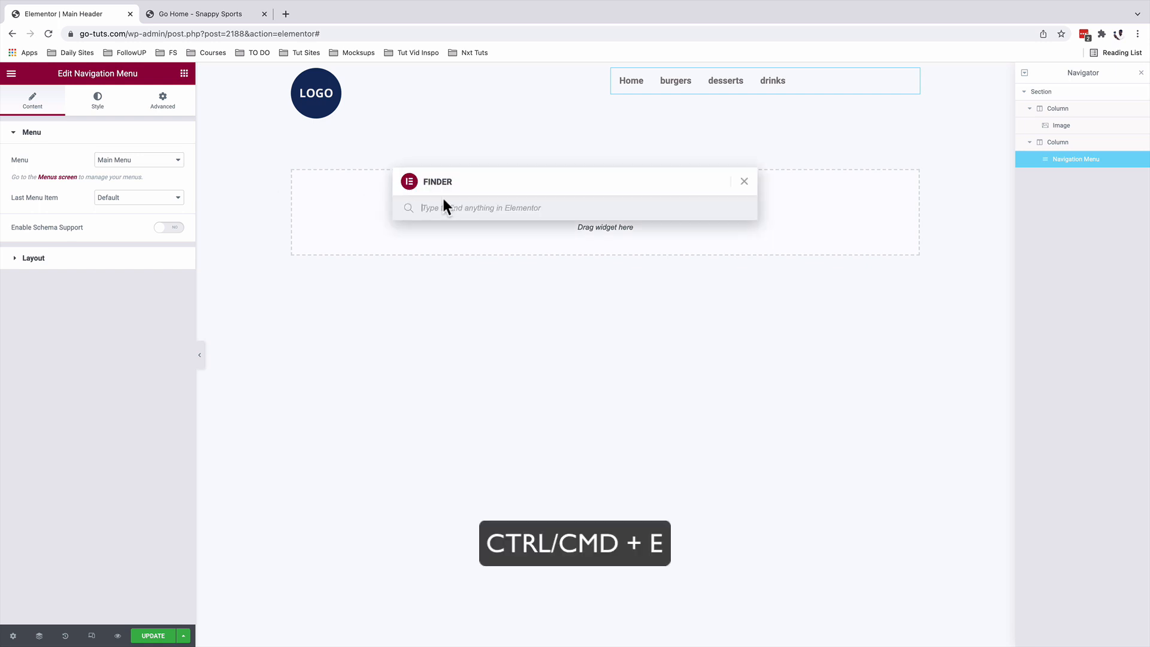
pyautogui.write('menu')
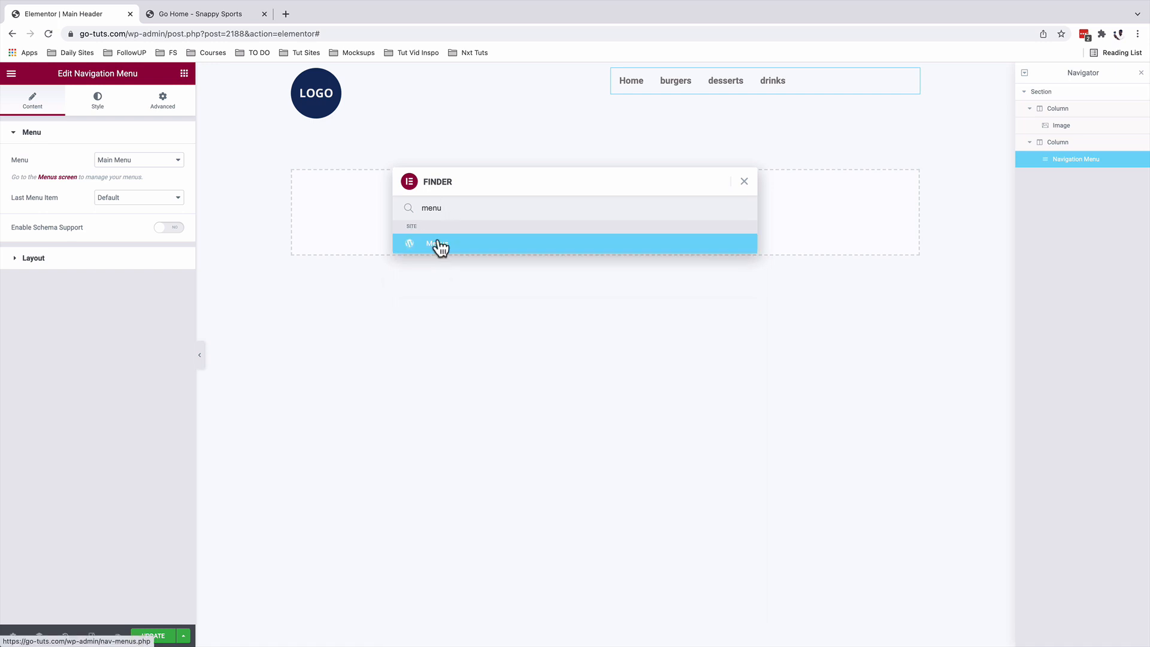
pyautogui.click(437, 244)
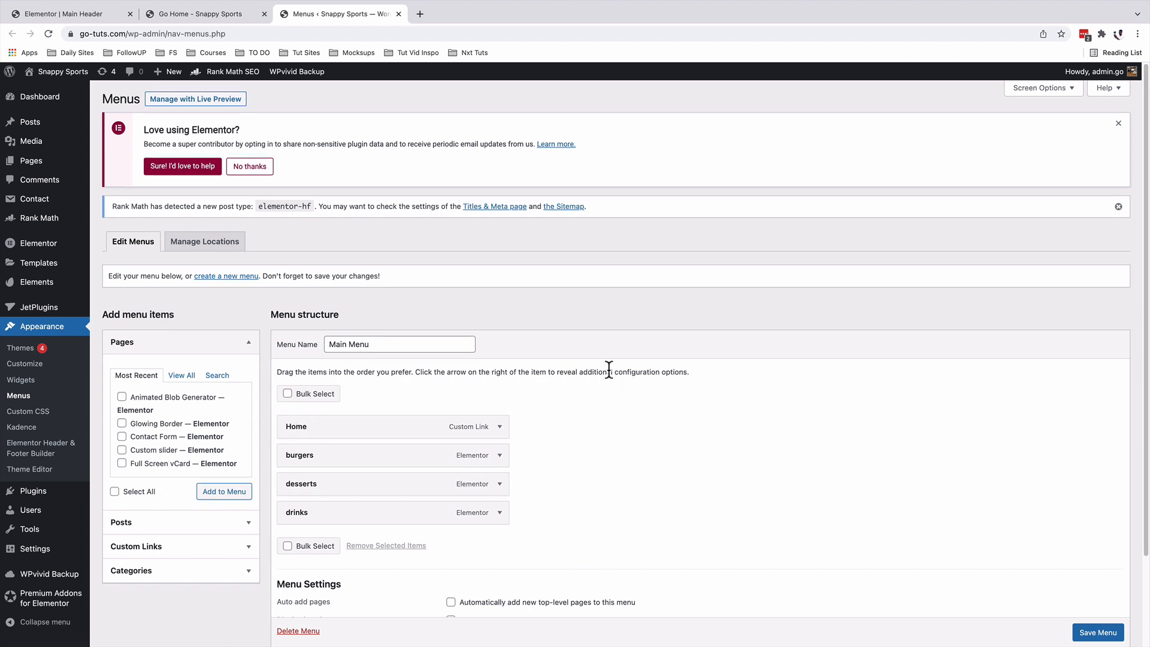
pyautogui.click(213, 278)
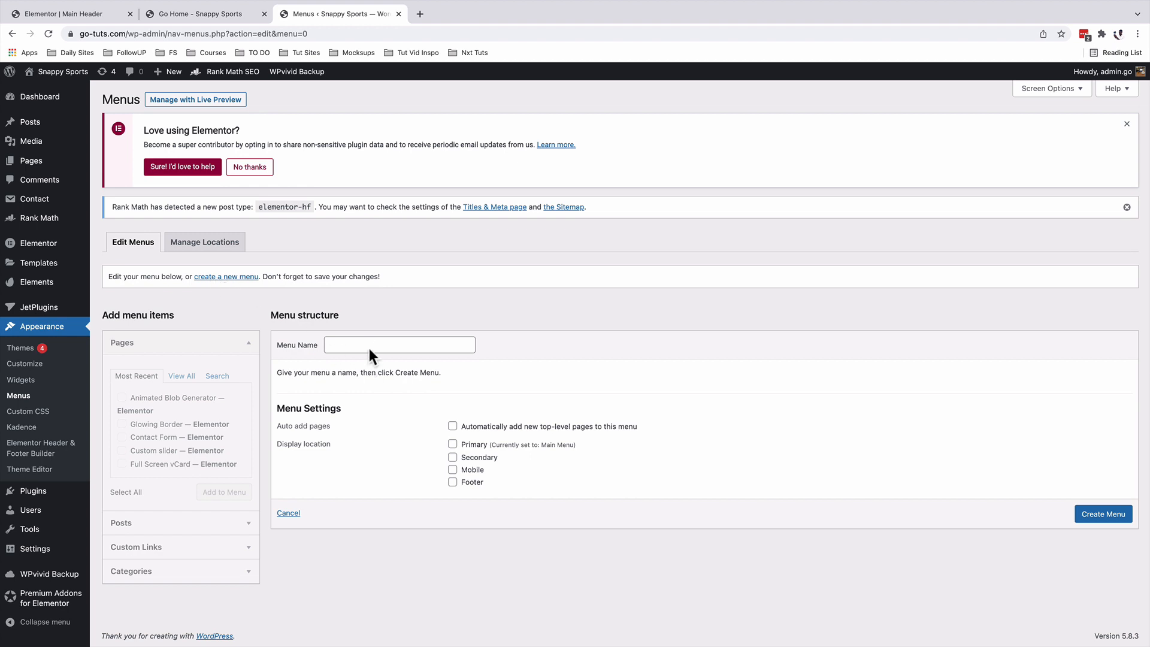
pyautogui.click(368, 345)
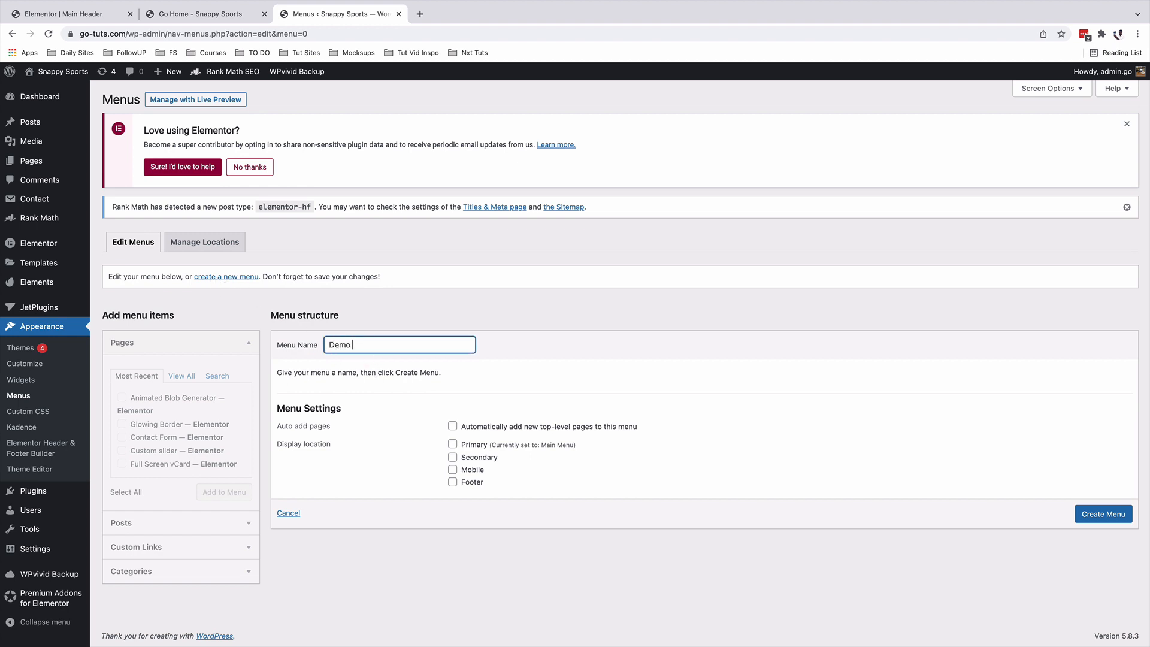
pyautogui.write('Demo Menu')
pyautogui.click(452, 444)
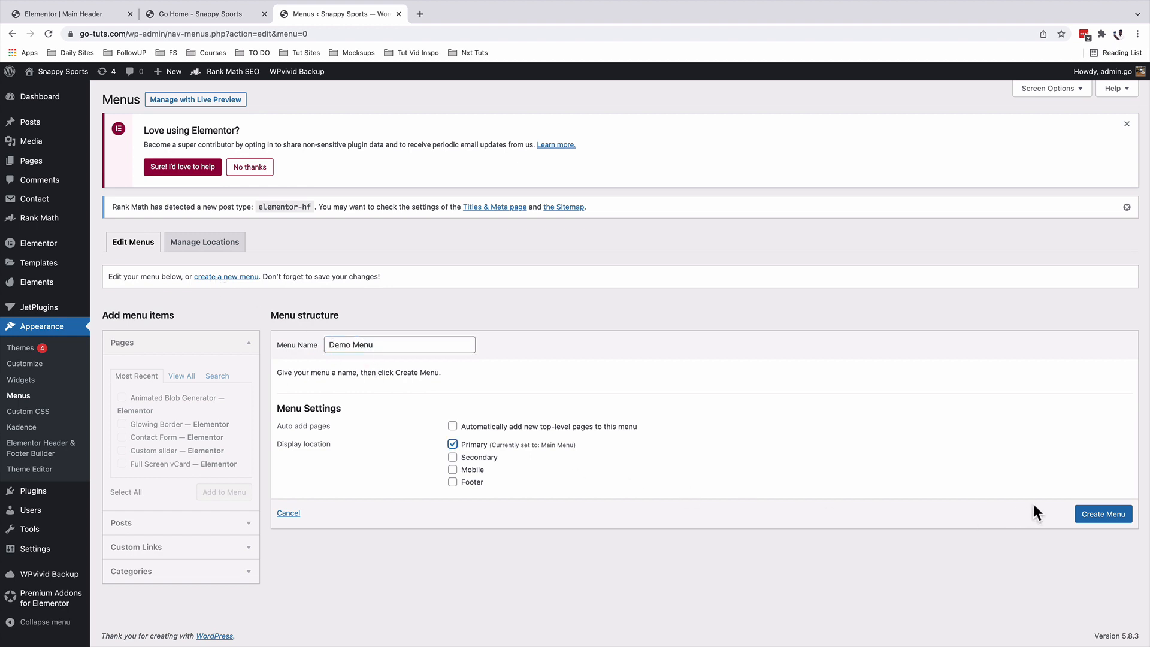
pyautogui.click(1082, 517)
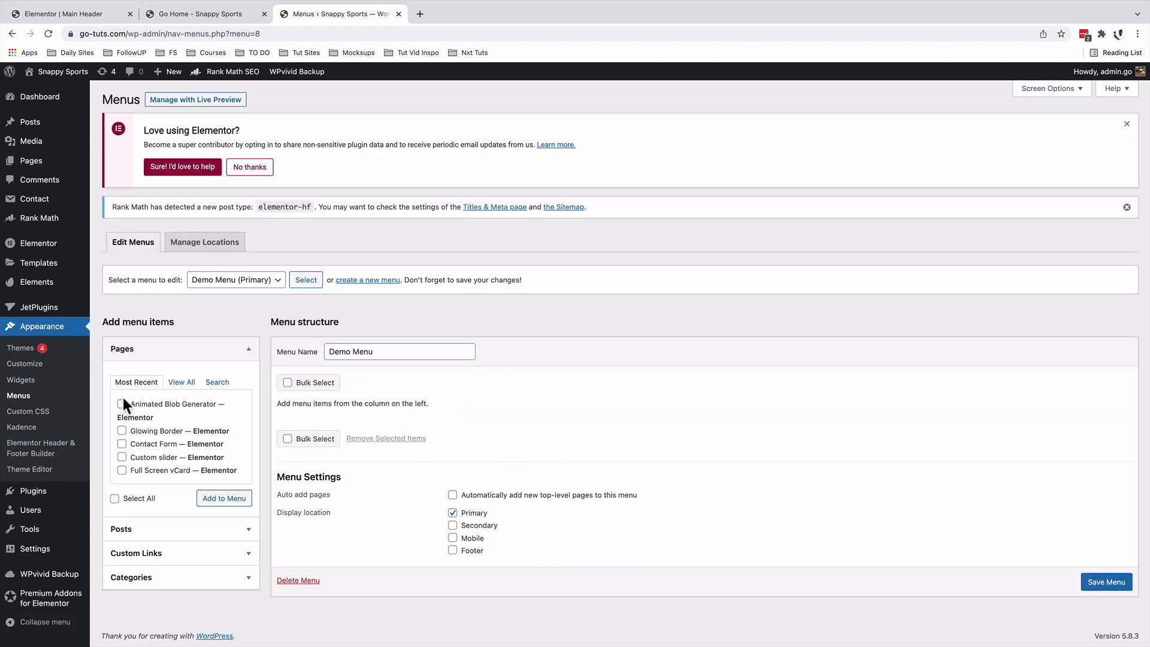
# Add the Go Home, Animated Blob Generator, Contact Form, Custom slider and Full Screen vCard pages to Demo Menu.
pyautogui.click(177, 383)
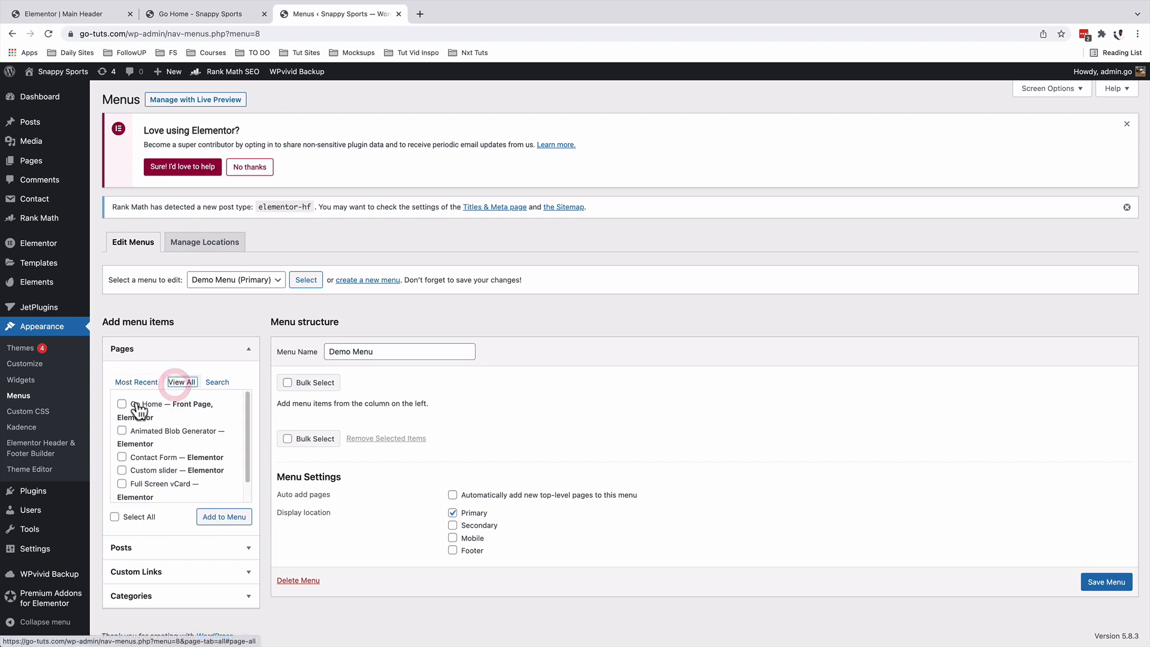
pyautogui.click(122, 404)
pyautogui.click(118, 420)
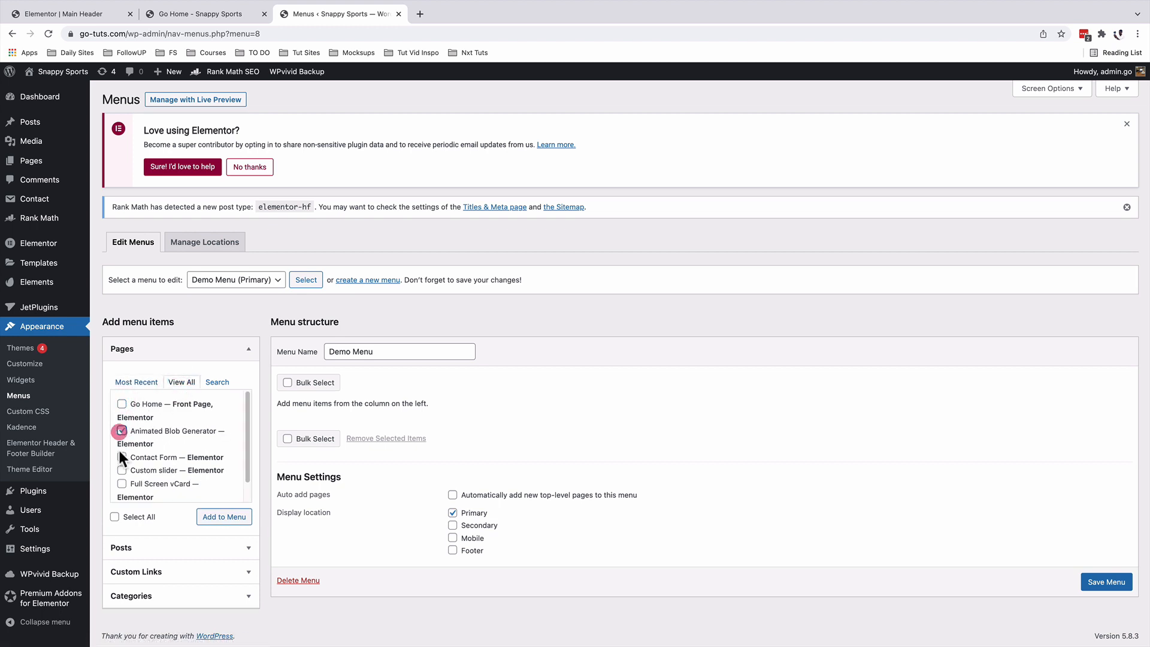
pyautogui.click(122, 457)
pyautogui.click(122, 470)
pyautogui.click(121, 484)
pyautogui.click(121, 404)
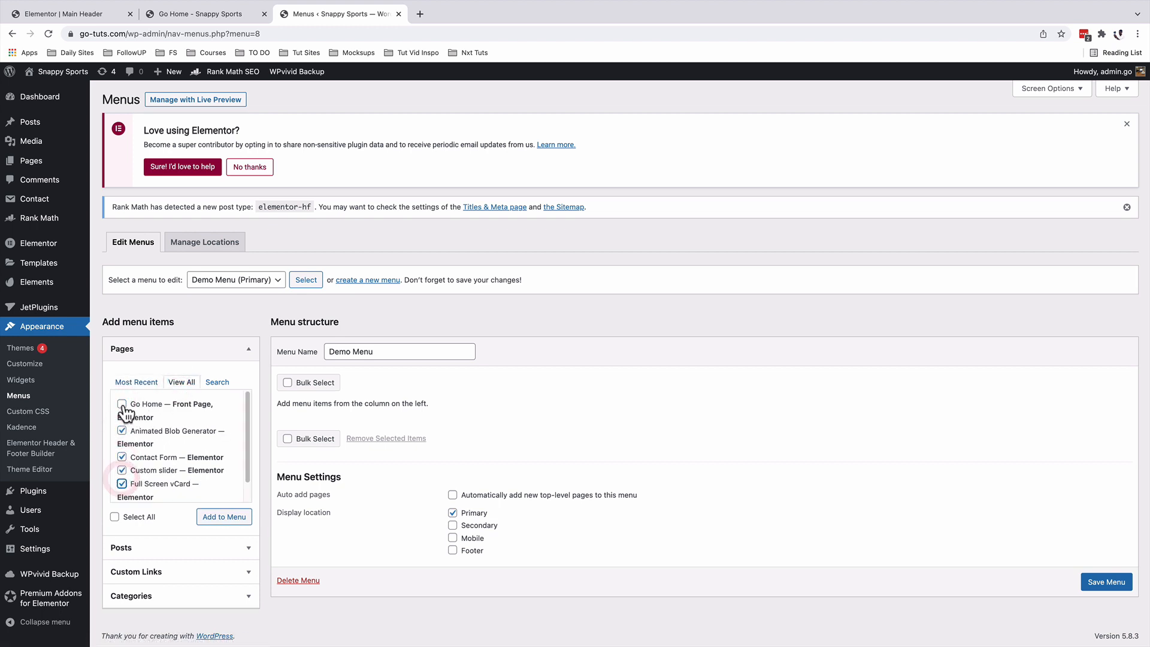
pyautogui.click(219, 520)
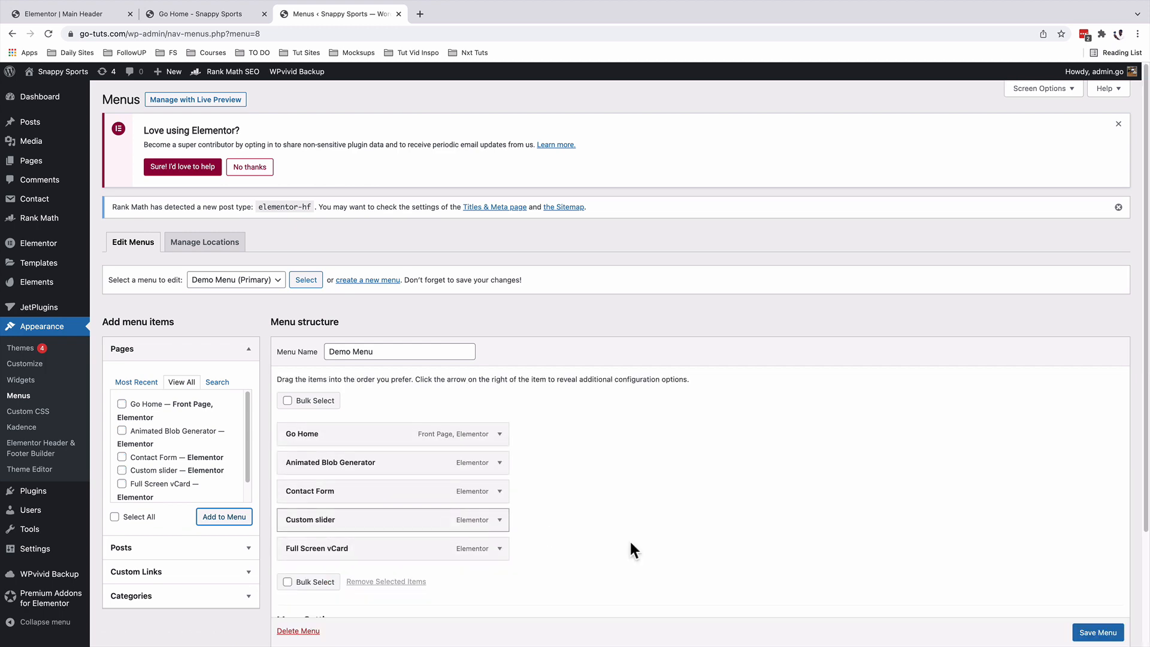
# Permanently delete Demo Menu and return to the Main Header in the Elementor editor, closing the Finder.
pyautogui.scroll(-3, 770, 525)
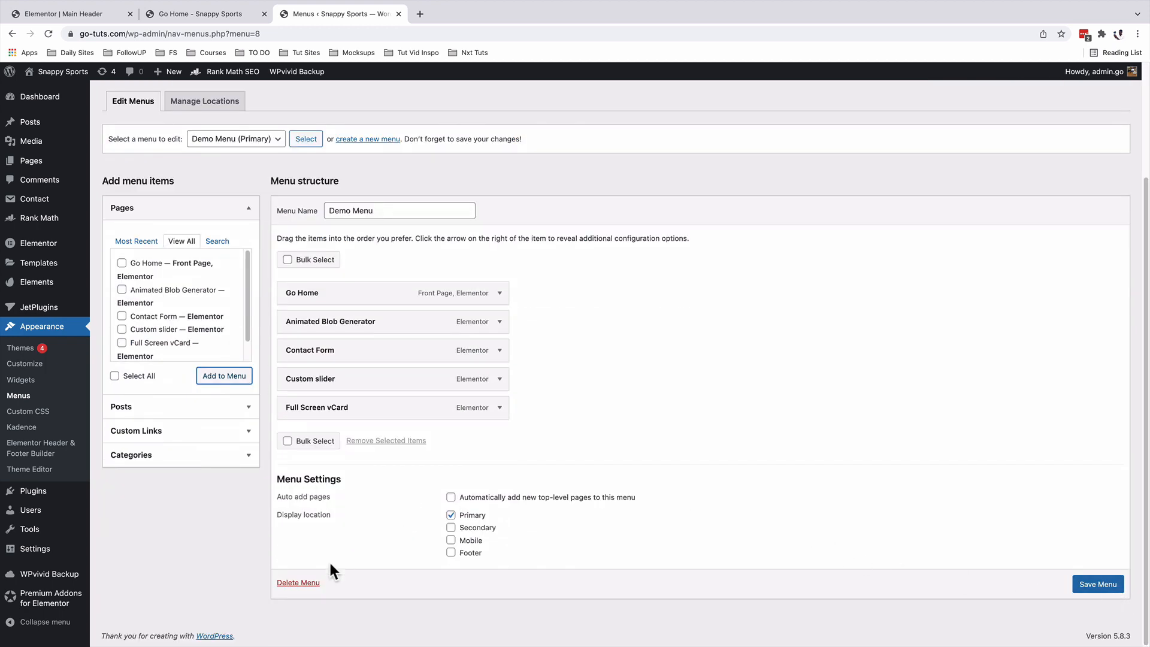
pyautogui.click(300, 583)
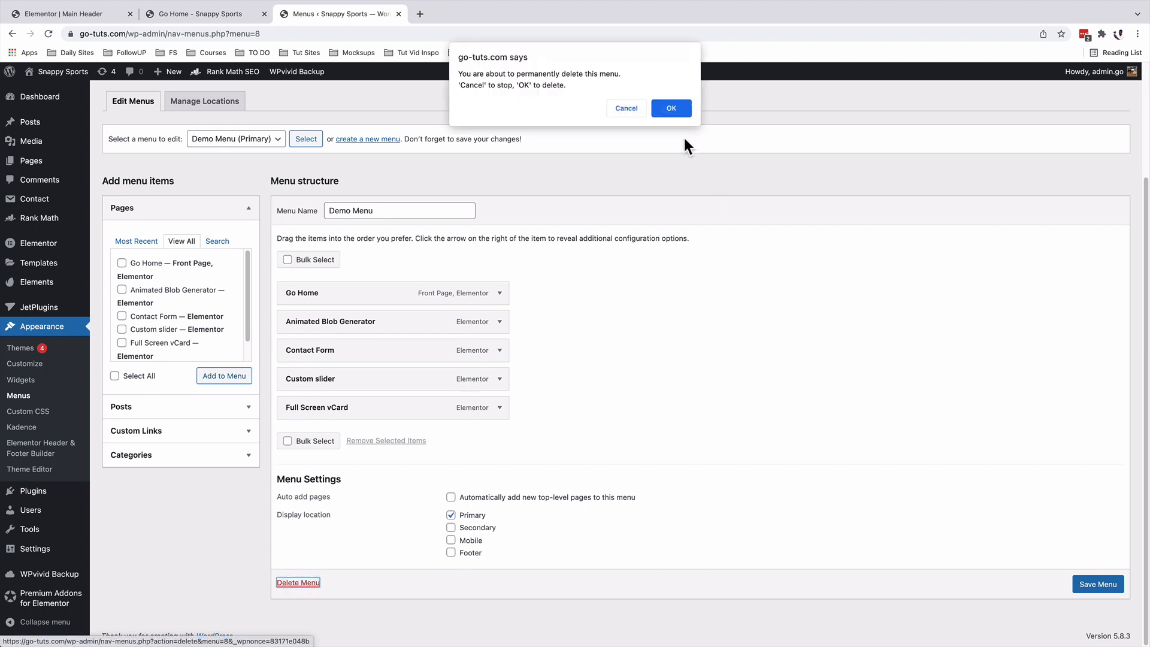
pyautogui.click(667, 112)
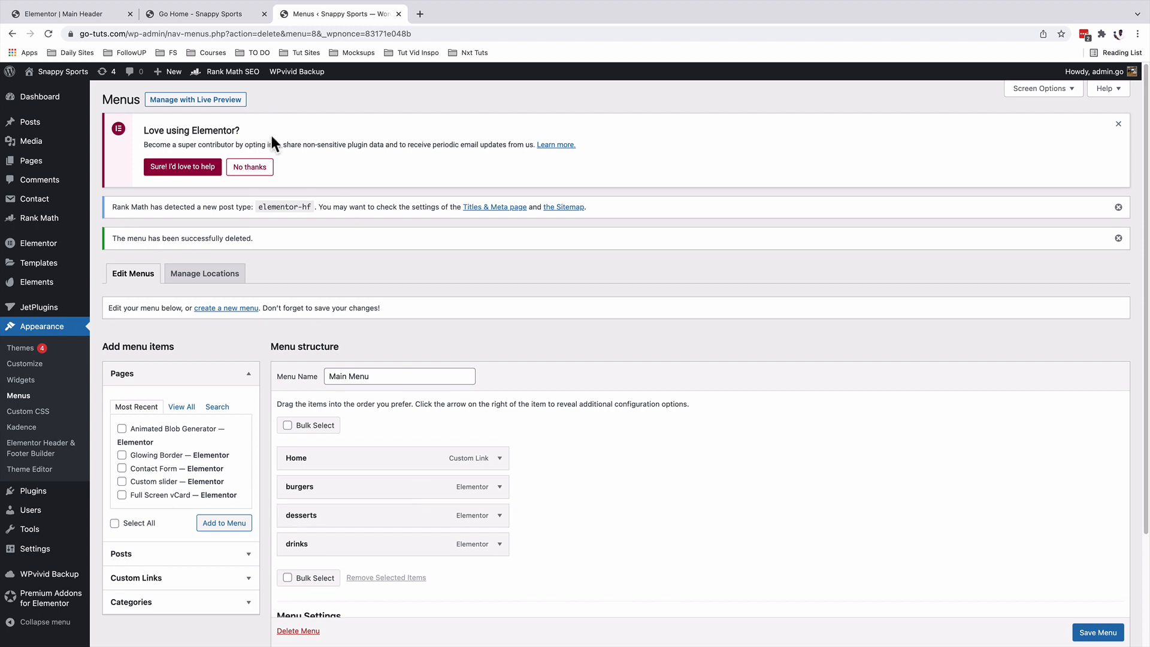
pyautogui.moveTo(216, 73)
pyautogui.click(85, 13)
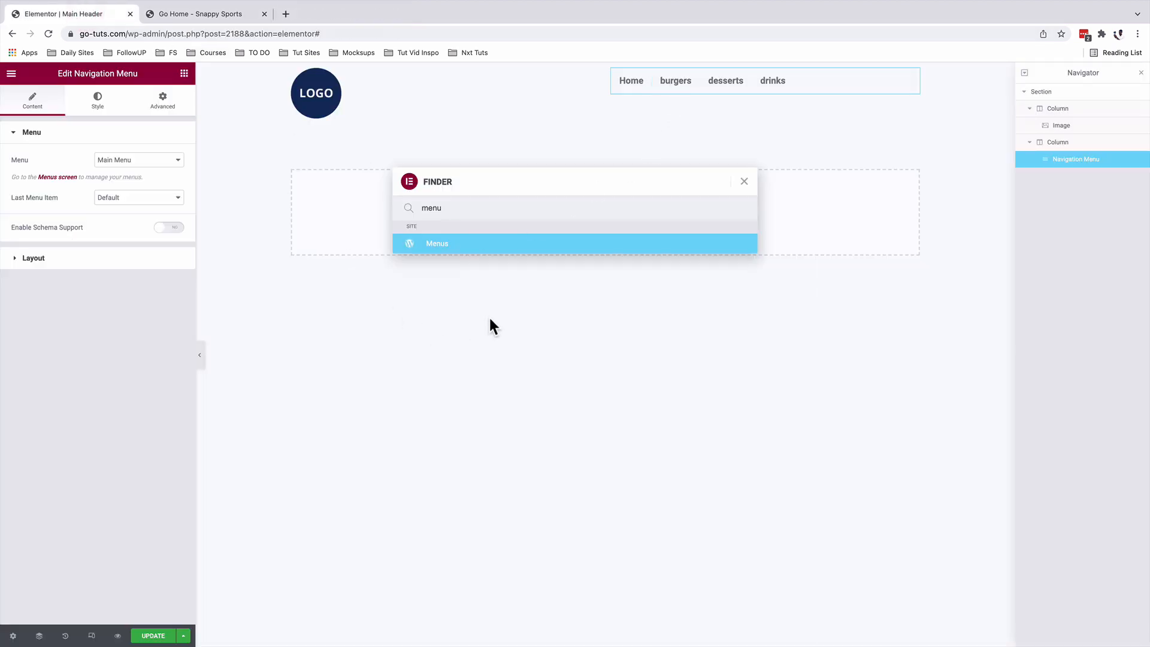
pyautogui.click(744, 181)
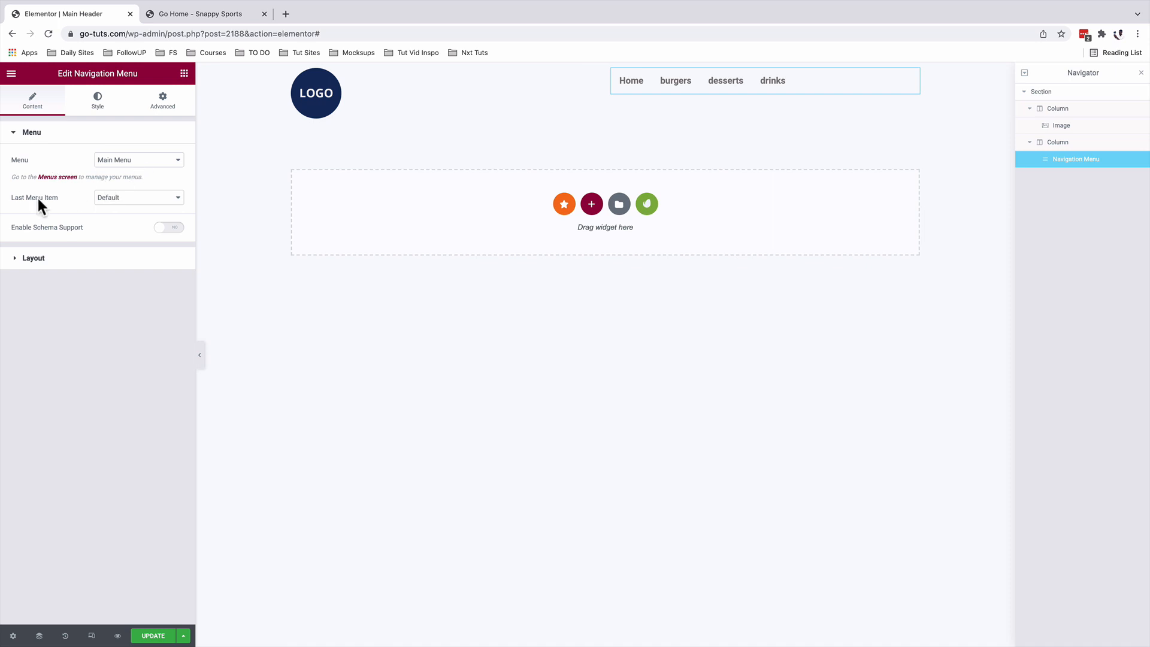
# Show the navigation menu's last item as a button and align the horizontal menu to the right of its column.
pyautogui.click(119, 201)
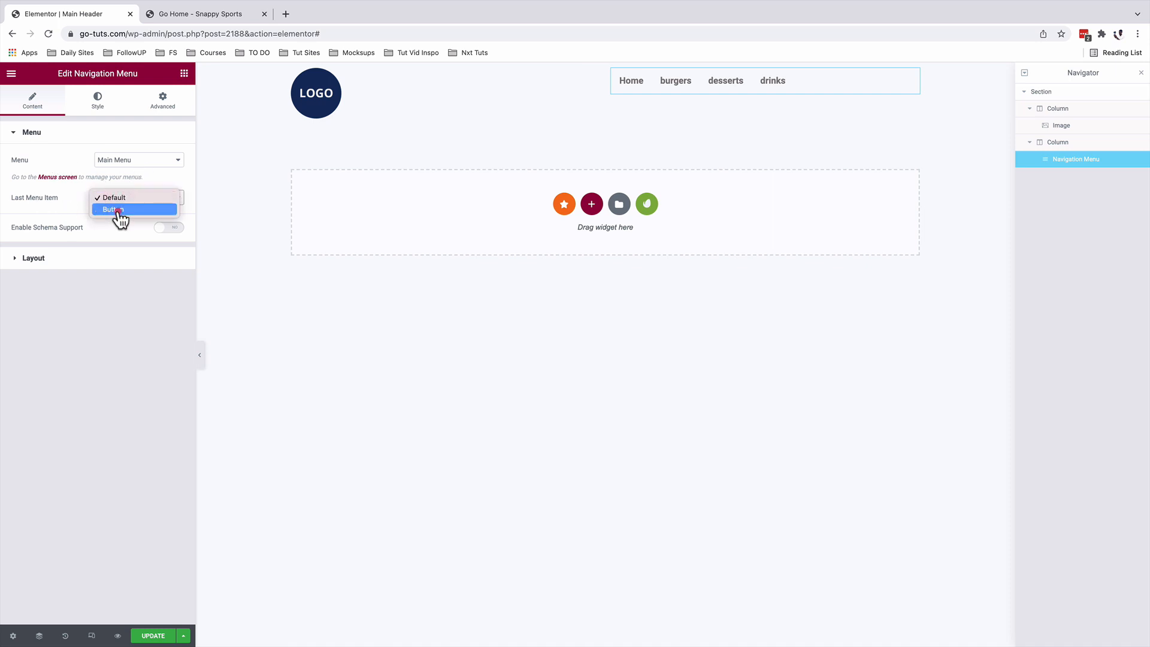
pyautogui.click(117, 209)
pyautogui.click(49, 258)
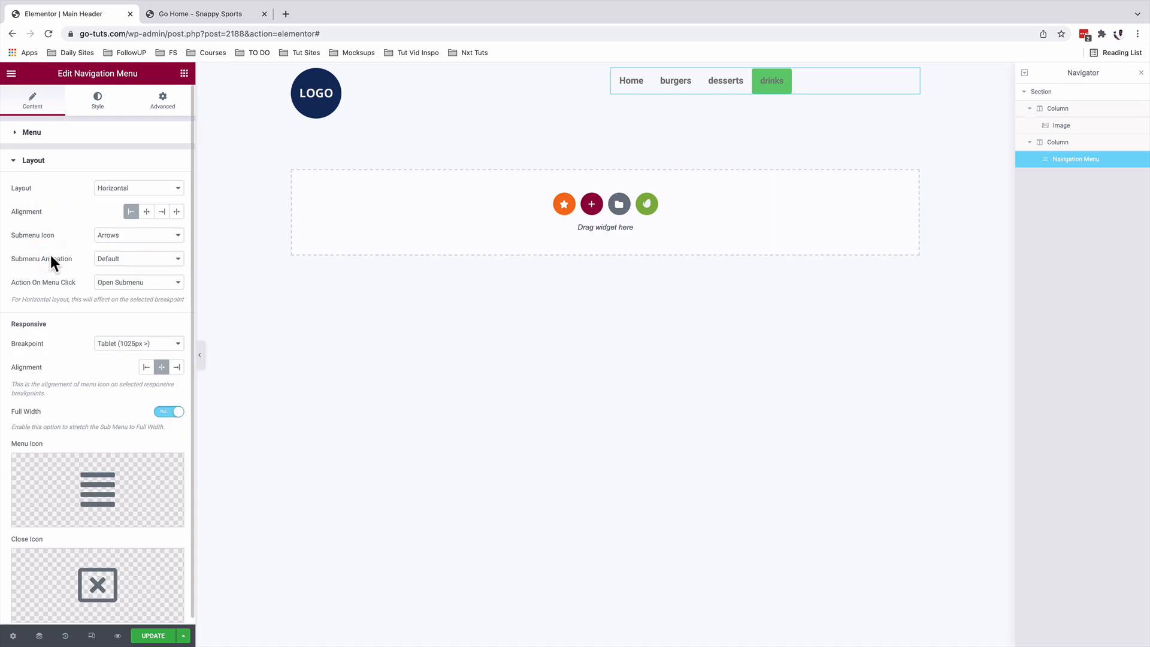
pyautogui.click(120, 190)
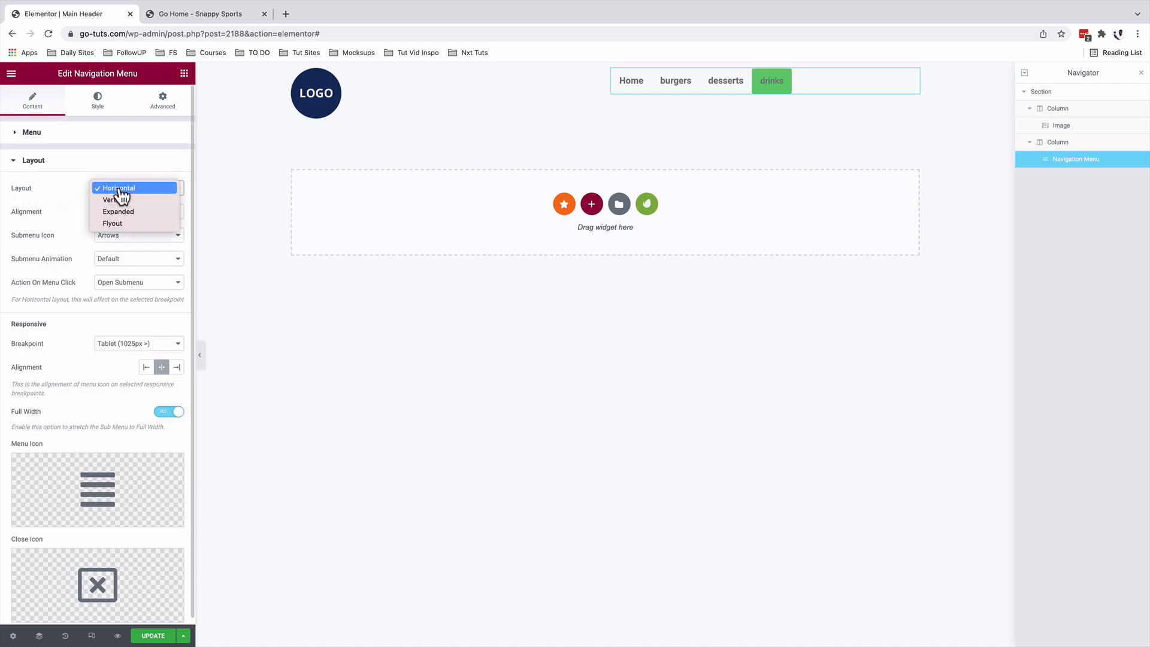
pyautogui.click(120, 190)
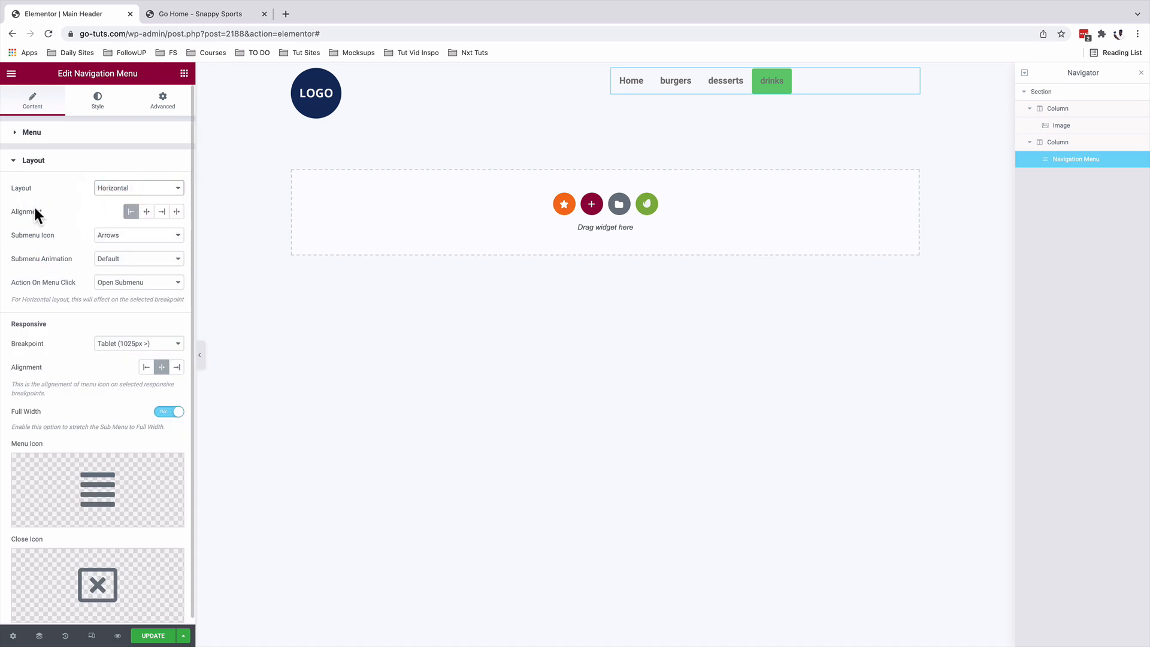
pyautogui.click(161, 214)
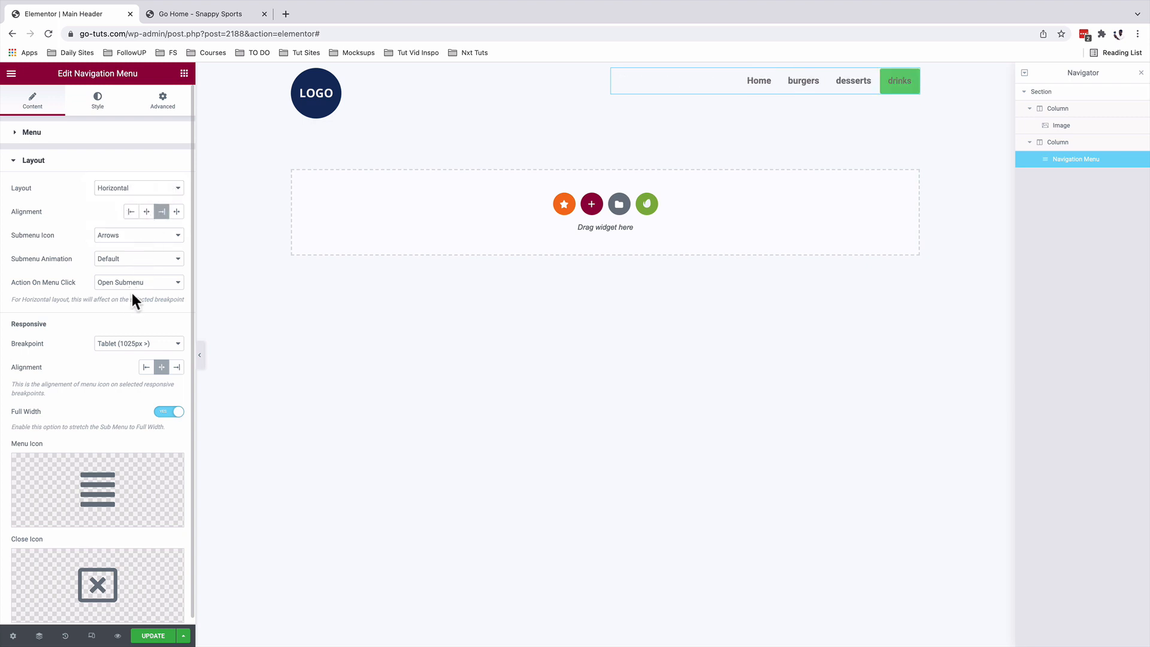
# Set the navigation menu's responsive breakpoint to Mobile (768px >) and align its responsive menu icon to the right.
pyautogui.click(116, 346)
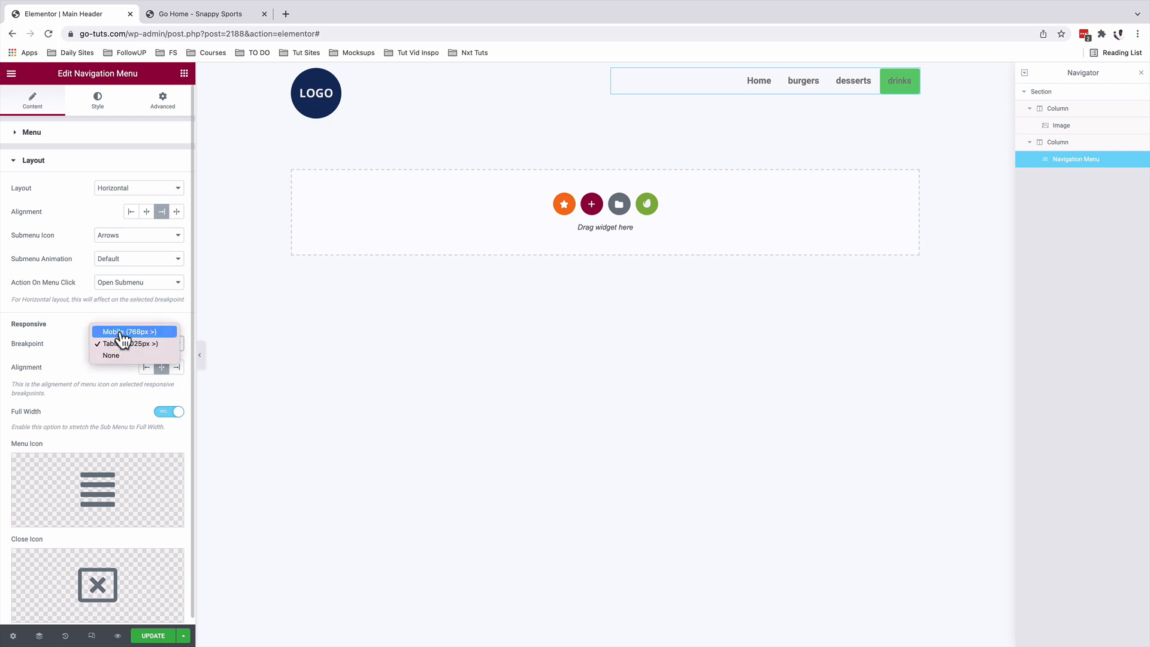
pyautogui.click(121, 333)
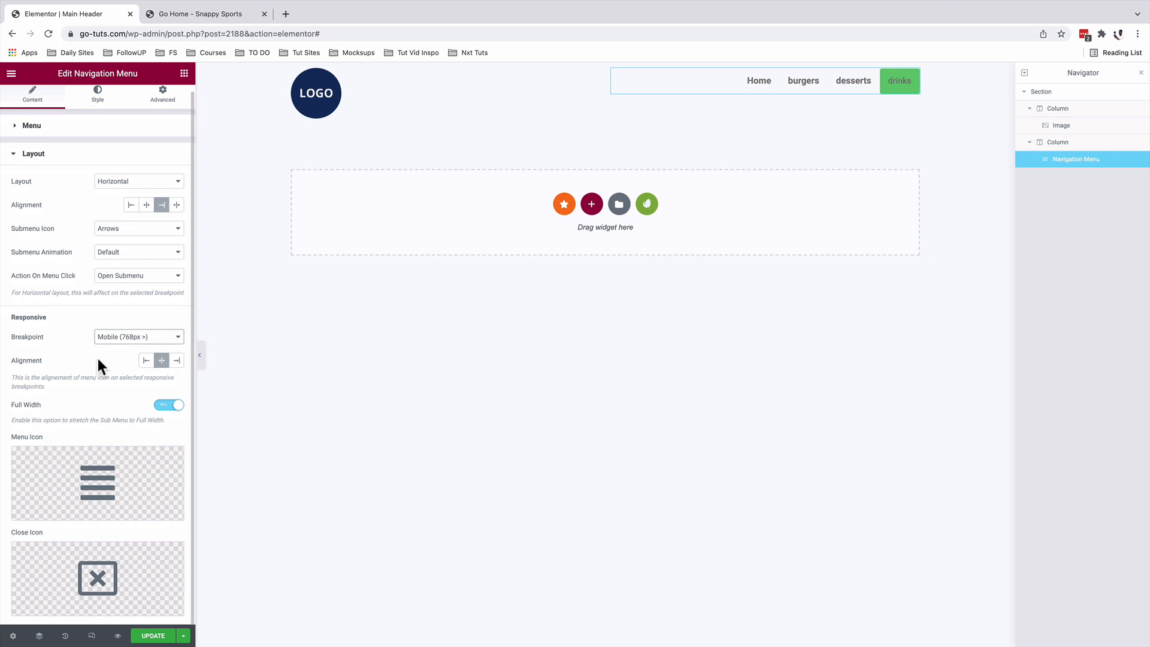
pyautogui.moveTo(97, 471)
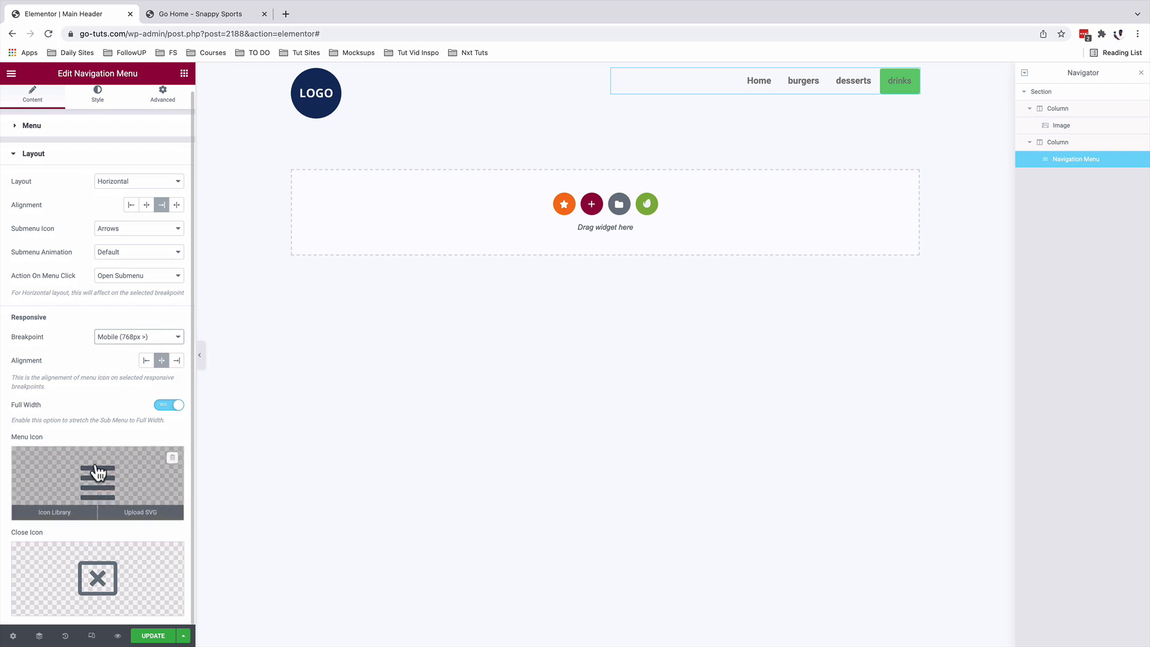
pyautogui.click(177, 361)
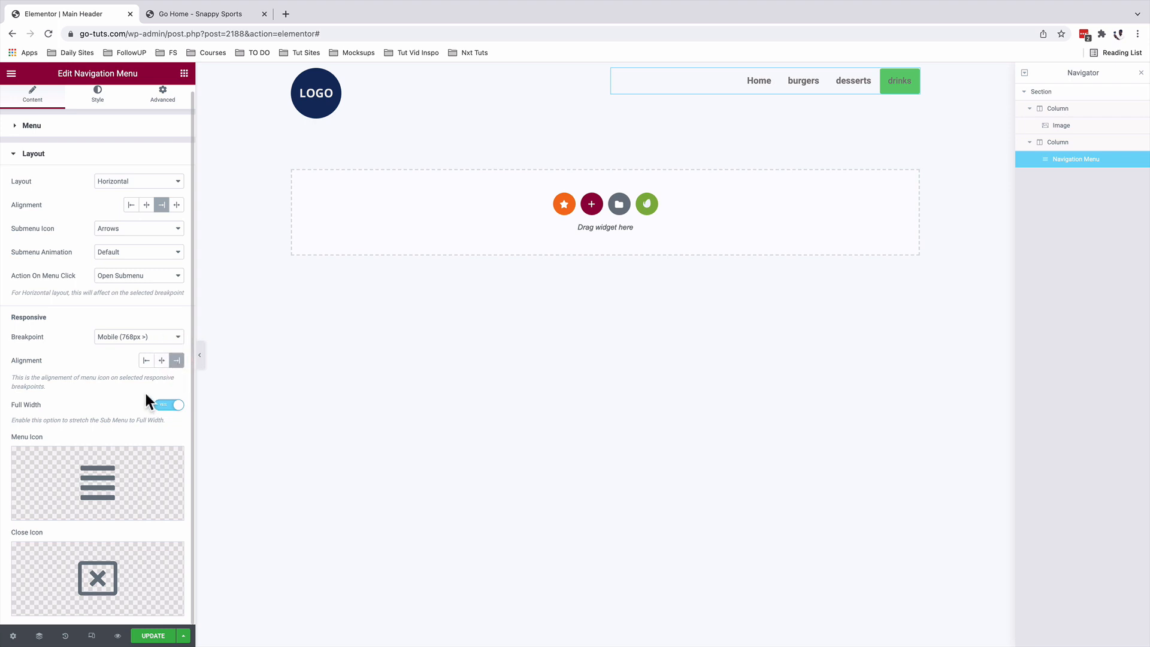
# Set the main menu items' horizontal padding to 30 and vertical padding to 18.
pyautogui.click(98, 101)
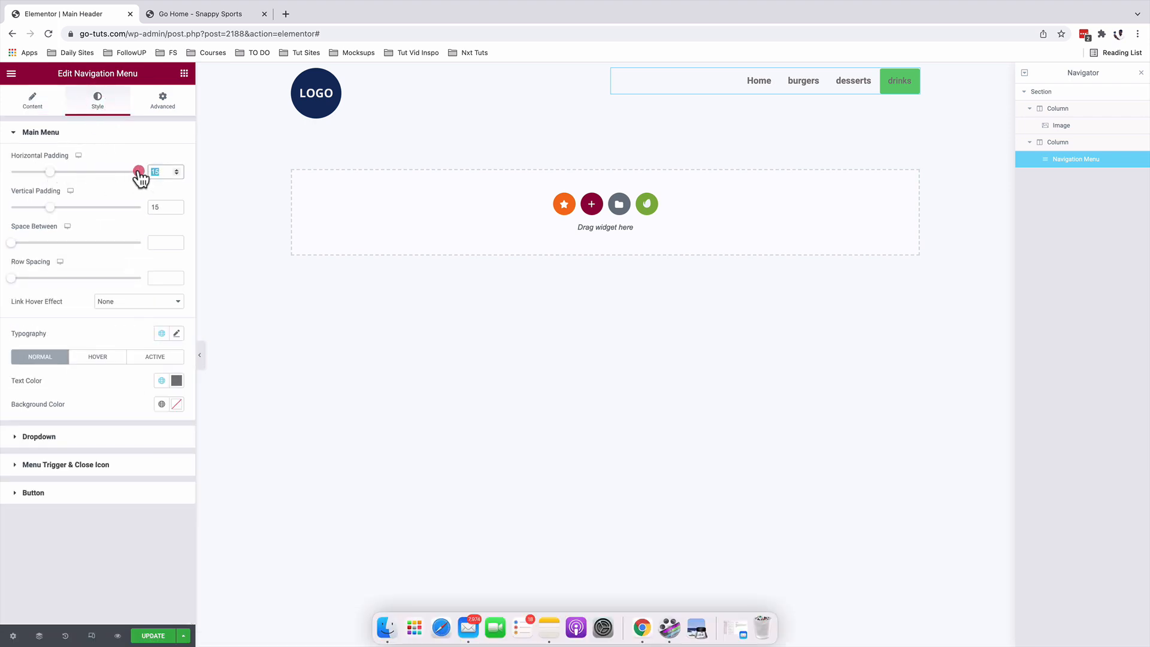
pyautogui.write('30')
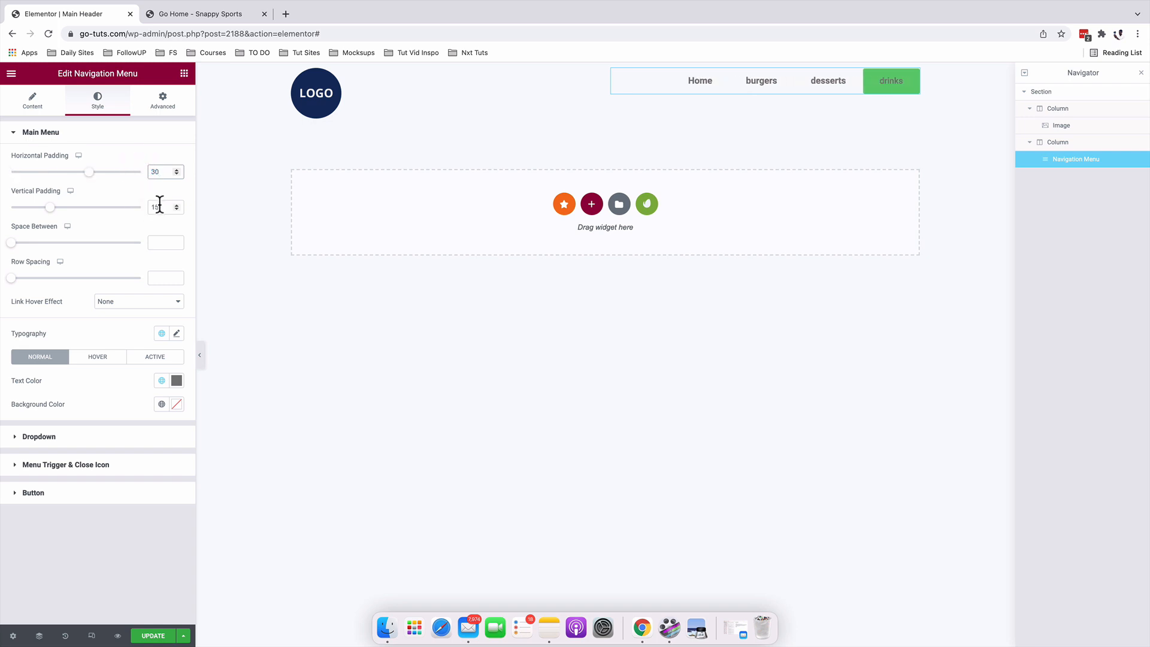
pyautogui.click(161, 207)
pyautogui.write('18')
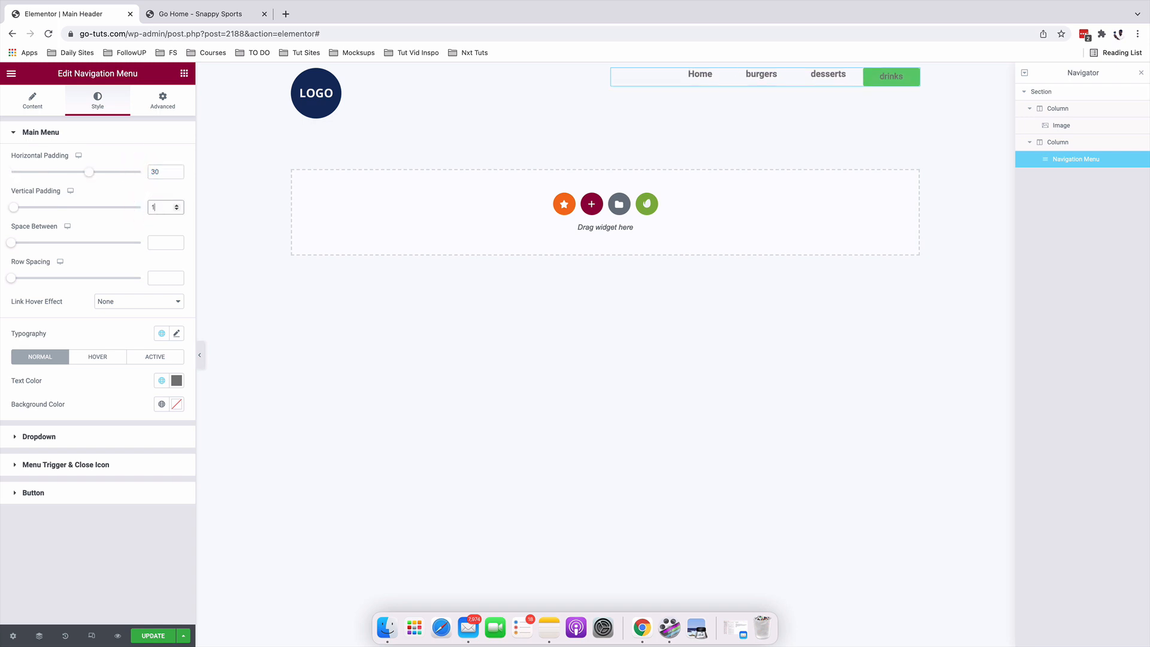
# Set the main menu's typography to the Fugaz One font at 1.8 em with an uppercase transform.
pyautogui.click(177, 333)
pyautogui.click(128, 393)
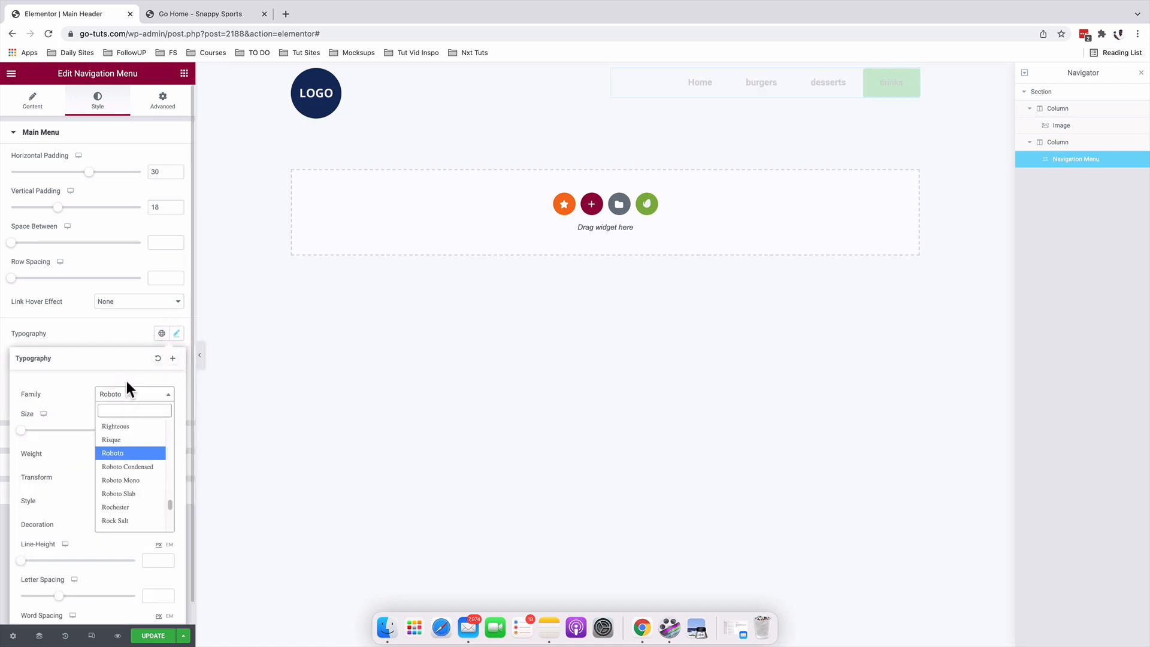
pyautogui.write('fu')
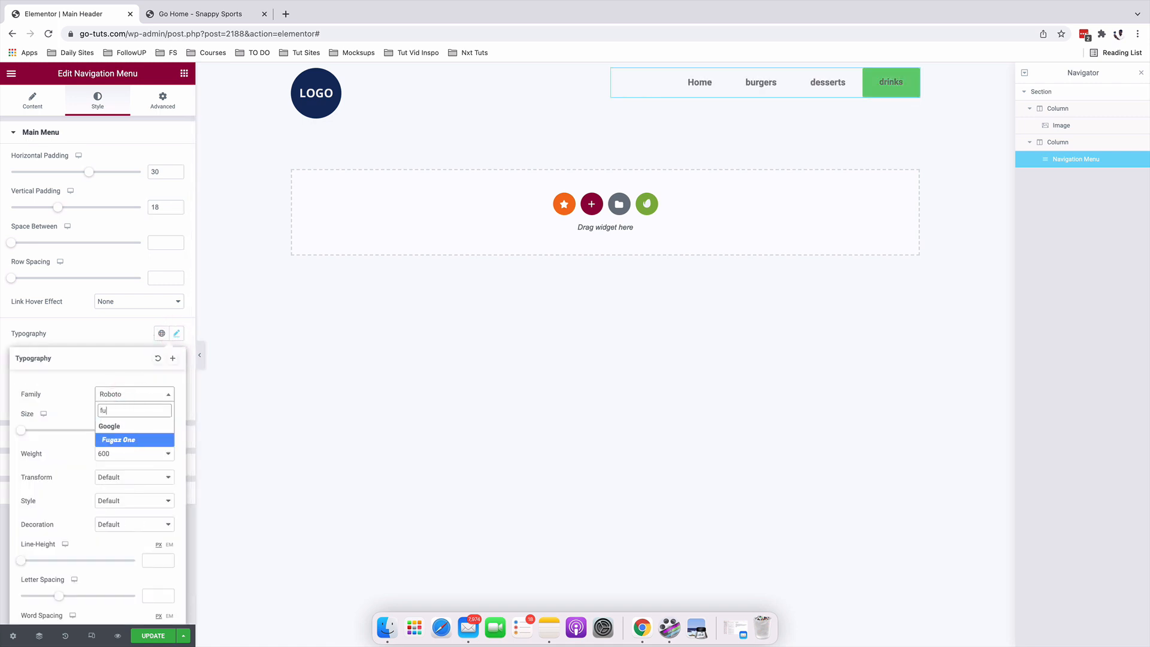
pyautogui.click(124, 441)
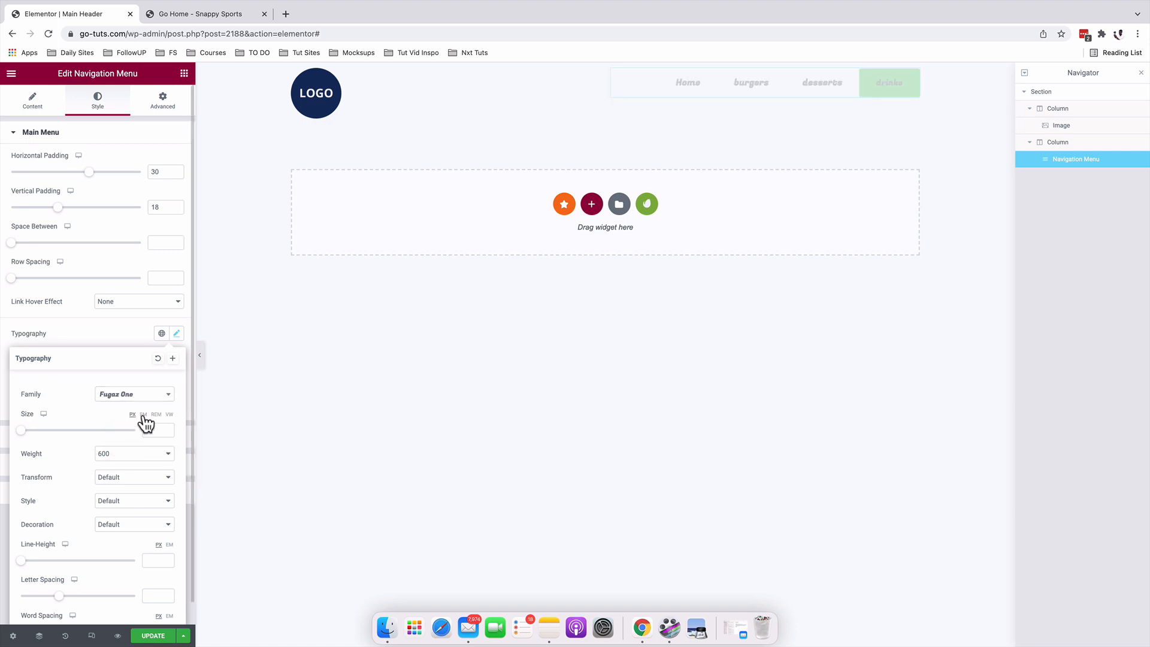
pyautogui.click(144, 414)
pyautogui.click(151, 430)
pyautogui.write('1.8')
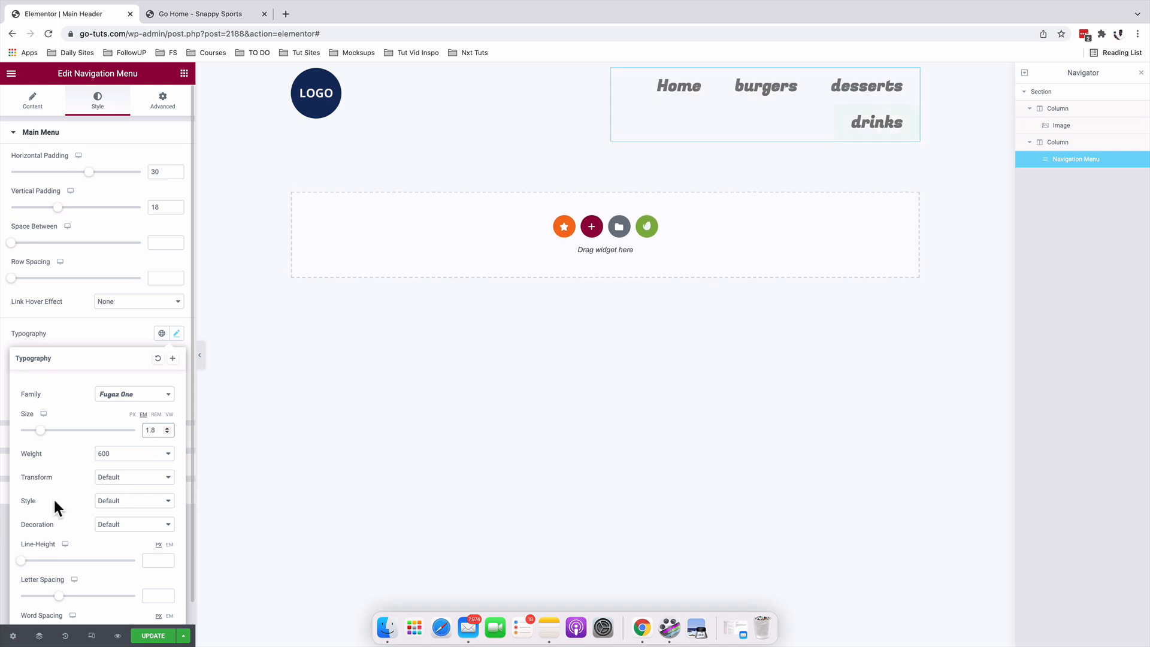
pyautogui.click(106, 479)
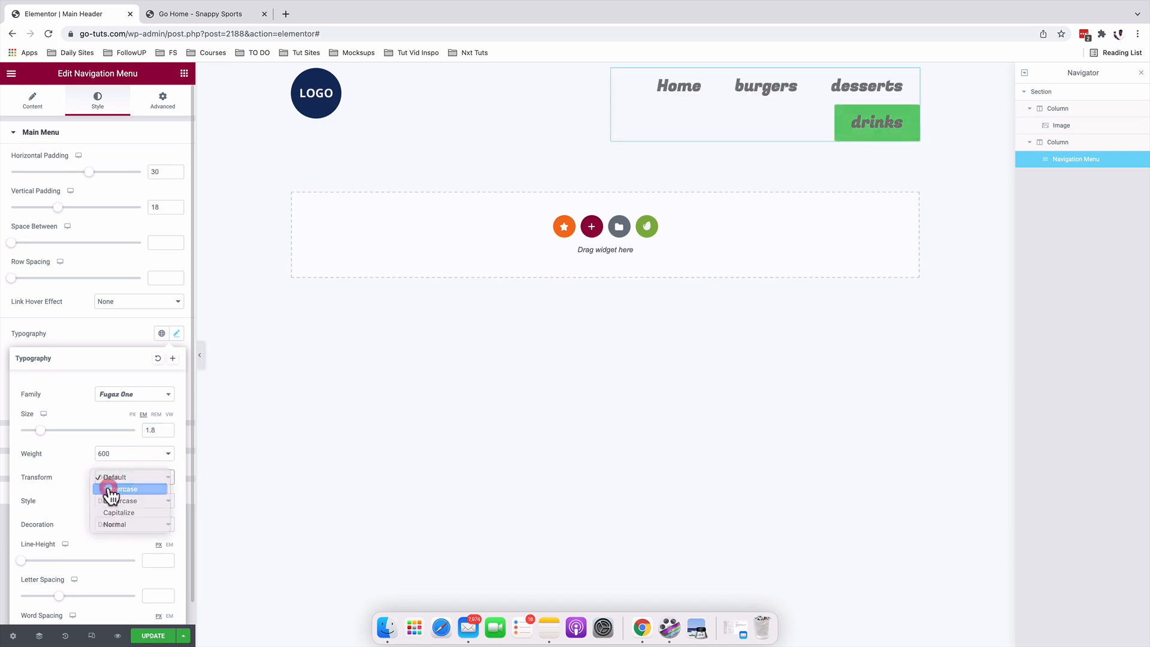
pyautogui.click(110, 490)
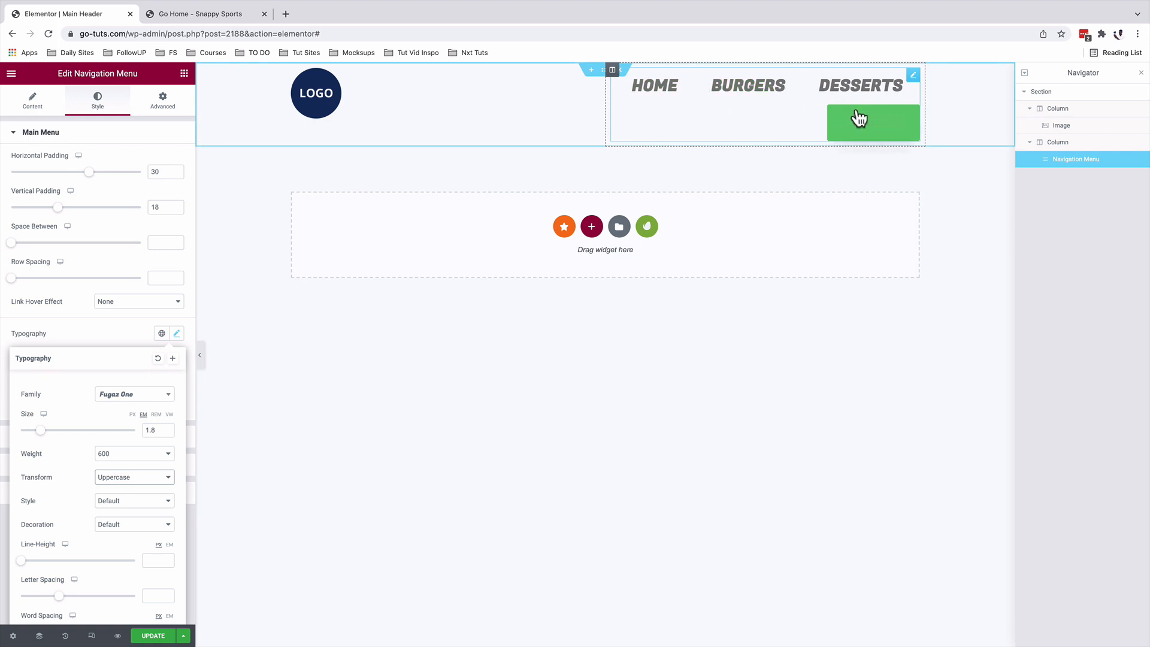
pyautogui.click(631, 324)
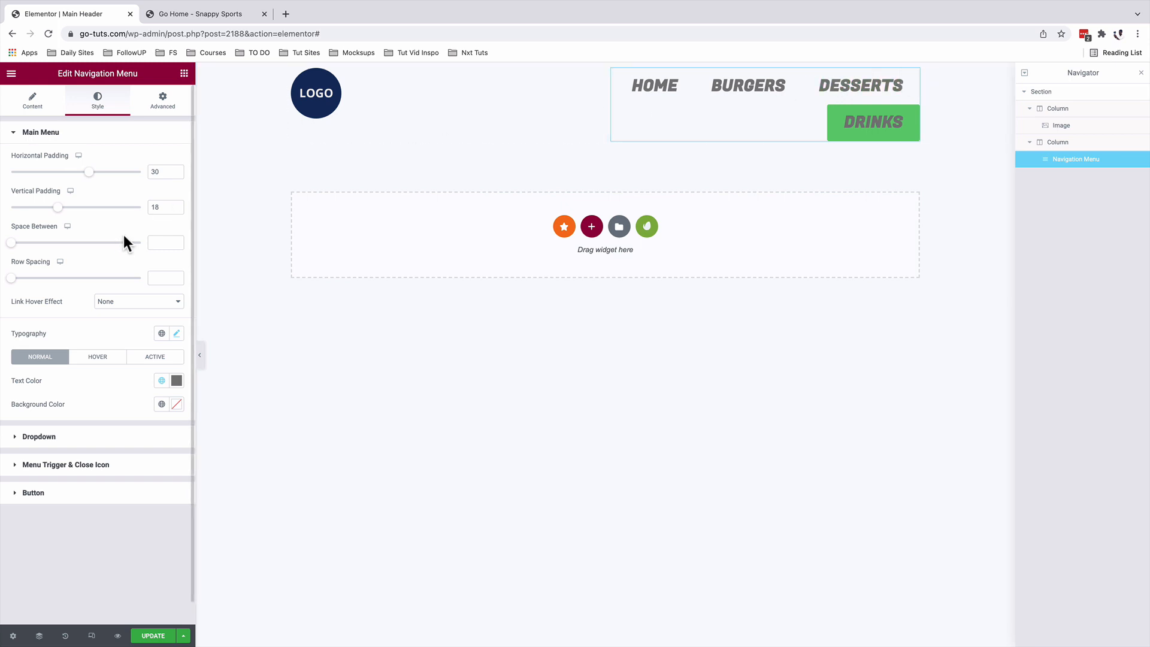
# Set the main menu typography's size to 1.2 em and its weight to 700.
pyautogui.click(178, 336)
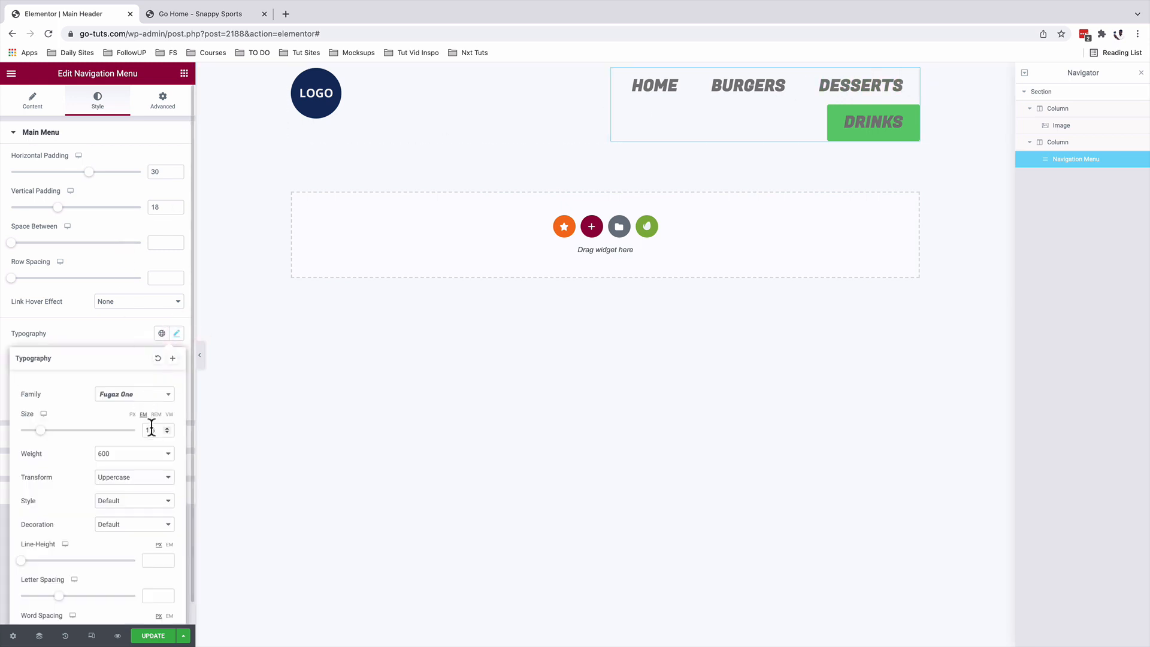
pyautogui.click(158, 430)
pyautogui.click(161, 430)
pyautogui.press('BackSpace')
pyautogui.write('2')
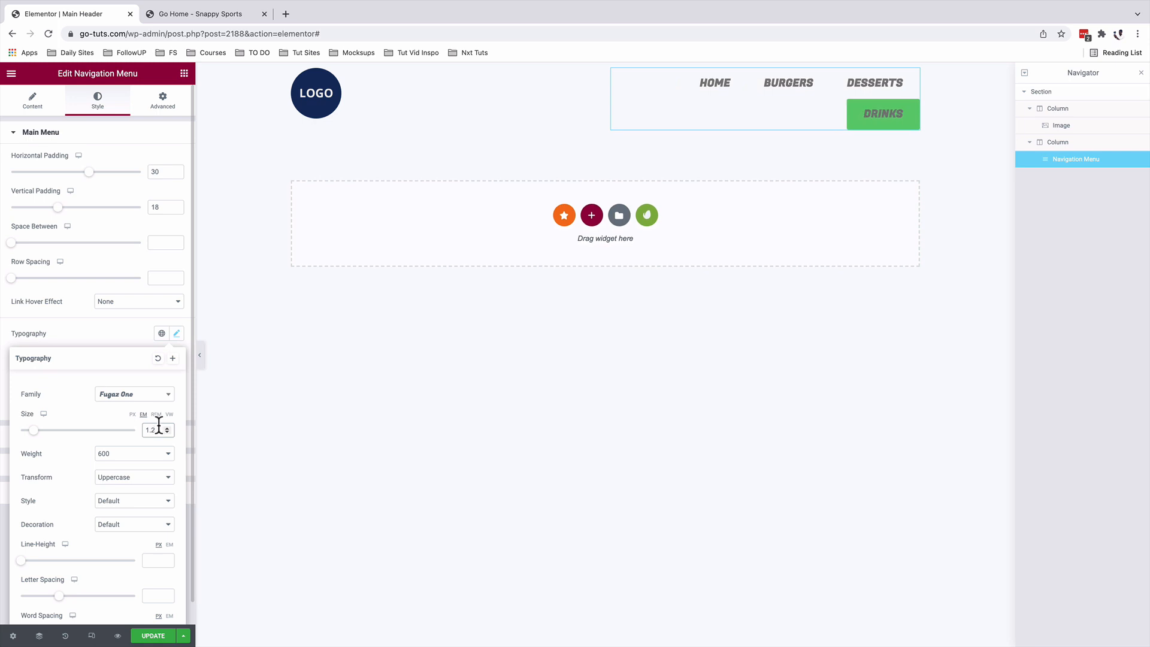
pyautogui.click(115, 456)
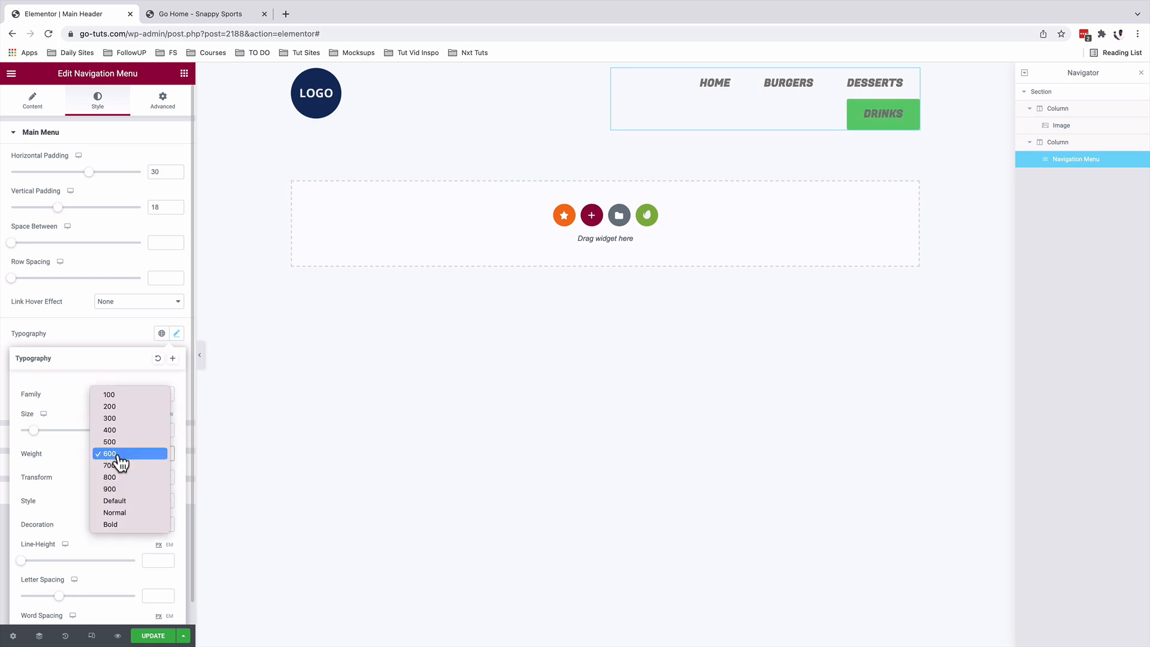
pyautogui.click(119, 466)
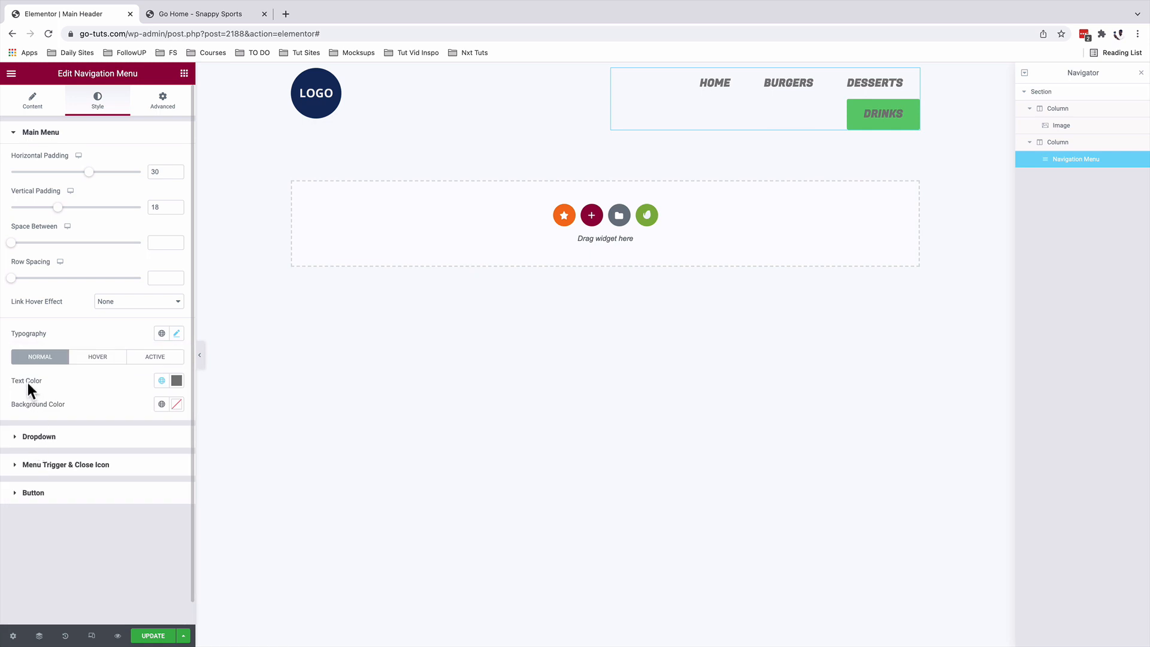
# Set the main menu's normal text color to white.
pyautogui.click(177, 384)
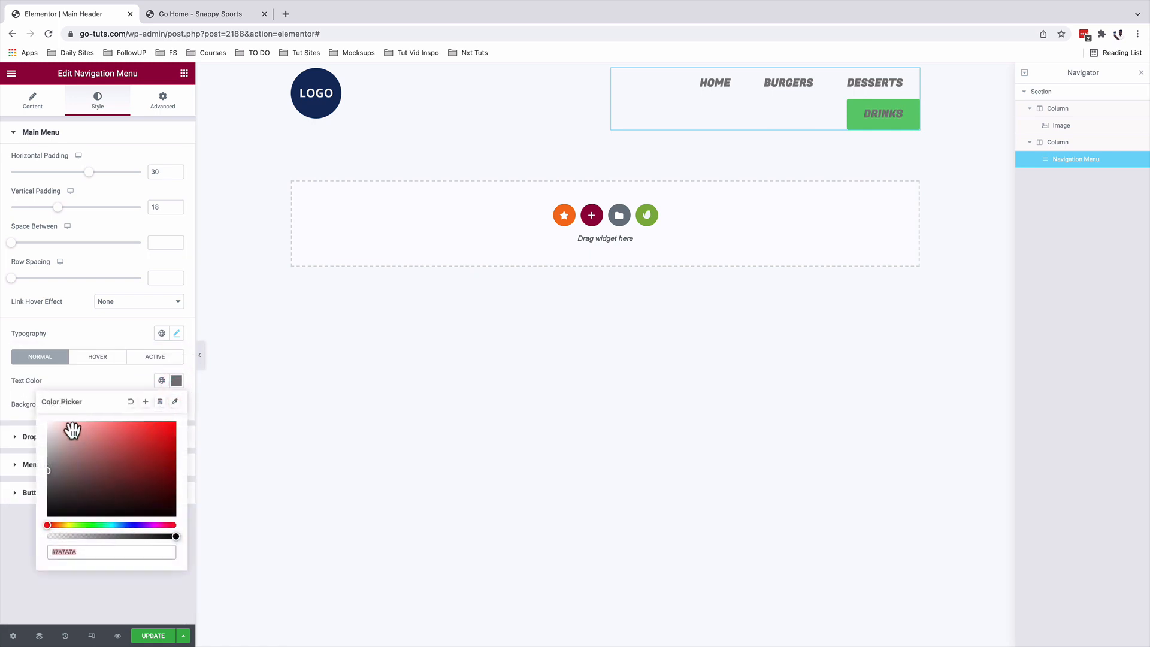
pyautogui.moveTo(72, 431); pyautogui.dragTo(12, 406)
pyautogui.click(64, 382)
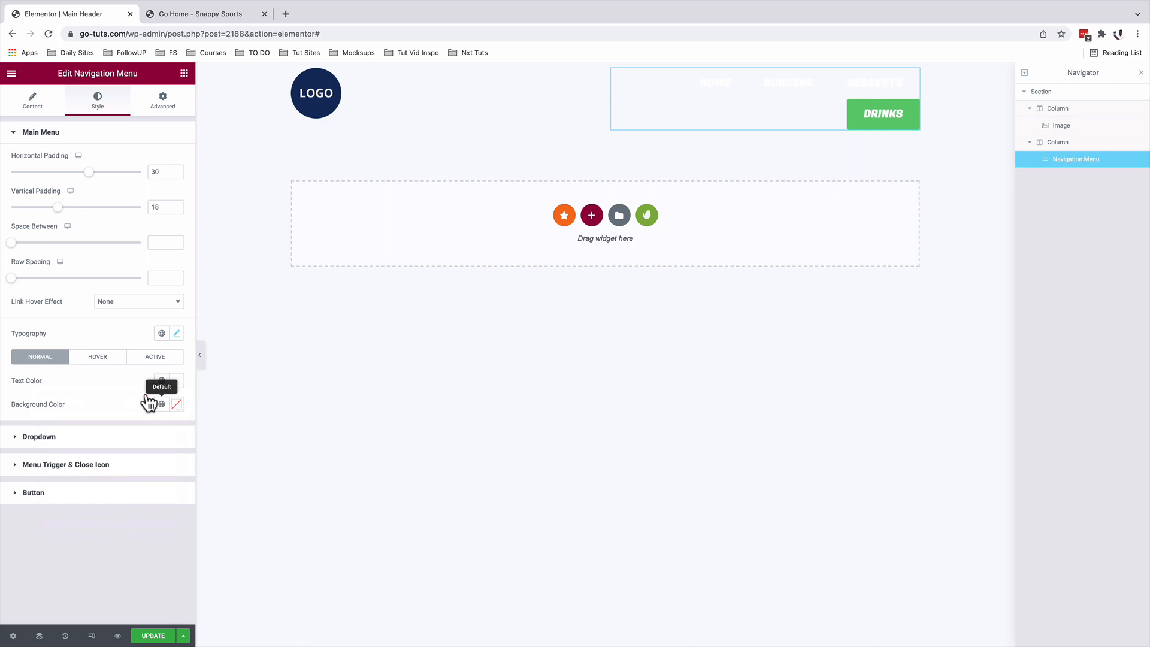
# Set the main menu's hover background color to white (#FFFFFF).
pyautogui.click(97, 360)
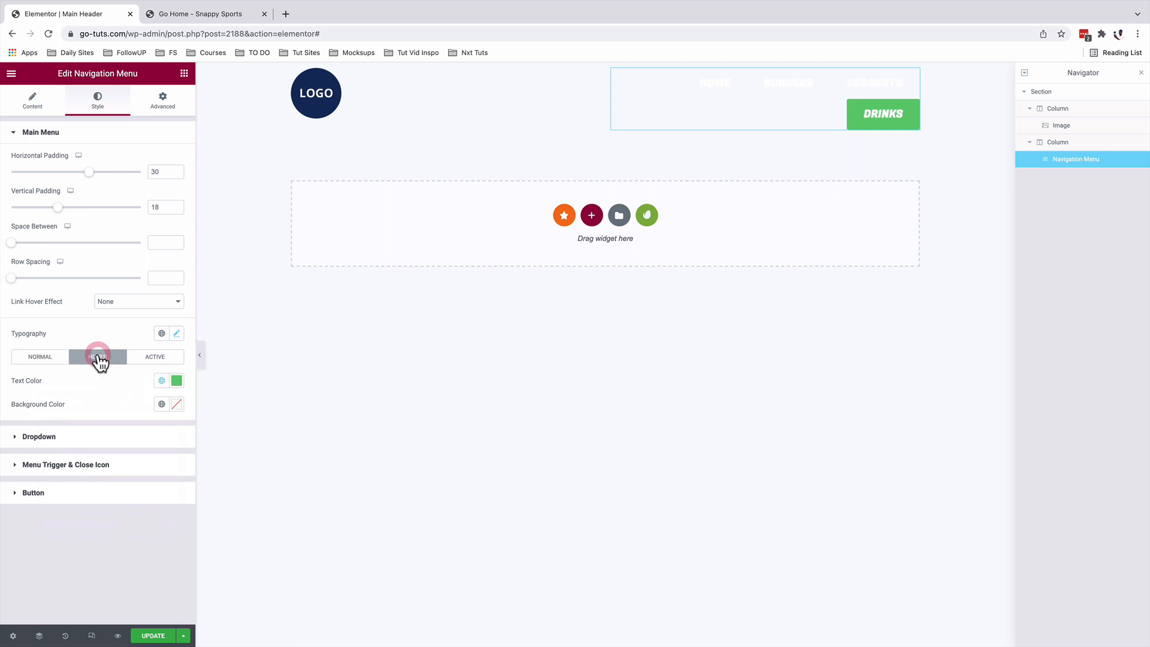
pyautogui.click(175, 404)
pyautogui.moveTo(60, 527); pyautogui.dragTo(36, 435)
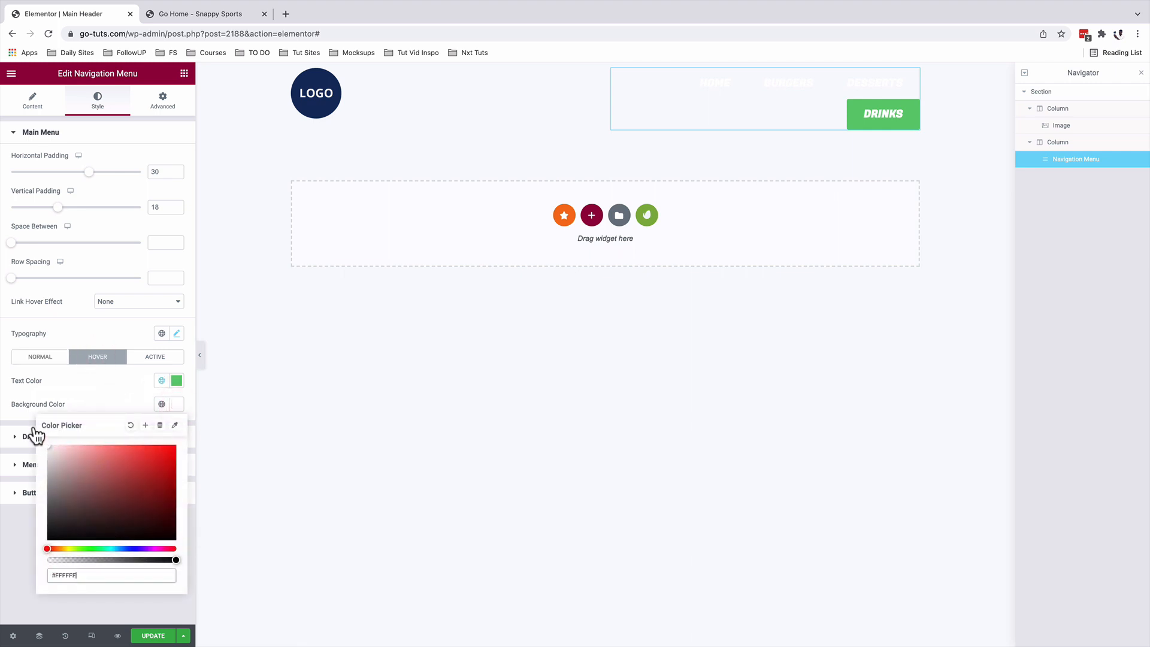
pyautogui.click(107, 387)
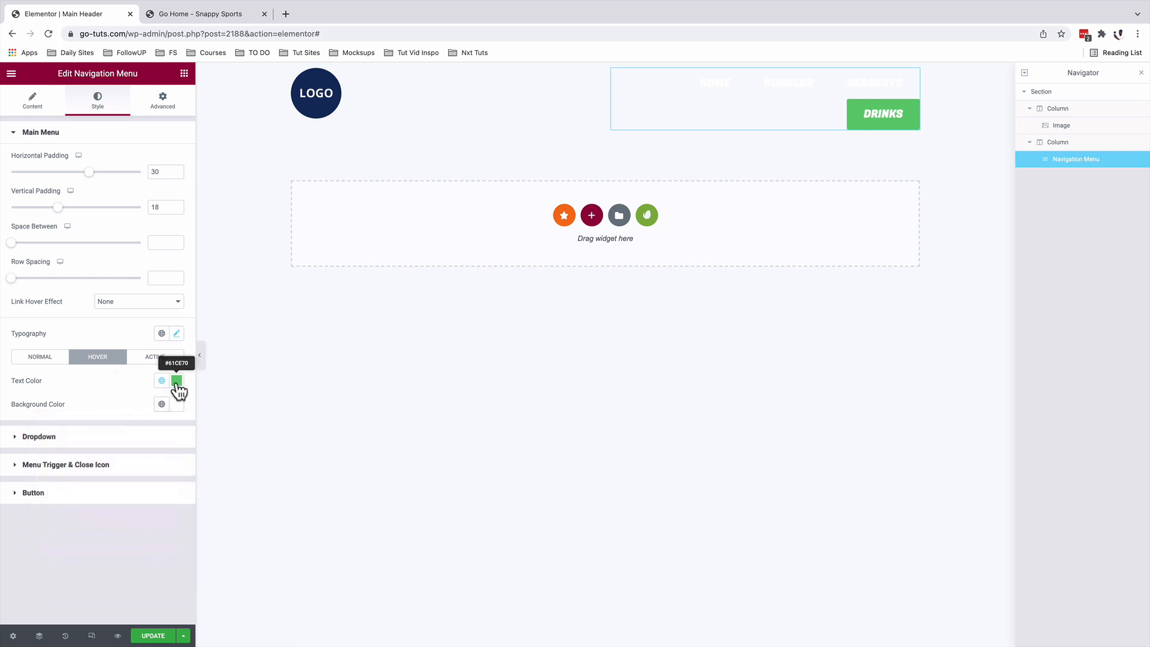
# Set the main menu's hover text color to #DB9423 and save it as a global color named Orange 1.
pyautogui.click(178, 385)
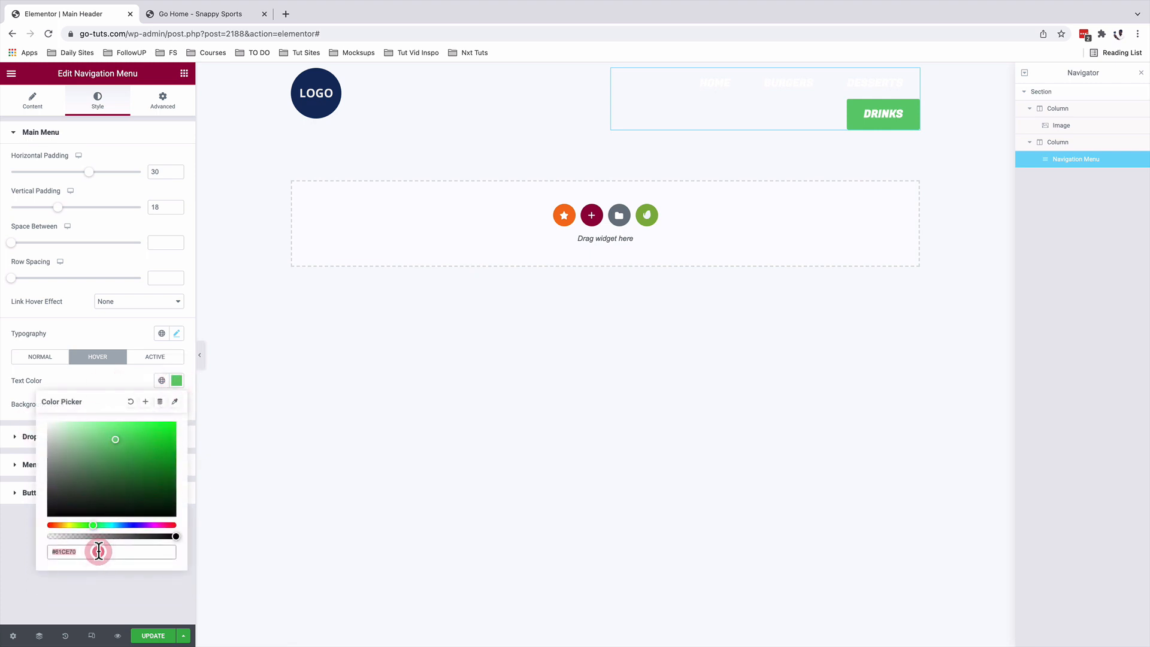
pyautogui.write('#DB9423')
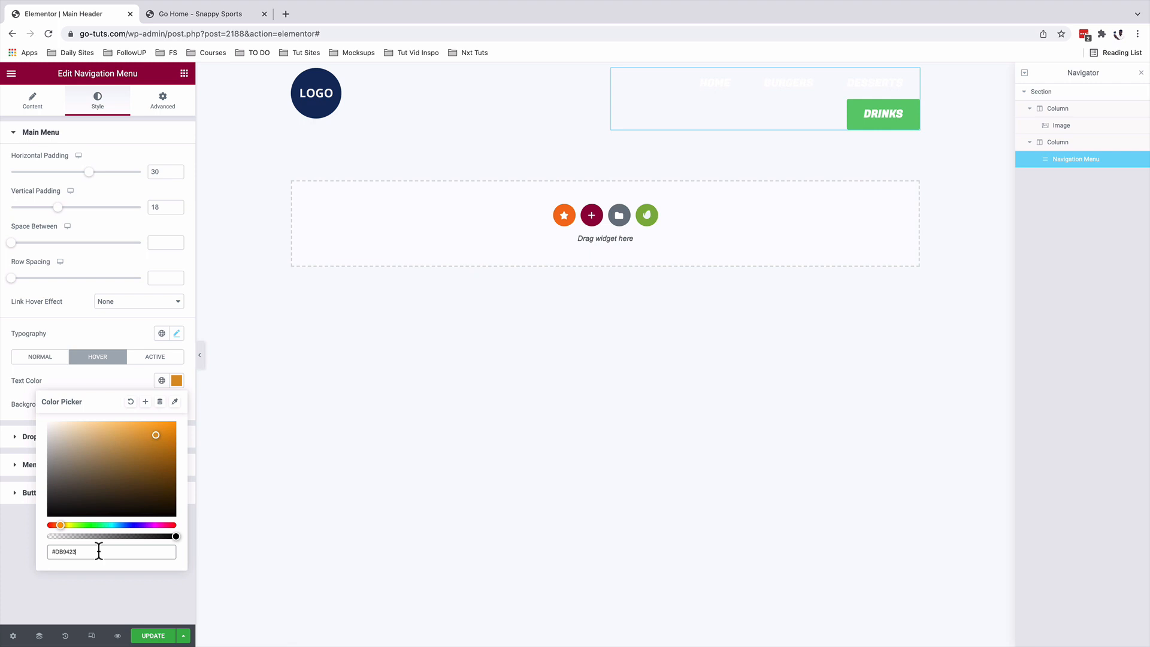
pyautogui.click(145, 402)
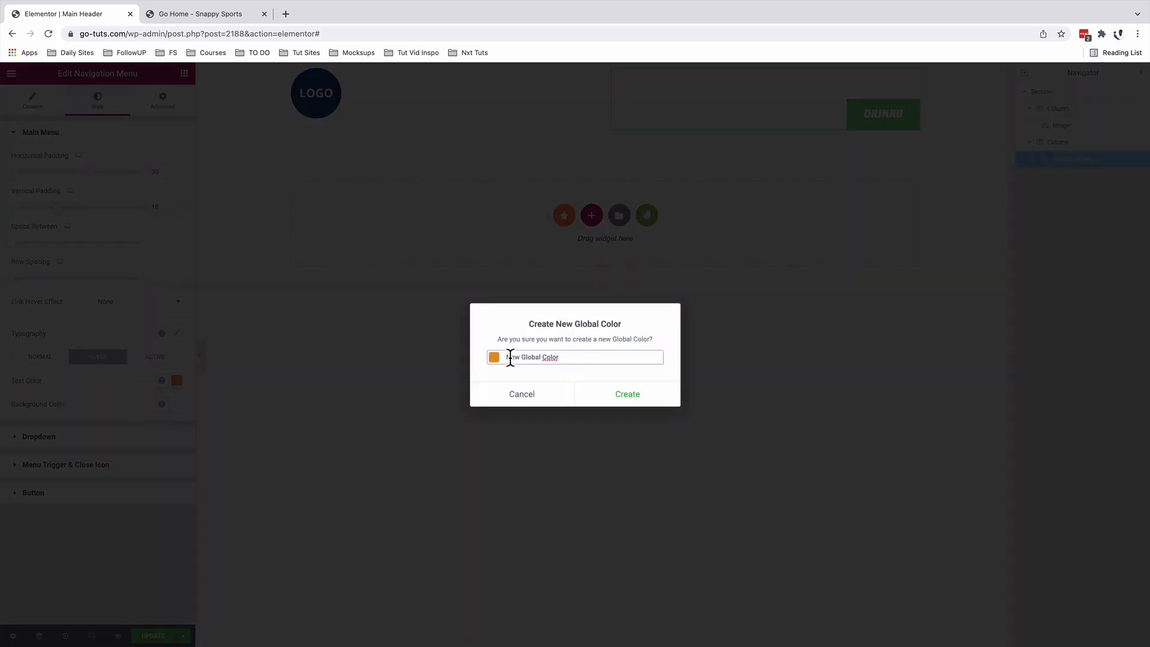
pyautogui.moveTo(509, 357); pyautogui.dragTo(588, 359)
pyautogui.write('Orange 1')
pyautogui.click(633, 394)
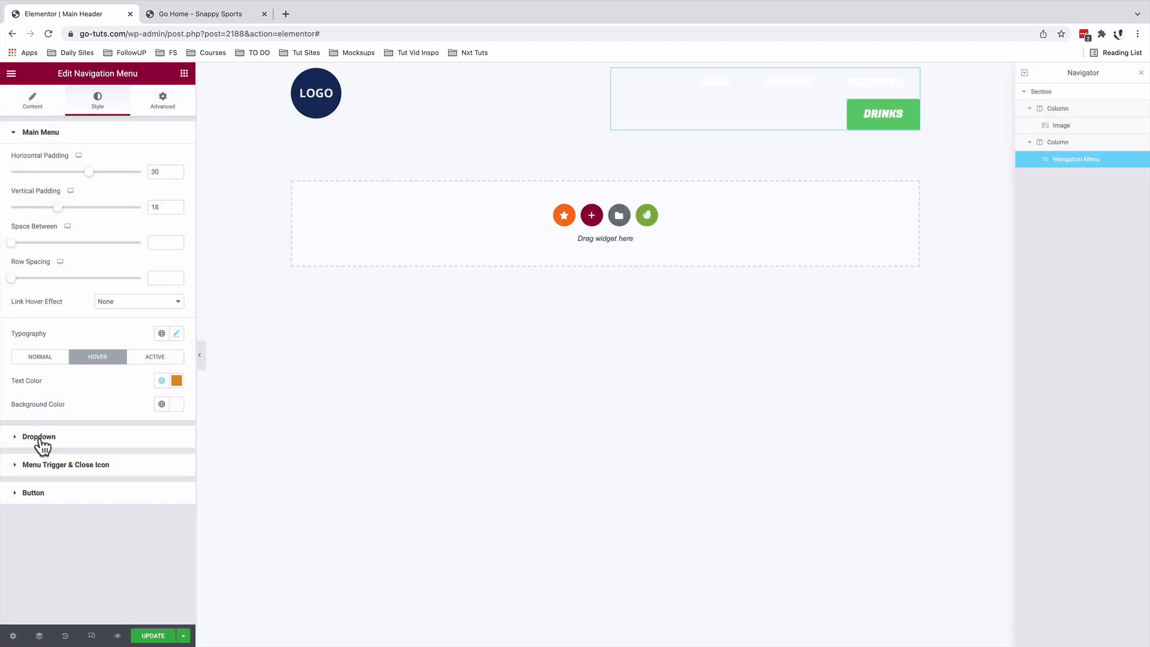
# Set the dropdown's normal text color to white (#FFFFFF).
pyautogui.click(40, 439)
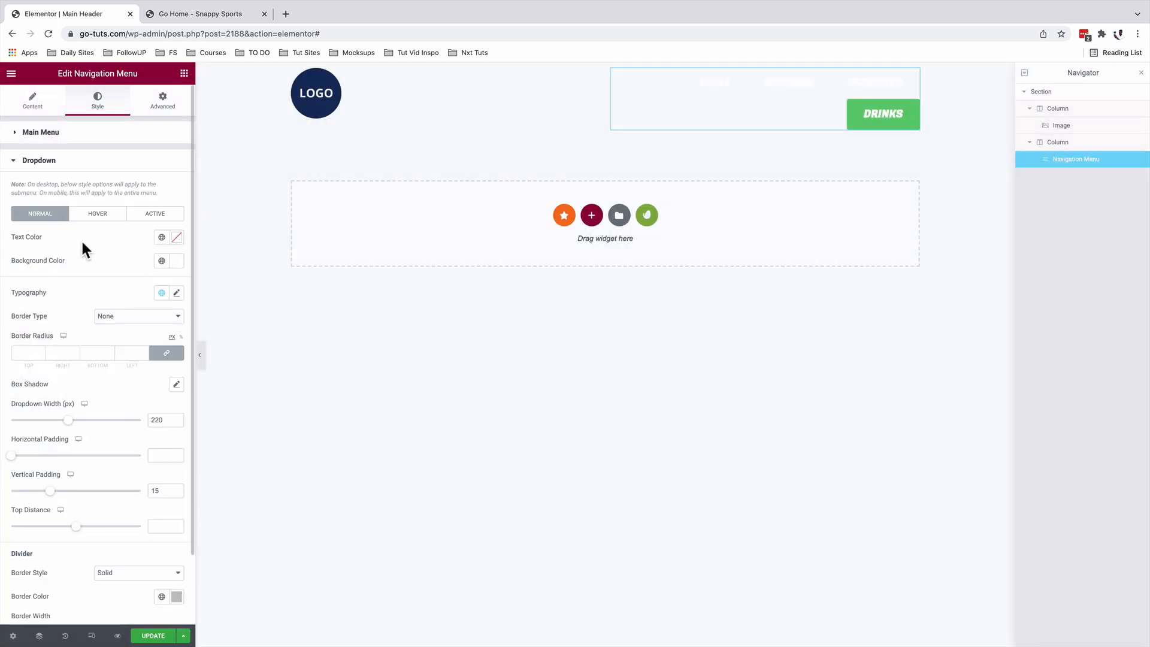
pyautogui.click(179, 246)
pyautogui.moveTo(84, 303)
pyautogui.mouseDown()
pyautogui.moveTo(56, 297)
pyautogui.moveTo(28, 265)
pyautogui.mouseUp()
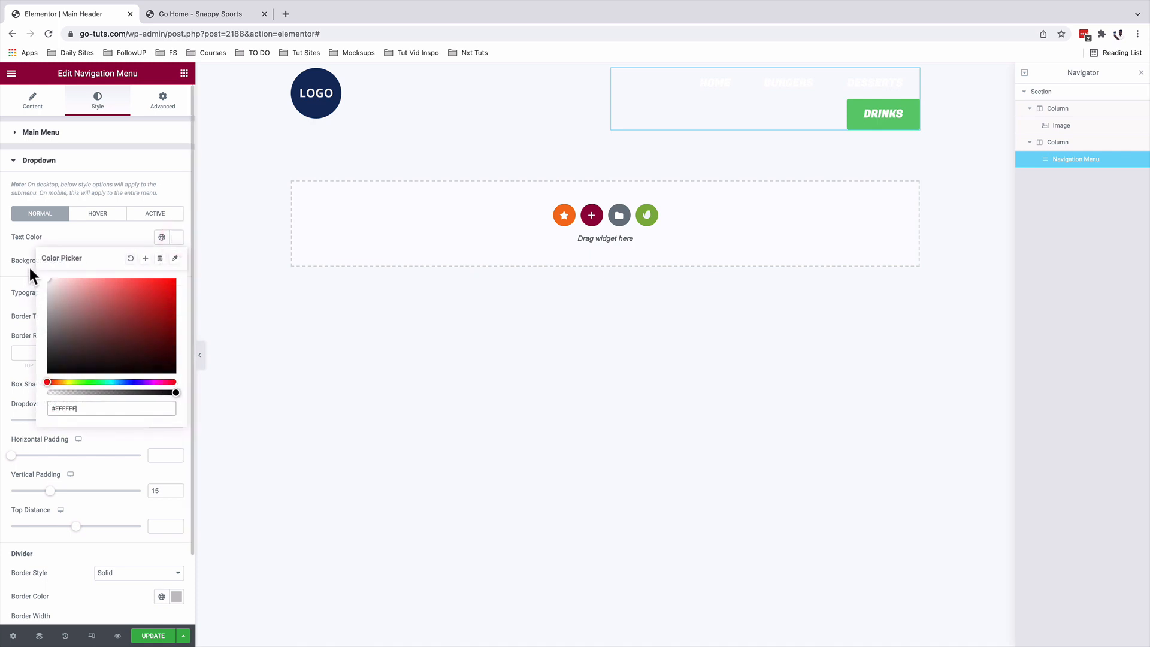
pyautogui.click(87, 241)
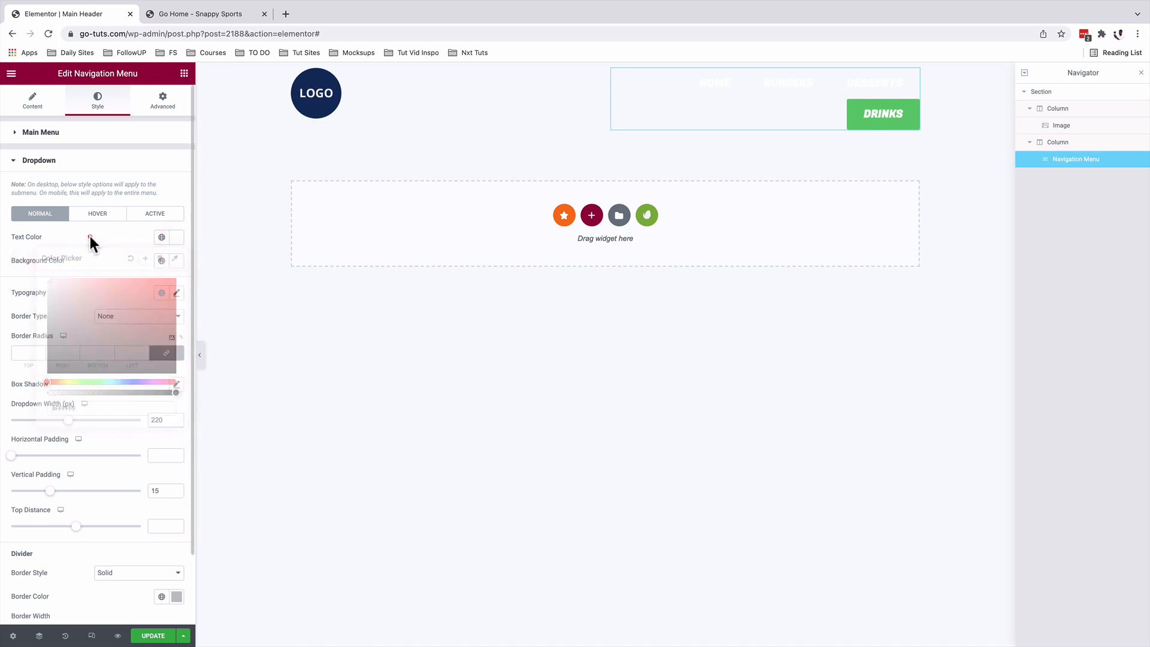
# Set the dropdown's normal background to the Orange 1 global color and lower its opacity to a semi-transparent tint.
pyautogui.click(162, 261)
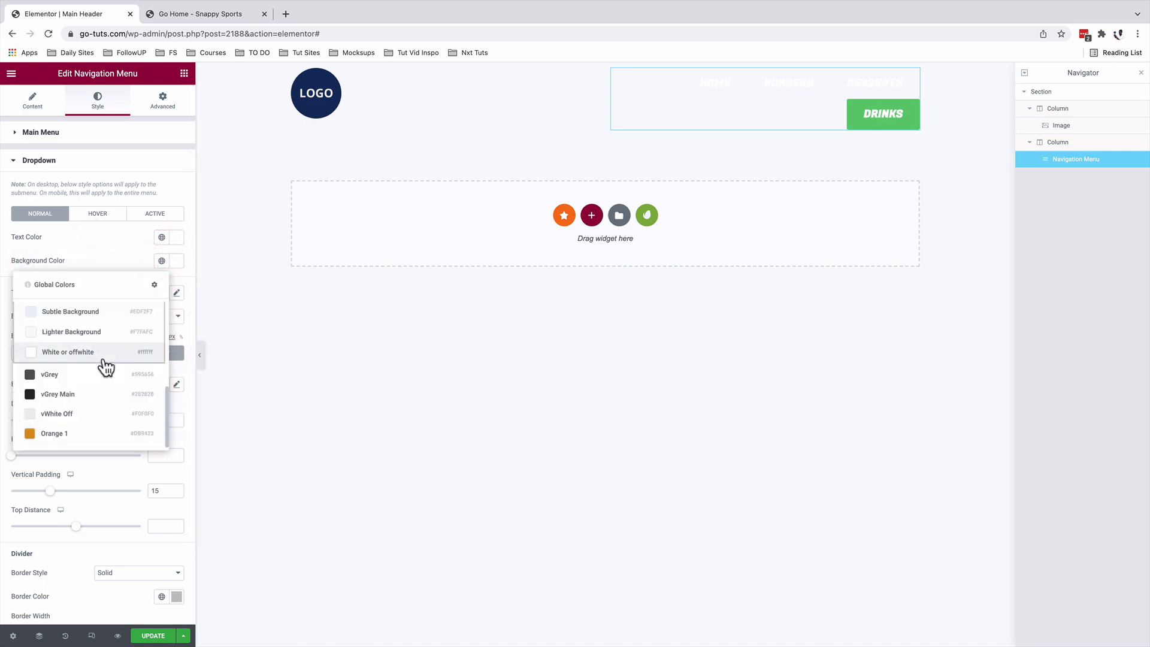
pyautogui.click(79, 435)
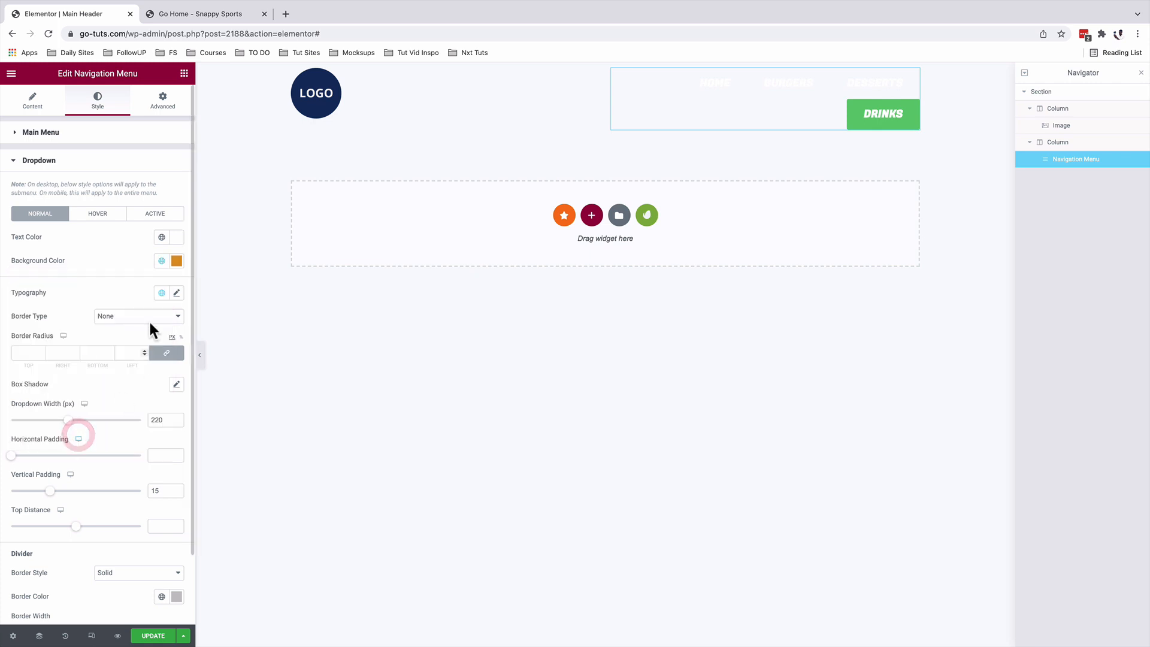
pyautogui.click(176, 264)
pyautogui.moveTo(175, 417); pyautogui.dragTo(72, 419)
pyautogui.click(109, 254)
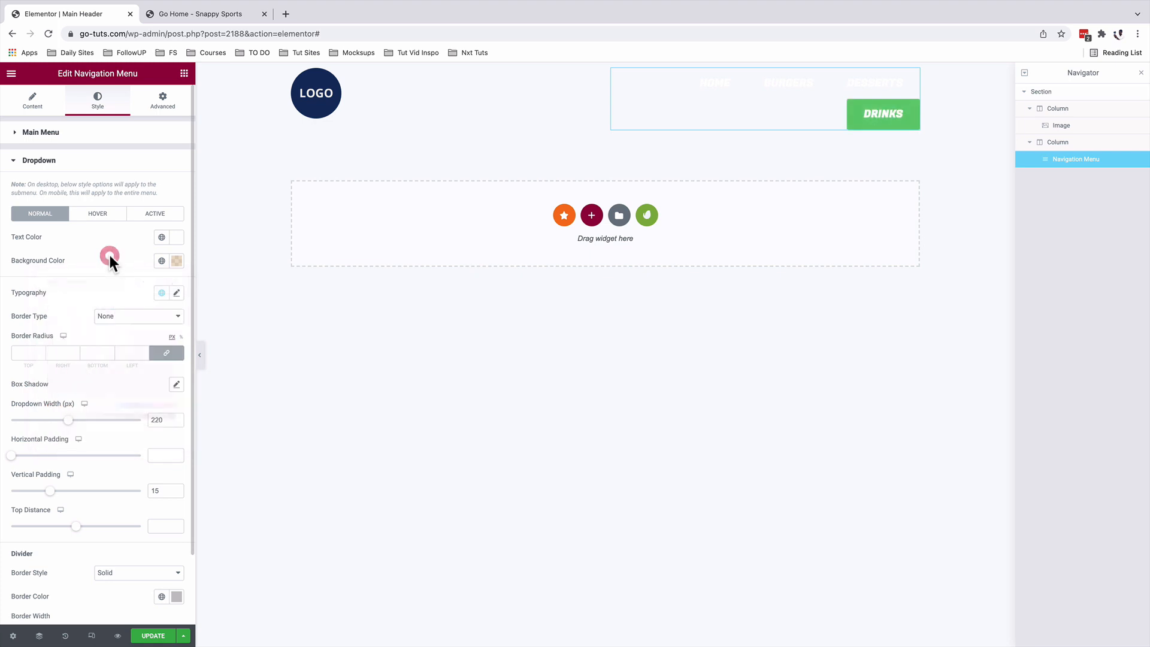
# Set the dropdown's hover text color to white and its hover background to the Orange 1 global color.
pyautogui.click(101, 214)
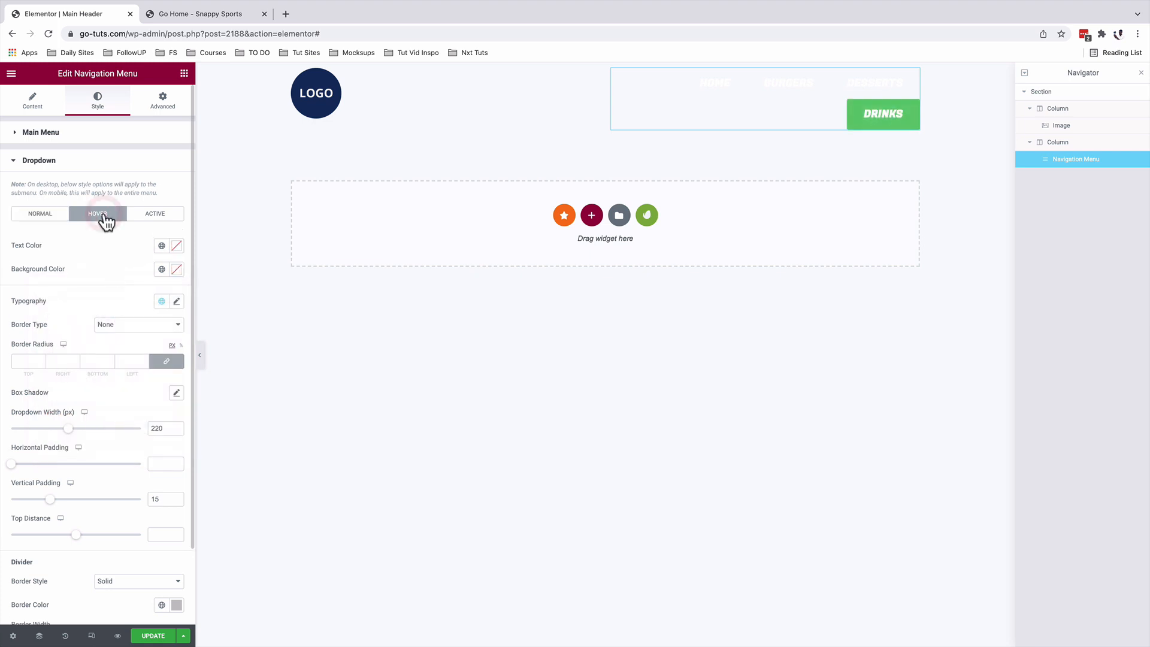
pyautogui.click(162, 247)
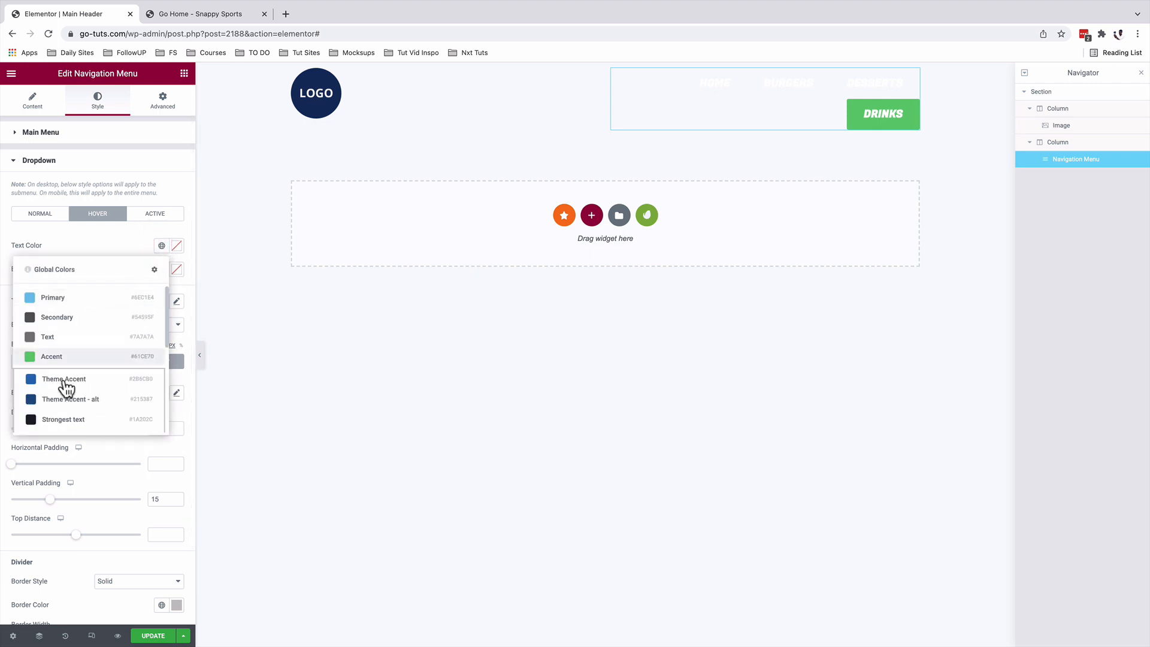
pyautogui.click(109, 241)
pyautogui.click(177, 245)
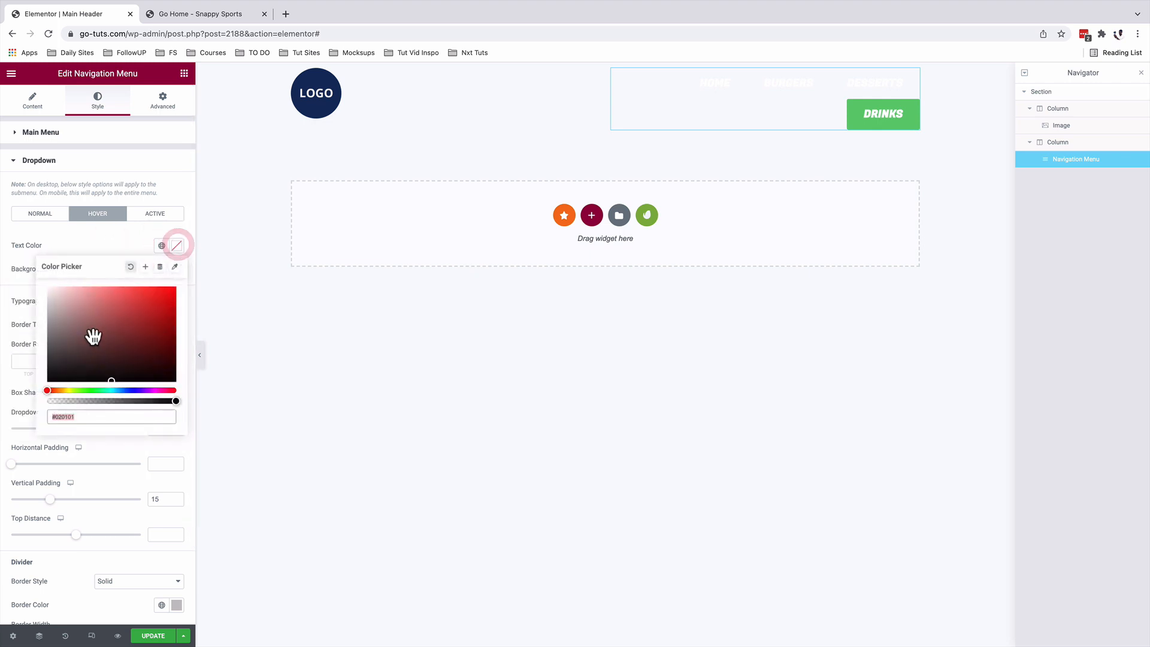
pyautogui.click(32, 272)
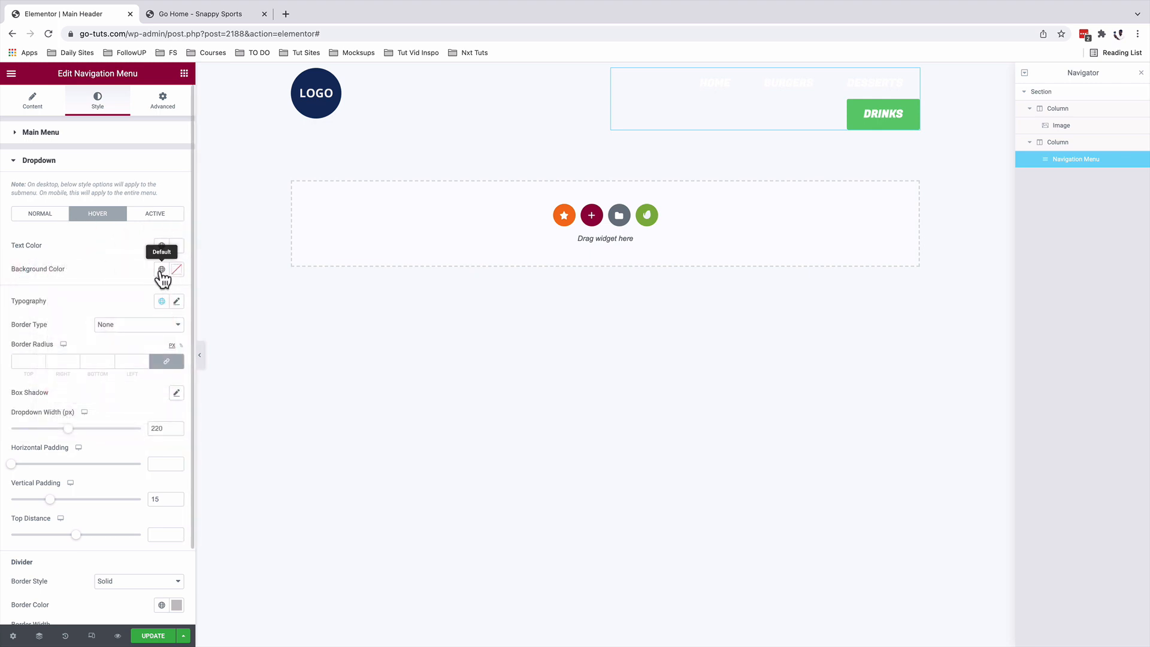
pyautogui.click(162, 270)
pyautogui.scroll(-5, 107, 393)
pyautogui.click(90, 442)
# Preview the header in the mobile layout and set the menu trigger and close icon's normal color to white (#FFFFFF).
pyautogui.click(91, 636)
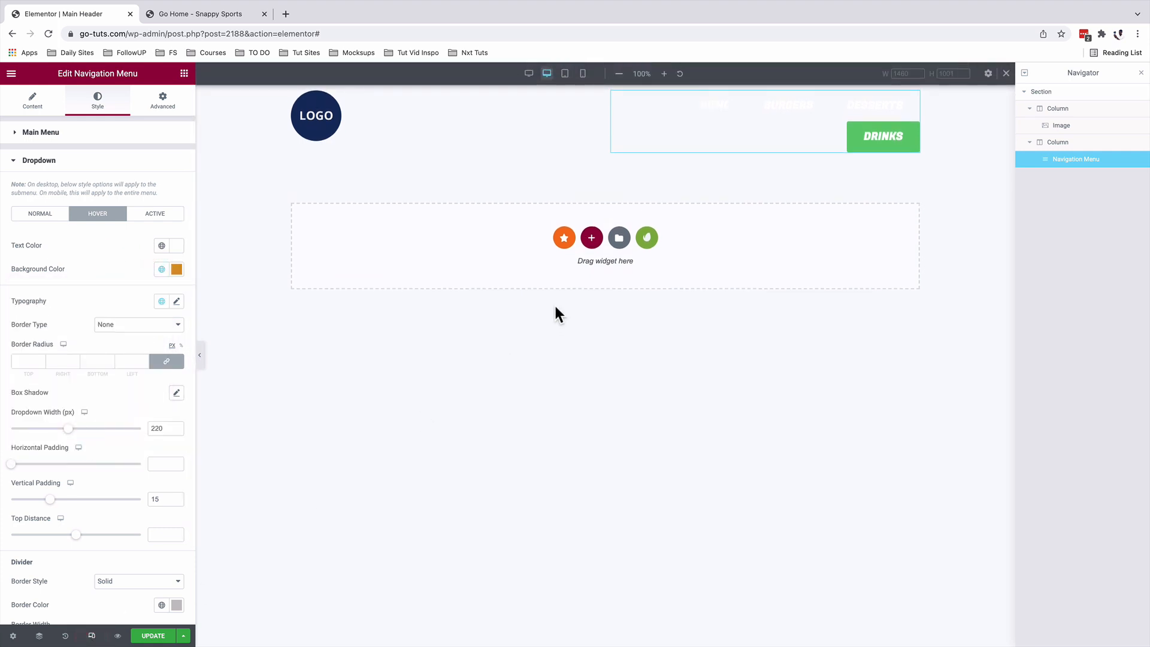
pyautogui.click(582, 73)
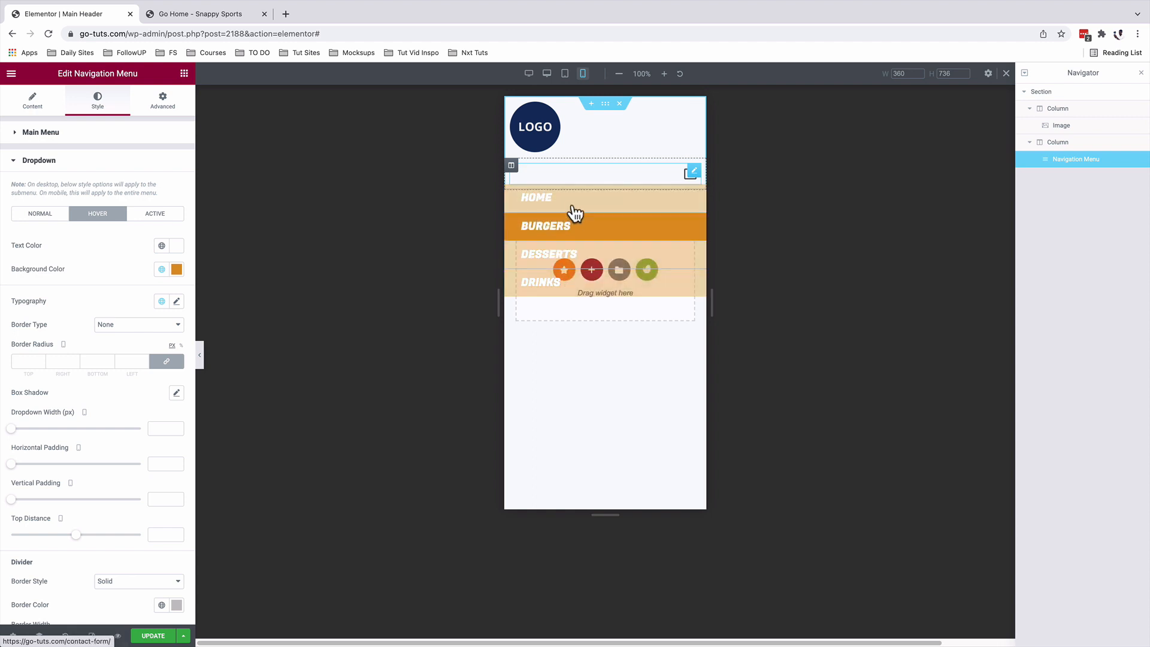
pyautogui.scroll(-3, 49, 553)
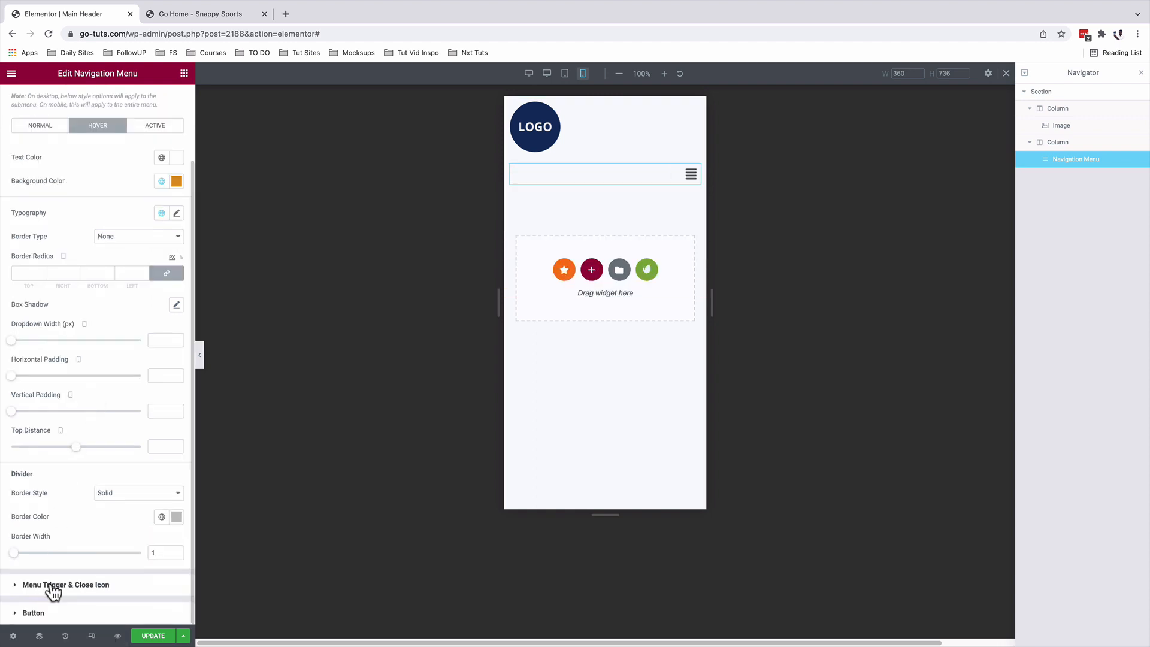
pyautogui.click(87, 587)
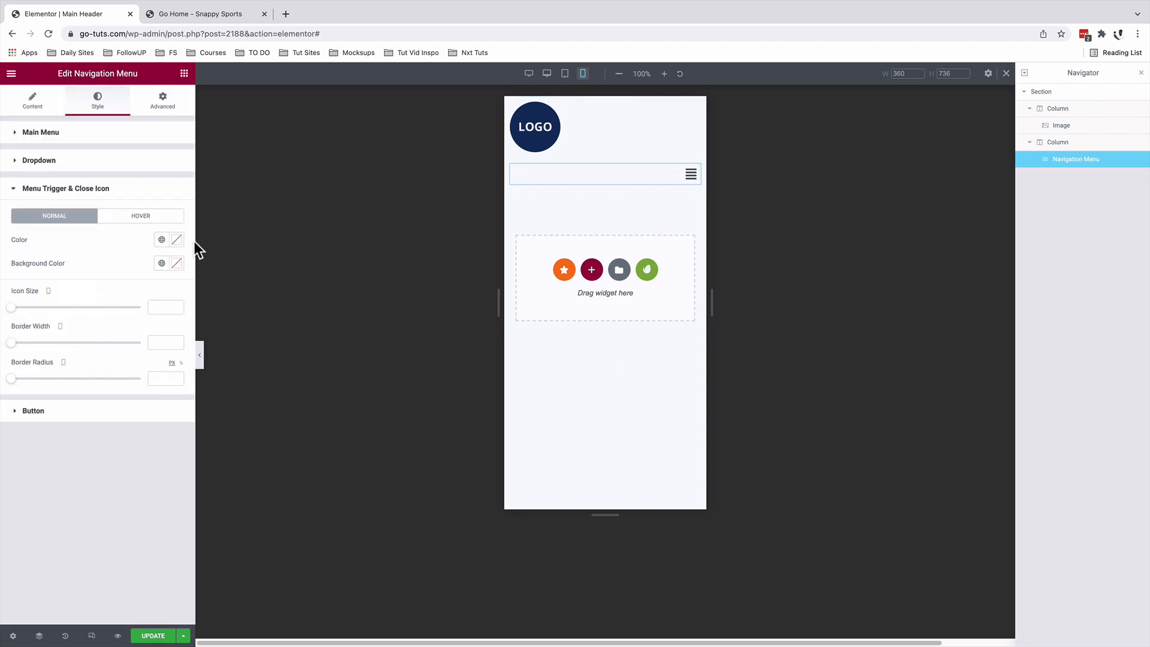
pyautogui.click(176, 239)
pyautogui.moveTo(98, 297); pyautogui.dragTo(13, 263)
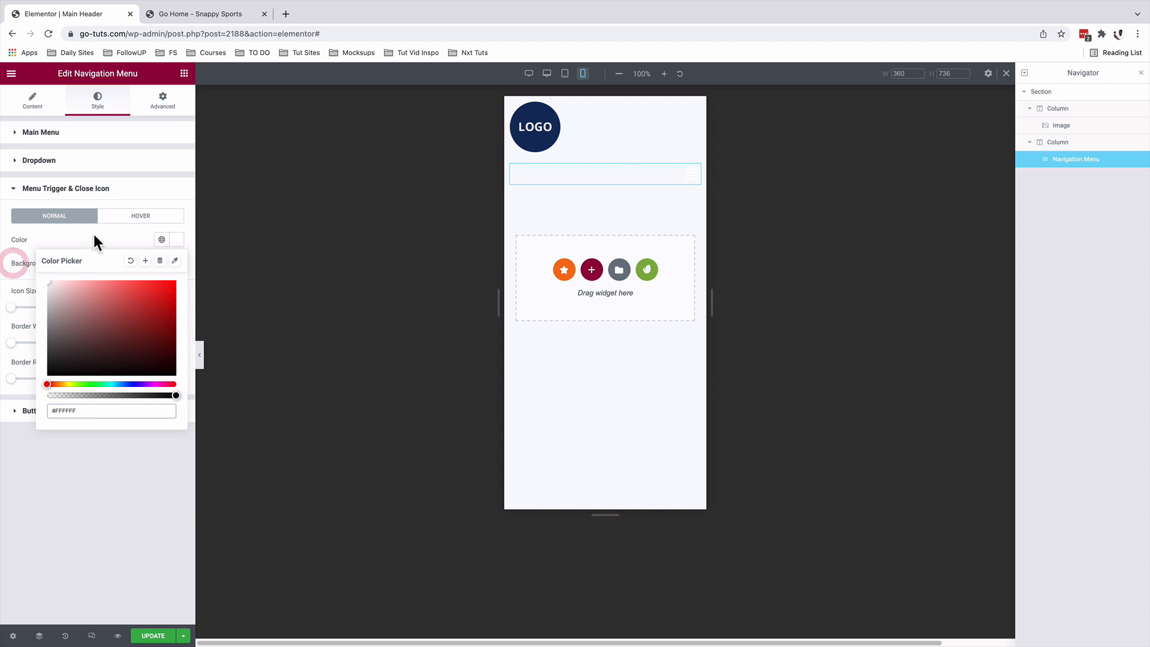
pyautogui.click(94, 235)
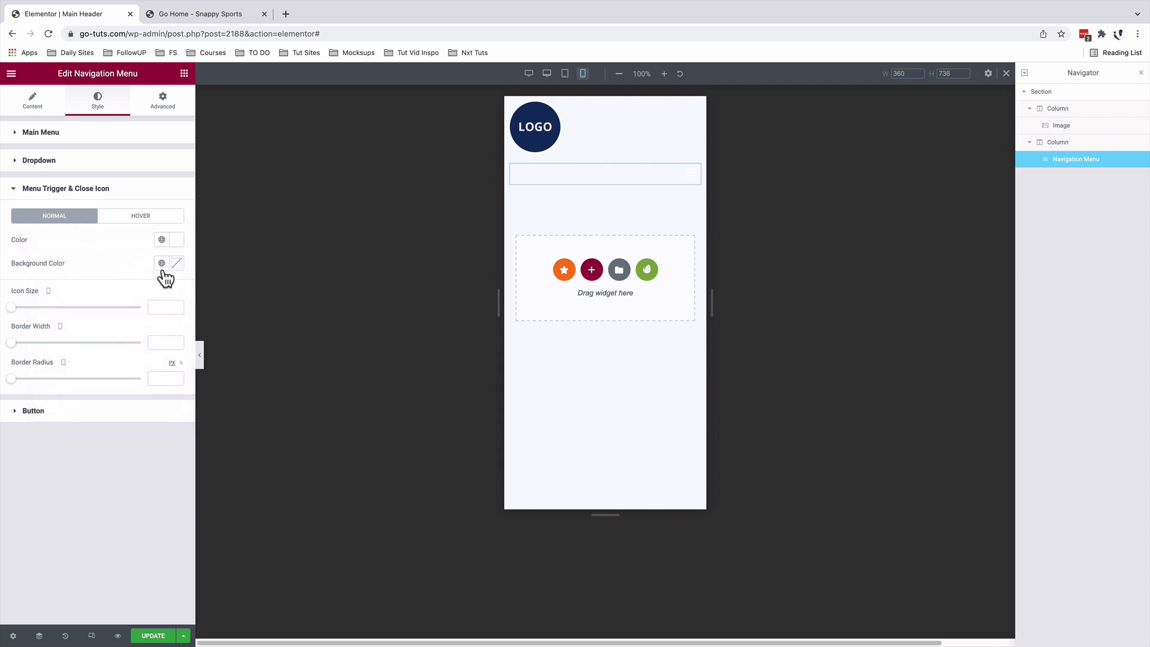
# Set the menu trigger and close icon's hover color to the Orange 1 global color and return to the desktop layout.
pyautogui.click(139, 223)
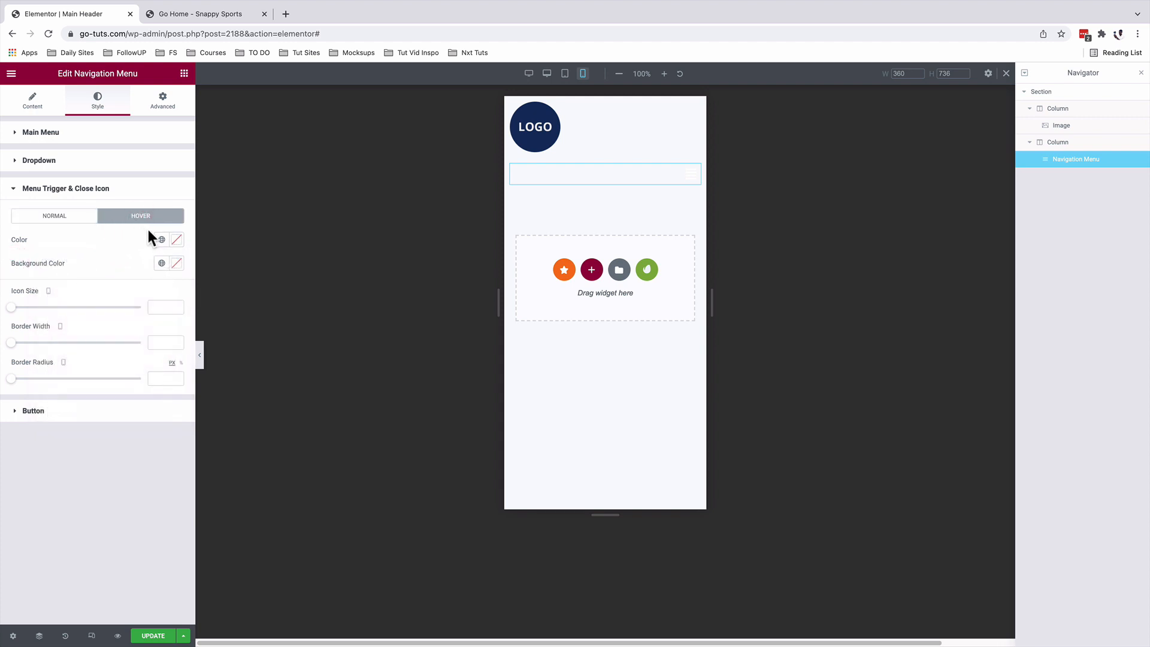
pyautogui.click(162, 239)
pyautogui.scroll(-3, 110, 380)
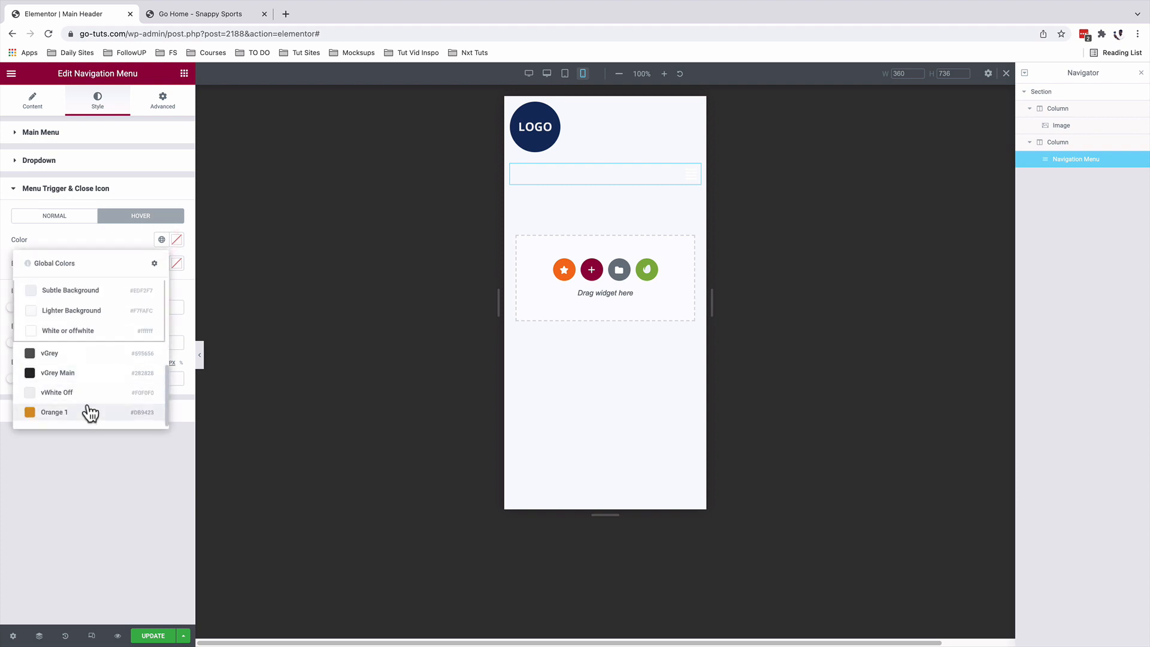
pyautogui.click(90, 411)
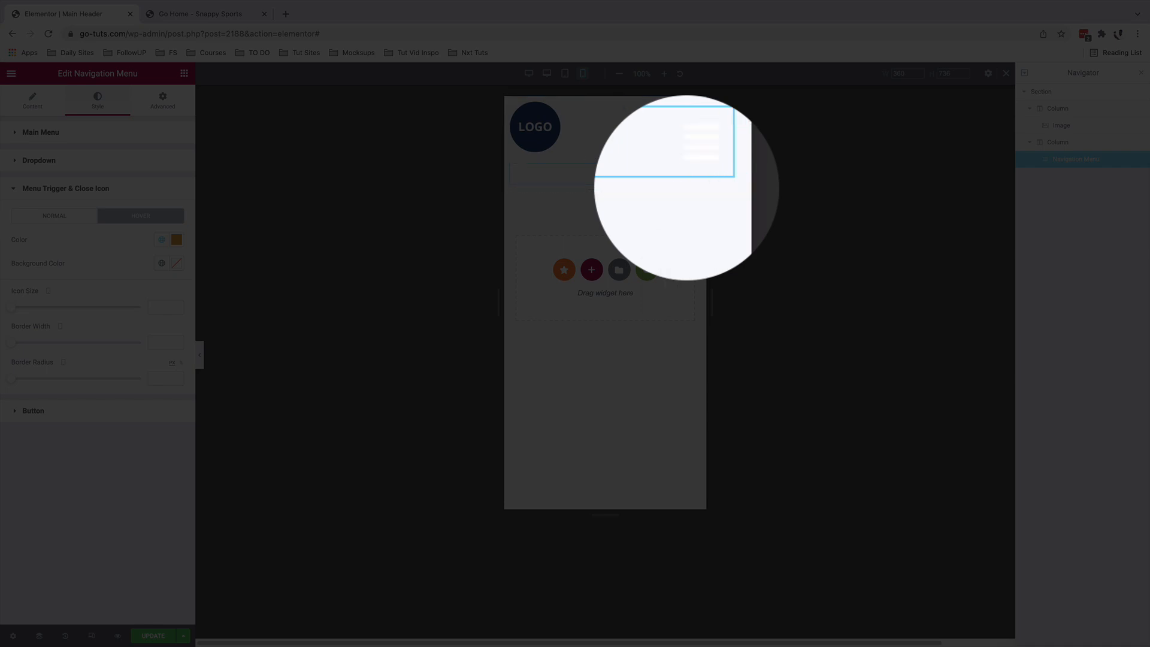
pyautogui.click(92, 636)
pyautogui.click(92, 637)
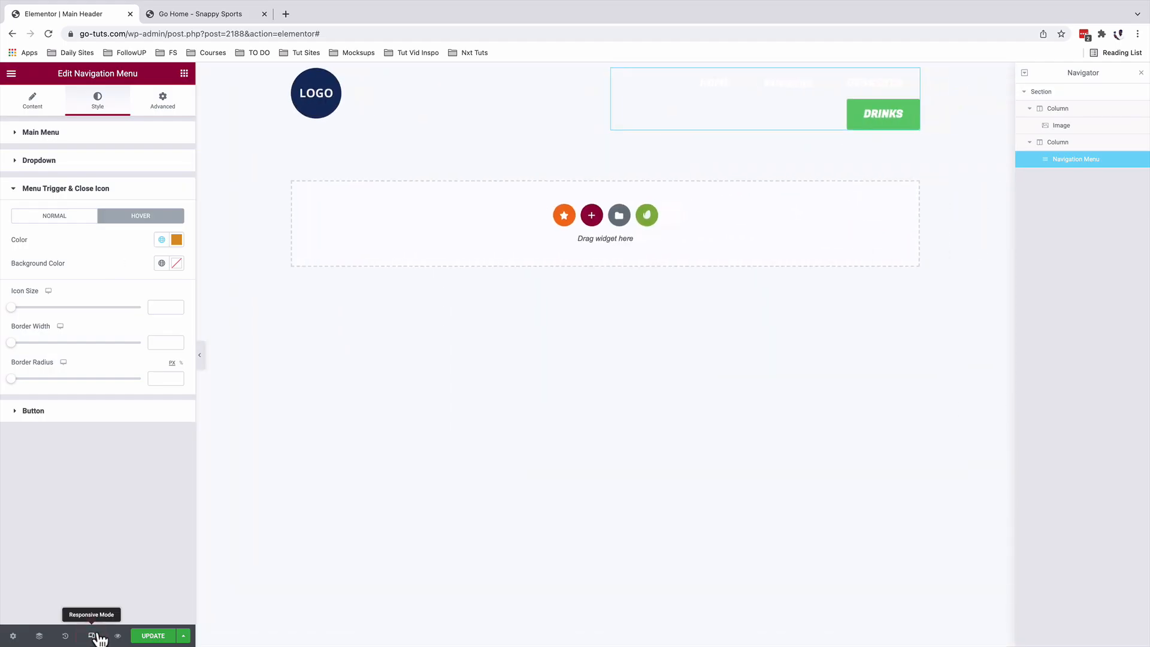
# Set the menu button's typography to the font family found by searching "fu" and make its normal text color white.
pyautogui.click(50, 412)
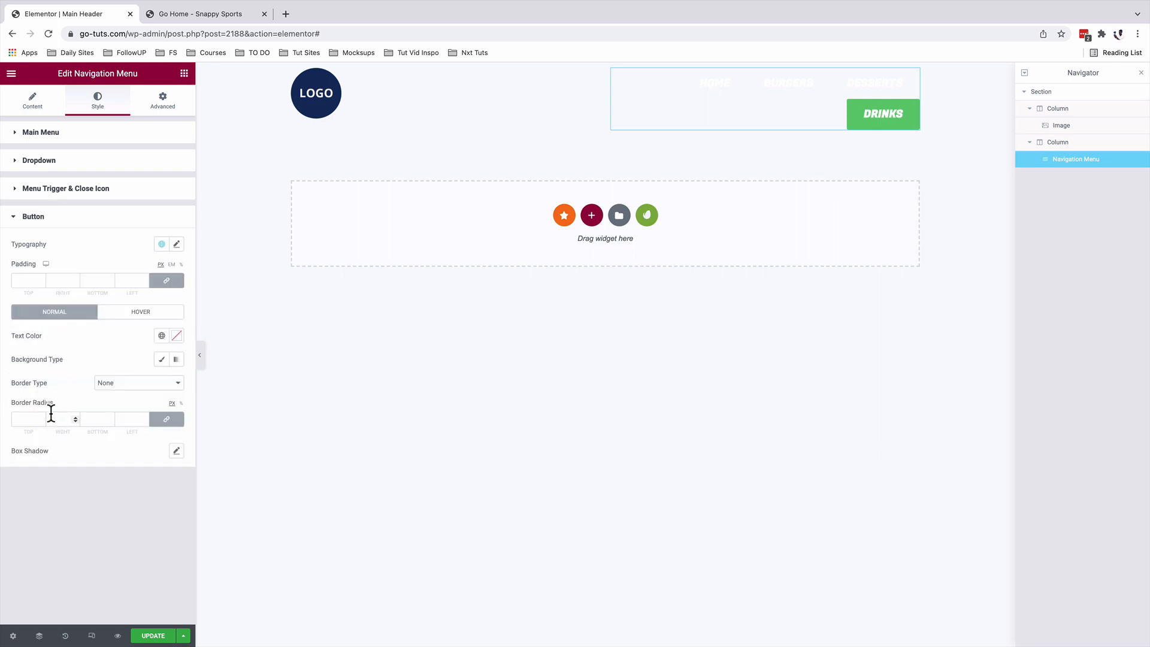
pyautogui.click(178, 245)
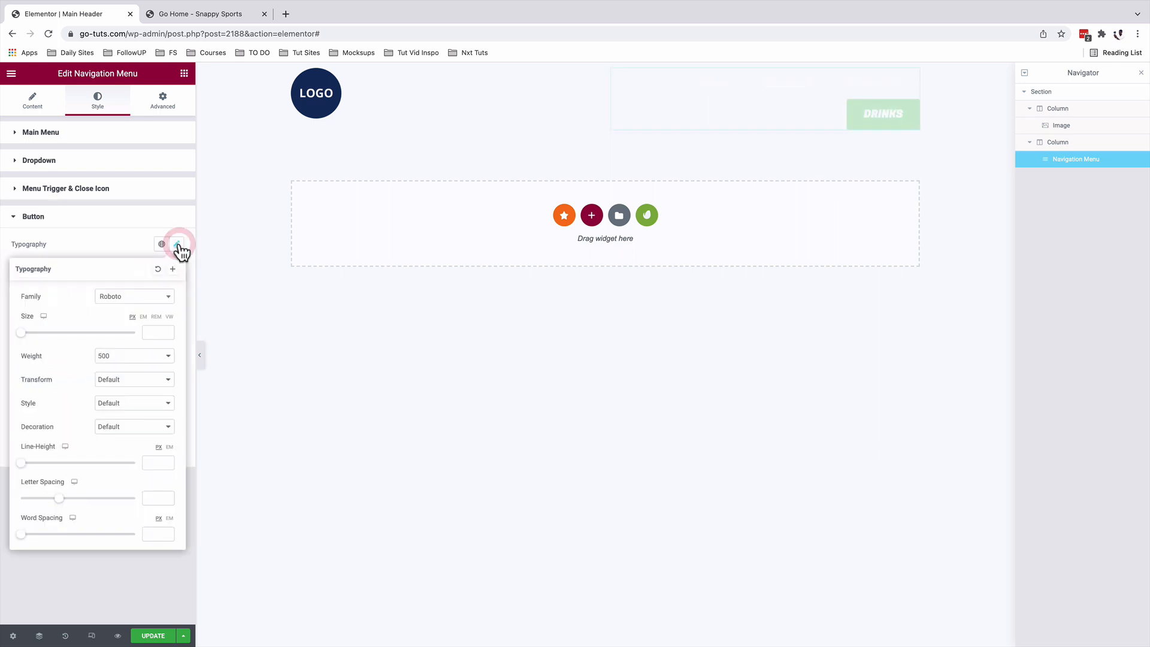
pyautogui.click(142, 298)
pyautogui.click(121, 313)
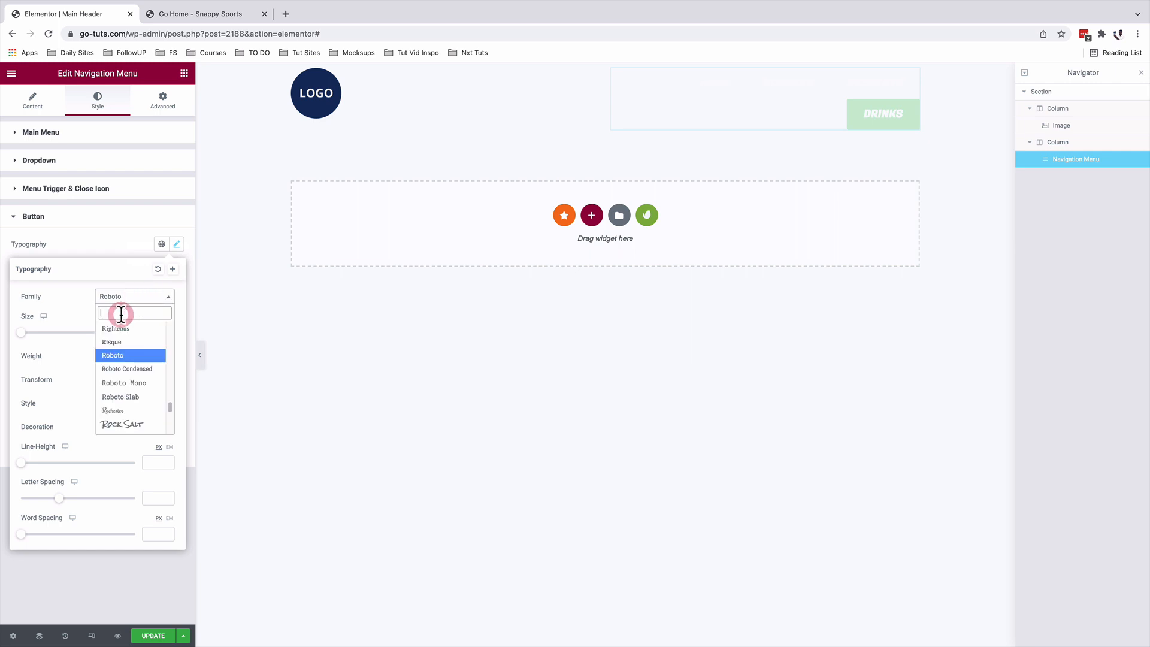
pyautogui.write('fu')
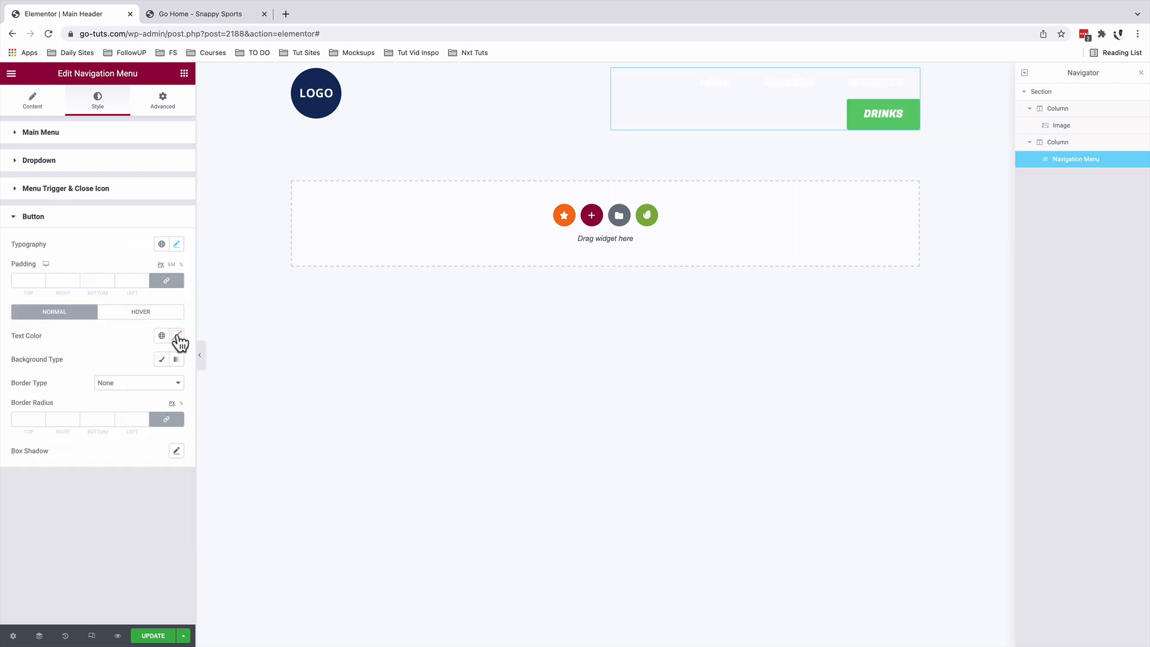
pyautogui.click(176, 337)
pyautogui.click(40, 336)
# Give the menu button a gradient background with purple as first color at location 19 and the second color at location 69.
pyautogui.click(176, 360)
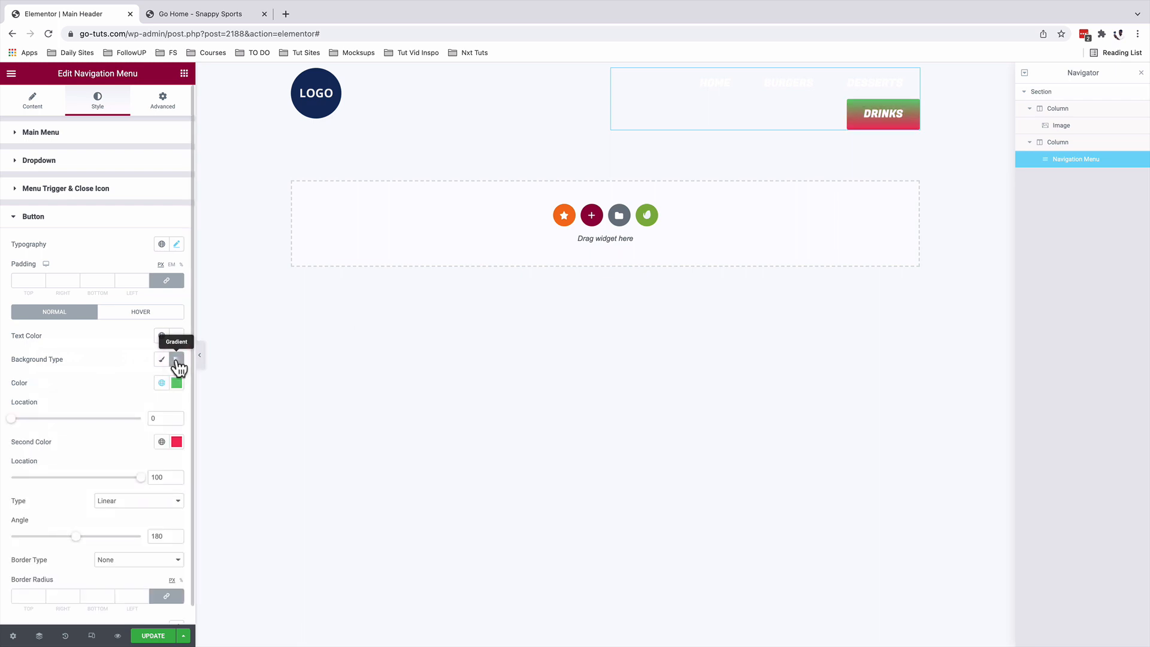
pyautogui.click(176, 382)
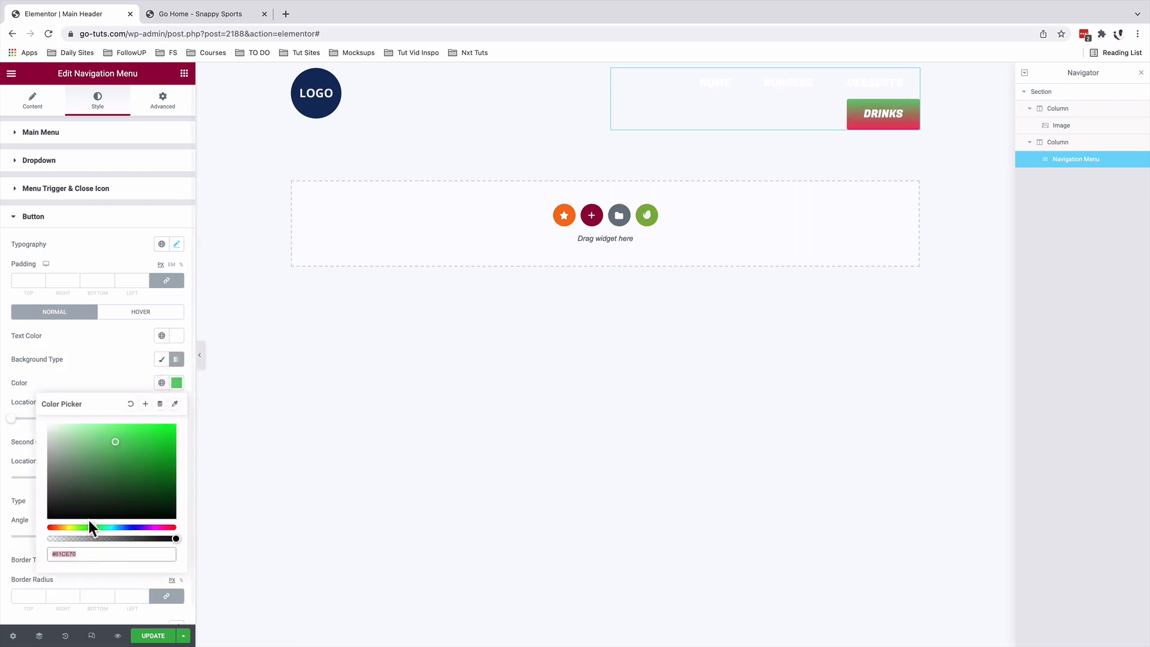
pyautogui.tripleClick(82, 555)
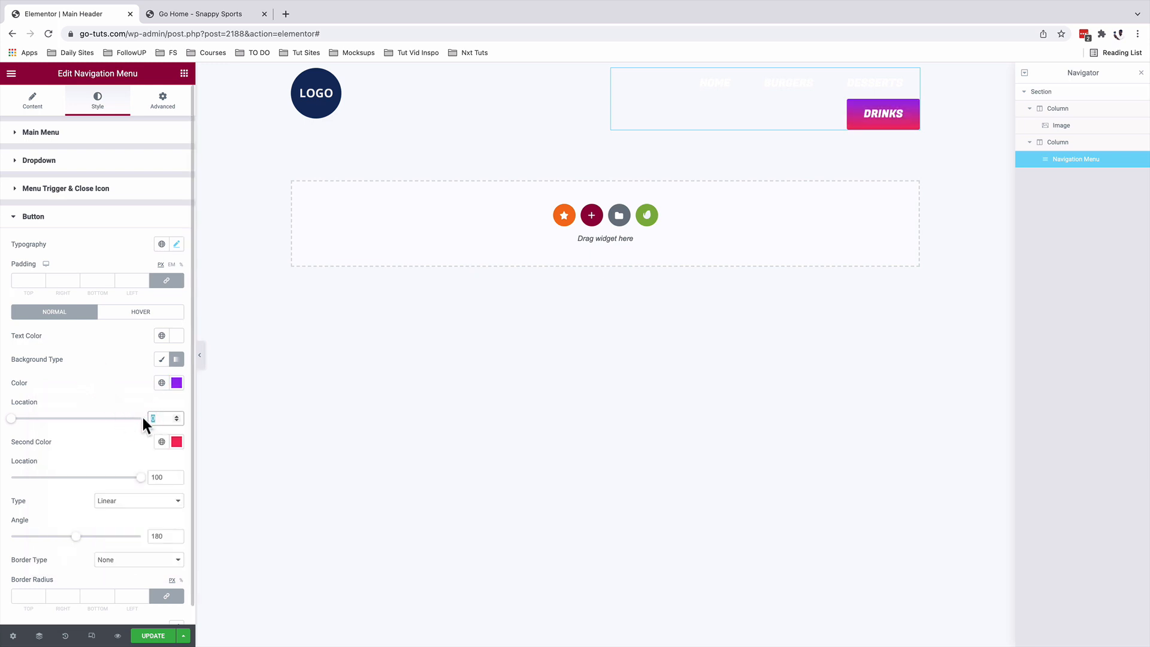
pyautogui.write('19')
pyautogui.moveTo(168, 478); pyautogui.dragTo(142, 482)
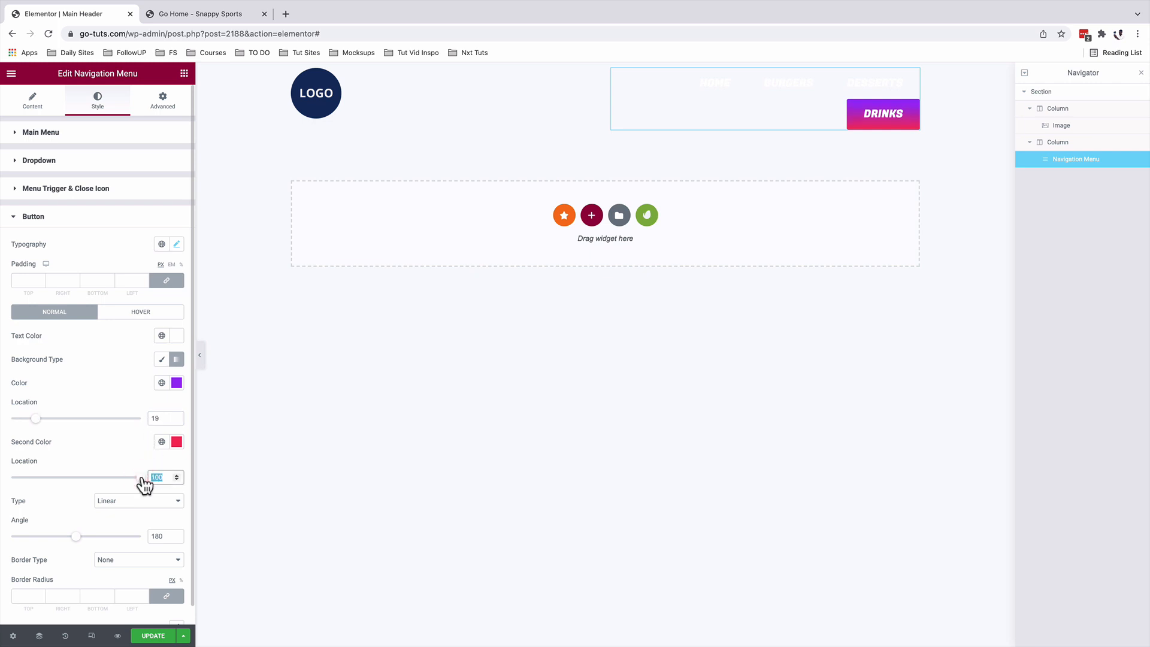
pyautogui.write('69')
# Change the button's gradient type to Radial and its position to Top Left.
pyautogui.click(117, 501)
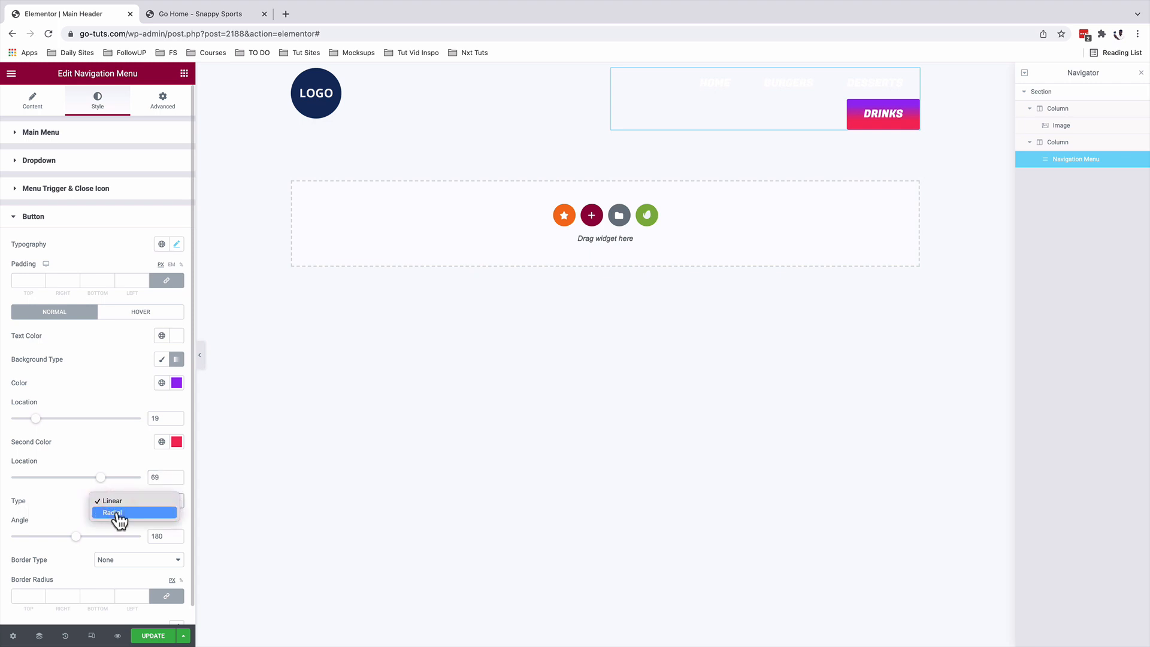
pyautogui.click(119, 514)
pyautogui.click(120, 526)
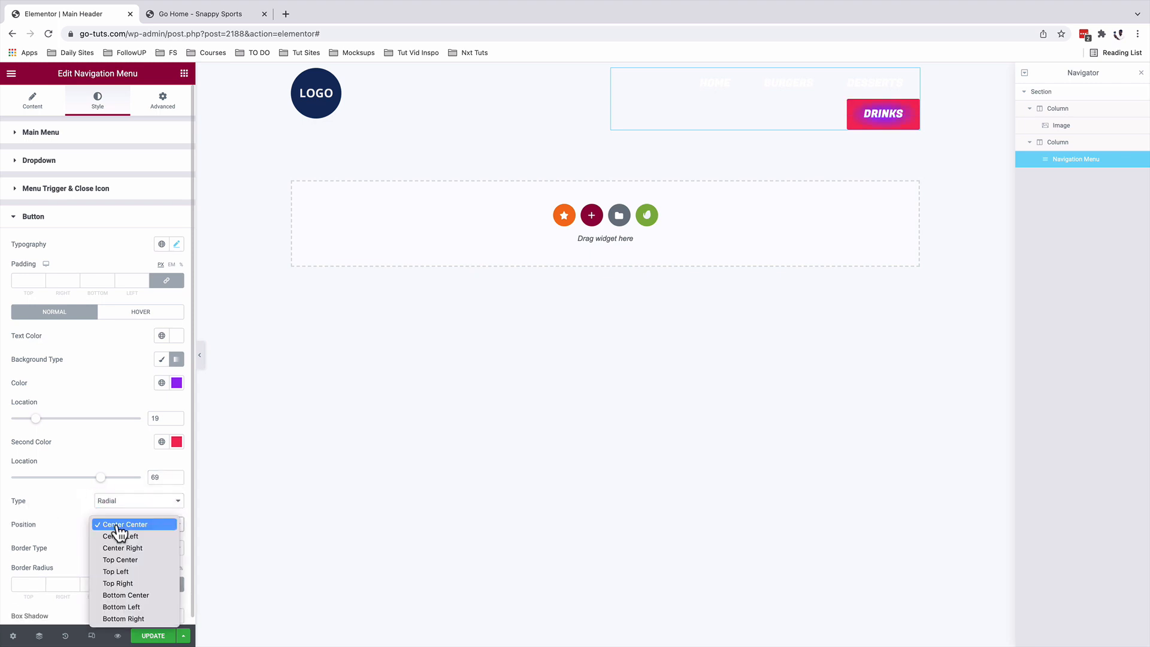
pyautogui.click(116, 572)
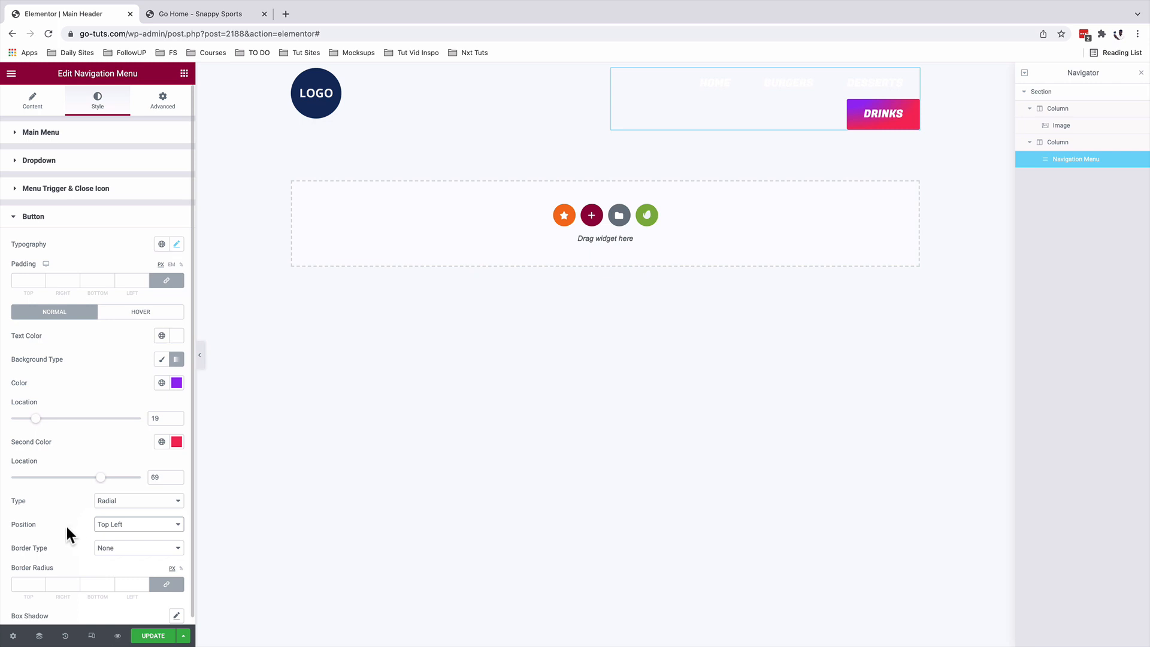
# Round the menu button with a 35 px border radius on all corners and set its gradient's second color to blue.
pyautogui.scroll(-1, 67, 526)
pyautogui.click(22, 577)
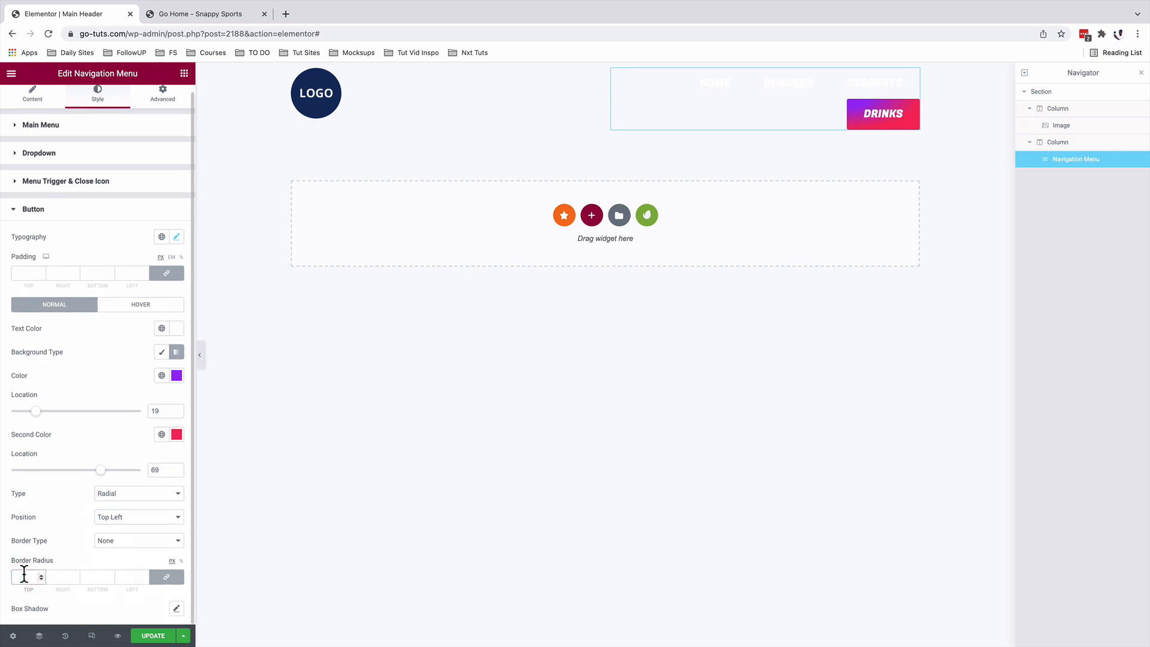
pyautogui.write('35')
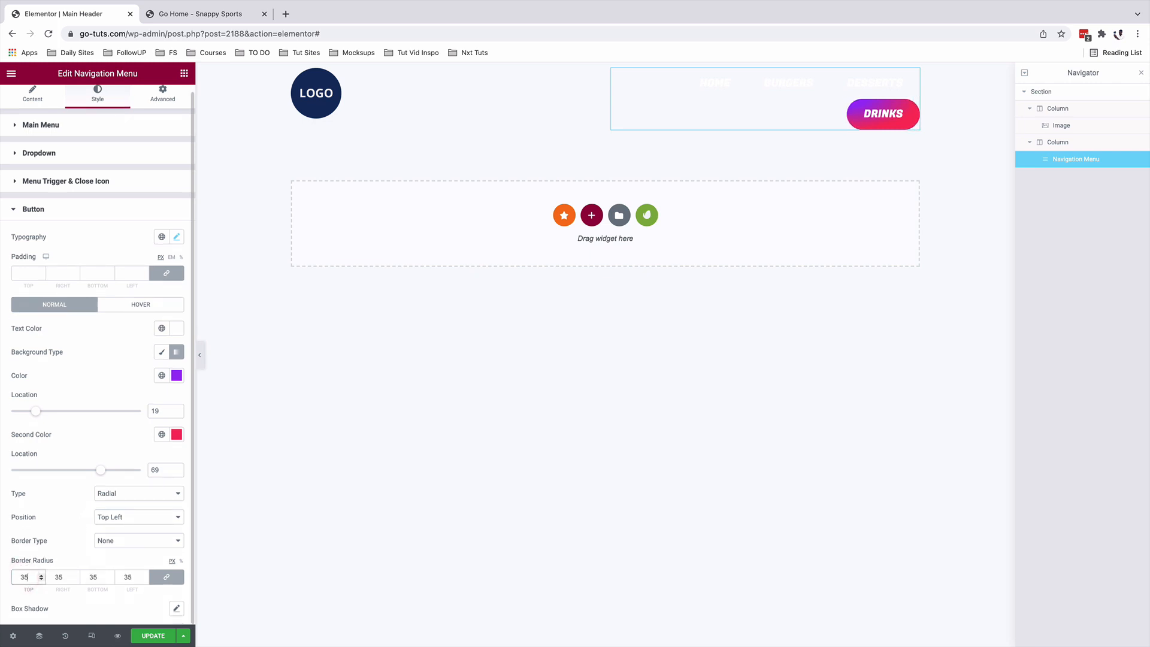
pyautogui.click(176, 434)
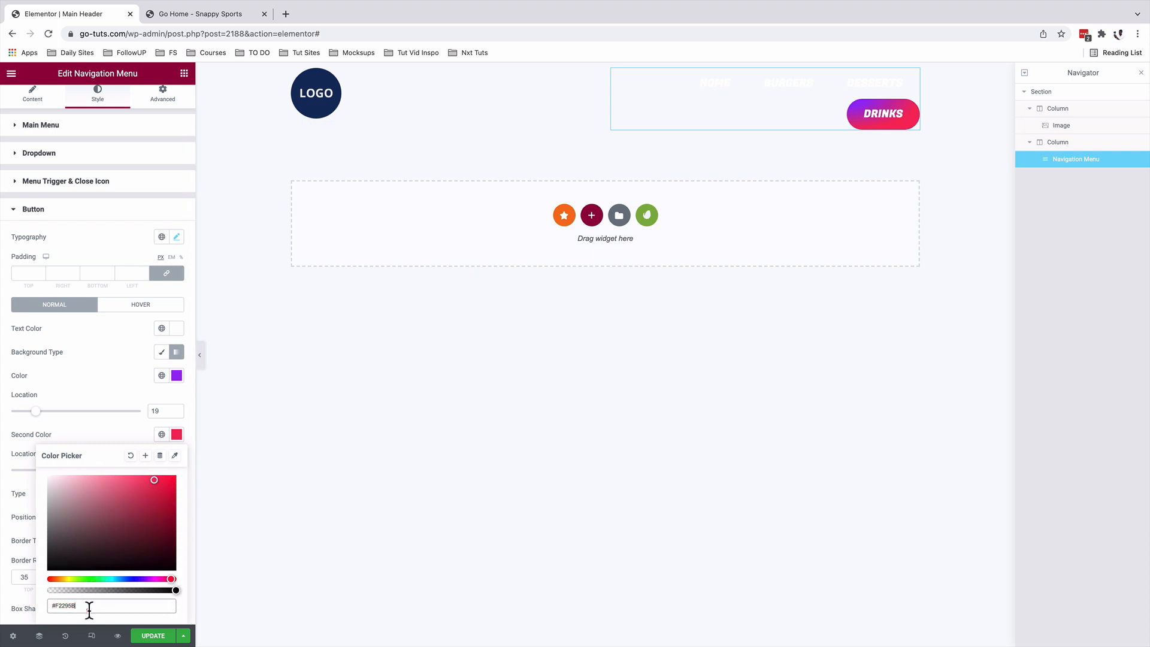
pyautogui.hotkey('ctrl', 'v')
pyautogui.click(103, 430)
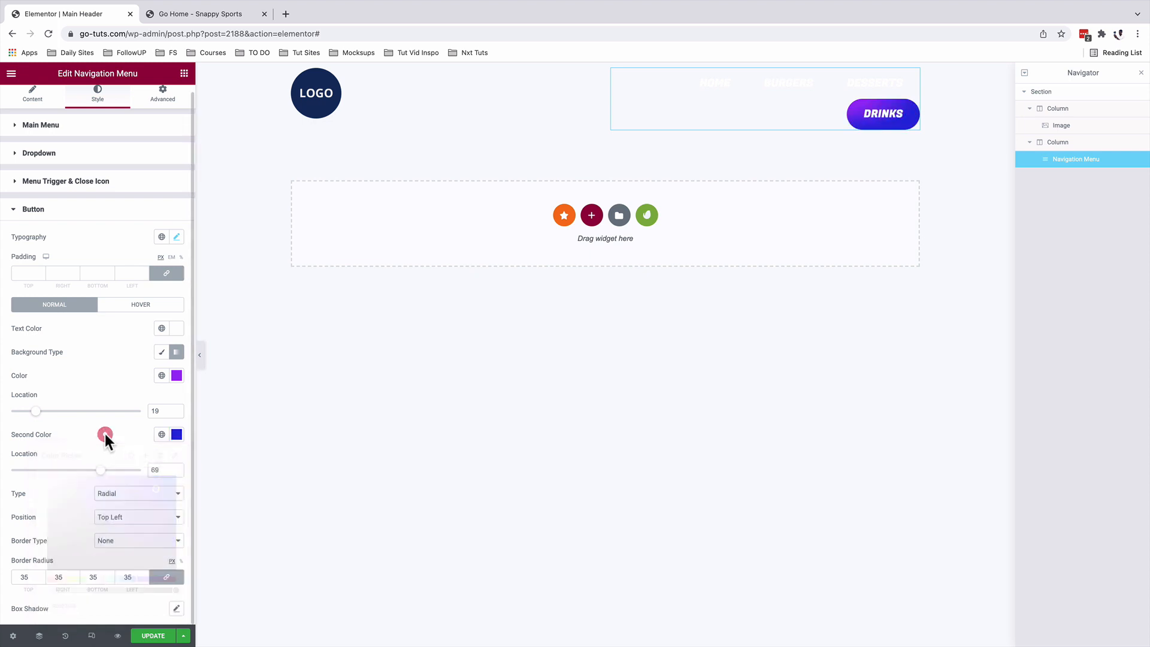
# Set the menu button's hover text color to the Orange 1 global color.
pyautogui.click(141, 307)
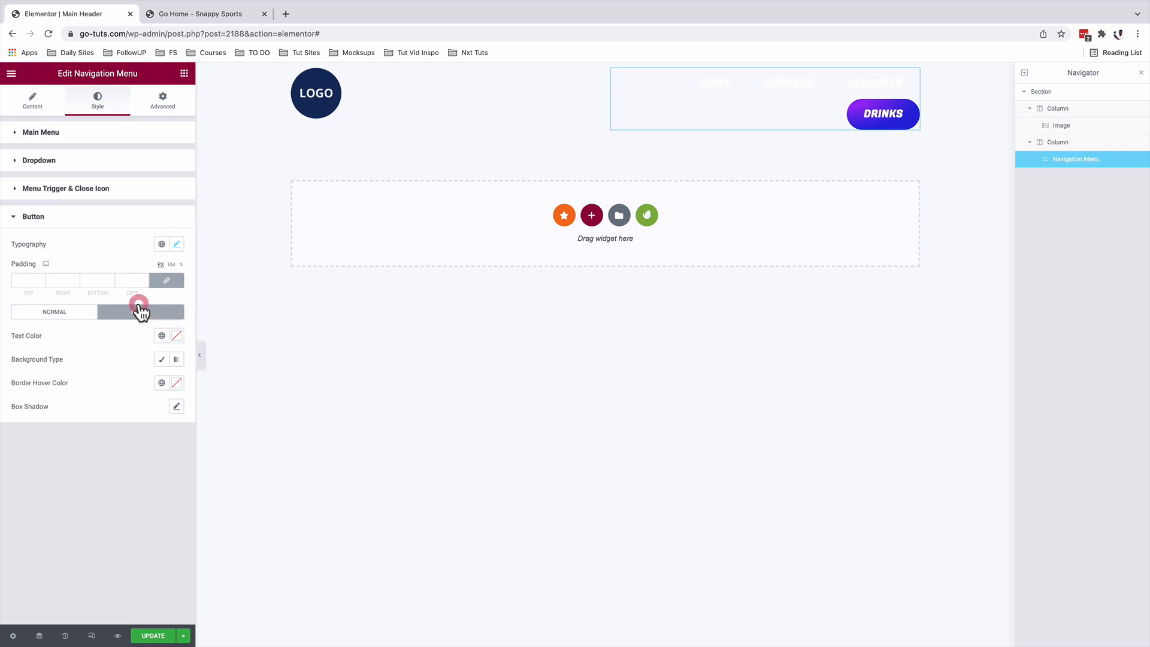
pyautogui.click(162, 336)
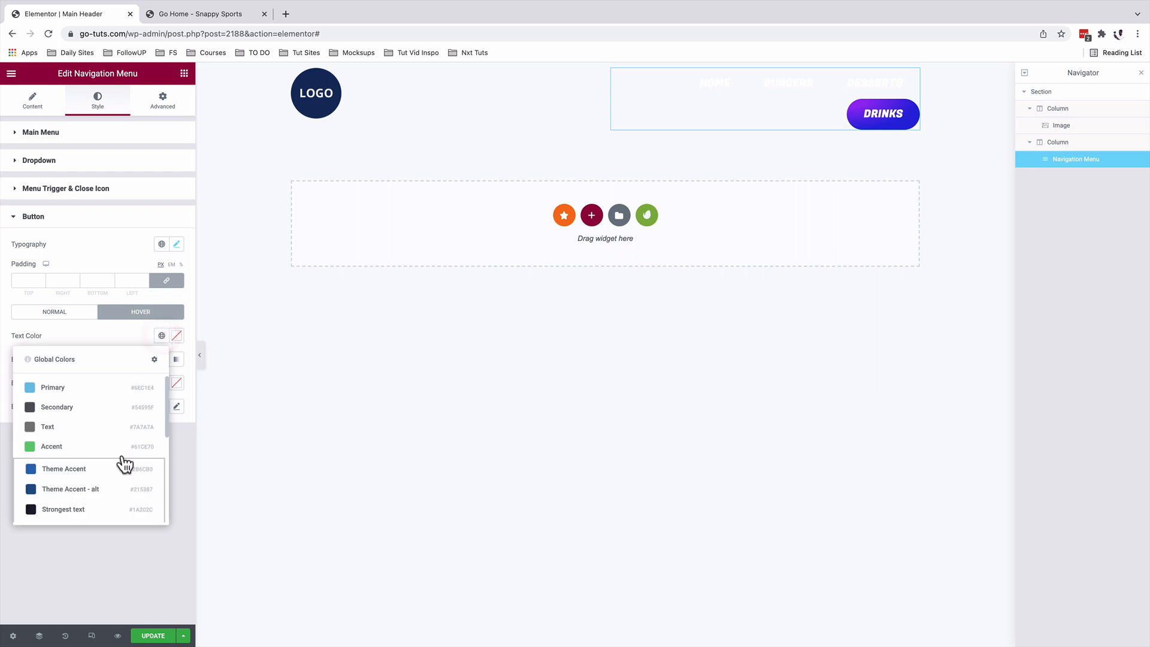
pyautogui.scroll(-5, 87, 500)
pyautogui.click(73, 508)
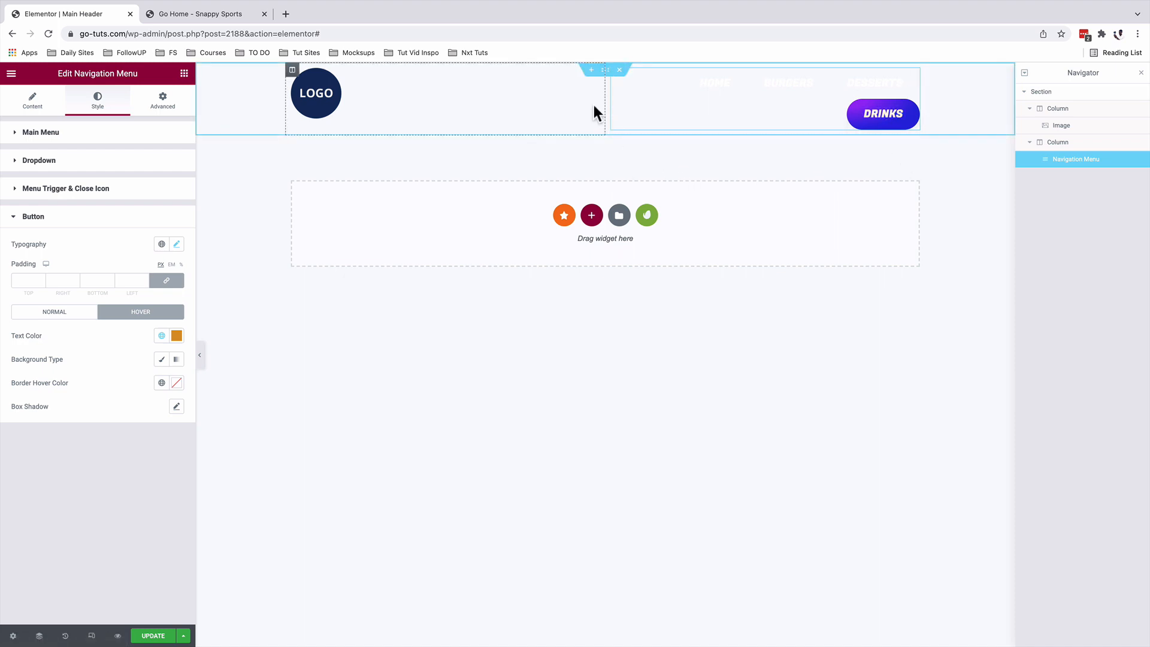
# Set the logo column's width to 15%.
pyautogui.click(292, 70)
pyautogui.click(162, 160)
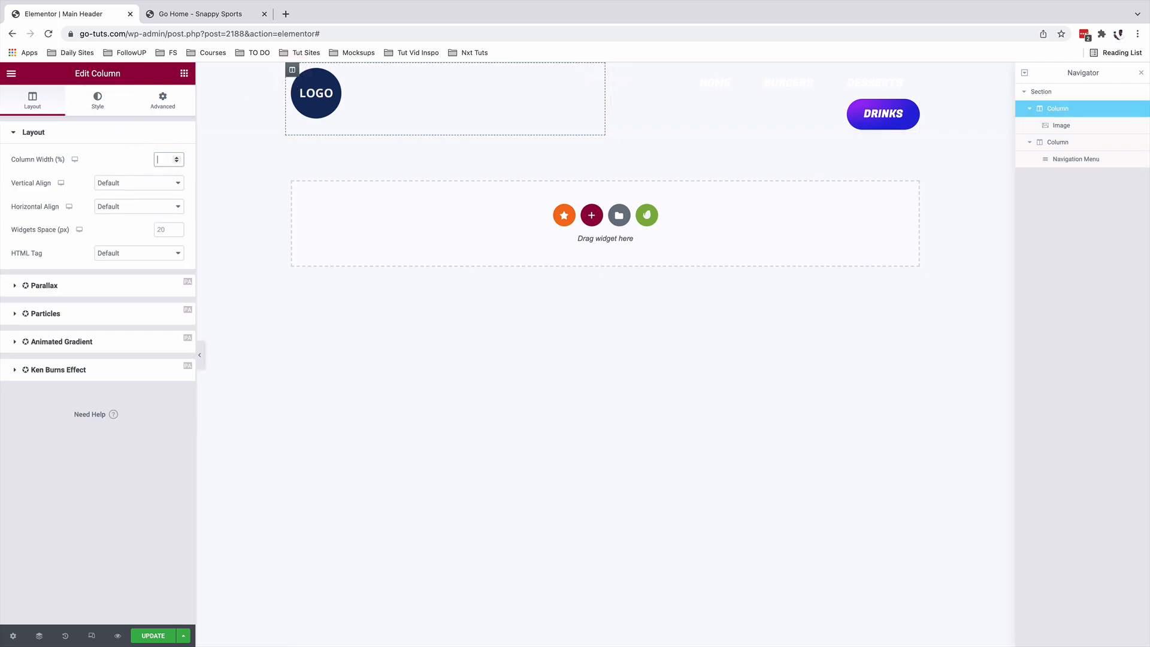
pyautogui.write('5')
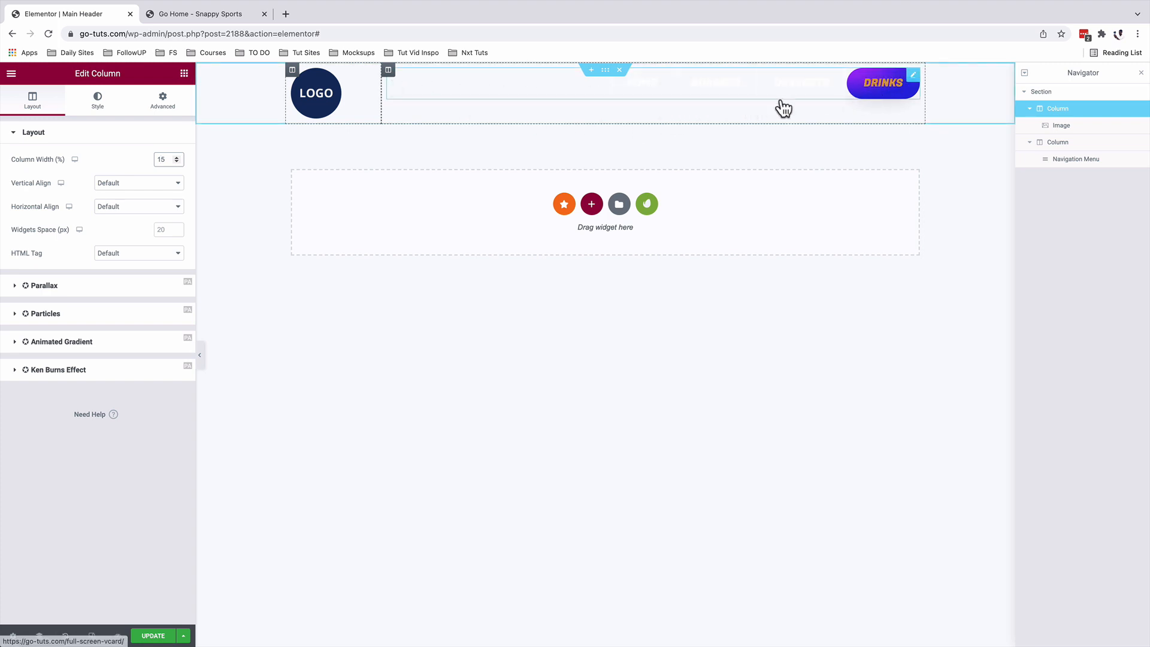
# Set the header section's vertical alignment to Middle.
pyautogui.click(605, 72)
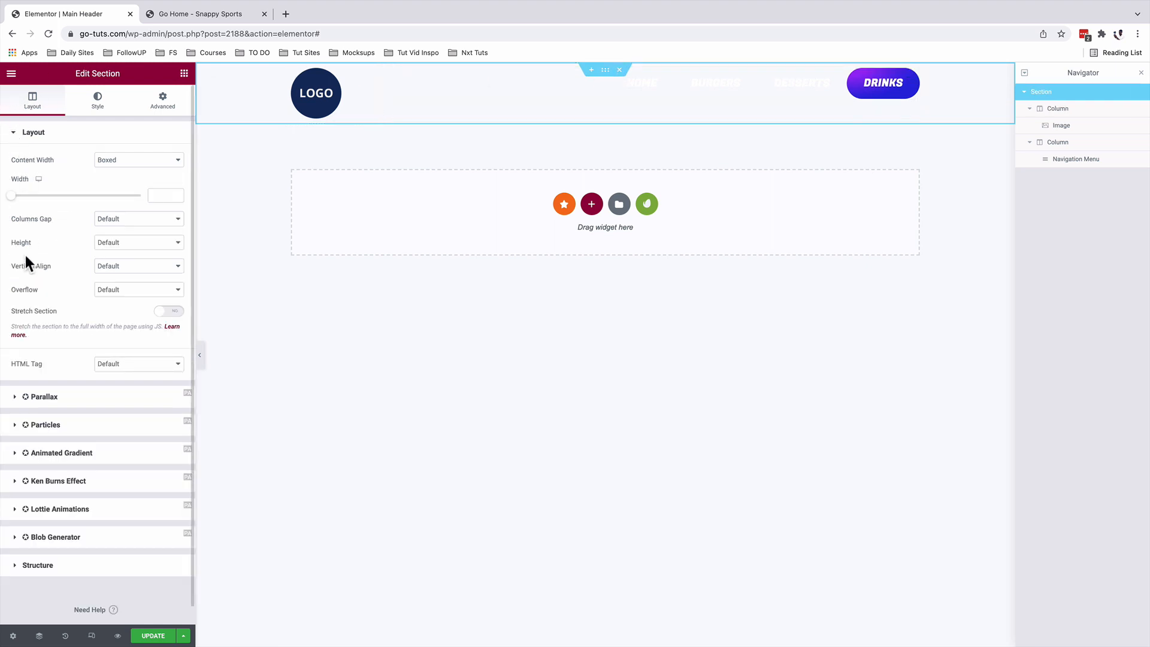
pyautogui.click(111, 268)
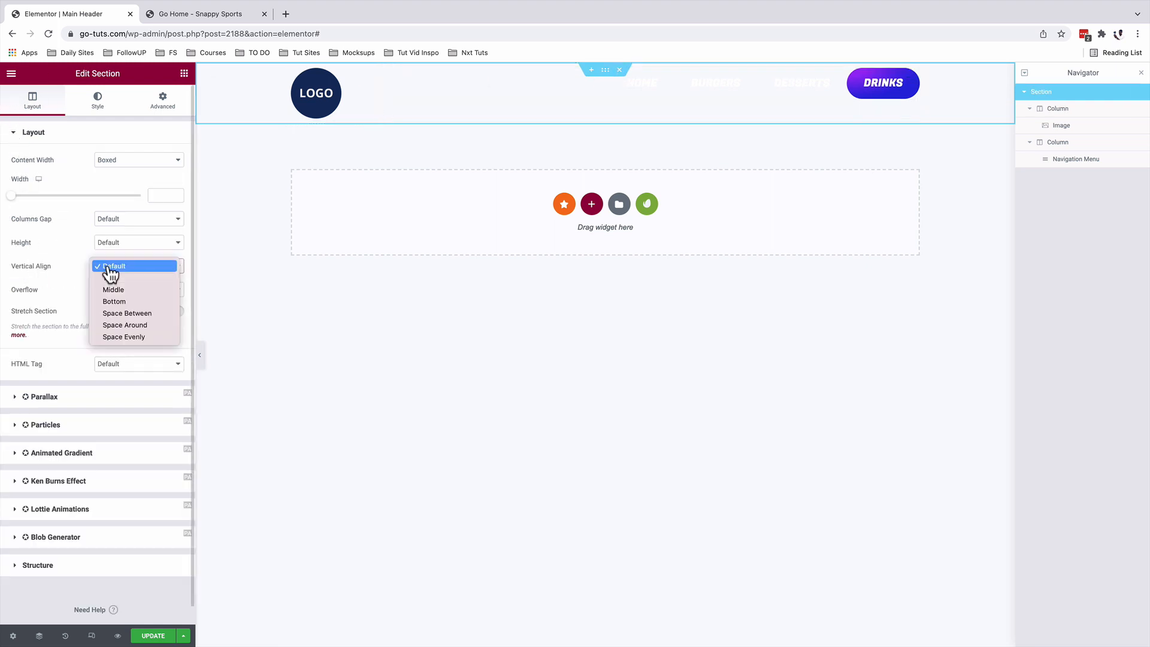
pyautogui.click(113, 291)
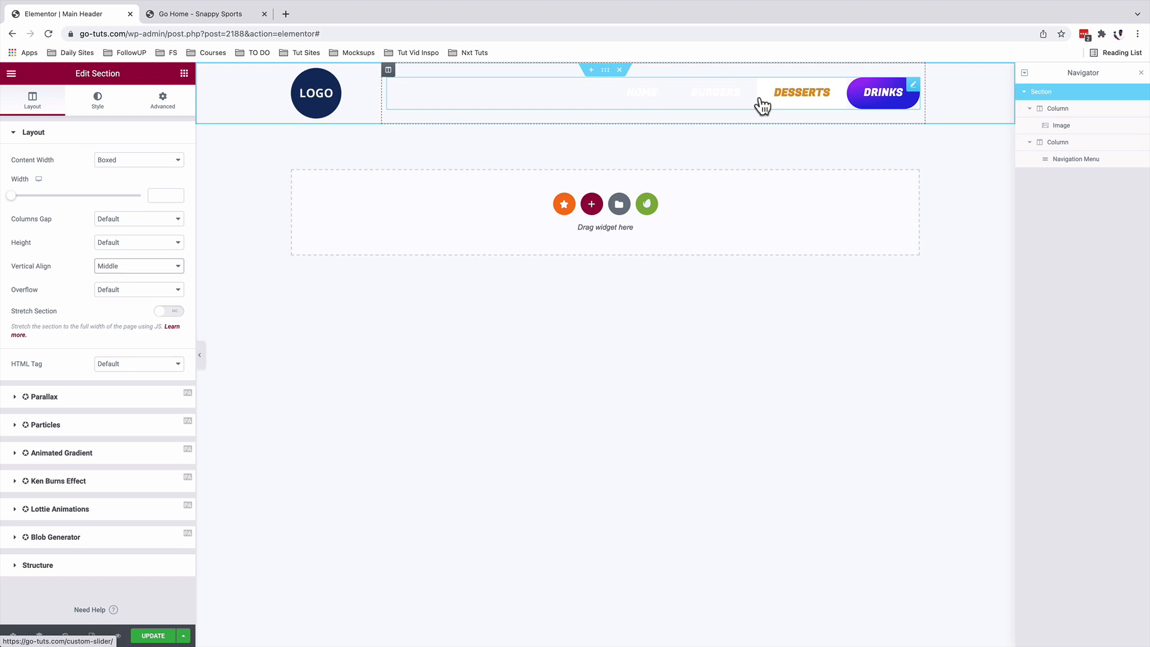
# Give the header section a classic background with the color #983F00.
pyautogui.click(602, 69)
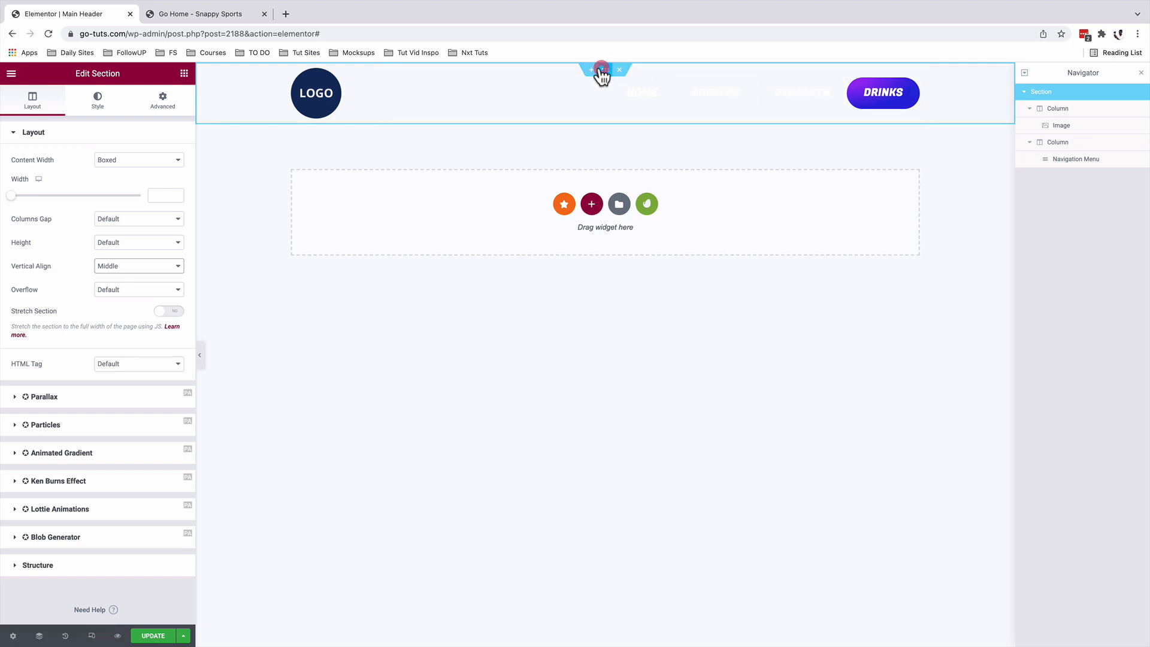
pyautogui.click(96, 107)
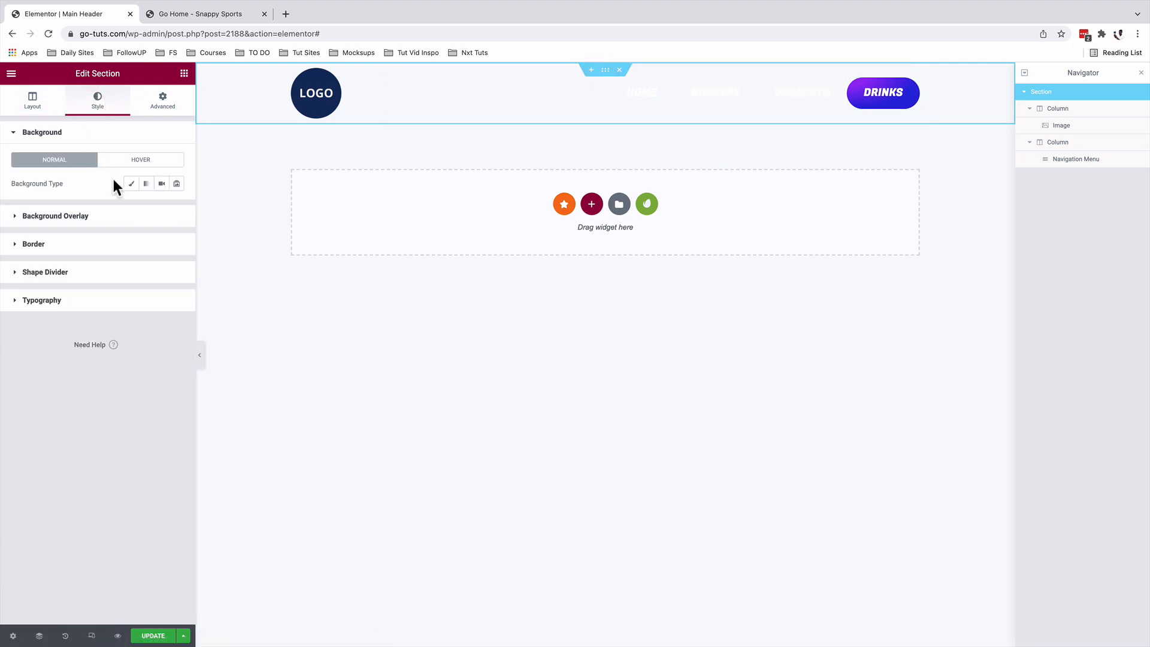
pyautogui.click(129, 184)
pyautogui.click(176, 207)
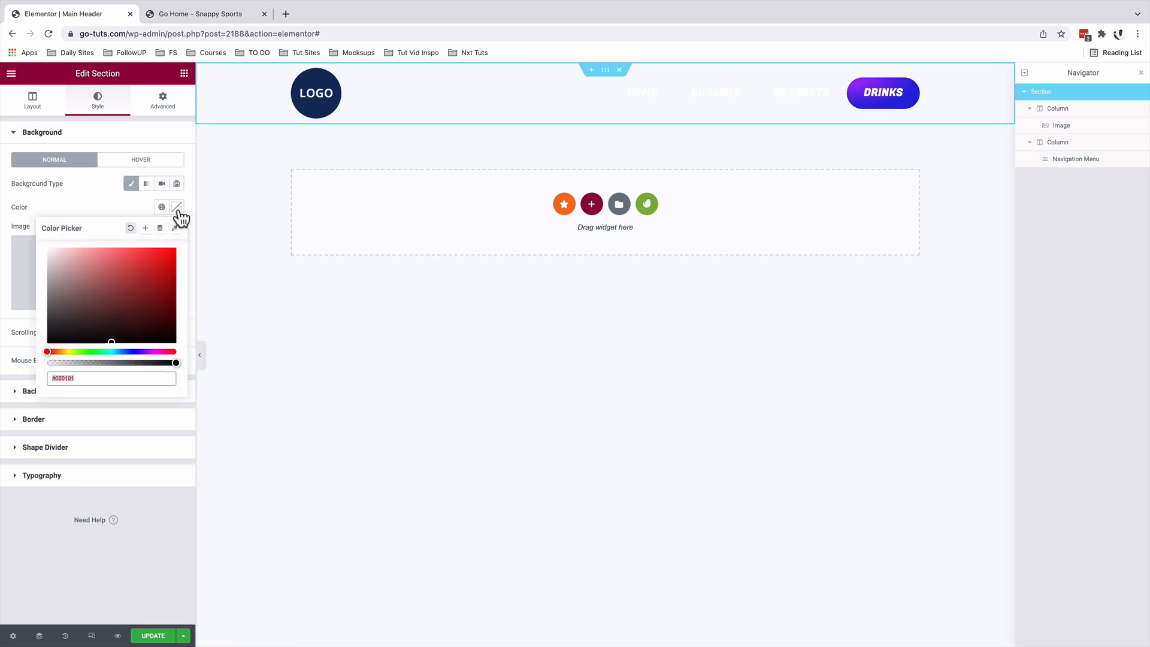
pyautogui.write('#983F00')
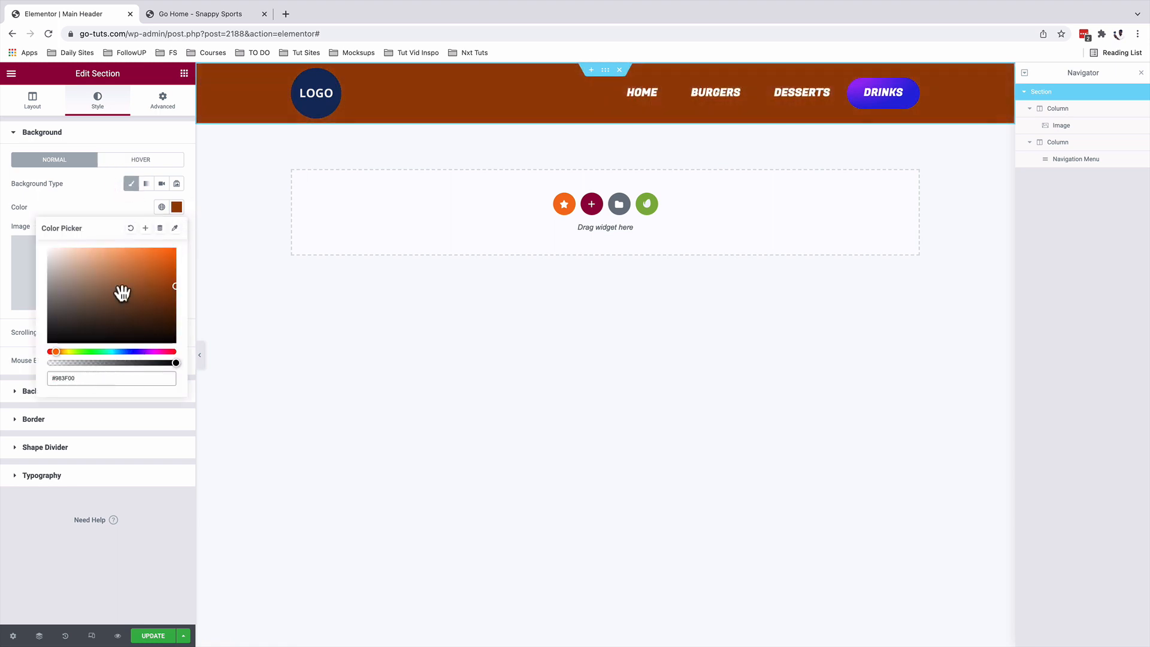
# Save the section's background color as a new global color named Brown.
pyautogui.click(145, 228)
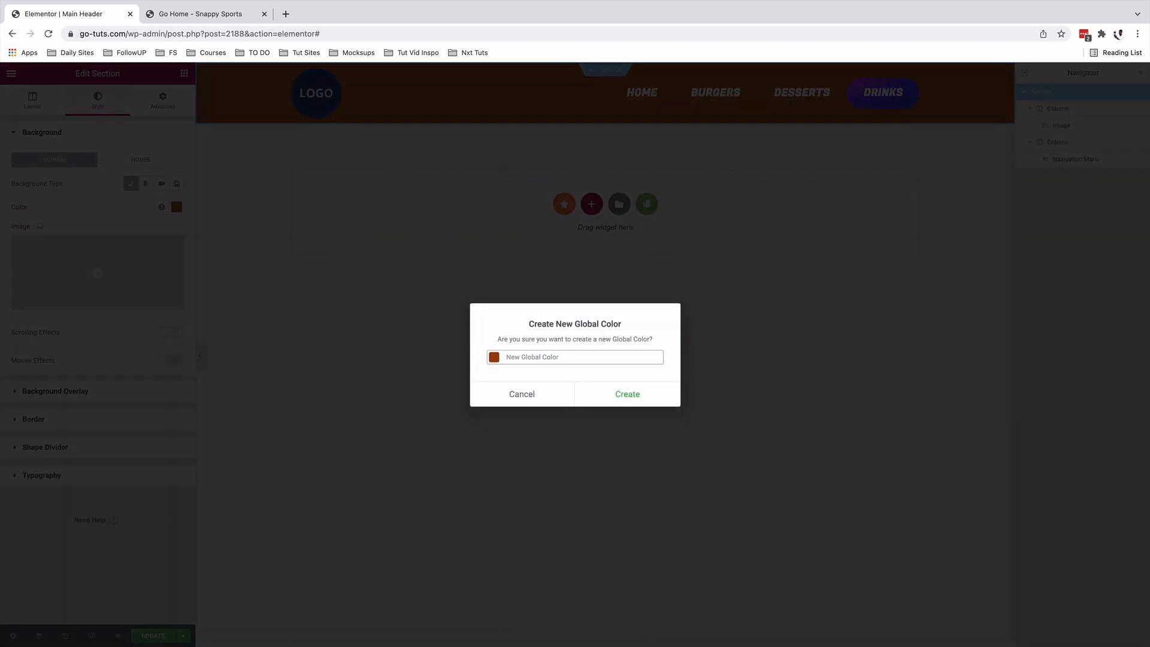
pyautogui.write('Brown')
pyautogui.press('Return')
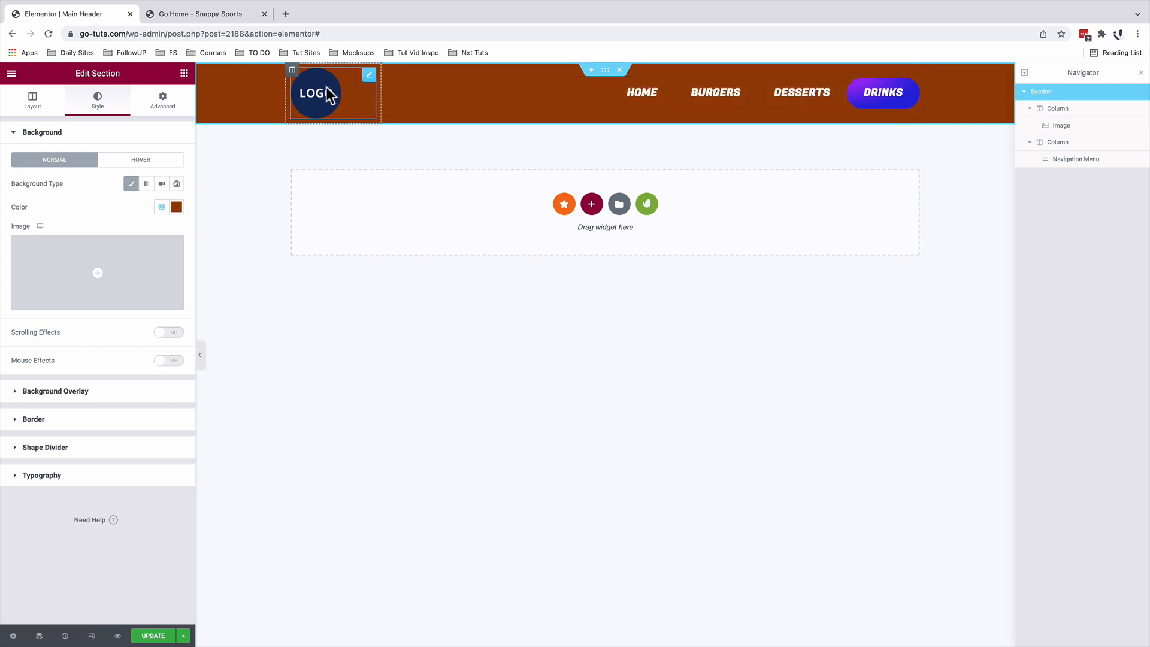
# Link the logo image to a custom URL, choosing the Go Home page as the target.
pyautogui.click(370, 75)
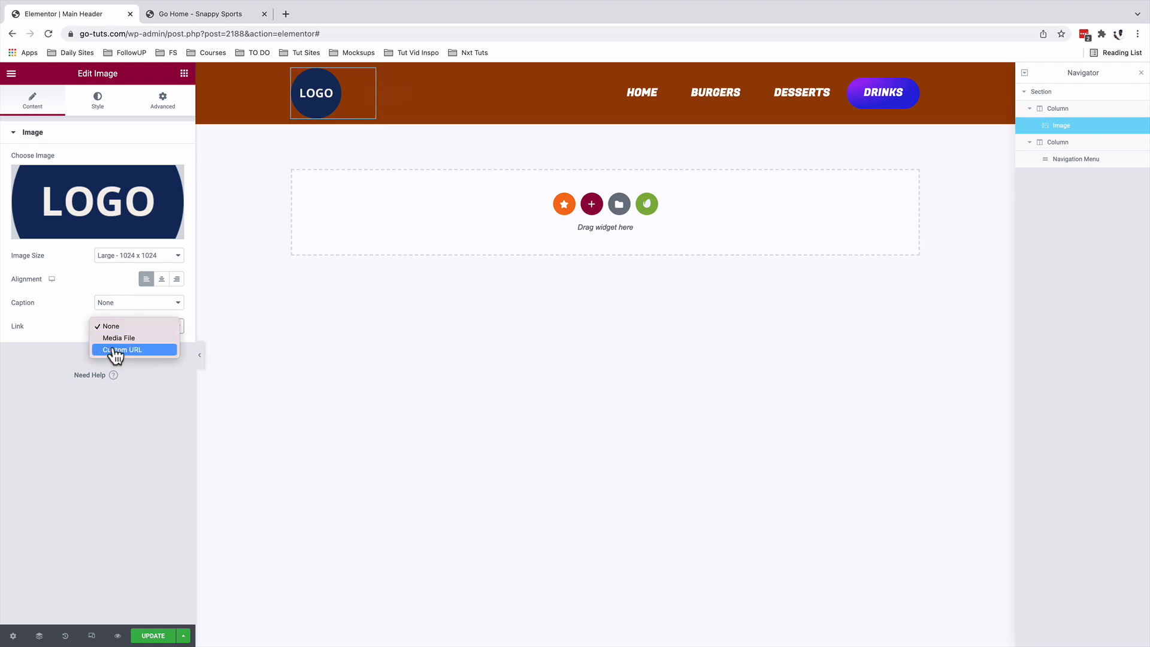
pyautogui.click(115, 350)
pyautogui.click(111, 346)
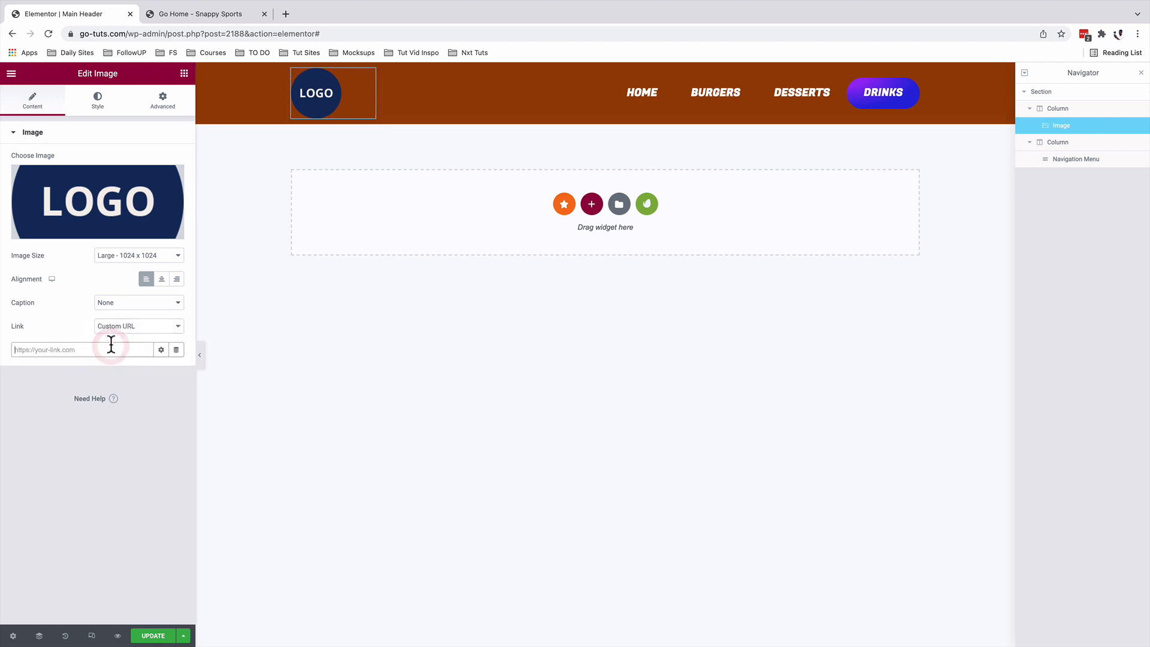
pyautogui.write('home')
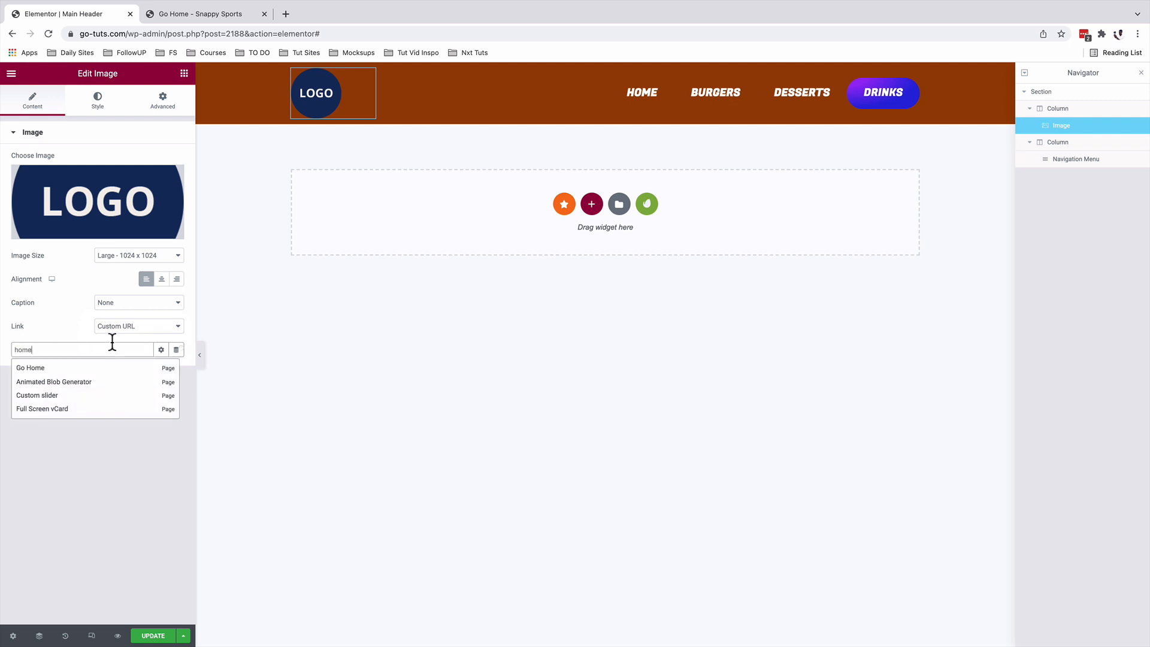
pyautogui.click(91, 368)
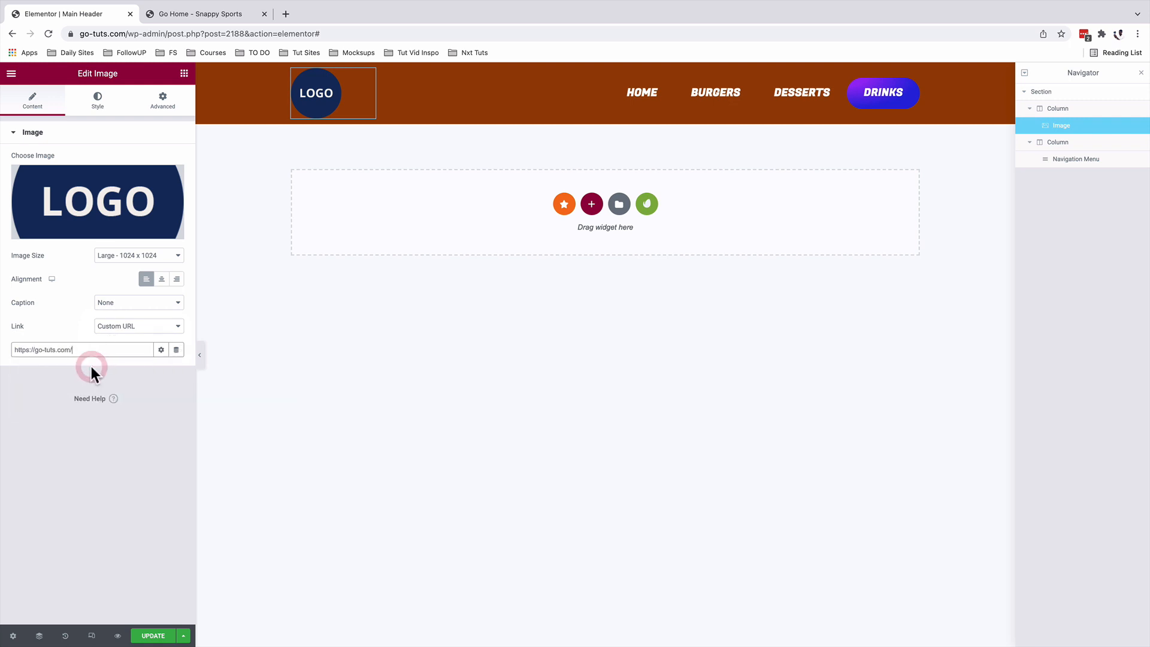
# Preview the header on its own page, then view the site's Go Home page for comparison.
pyautogui.click(118, 636)
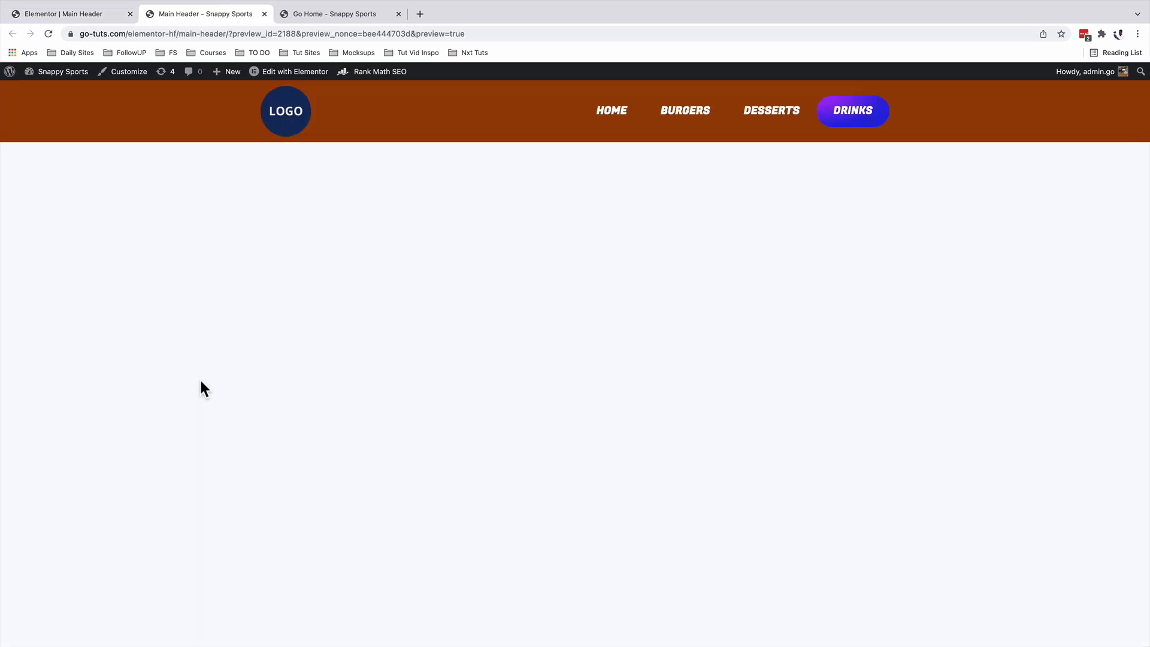
pyautogui.click(345, 13)
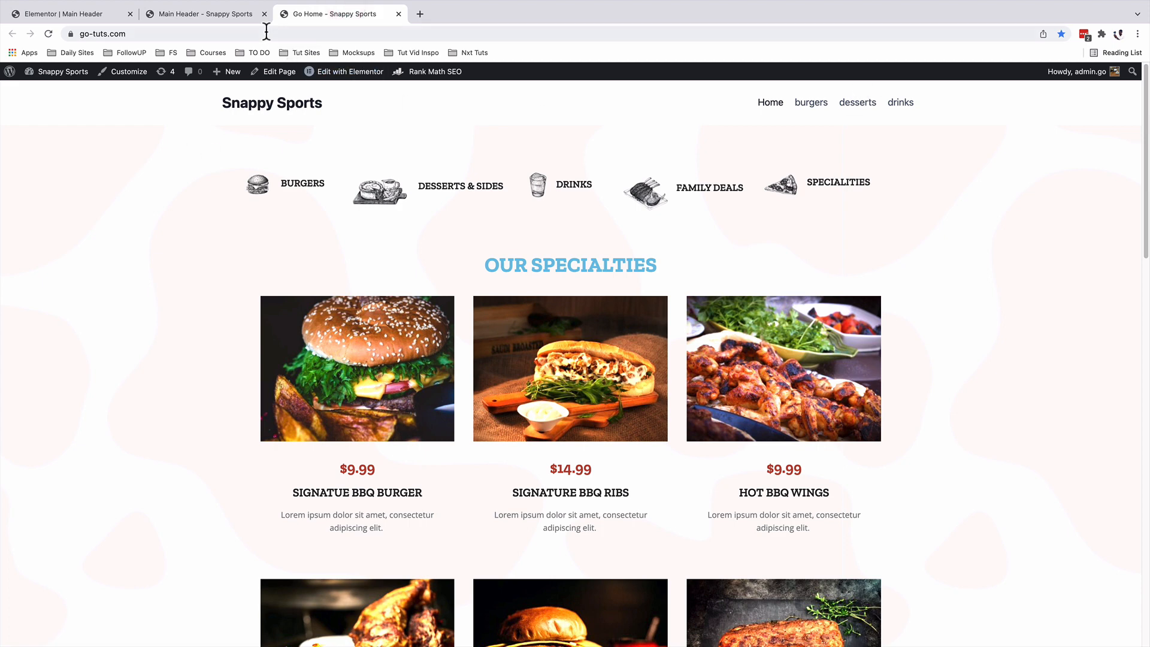
# Return to the Main Header editor and add a section with two equal columns below the existing header section.
pyautogui.click(234, 13)
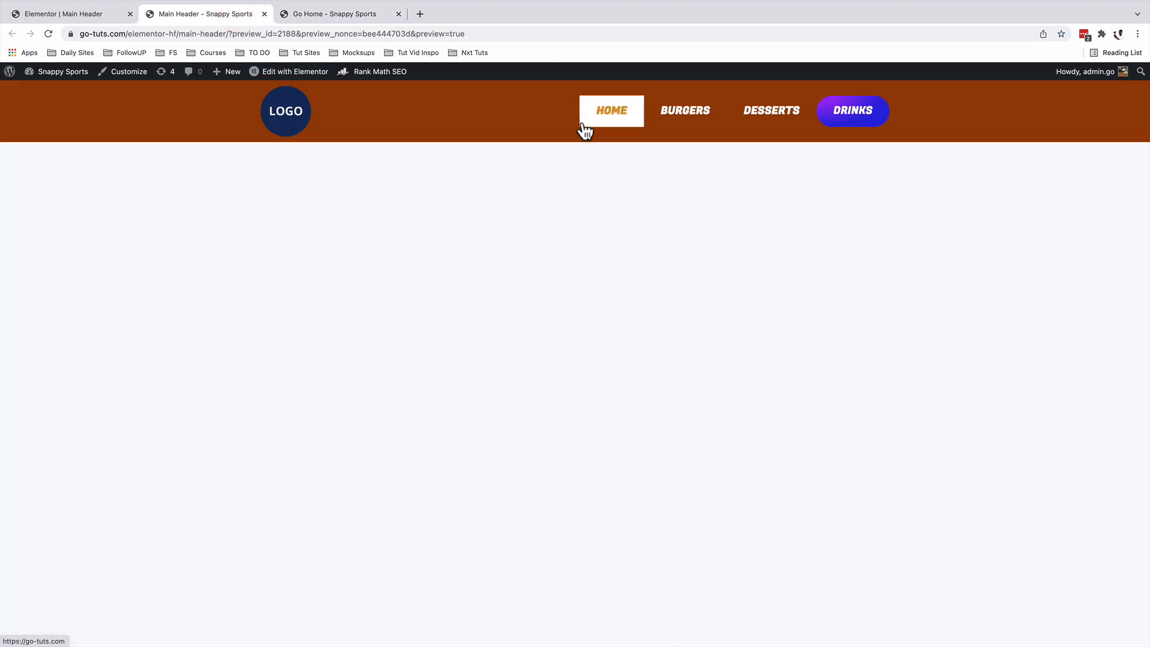
pyautogui.click(114, 14)
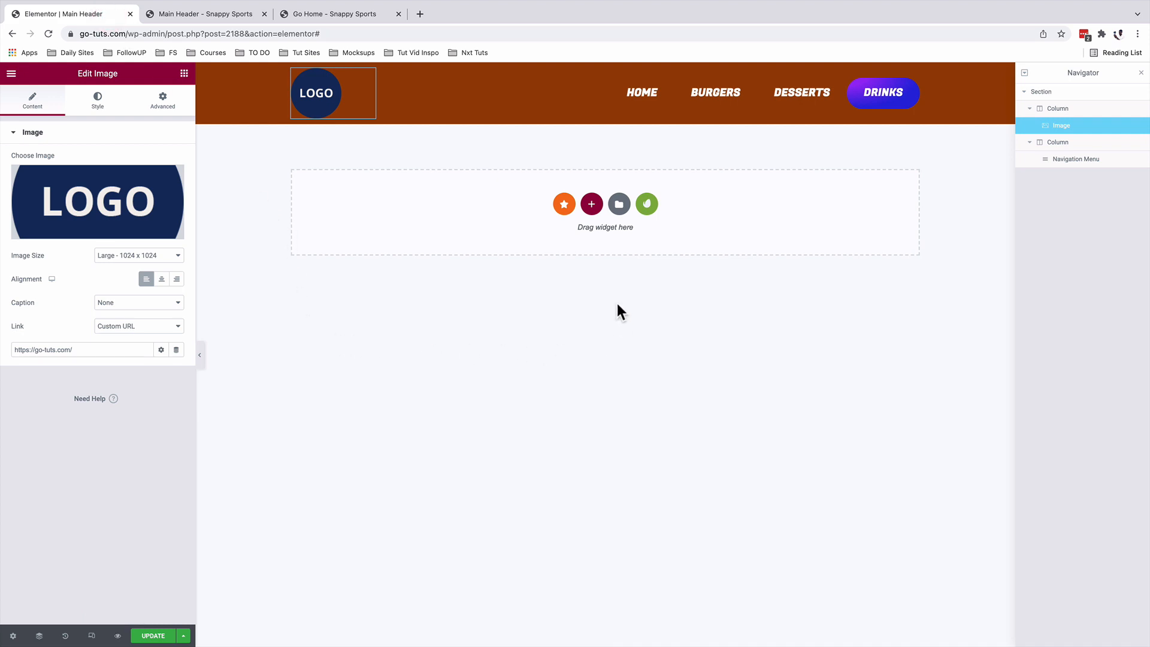
pyautogui.click(591, 204)
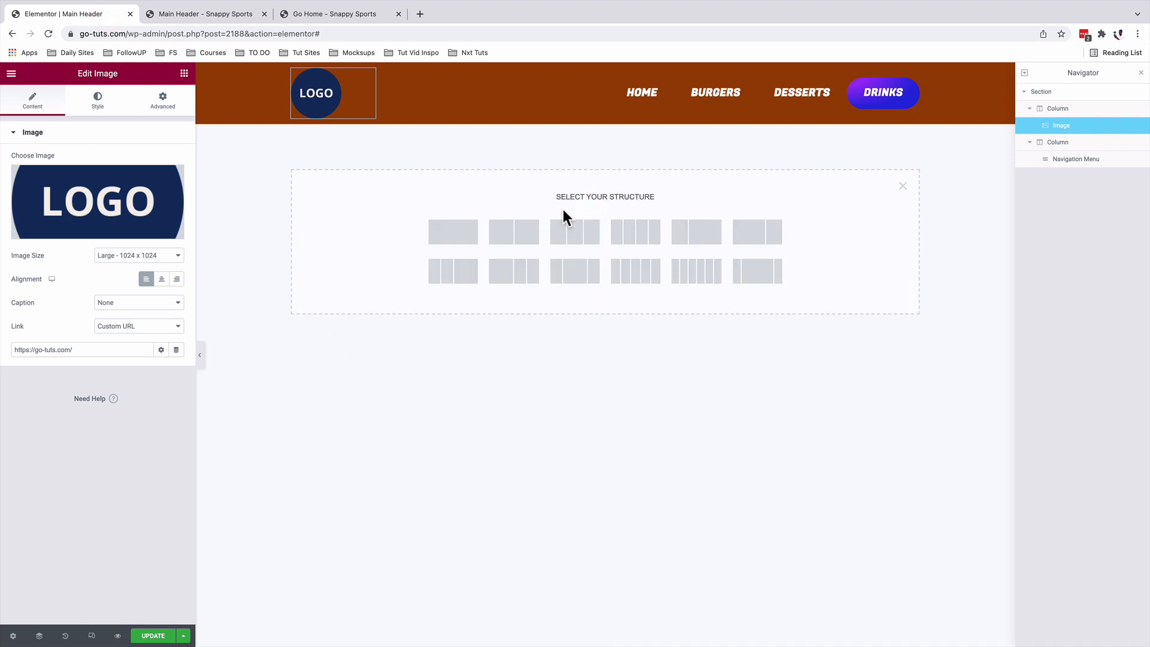
pyautogui.click(507, 239)
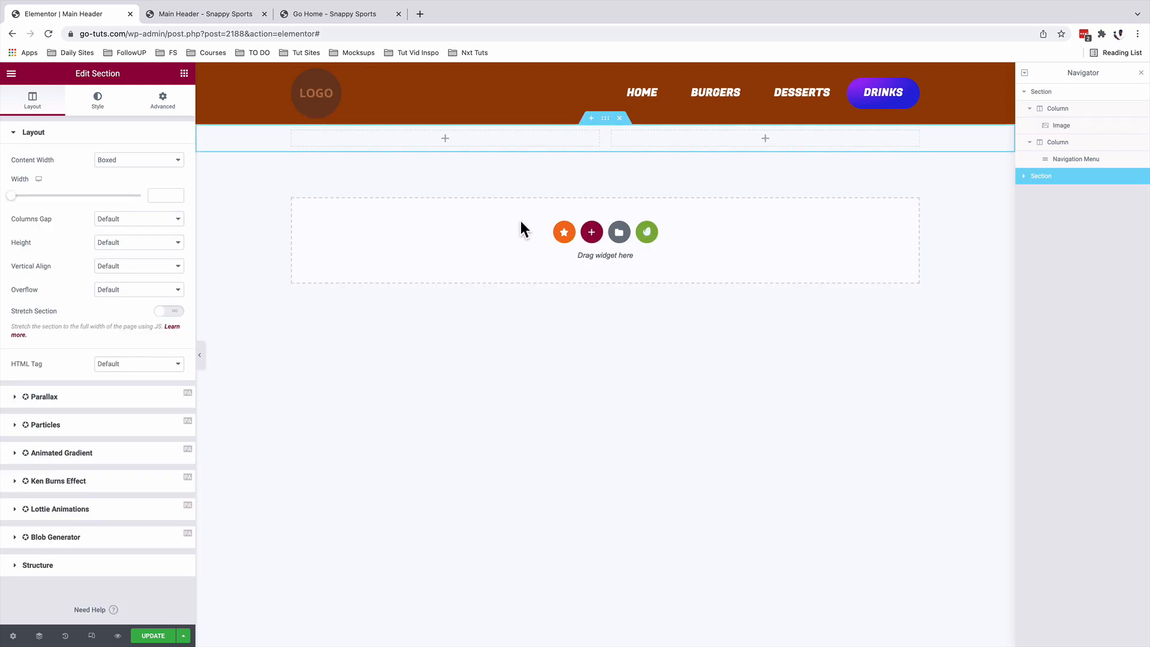
# Find the Icon List widget and place it in the first column of the new section.
pyautogui.click(183, 74)
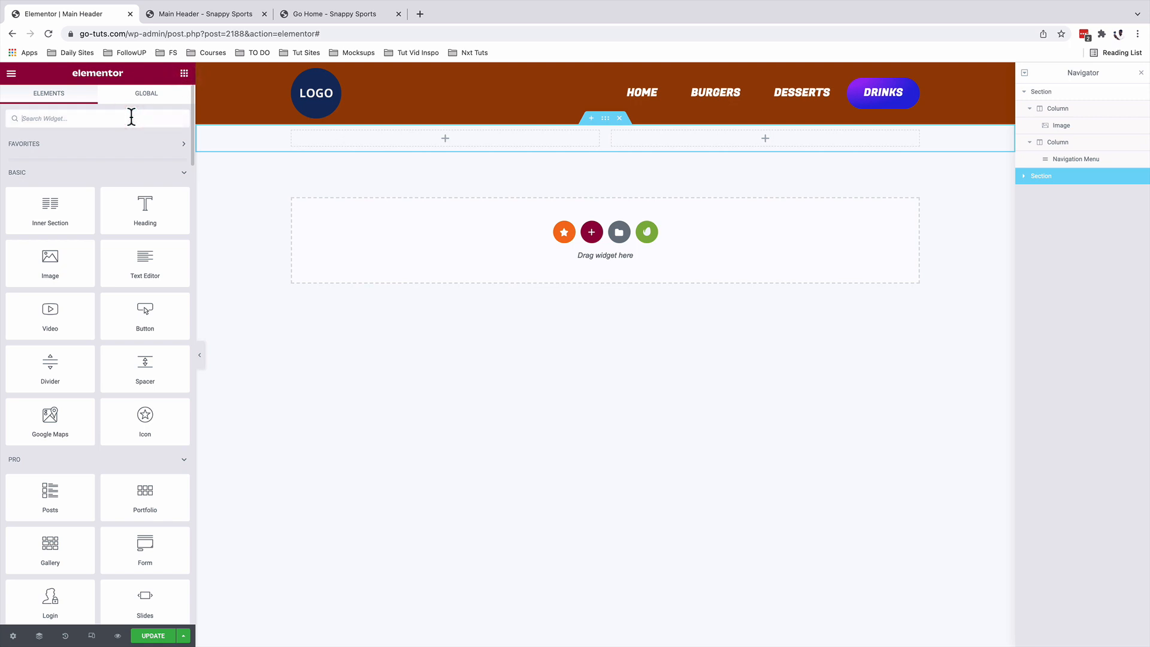
pyautogui.write('icon')
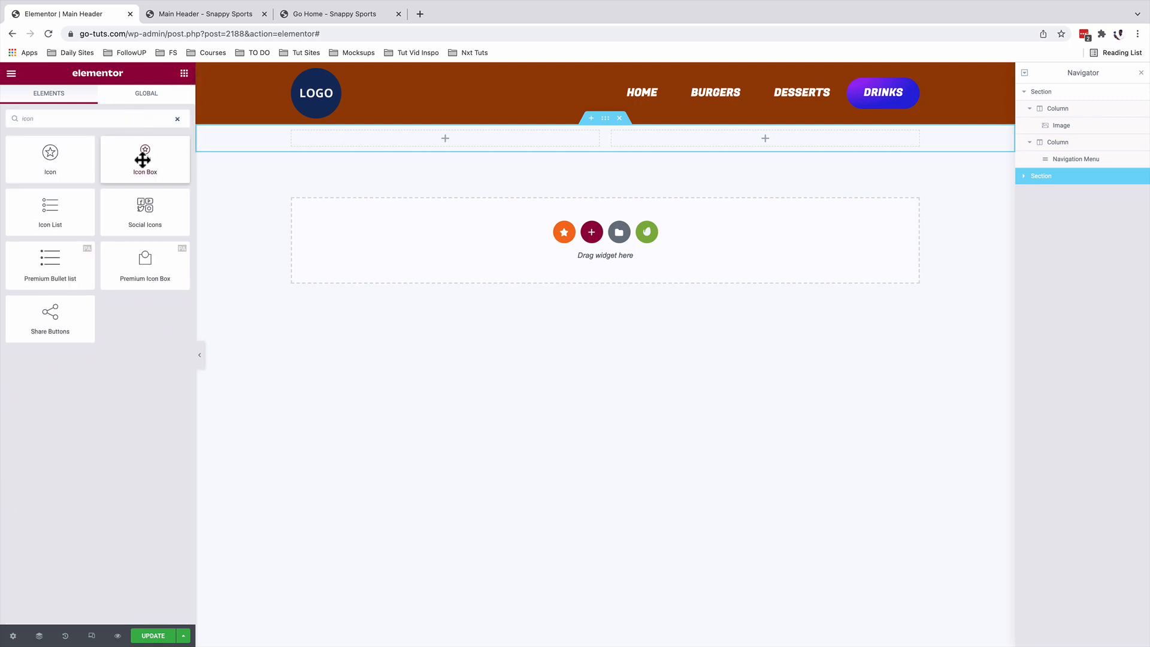
pyautogui.moveTo(66, 220); pyautogui.dragTo(408, 143)
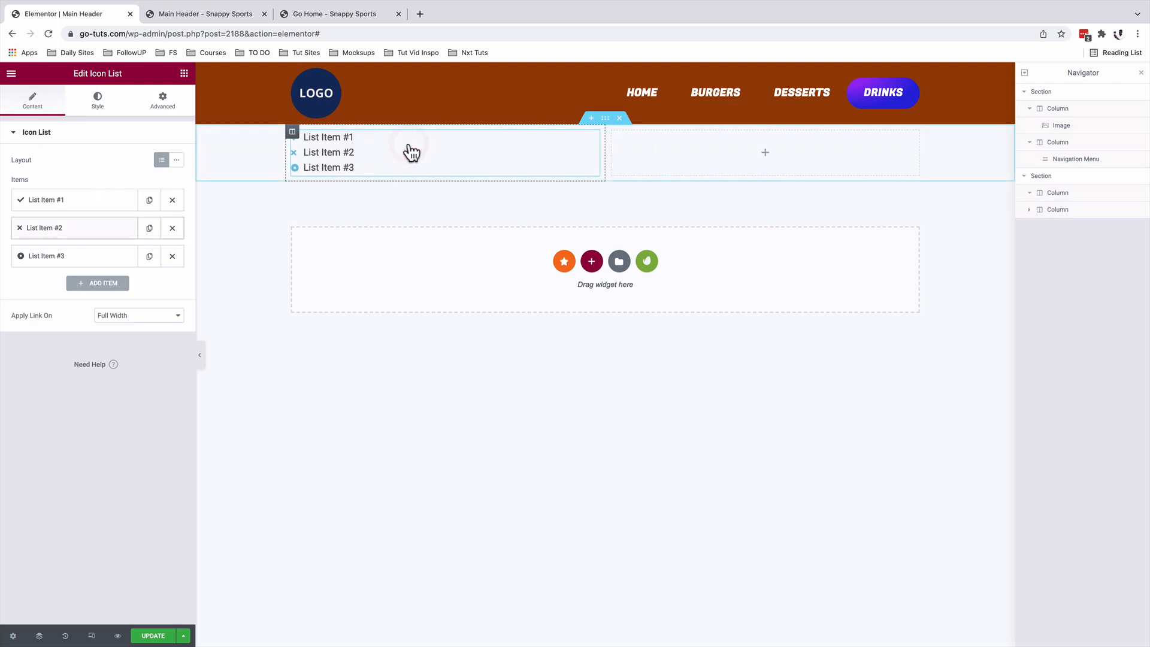
# Find the Social Icons widget and place it in the new section's empty second column.
pyautogui.click(184, 73)
pyautogui.write('soci')
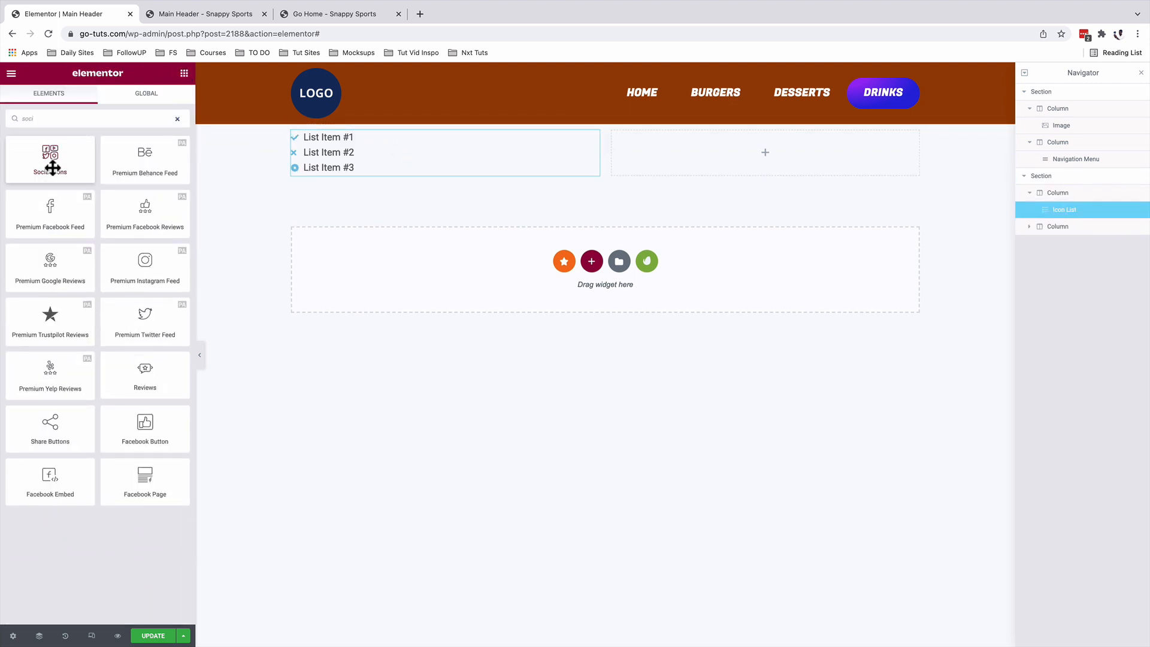
pyautogui.moveTo(53, 167); pyautogui.dragTo(746, 163)
pyautogui.click(599, 155)
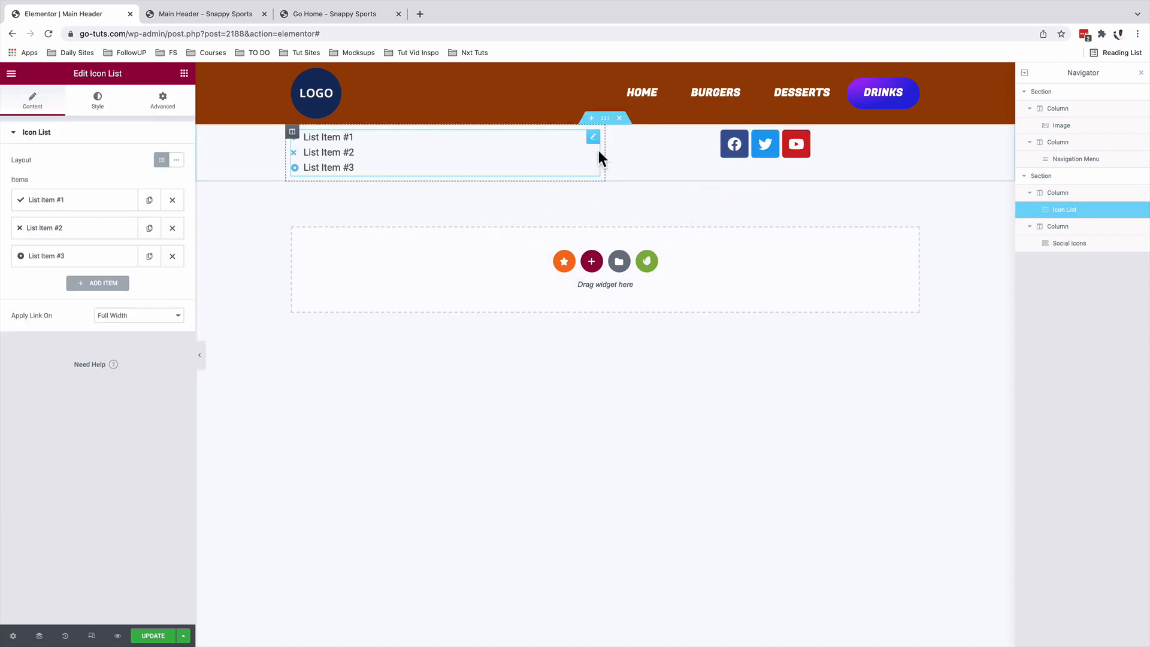
# Give the new section a classic background with the color #EDE7DB.
pyautogui.click(606, 120)
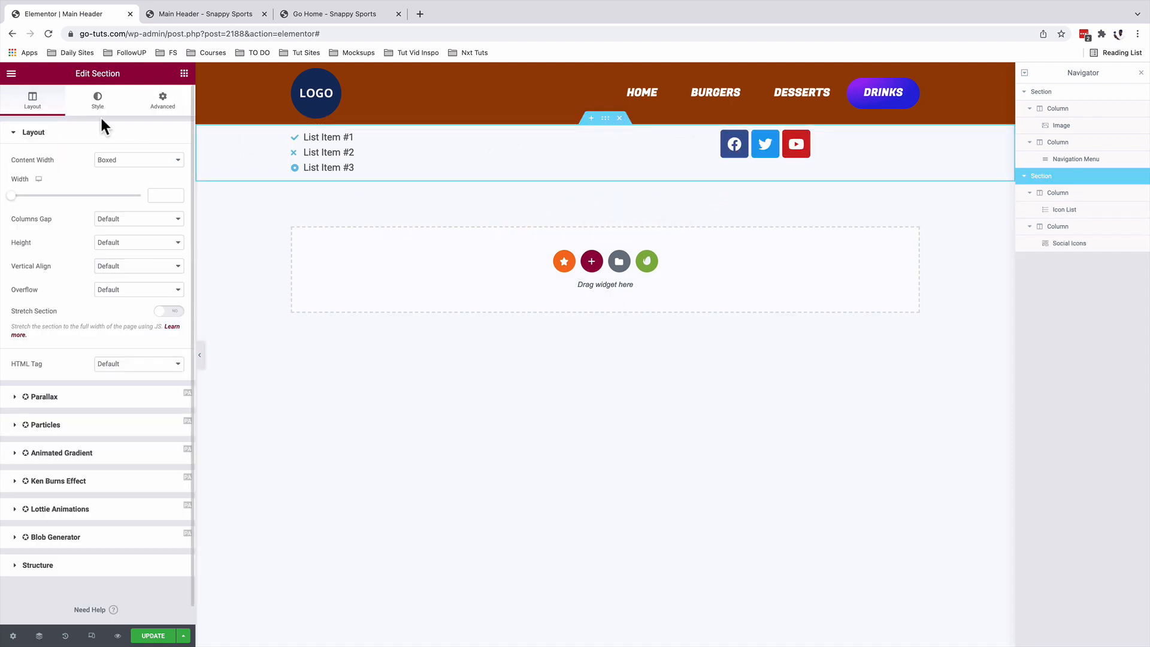
pyautogui.click(97, 101)
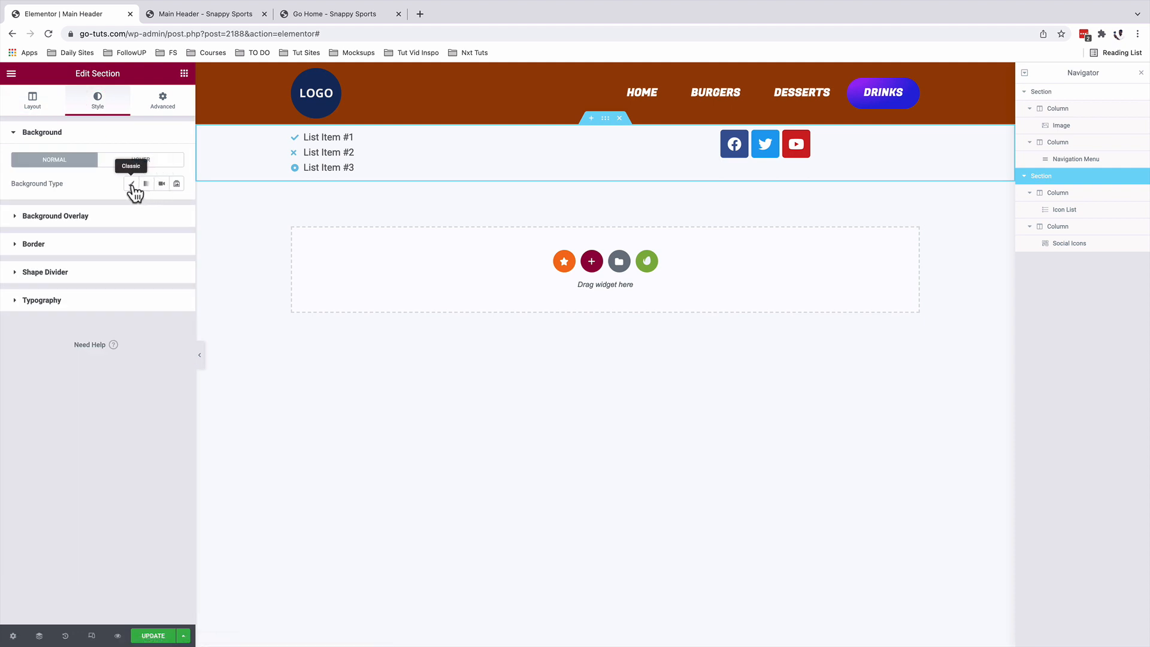
pyautogui.click(131, 184)
pyautogui.click(176, 210)
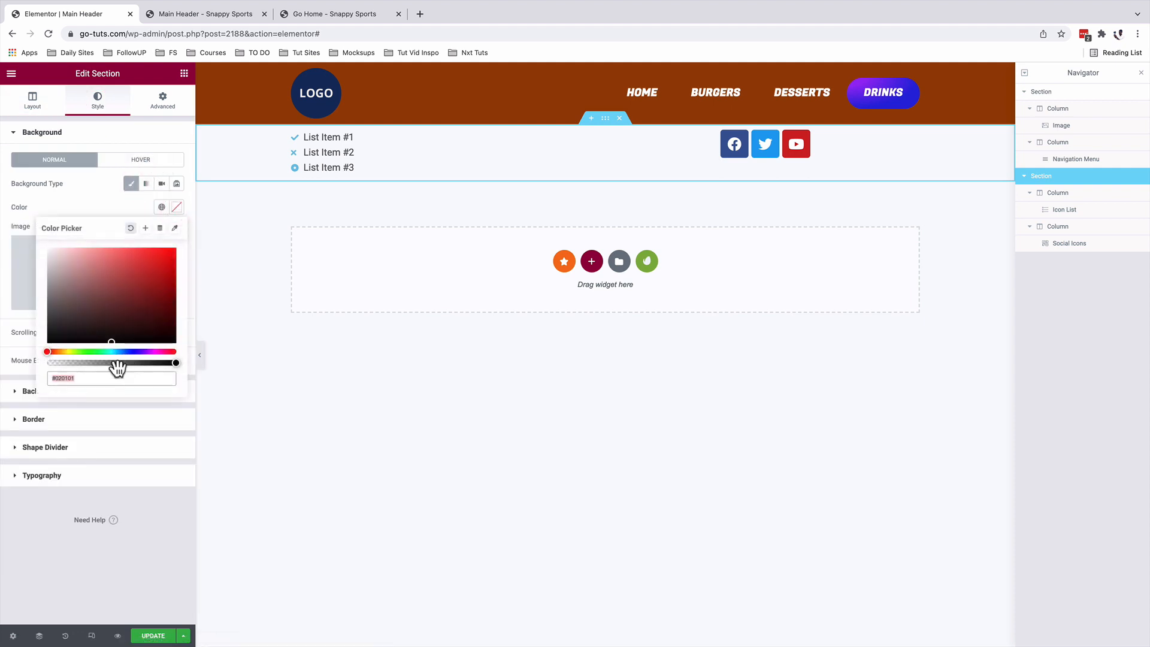
pyautogui.doubleClick(113, 377)
pyautogui.write('EDE7DB')
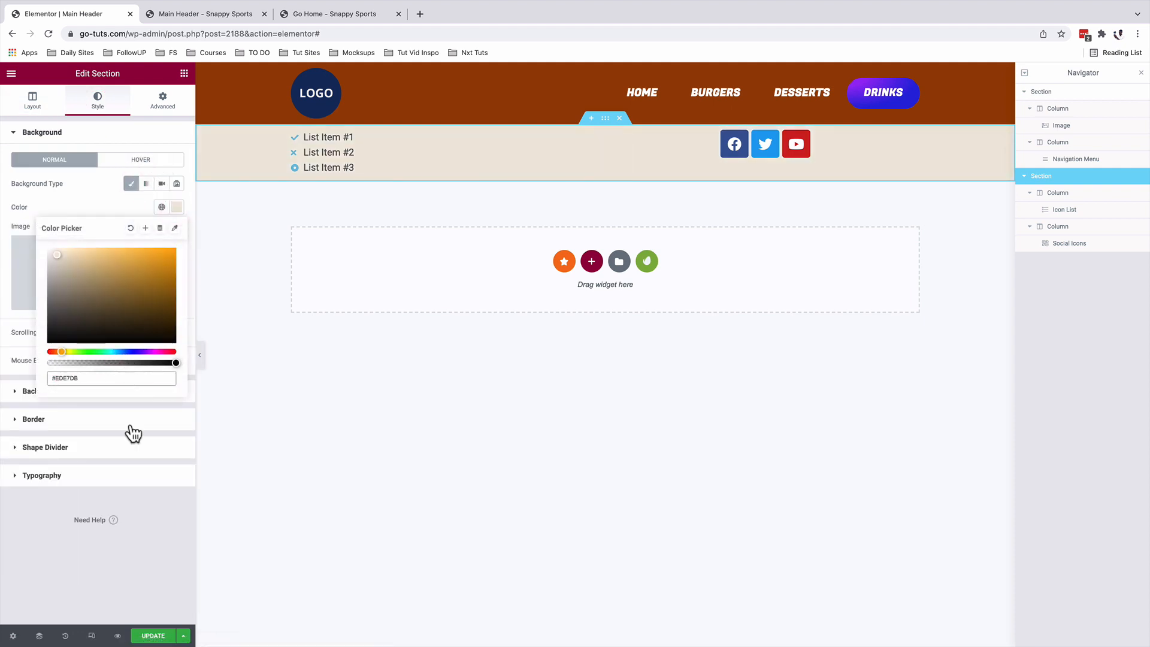
pyautogui.click(150, 516)
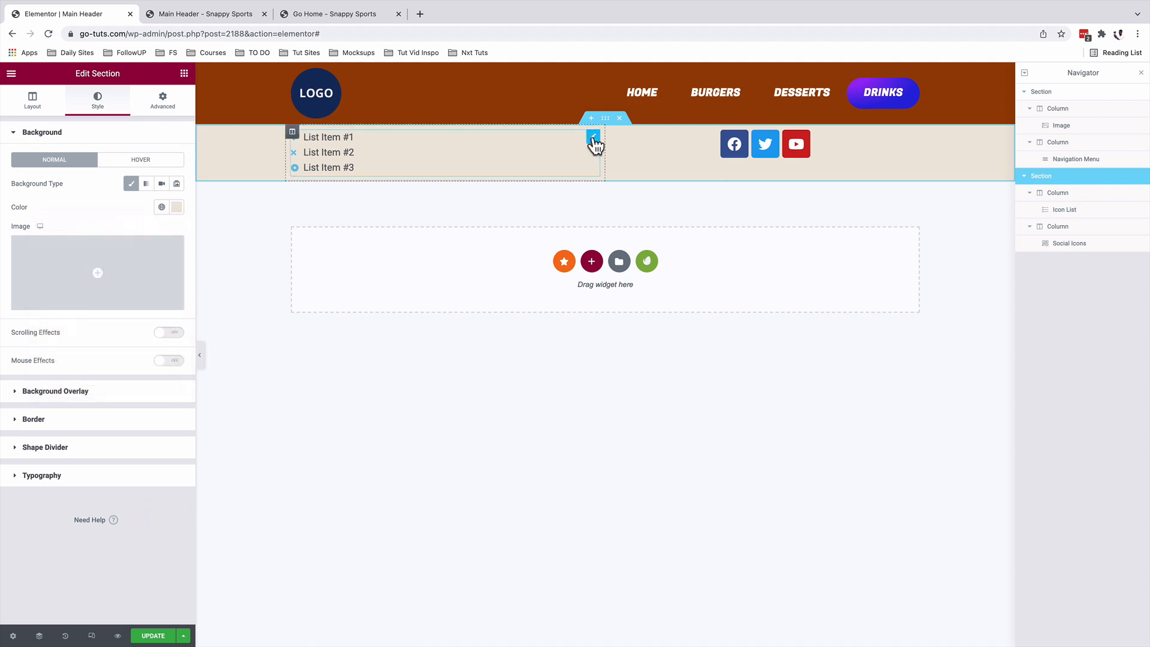
# Switch the icon list to the inline layout.
pyautogui.click(593, 137)
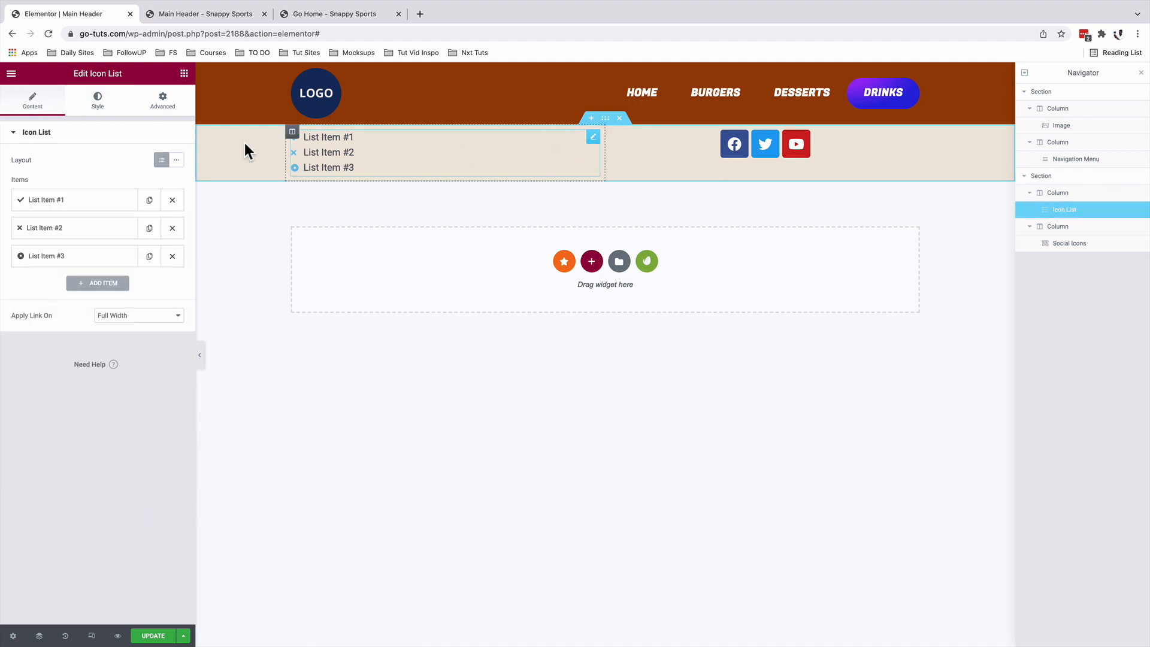
pyautogui.click(177, 161)
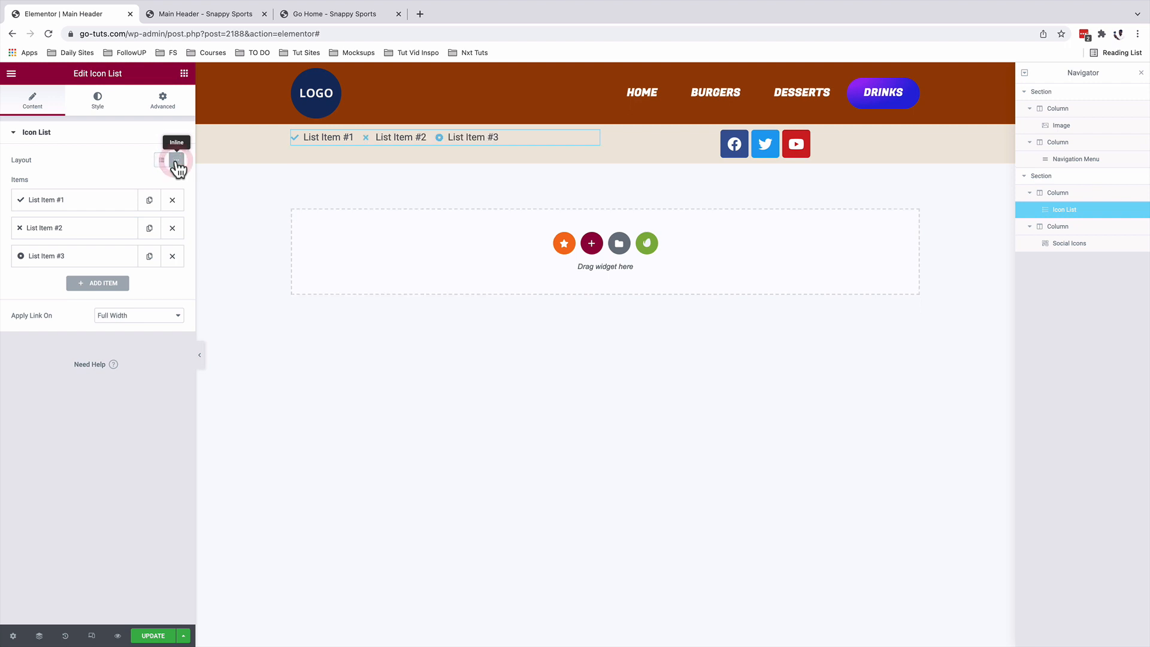
# Color the icon list's icons with the global color Brown and set their size to 7.
pyautogui.click(98, 103)
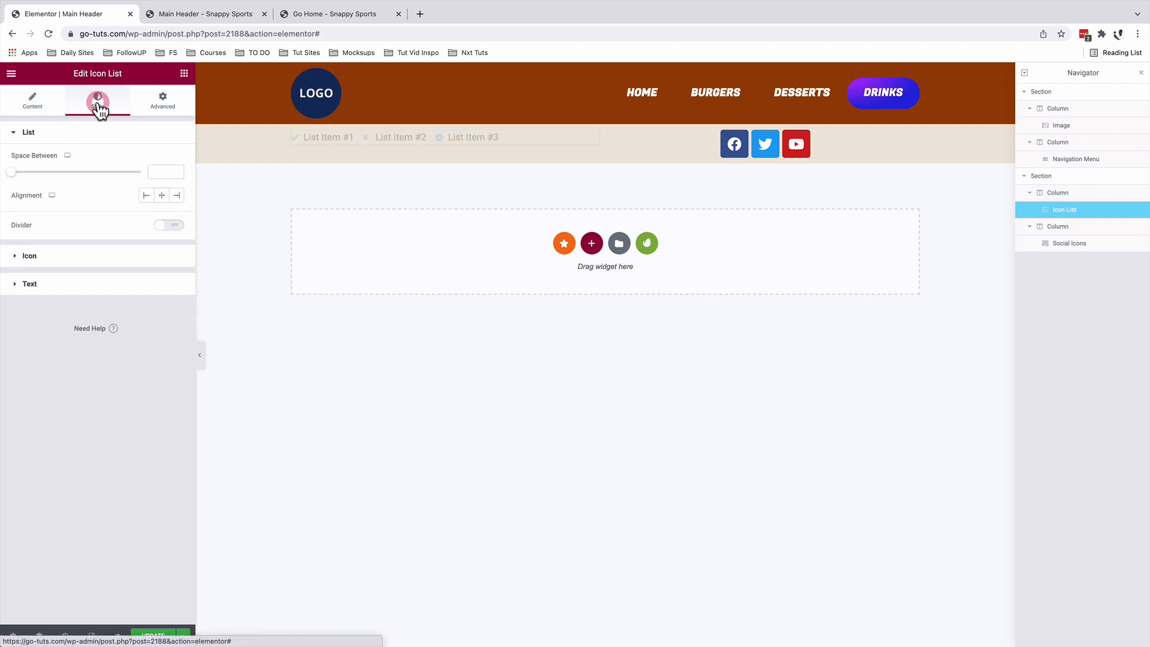
pyautogui.click(67, 258)
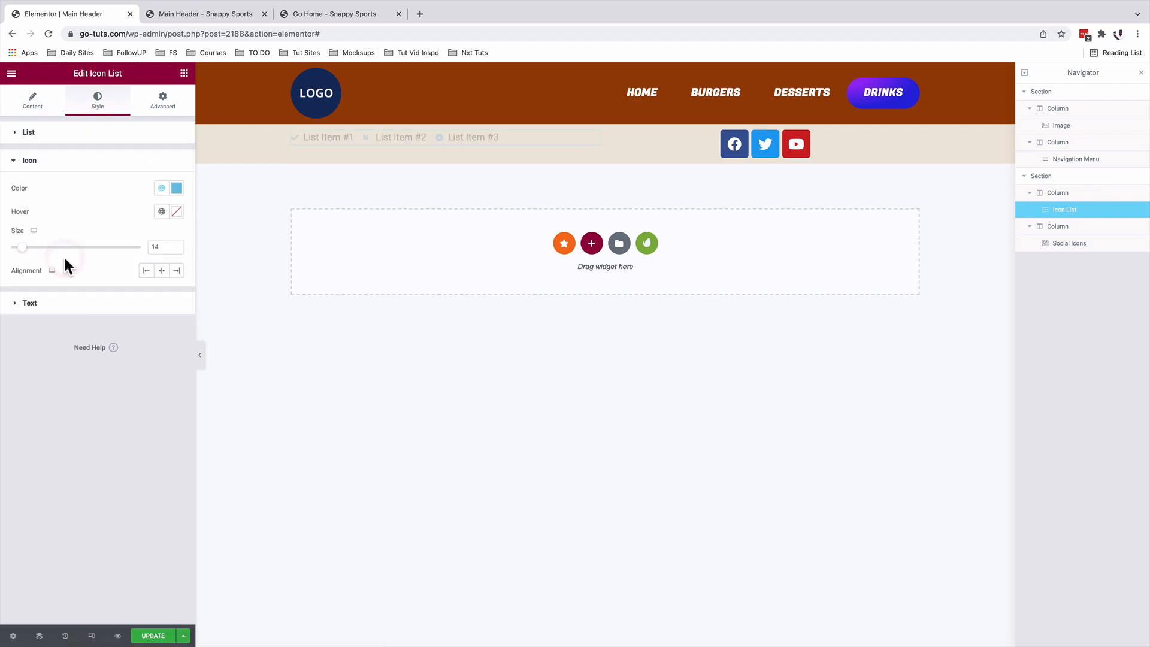
pyautogui.click(161, 188)
pyautogui.scroll(-5, 111, 347)
pyautogui.click(76, 362)
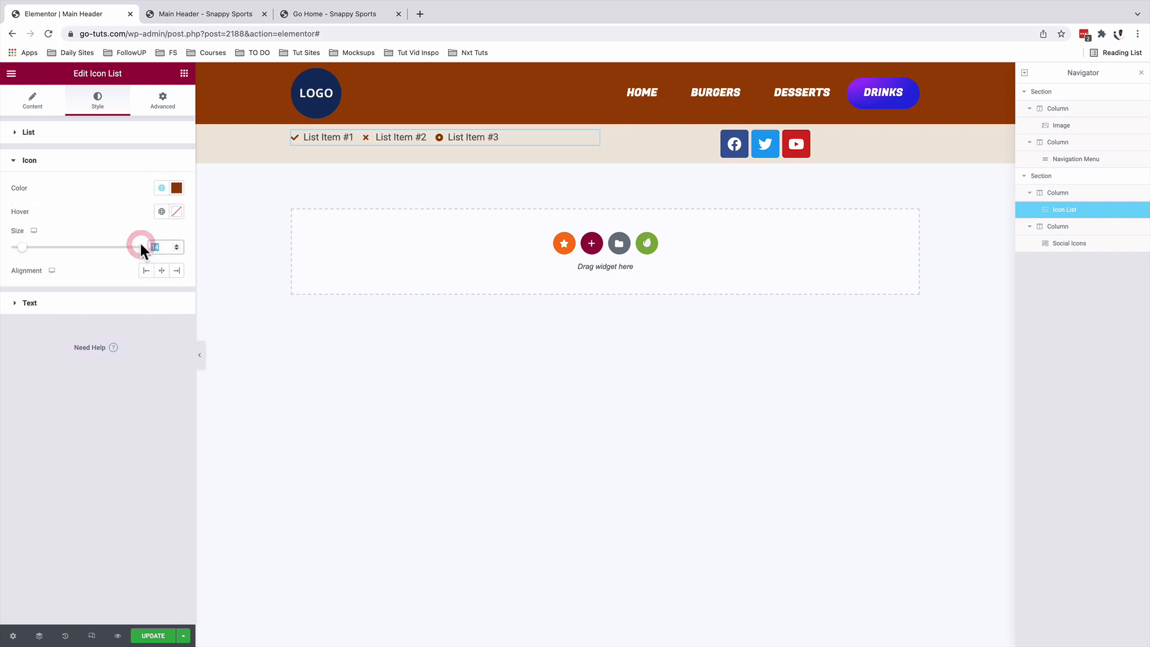
pyautogui.write('7')
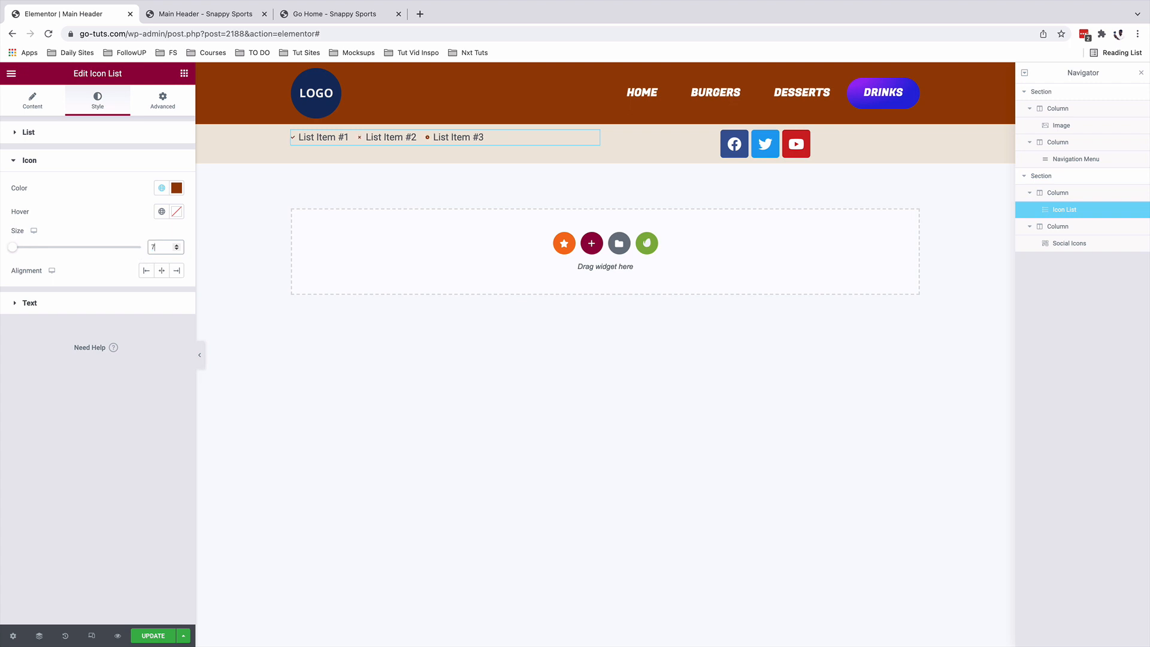
# Set the icon list's text to the global color Orange 1 with a text indent of 7.
pyautogui.click(67, 303)
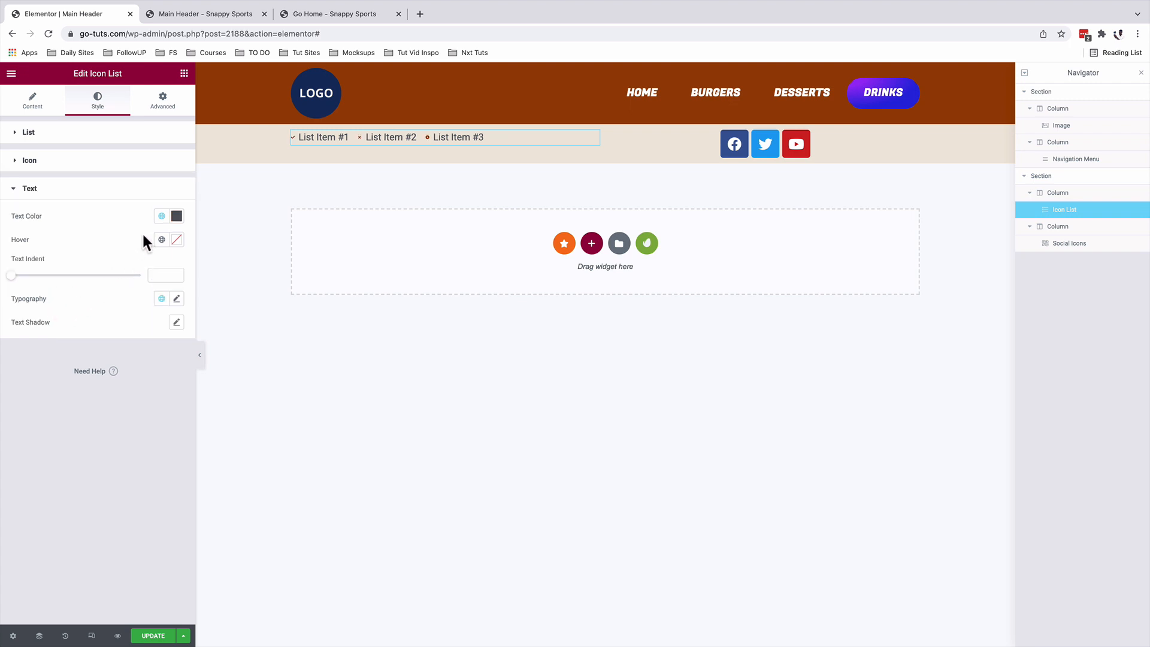
pyautogui.click(162, 217)
pyautogui.scroll(-5, 104, 353)
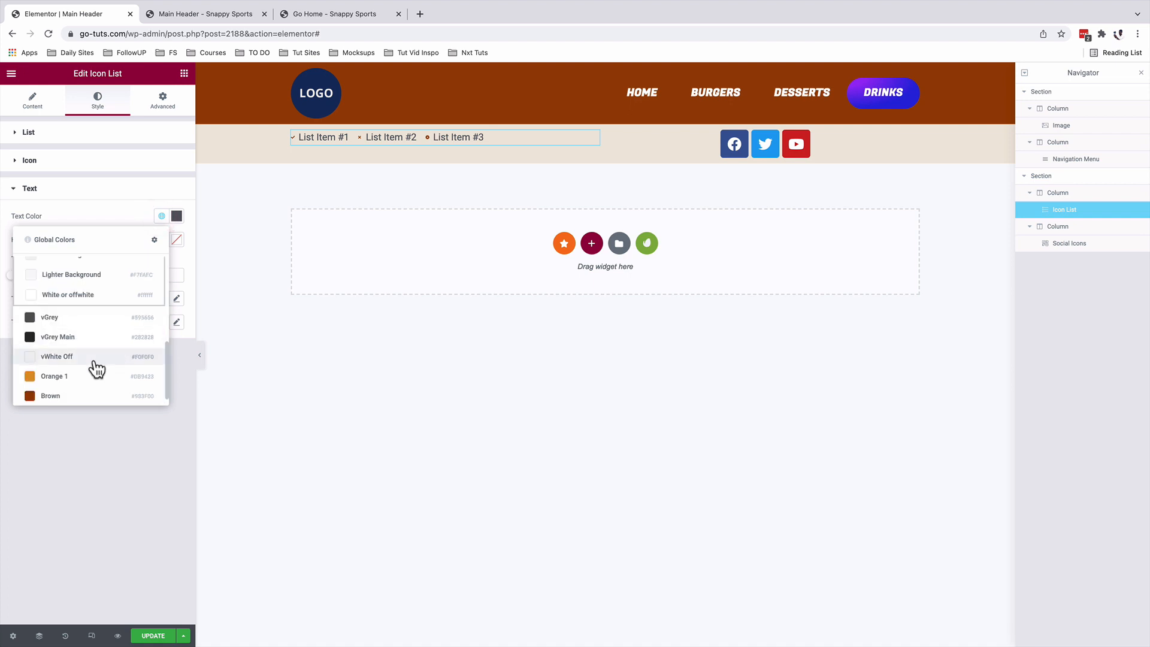
pyautogui.click(67, 376)
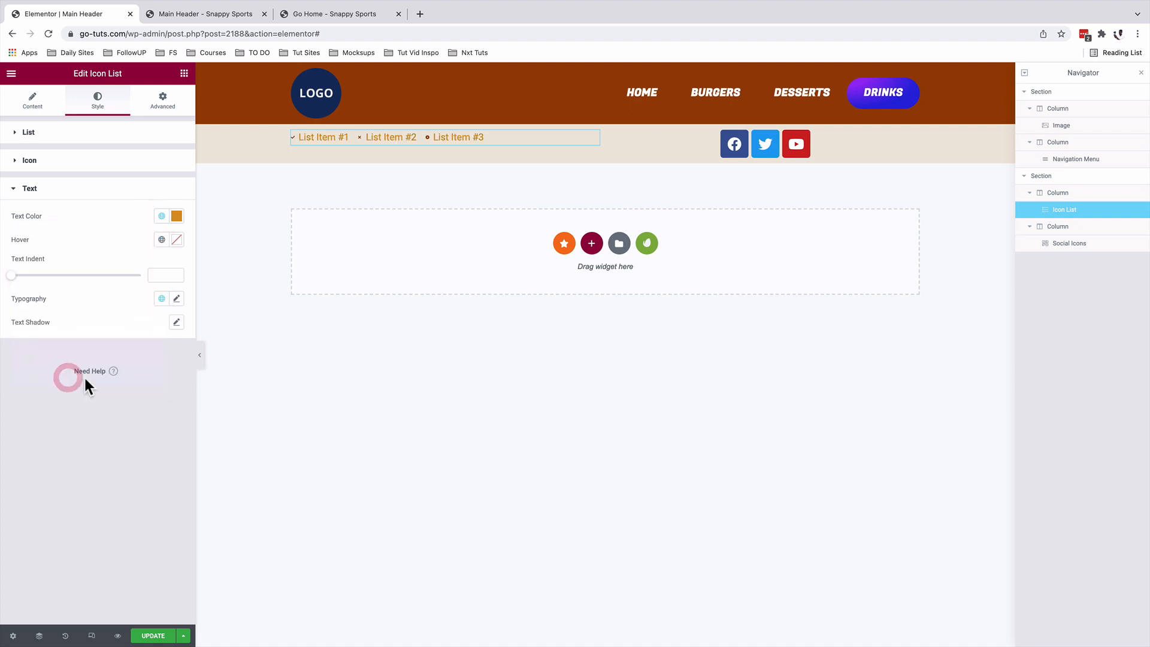
pyautogui.click(161, 276)
pyautogui.write('7')
# Set the icon list's text typography to Montserrat, size 0.8 em and weight 500.
pyautogui.click(176, 298)
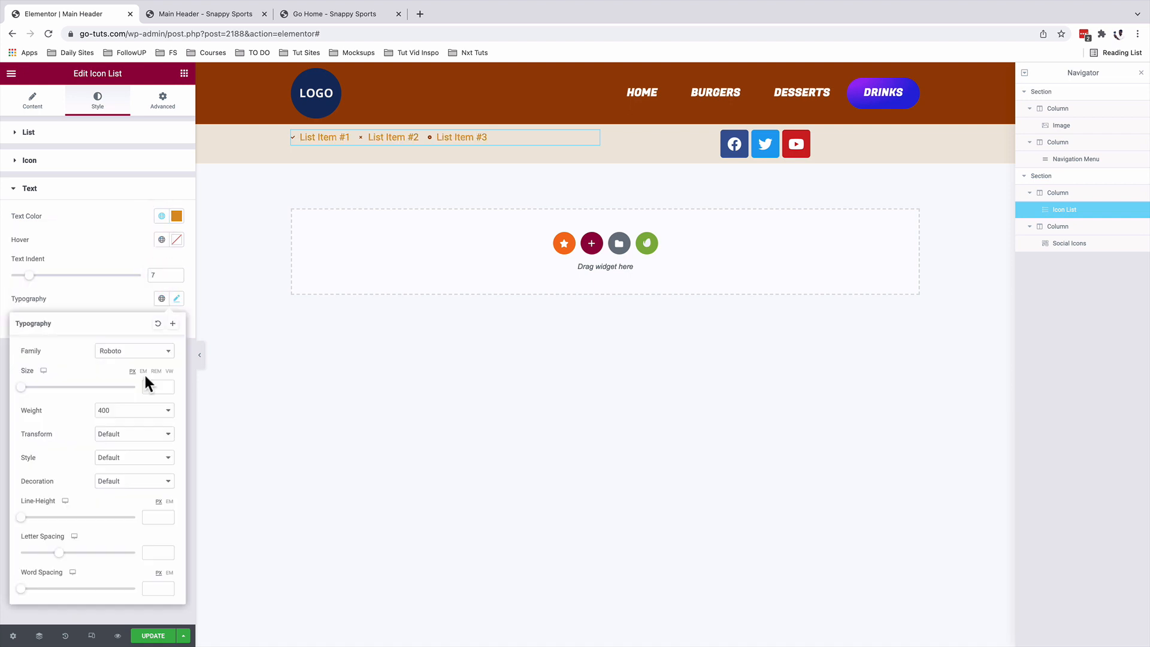
pyautogui.click(151, 384)
pyautogui.write('0.8')
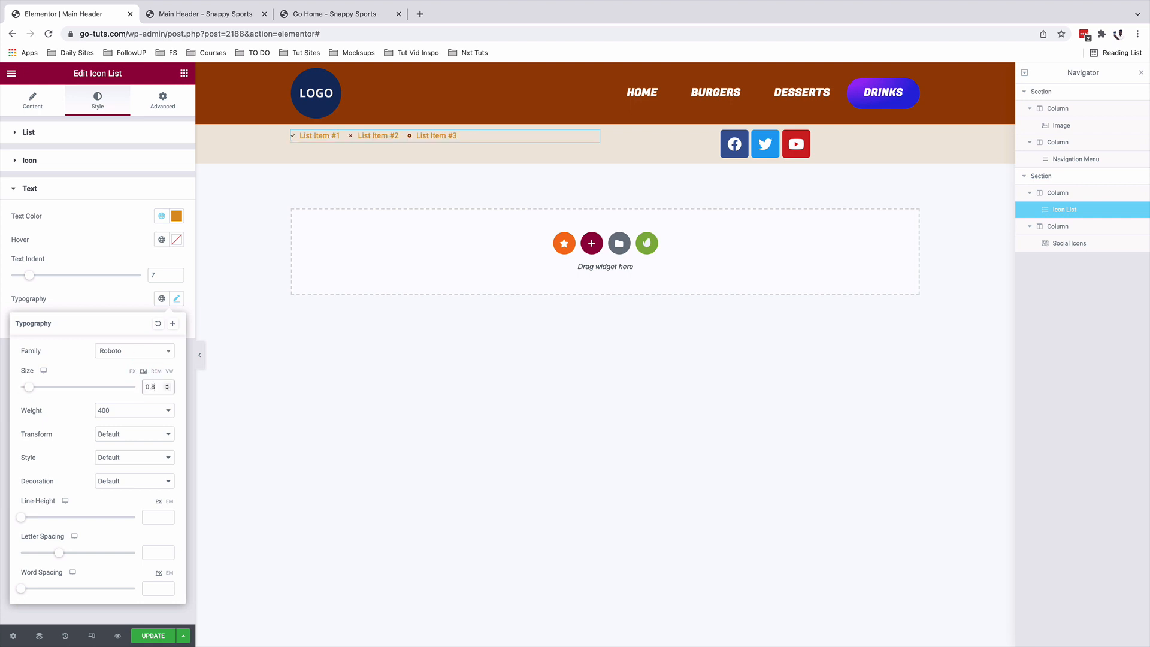
pyautogui.click(119, 413)
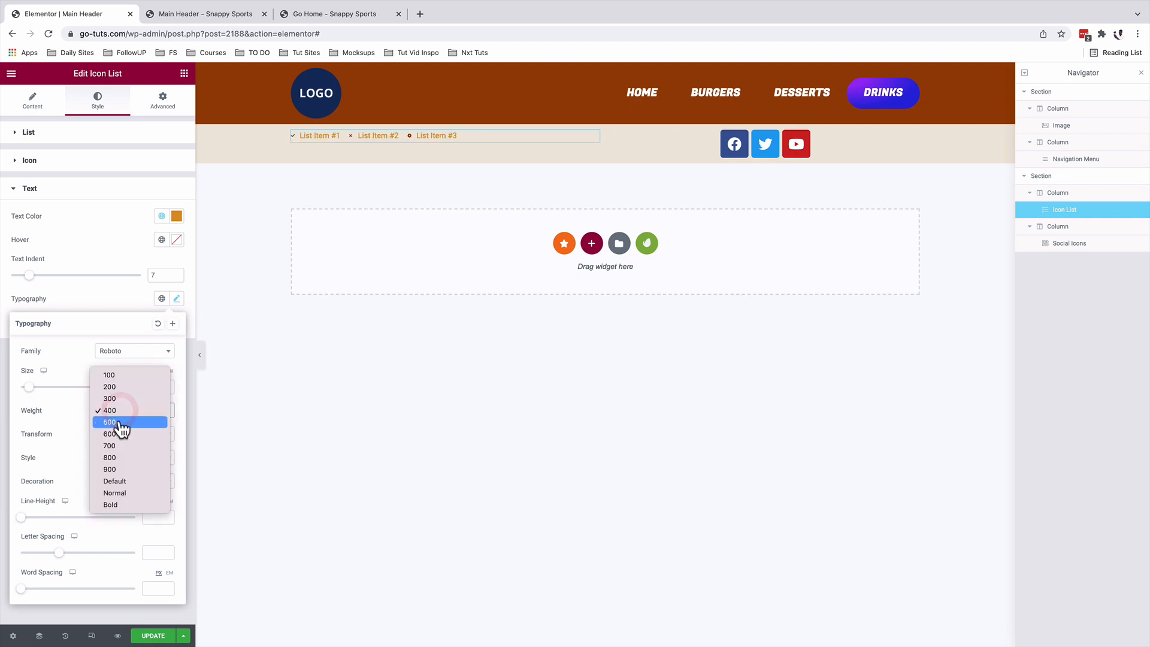
pyautogui.click(121, 424)
pyautogui.click(134, 351)
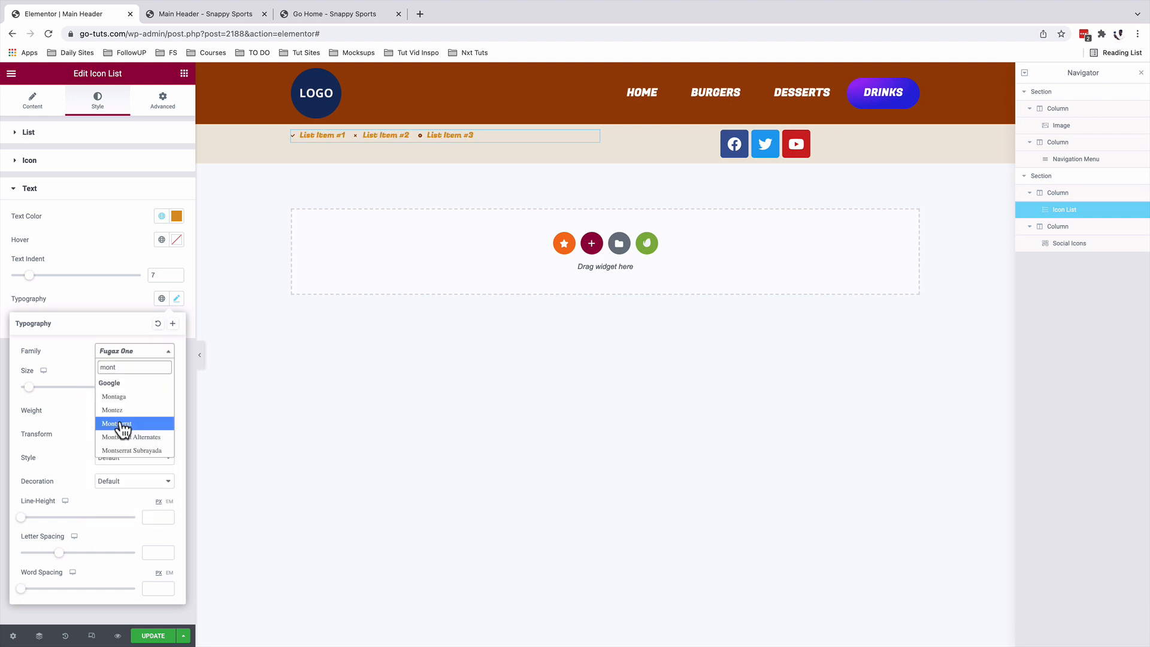
pyautogui.click(122, 427)
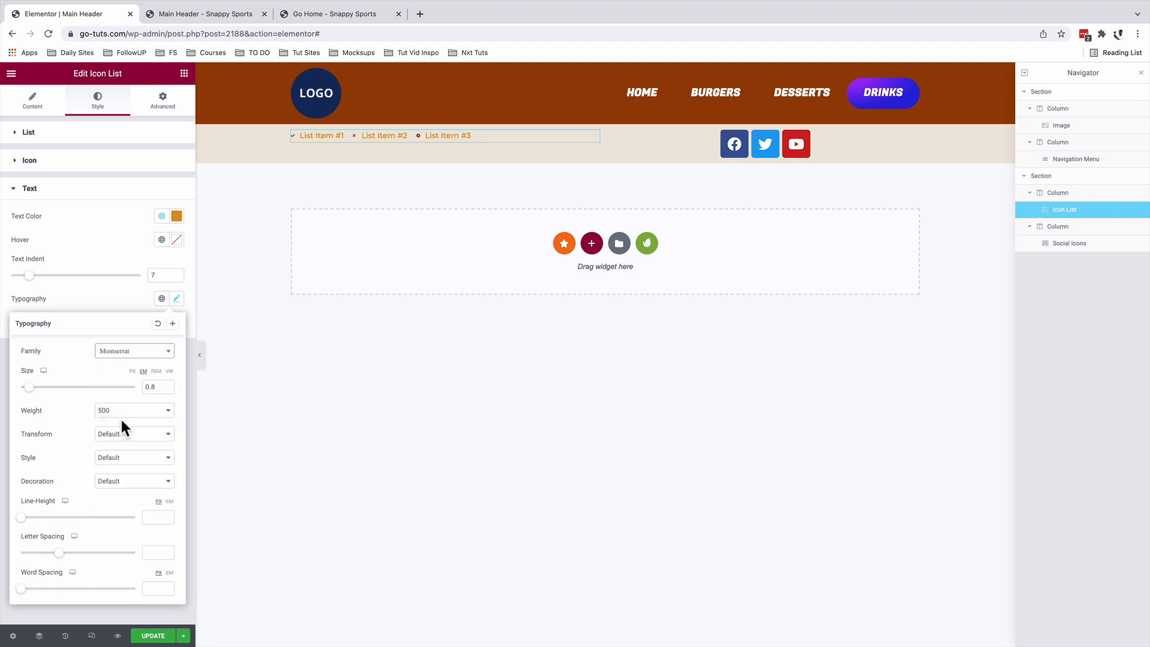
pyautogui.click(63, 157)
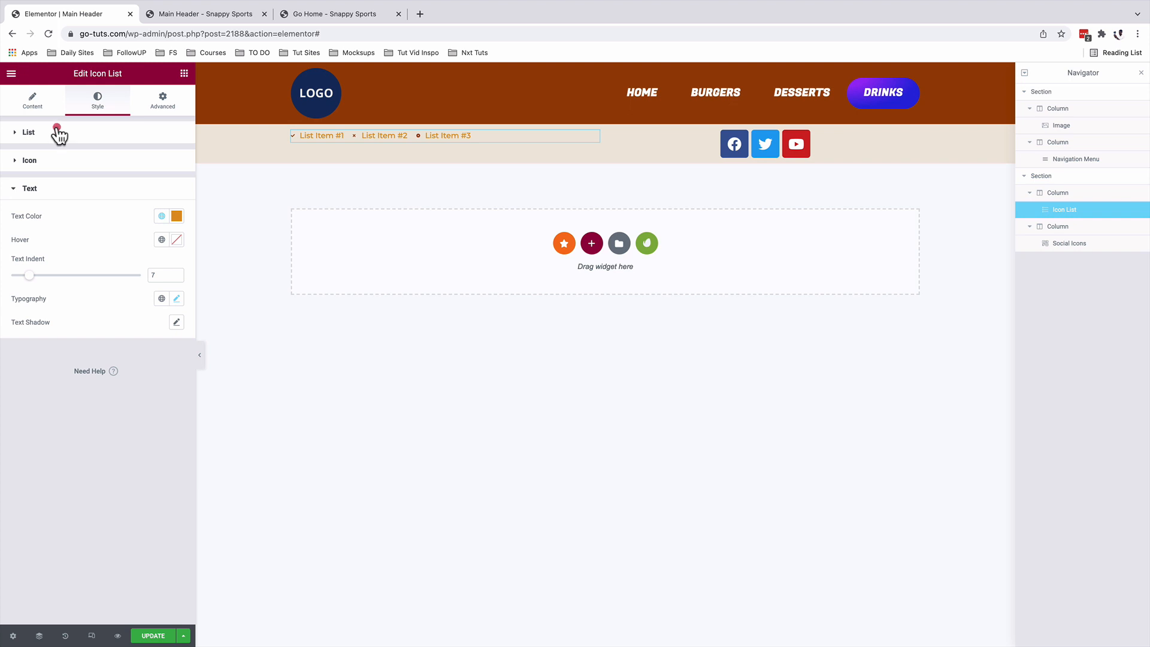
# Set the space between the icon list's items to 30 and align the list left.
pyautogui.click(58, 133)
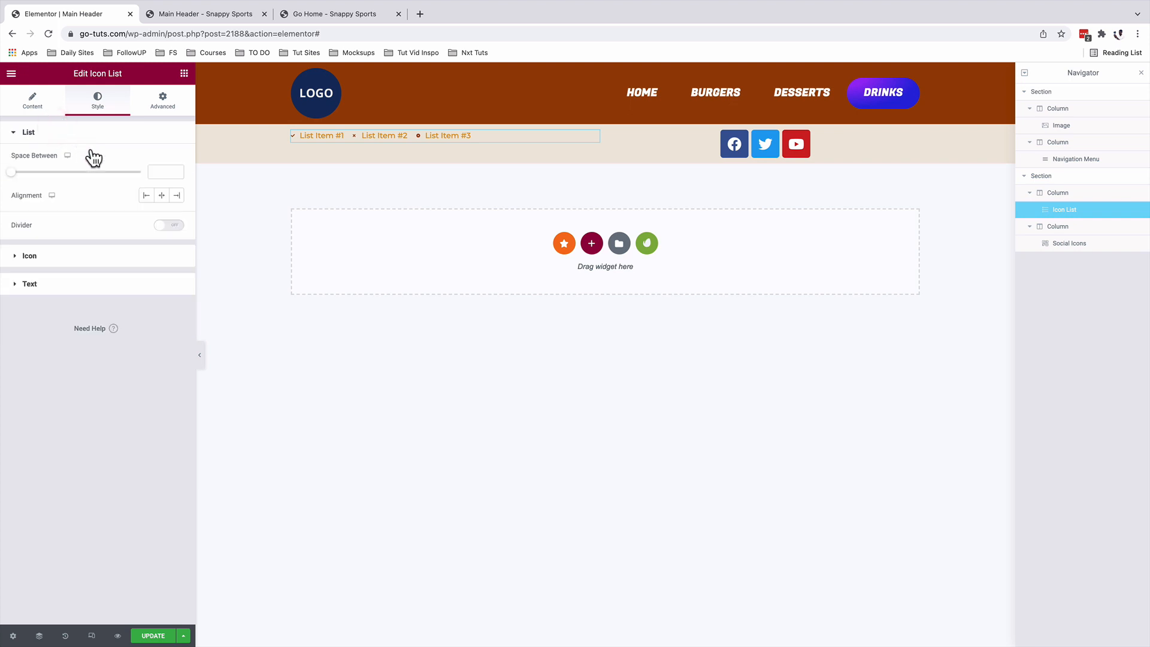
pyautogui.click(157, 173)
pyautogui.write('30')
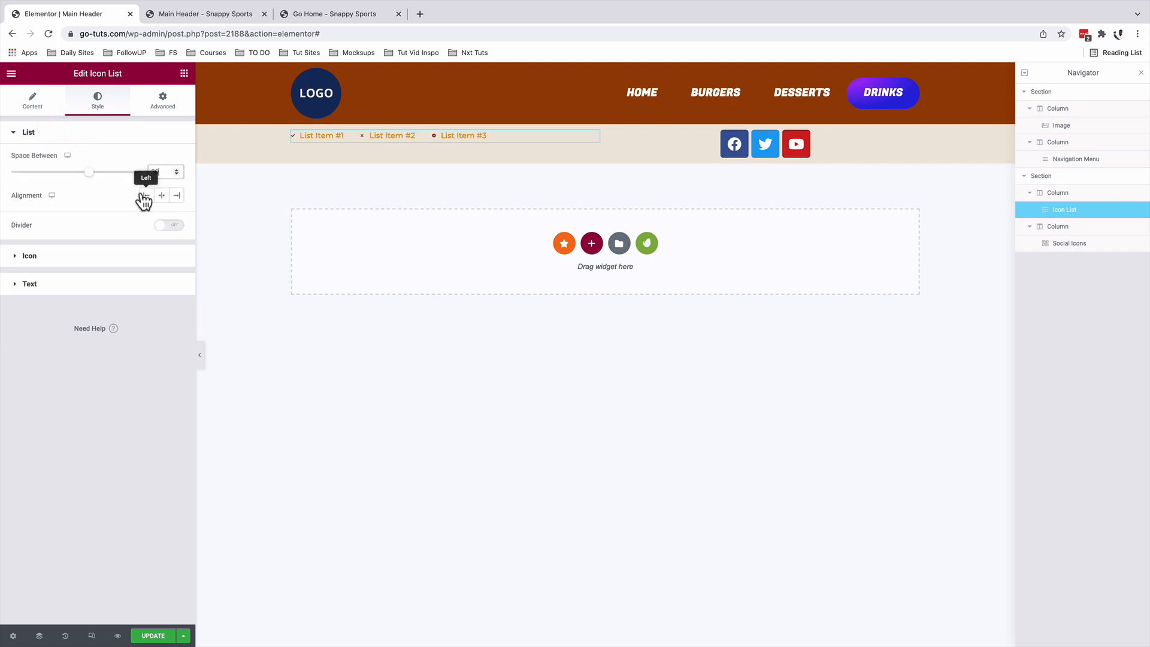
pyautogui.click(144, 196)
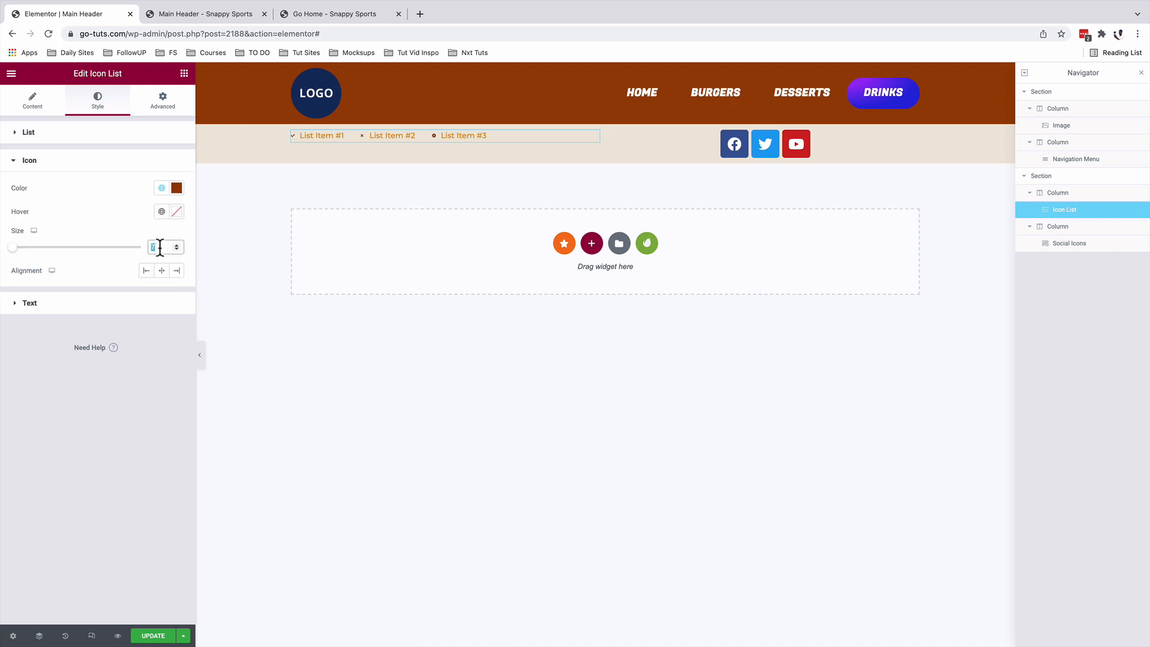
# Set the size of the icon list's icons to 14.
pyautogui.doubleClick(160, 247)
pyautogui.write('14')
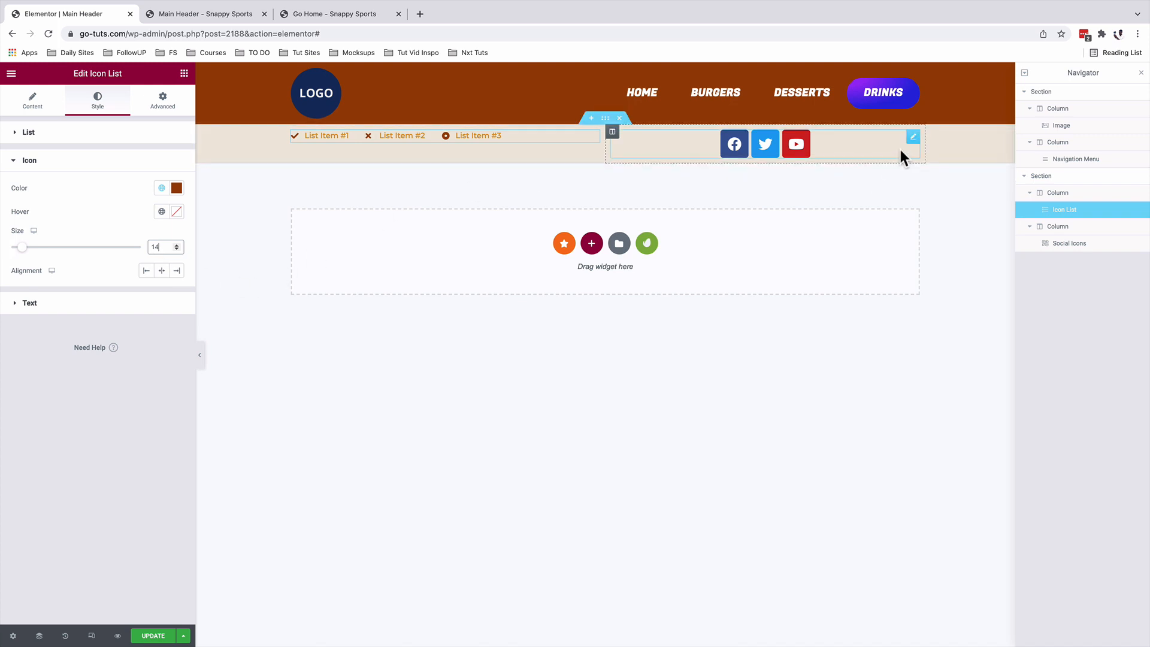
# Switch the social icons in the second bar to a custom color with a fully transparent primary color.
pyautogui.click(913, 139)
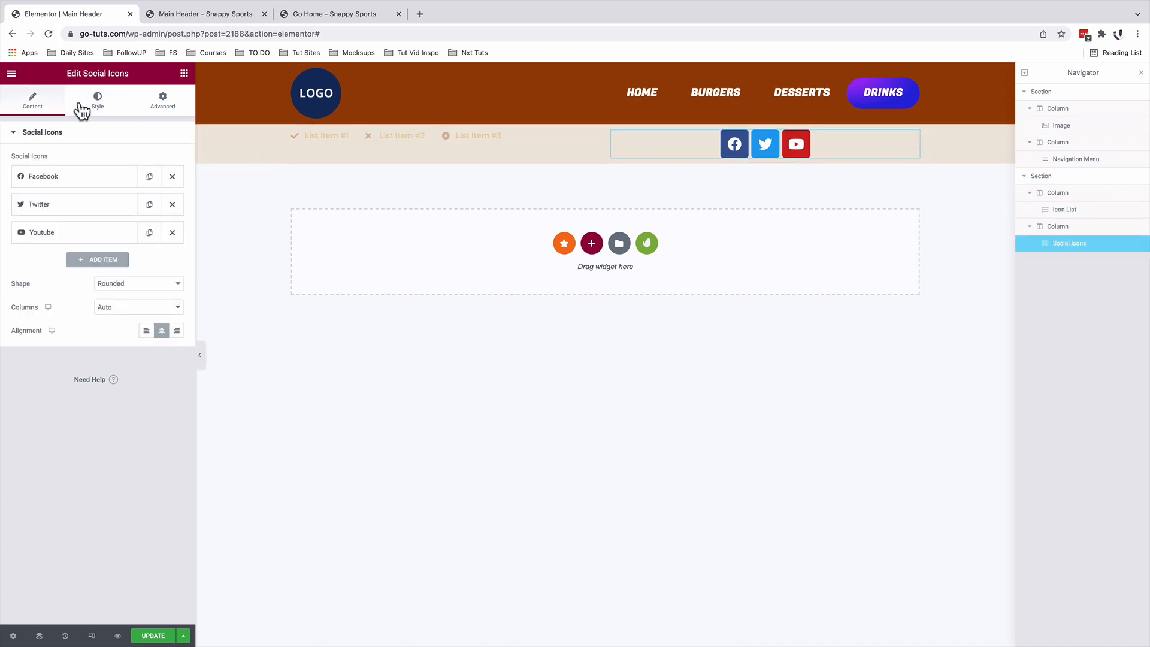
pyautogui.click(98, 106)
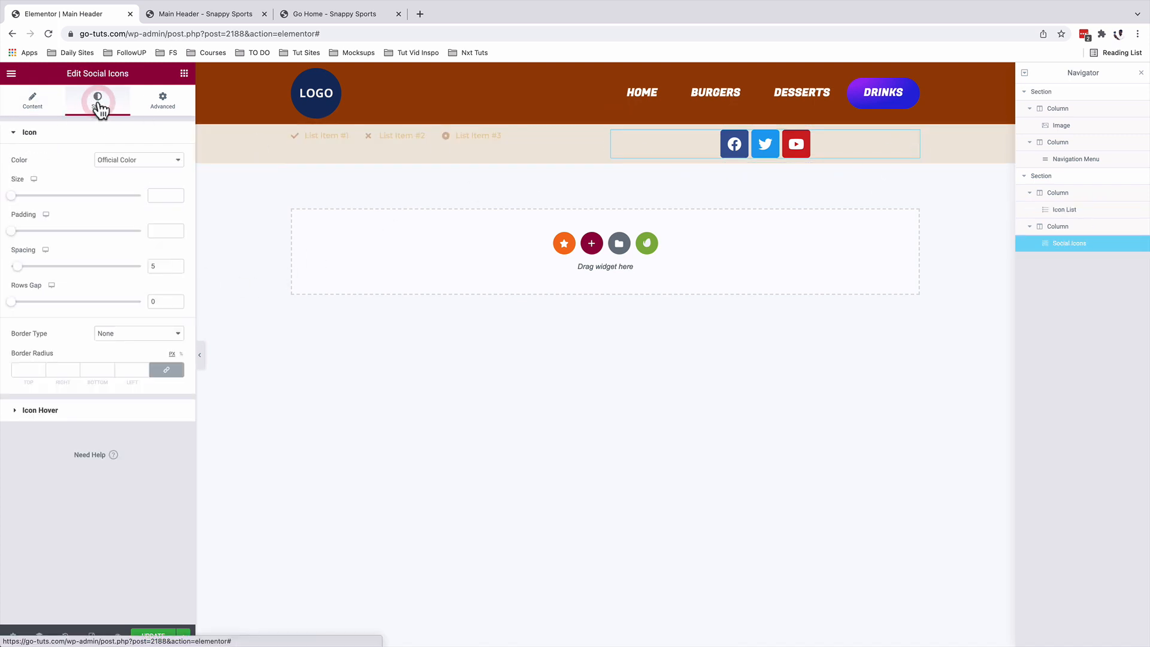
pyautogui.click(126, 160)
pyautogui.click(126, 172)
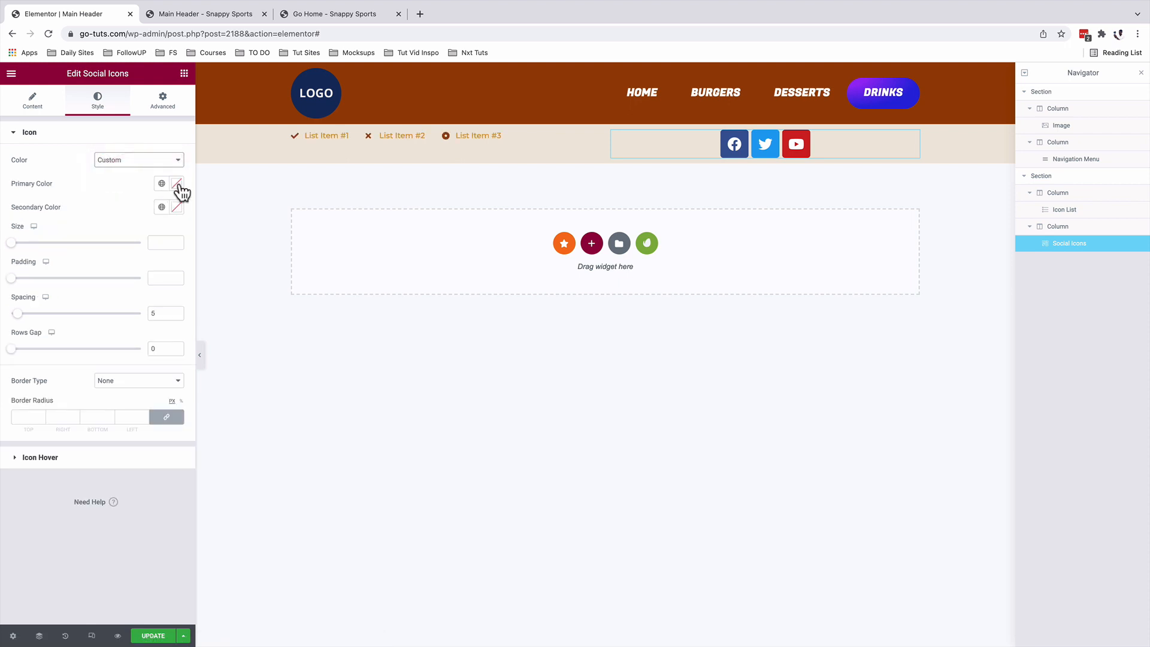
pyautogui.click(177, 184)
pyautogui.moveTo(174, 340); pyautogui.dragTo(28, 331)
pyautogui.click(110, 189)
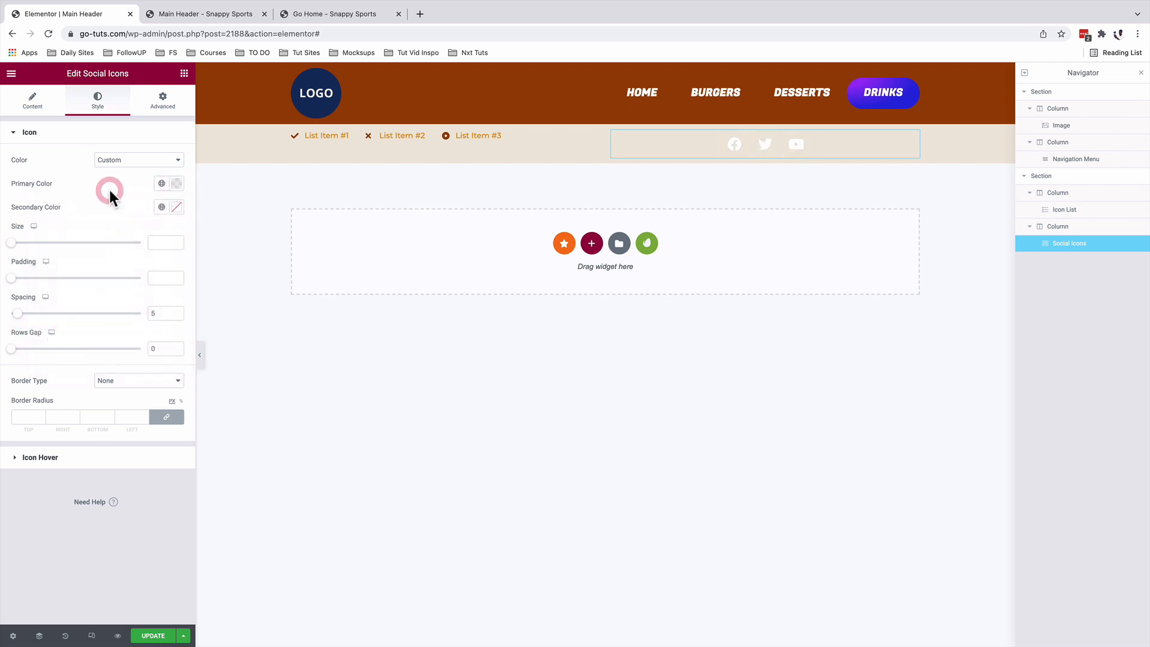
# Set the social icons' secondary color to the global color Brown.
pyautogui.click(162, 208)
pyautogui.scroll(-3, 104, 324)
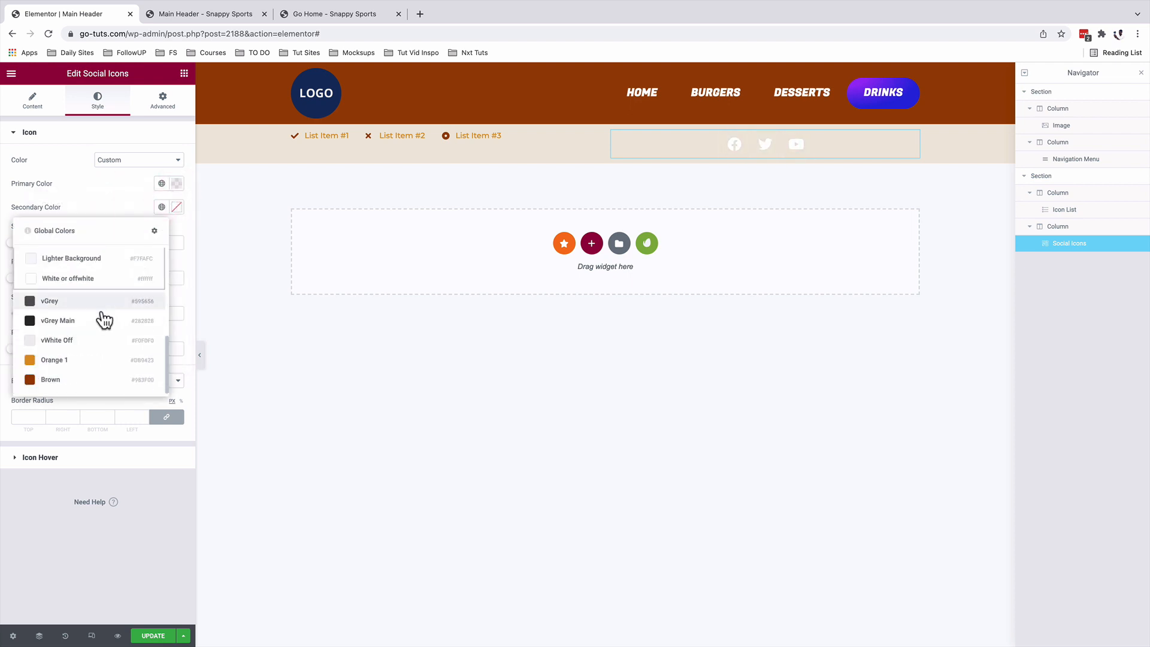
pyautogui.click(75, 381)
# Set the social icons' size to 15 and their spacing to 11.
pyautogui.click(160, 243)
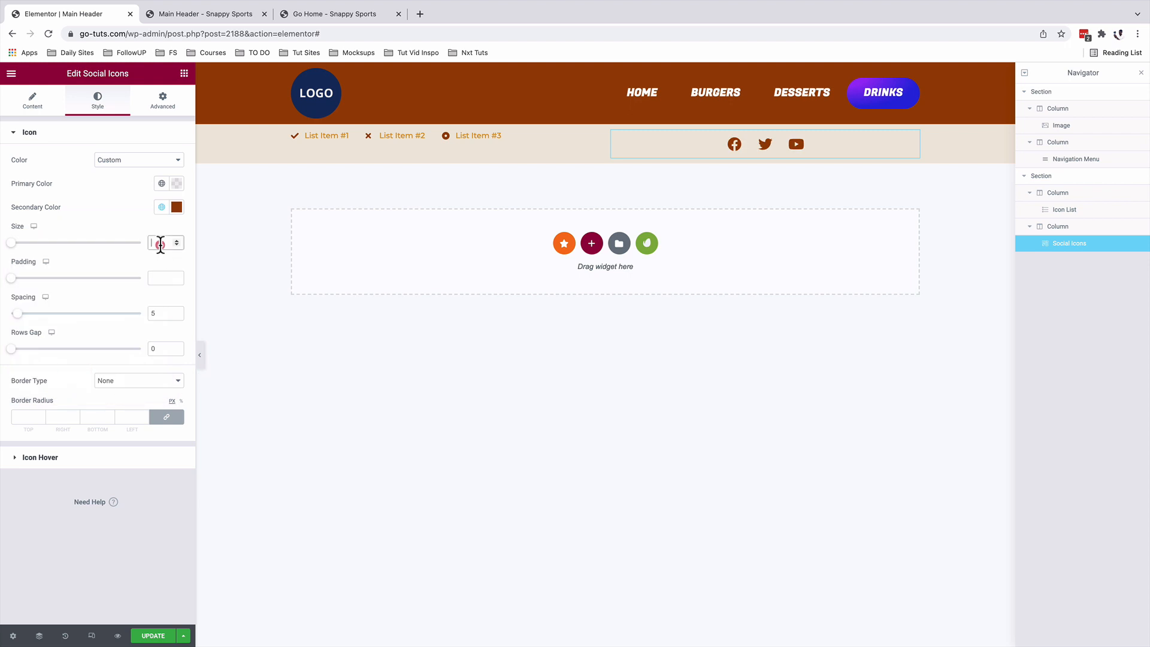
pyautogui.write('15')
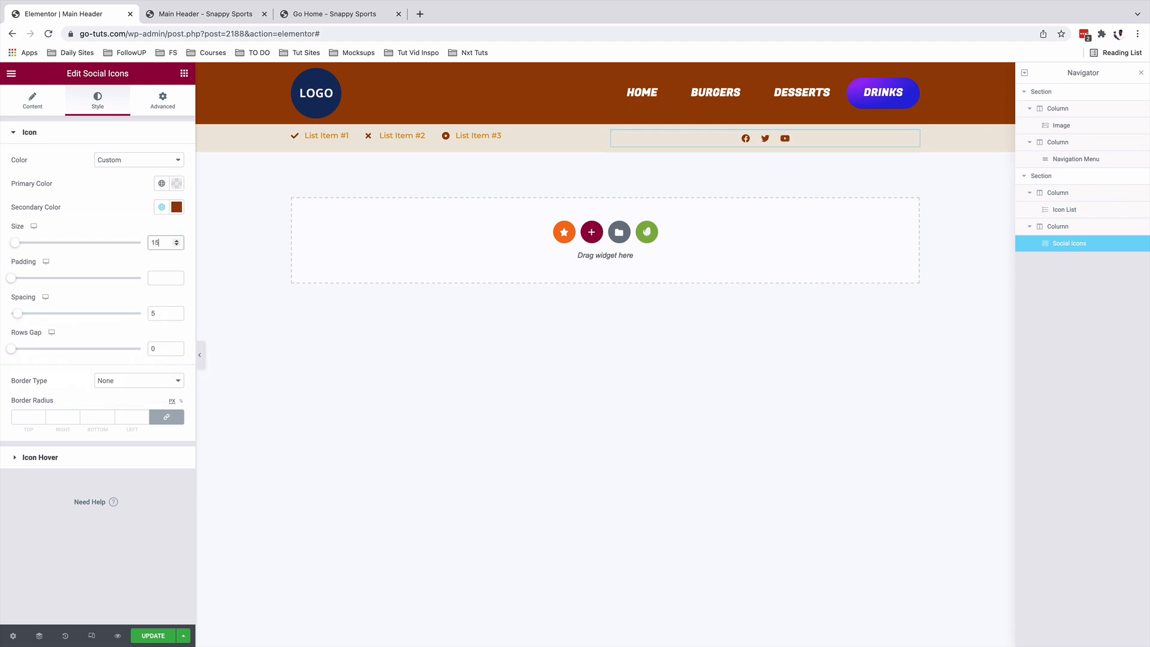
pyautogui.doubleClick(160, 313)
pyautogui.write('11')
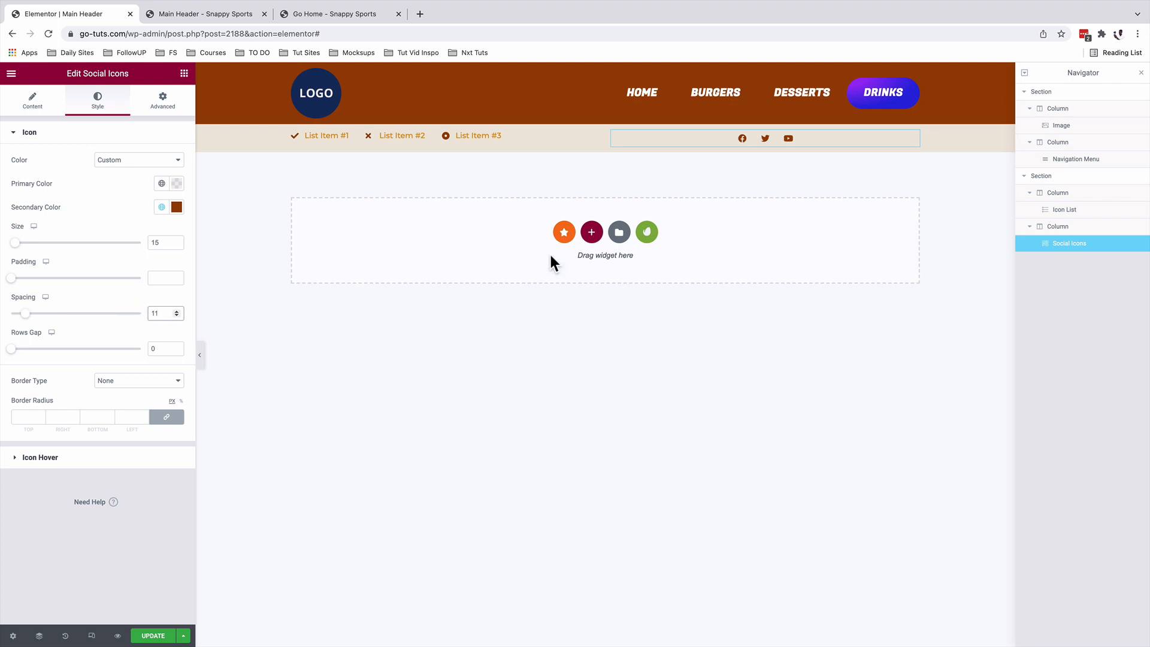
# Align the social icons right and set their secondary hover color to the global color Orange 1.
pyautogui.click(30, 101)
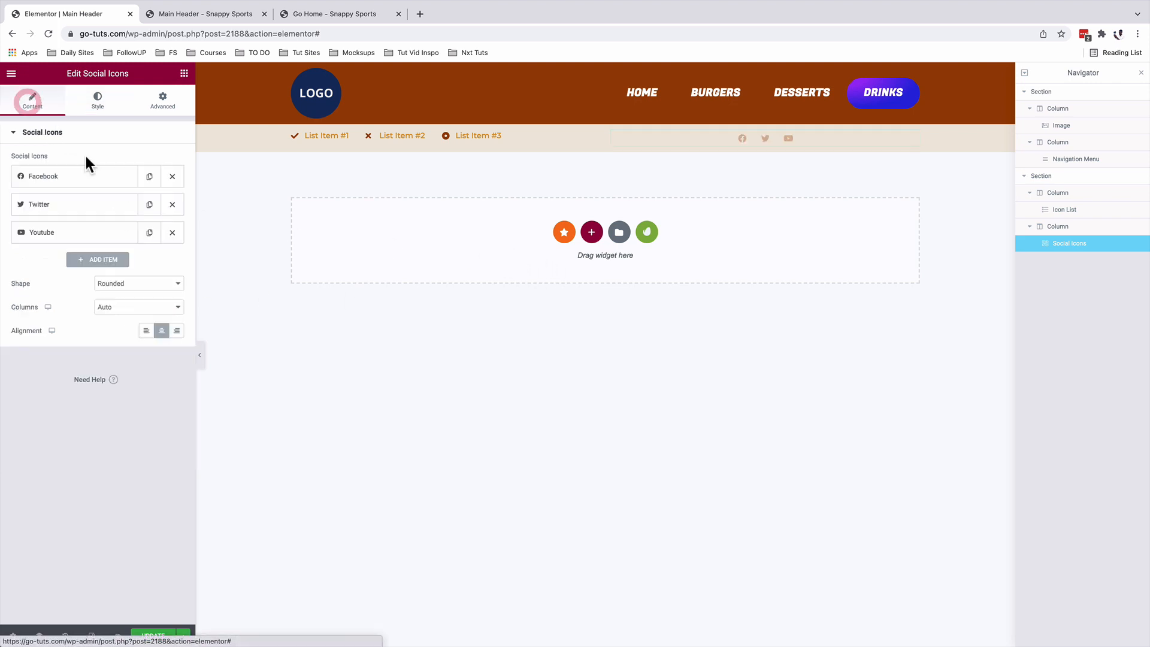
pyautogui.click(178, 330)
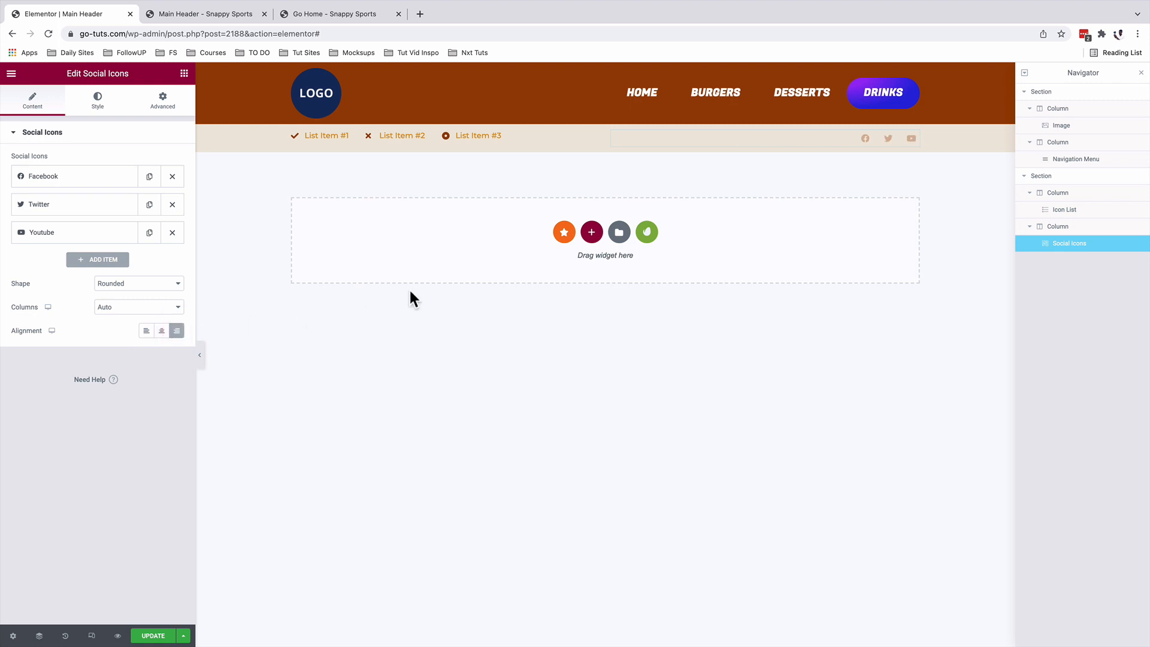
pyautogui.click(98, 103)
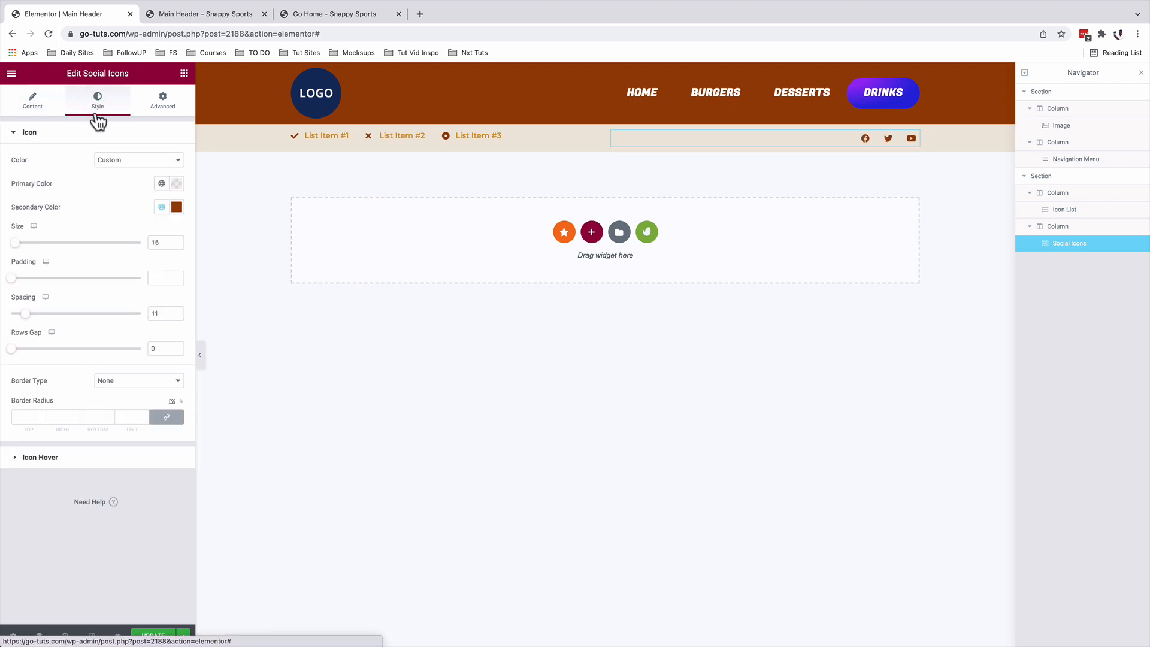
pyautogui.click(53, 462)
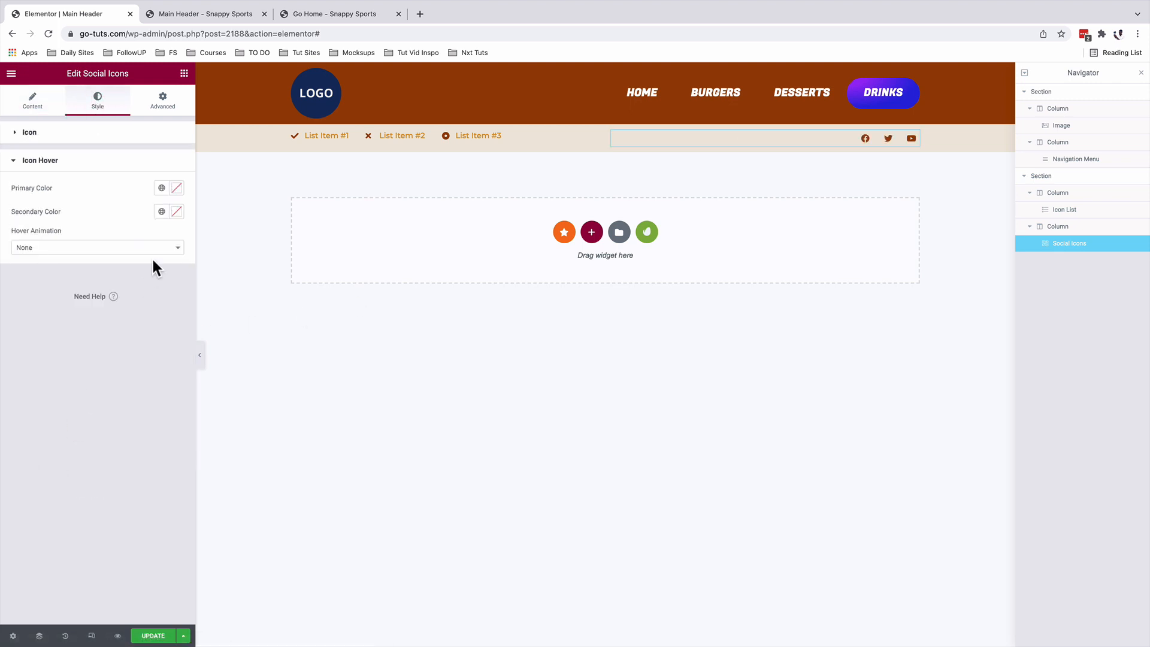
pyautogui.click(162, 212)
pyautogui.scroll(-3, 120, 346)
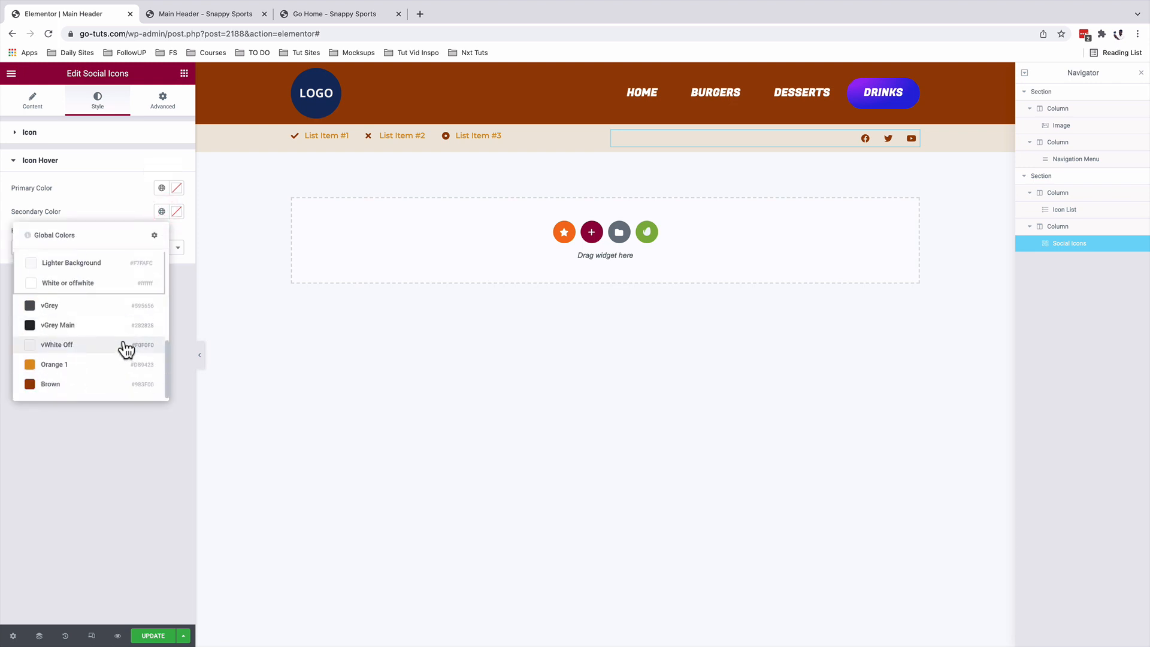
pyautogui.click(97, 362)
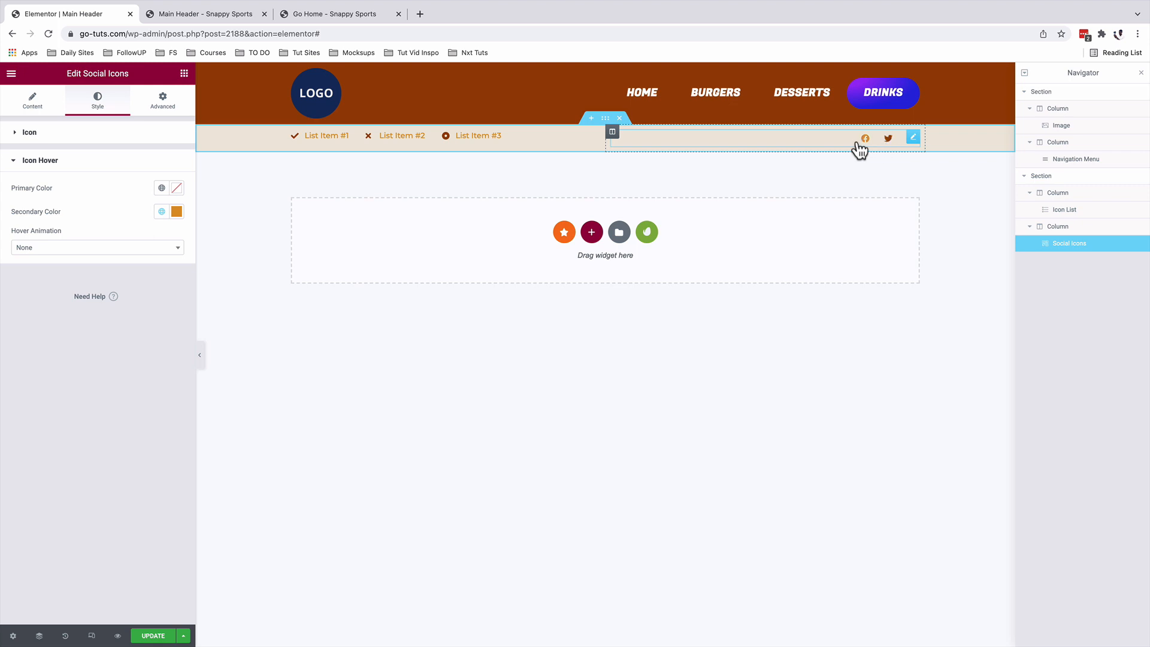
# Set the second bar's vertical align to Middle and move the bar above the logo and menu section.
pyautogui.click(606, 119)
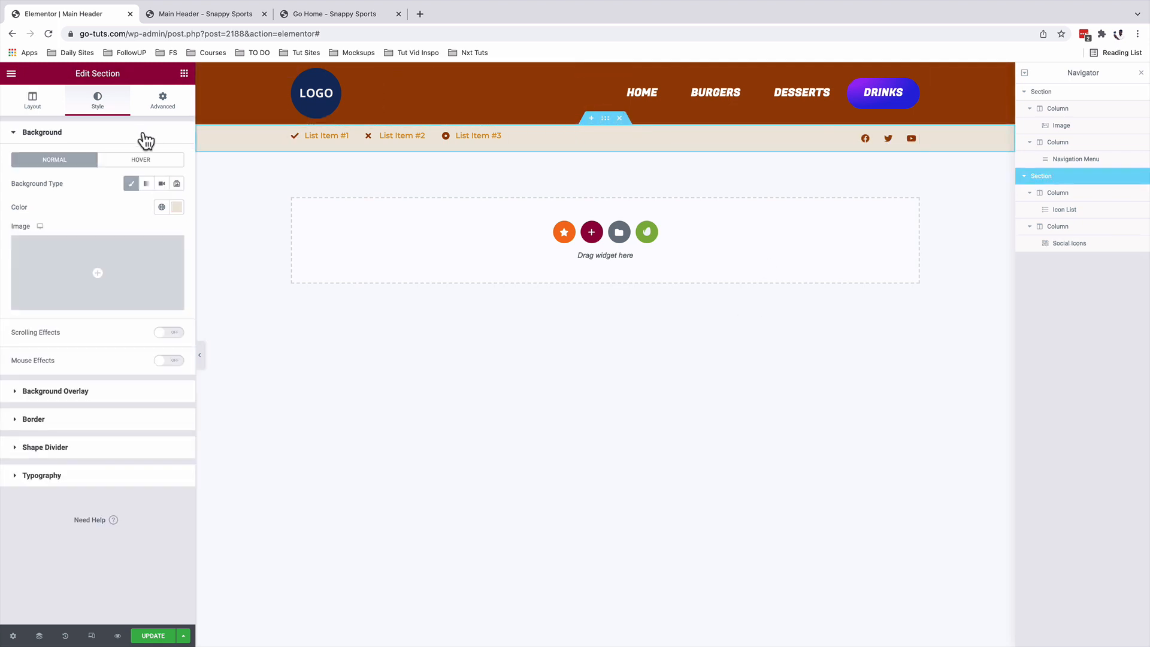
pyautogui.click(33, 100)
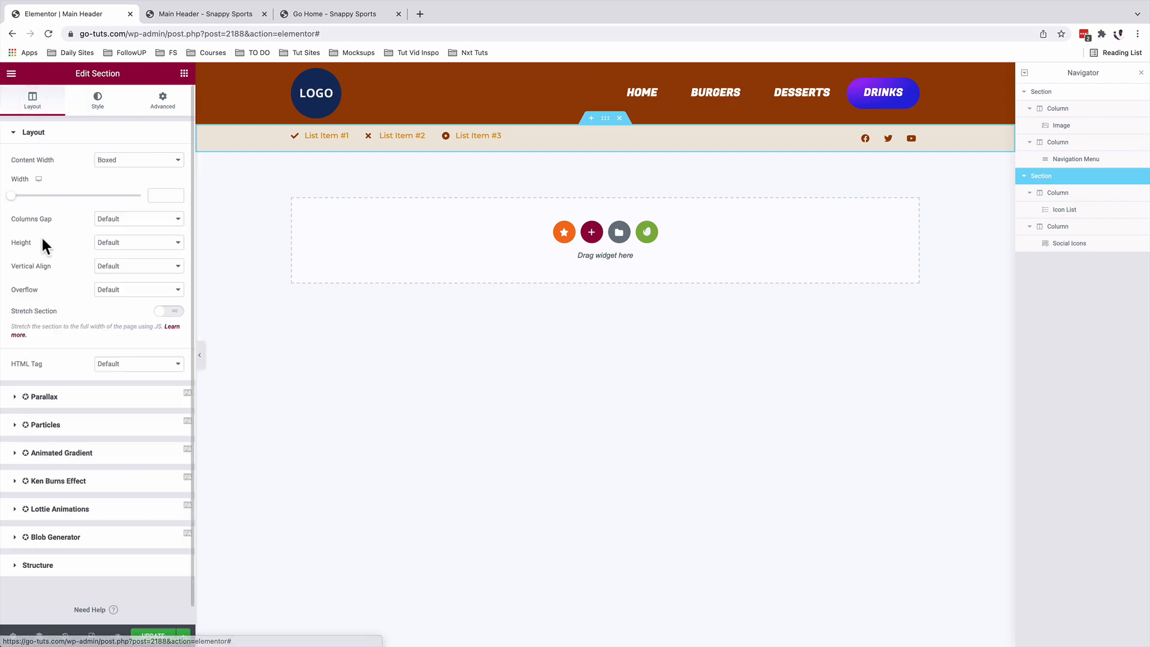
pyautogui.click(113, 267)
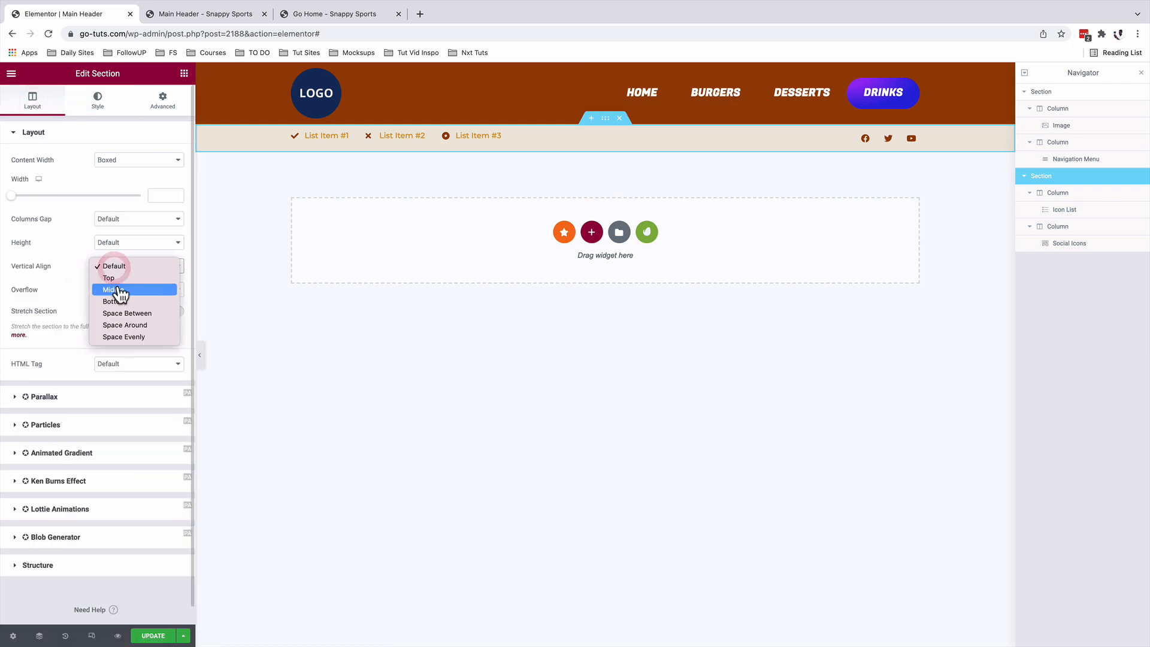
pyautogui.click(114, 290)
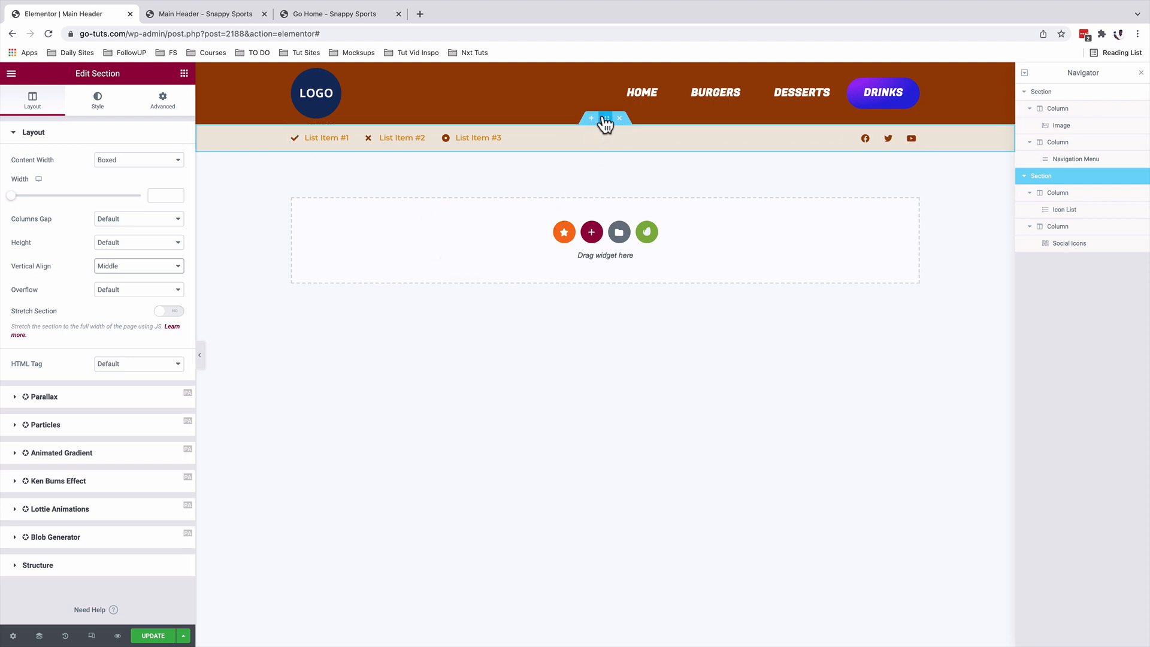
pyautogui.moveTo(605, 118); pyautogui.dragTo(601, 71)
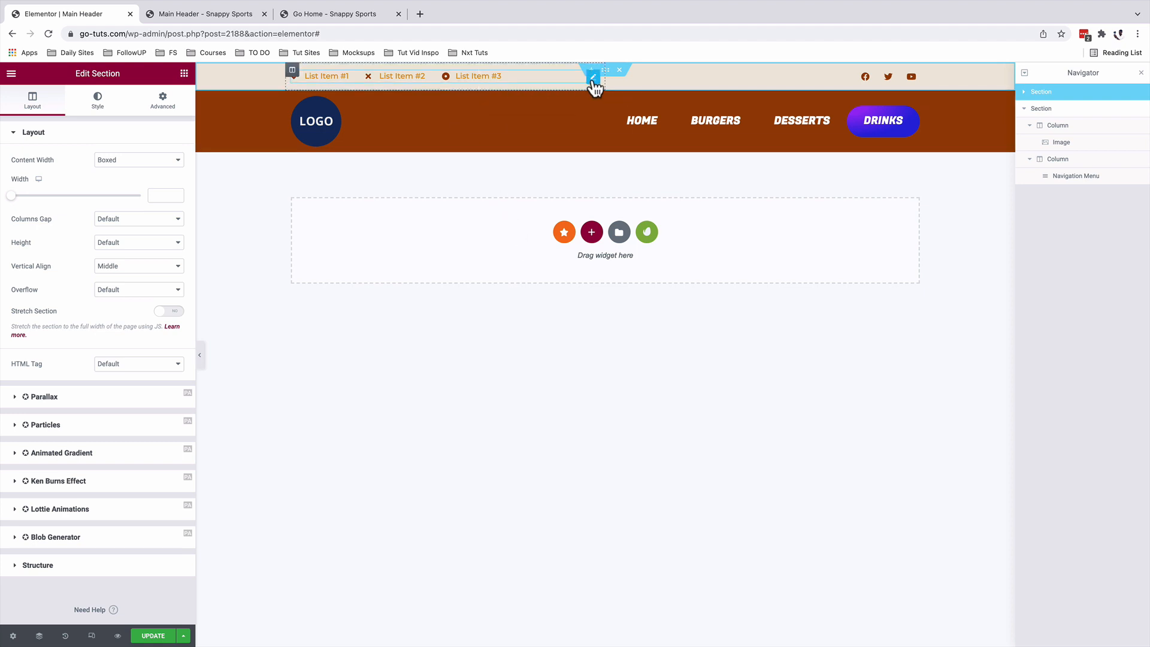
# Replace the text of the icon list's first item with the business name Café Story followed by its street address.
pyautogui.click(593, 77)
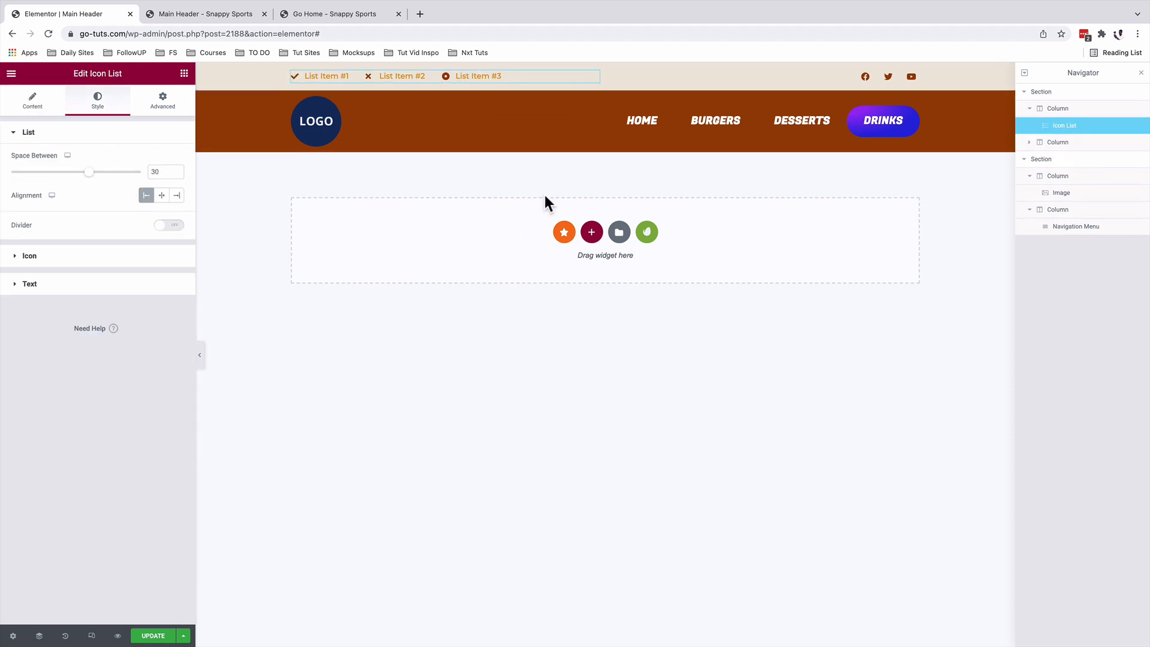
pyautogui.click(30, 108)
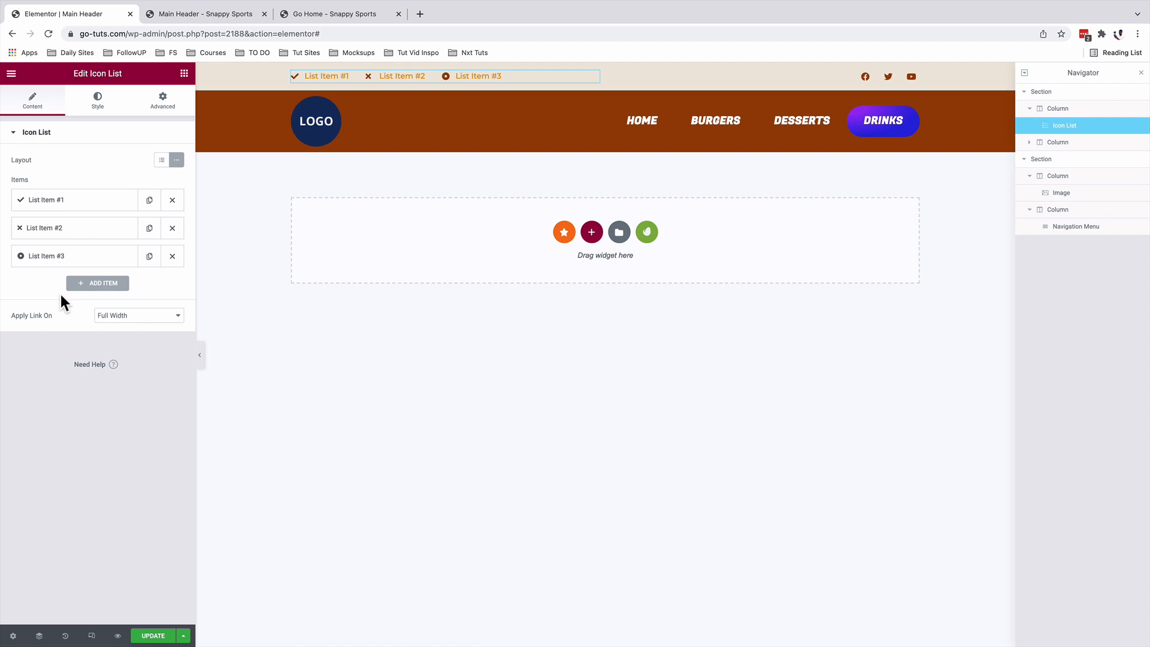
pyautogui.click(67, 204)
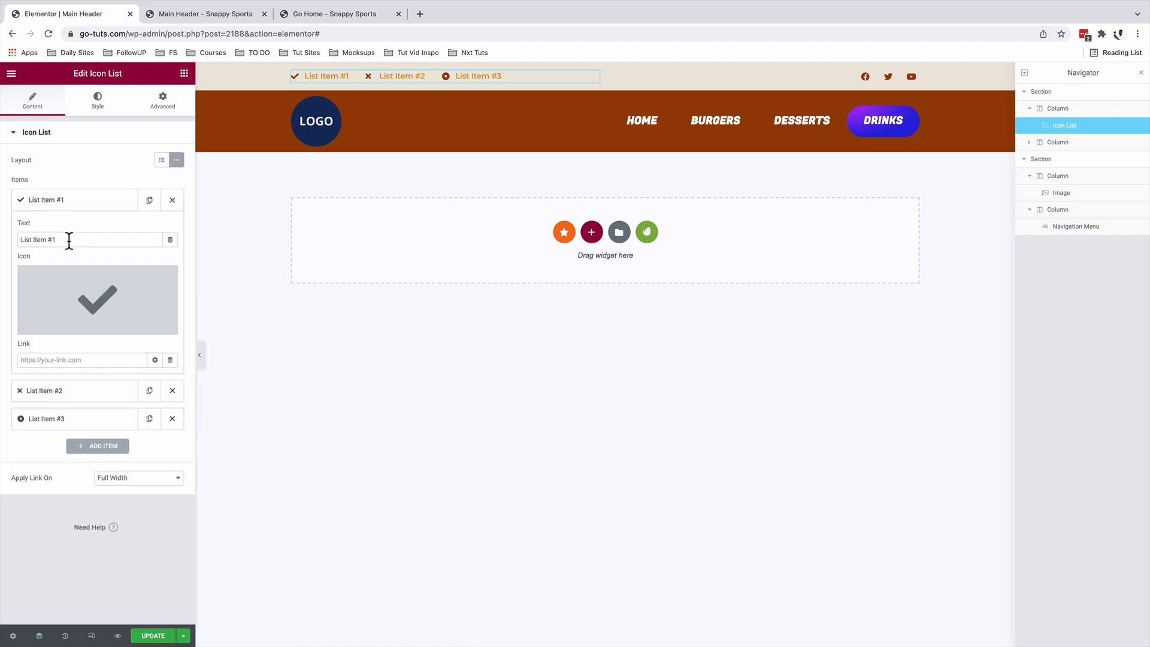
pyautogui.tripleClick(69, 240)
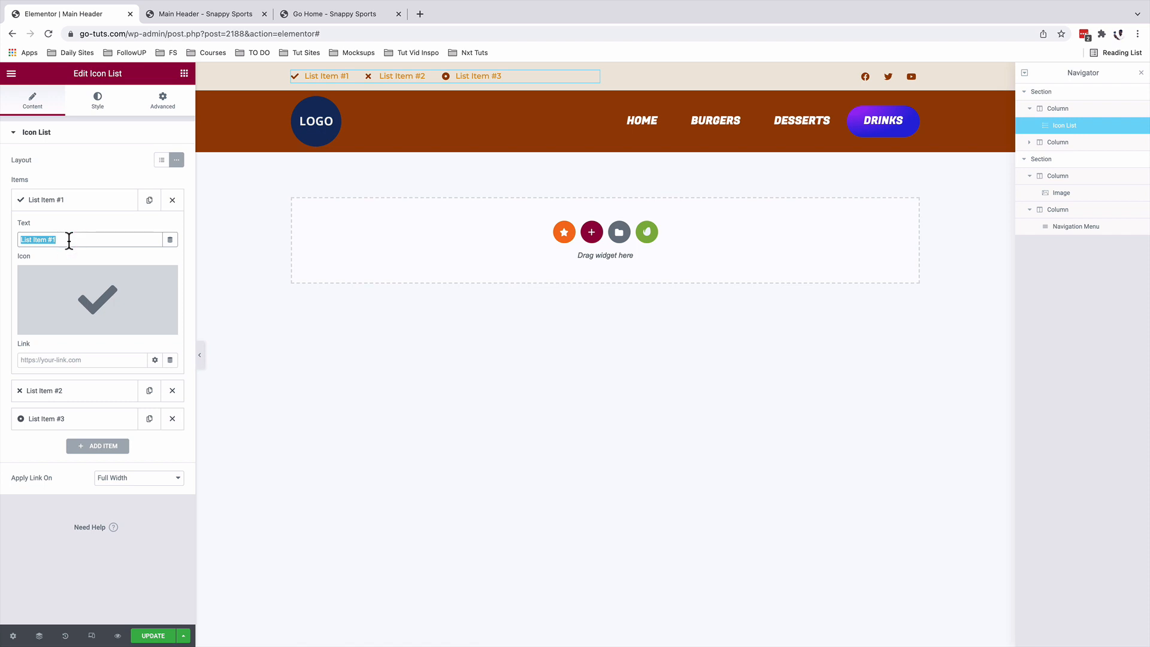
pyautogui.write('Café Story, De Winton St, KLA')
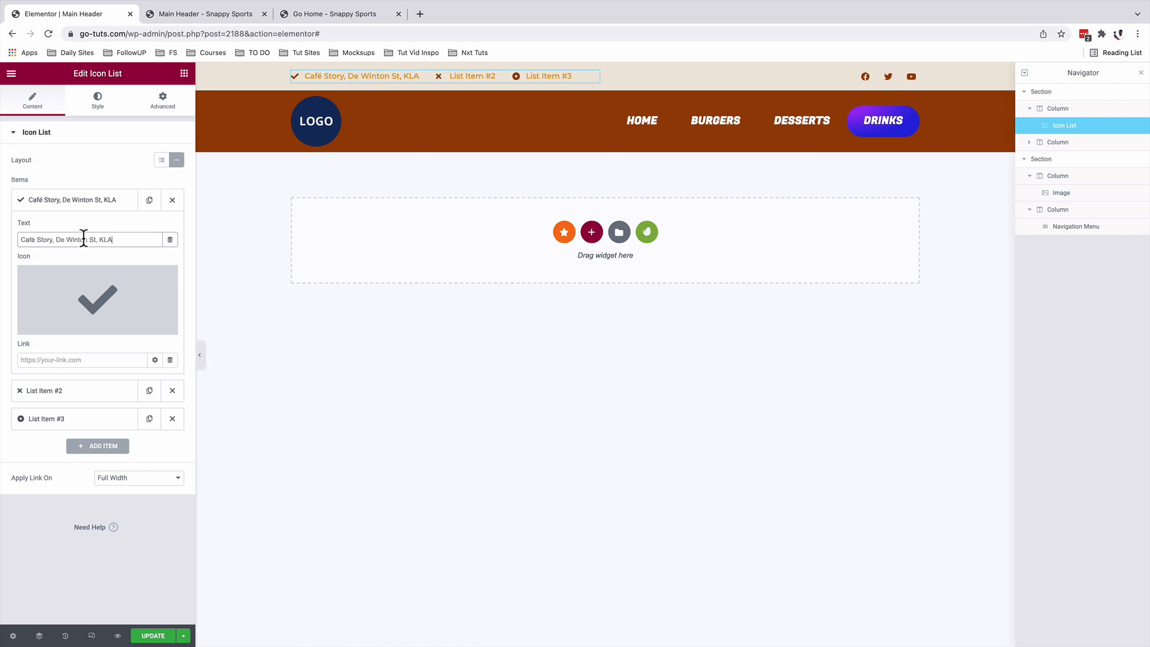
# Search the icon library for "map" and use the map marker with the hollow center as the first list item's icon.
pyautogui.click(87, 302)
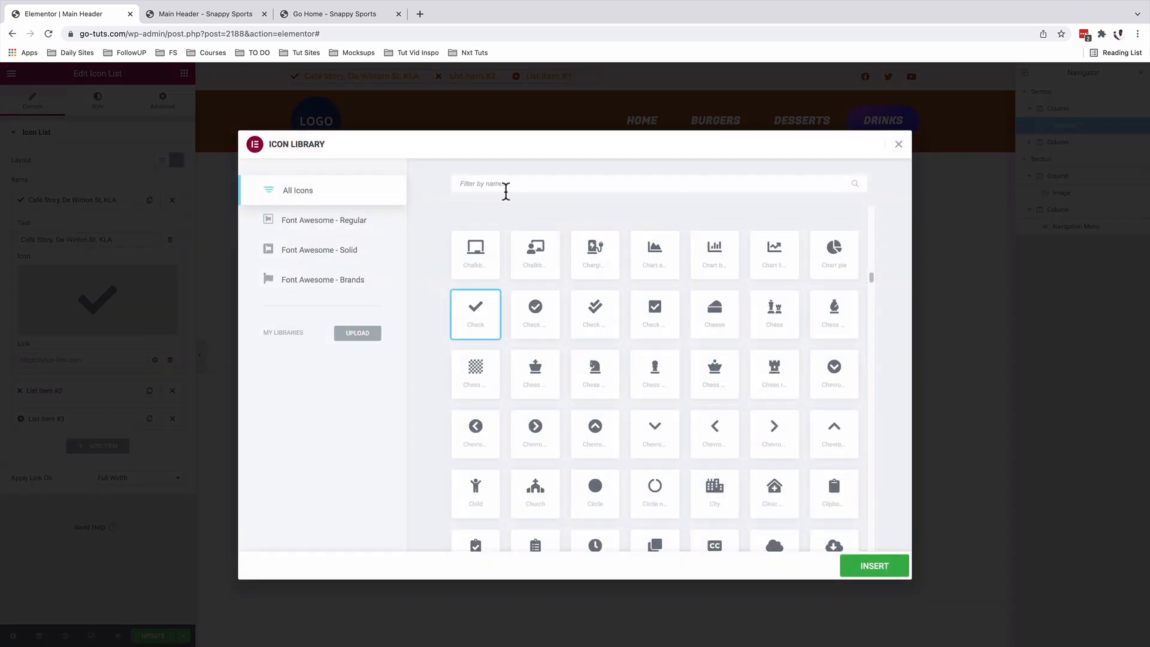
pyautogui.click(506, 189)
pyautogui.write('map')
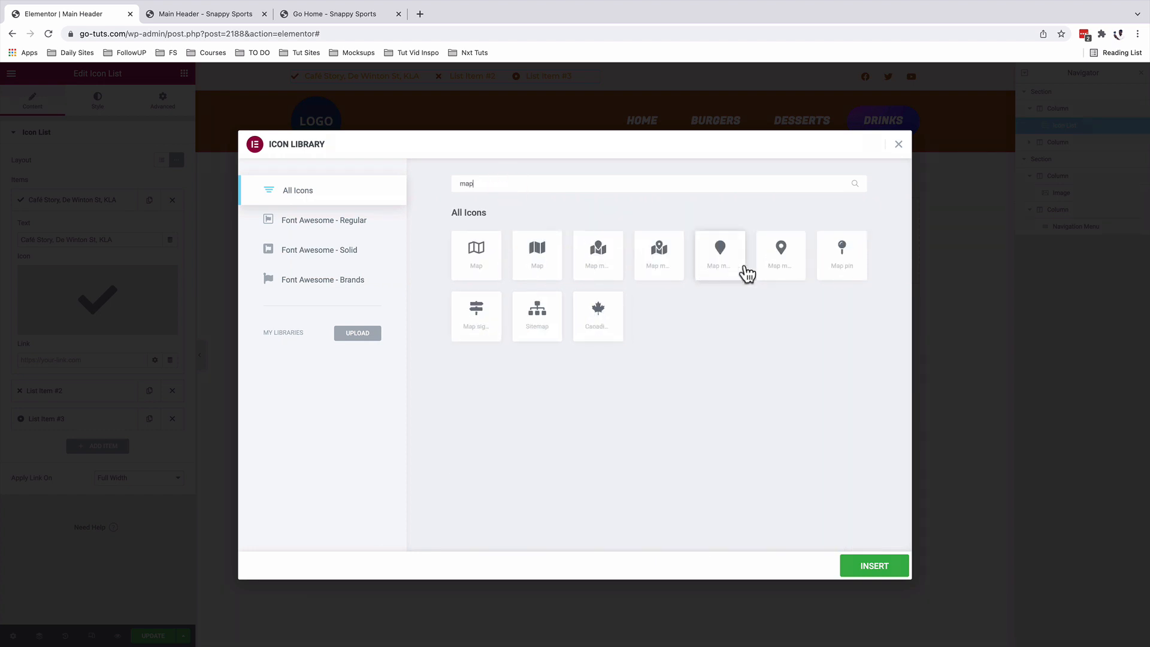
pyautogui.click(772, 264)
pyautogui.click(871, 568)
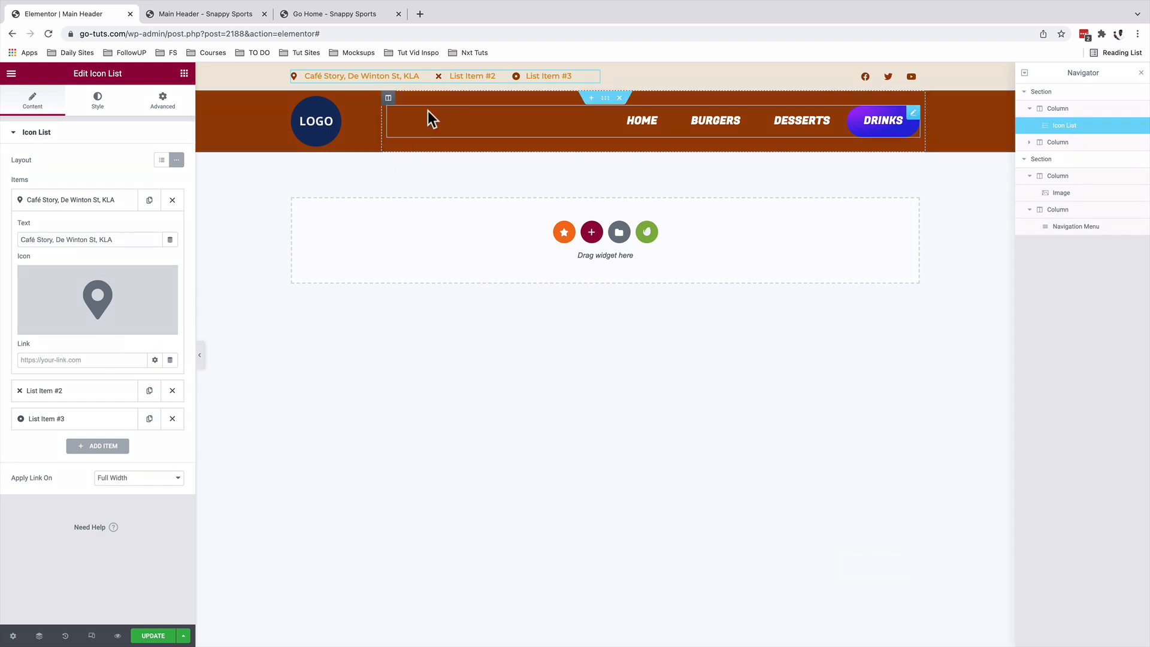
# Open Google Maps in a new browser tab, look up AHA Towers and copy its share link.
pyautogui.click(420, 14)
pyautogui.write('maps.')
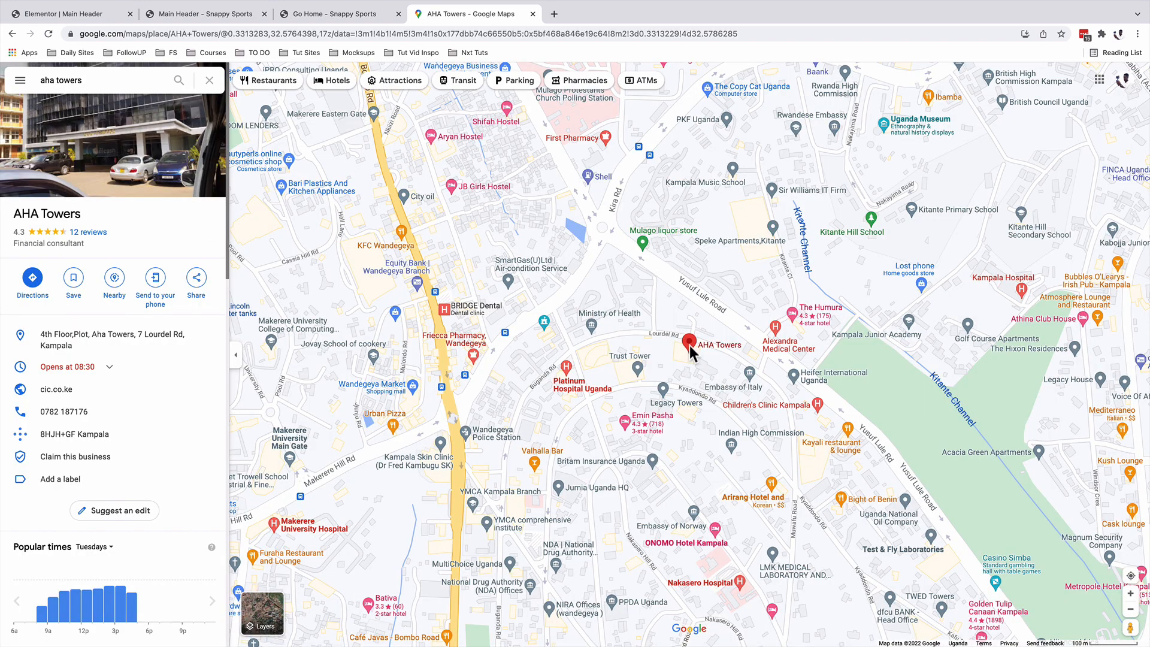
pyautogui.click(690, 347)
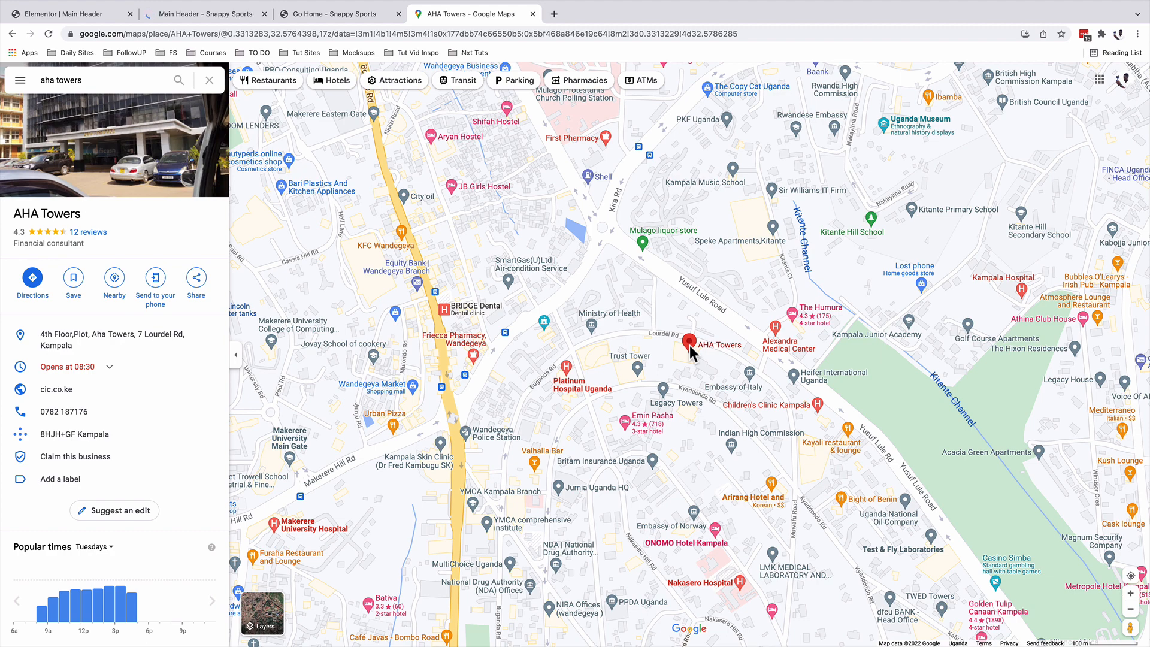
pyautogui.click(21, 86)
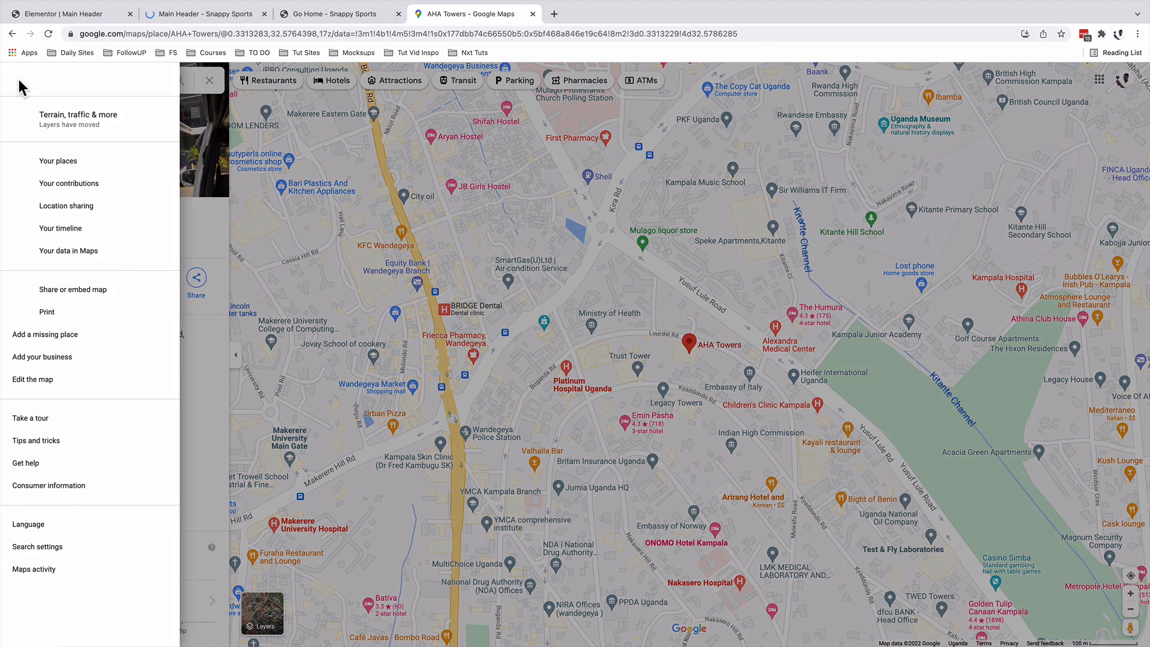
pyautogui.click(62, 291)
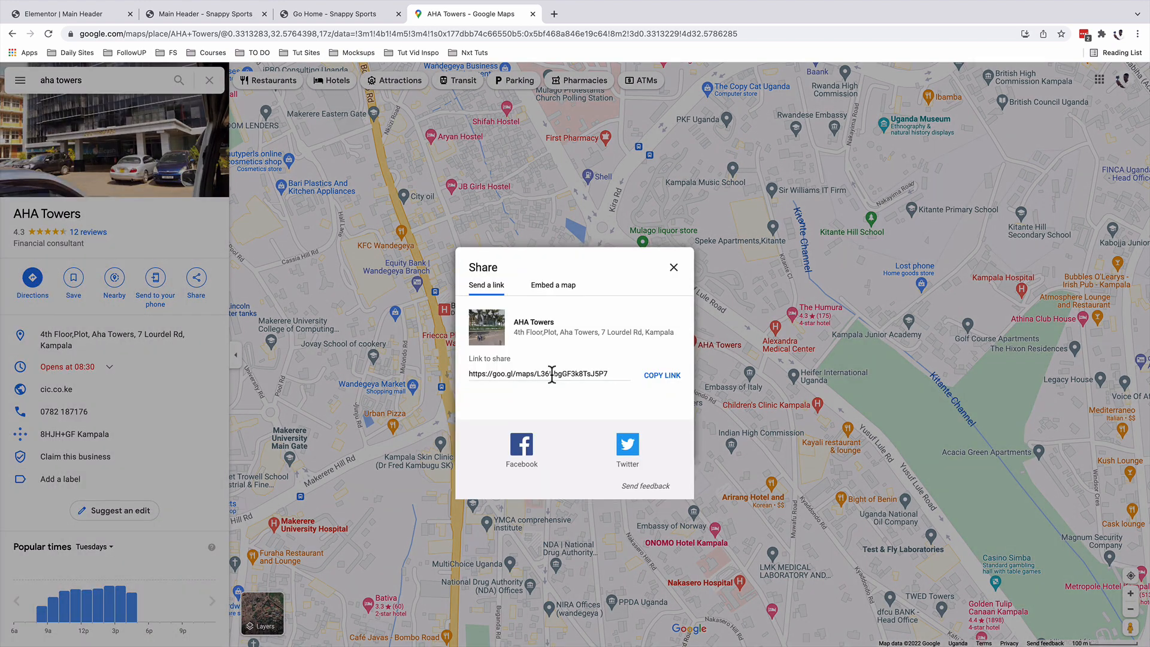
pyautogui.click(663, 377)
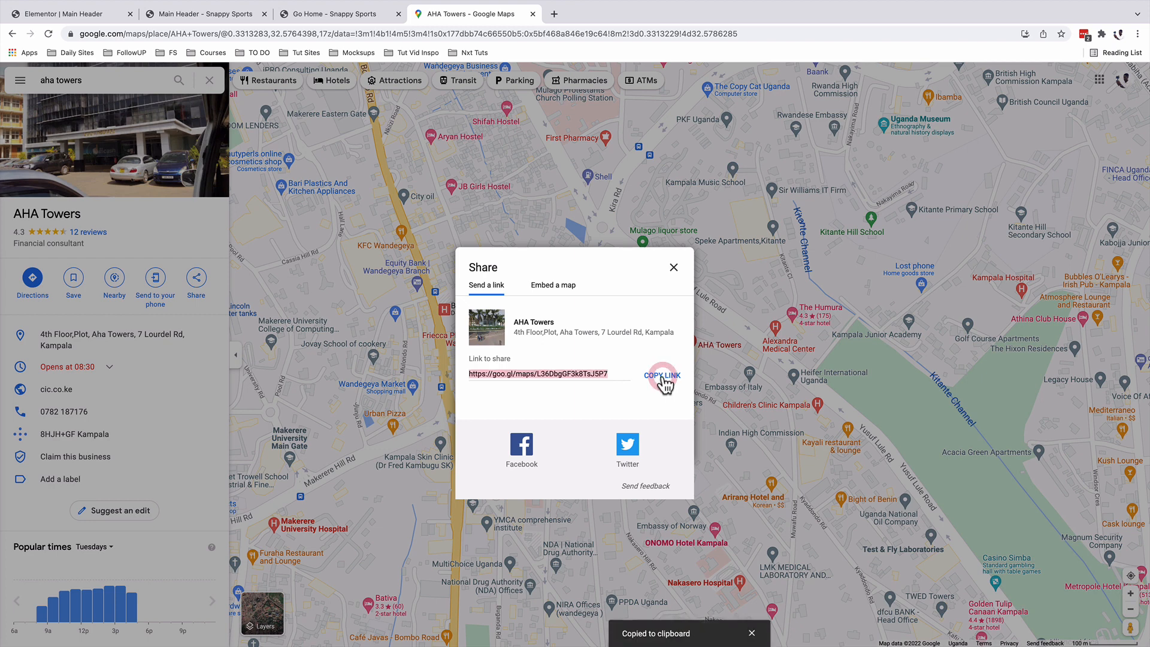
# Return to the Elementor header, paste the copied map link into the first list item and make it open in a new window.
pyautogui.click(72, 18)
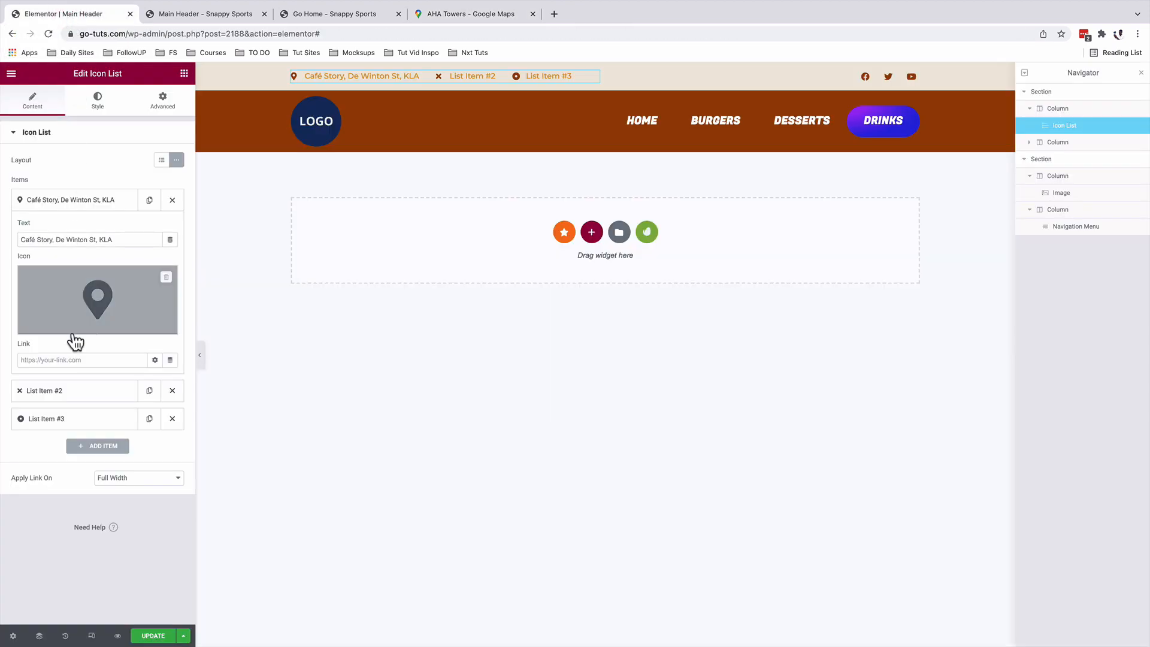
pyautogui.click(64, 359)
pyautogui.press('super+v')
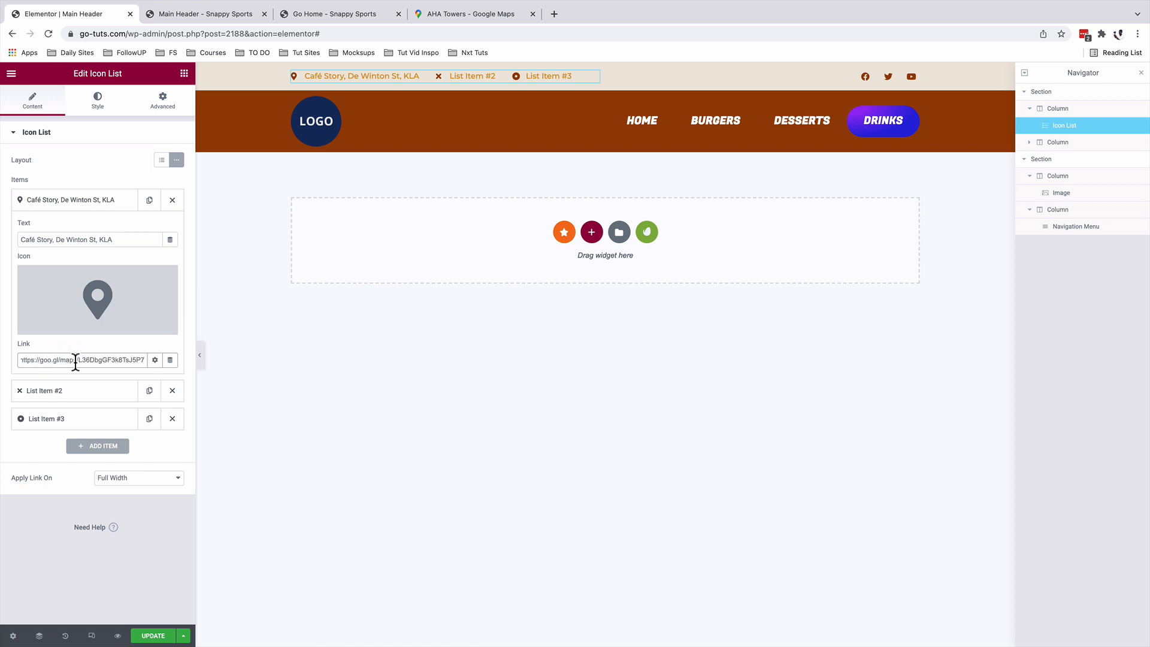
pyautogui.click(155, 361)
pyautogui.click(60, 379)
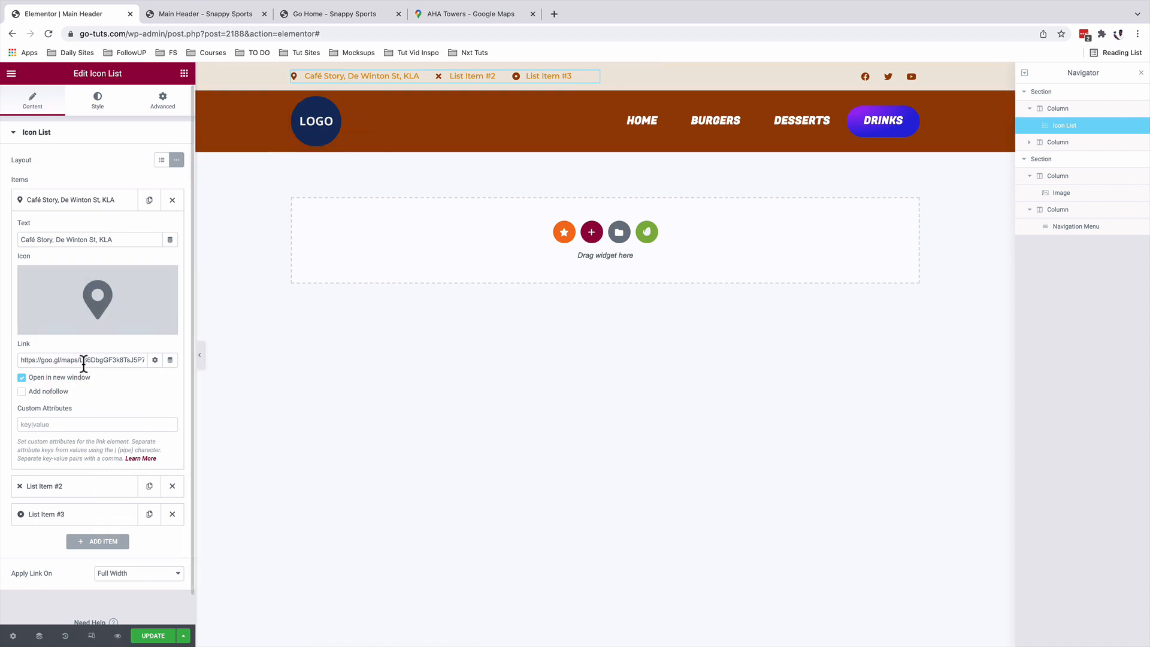
# Replace the second list item's text with the business e-mail address and give it an envelope icon.
pyautogui.click(82, 201)
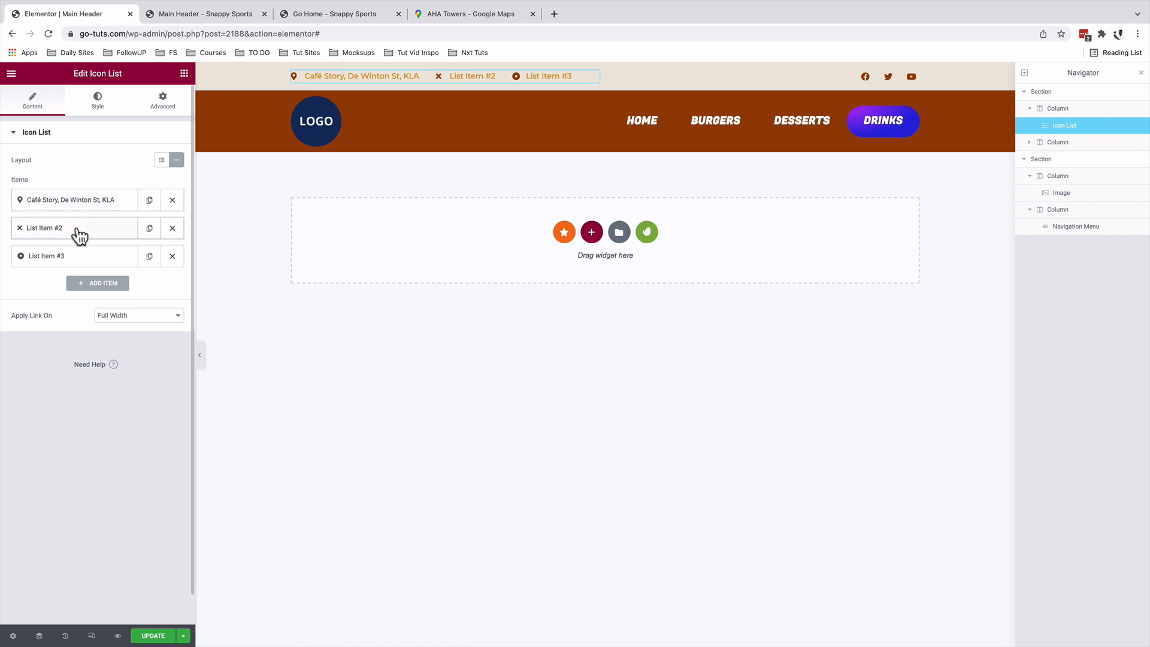
pyautogui.click(78, 230)
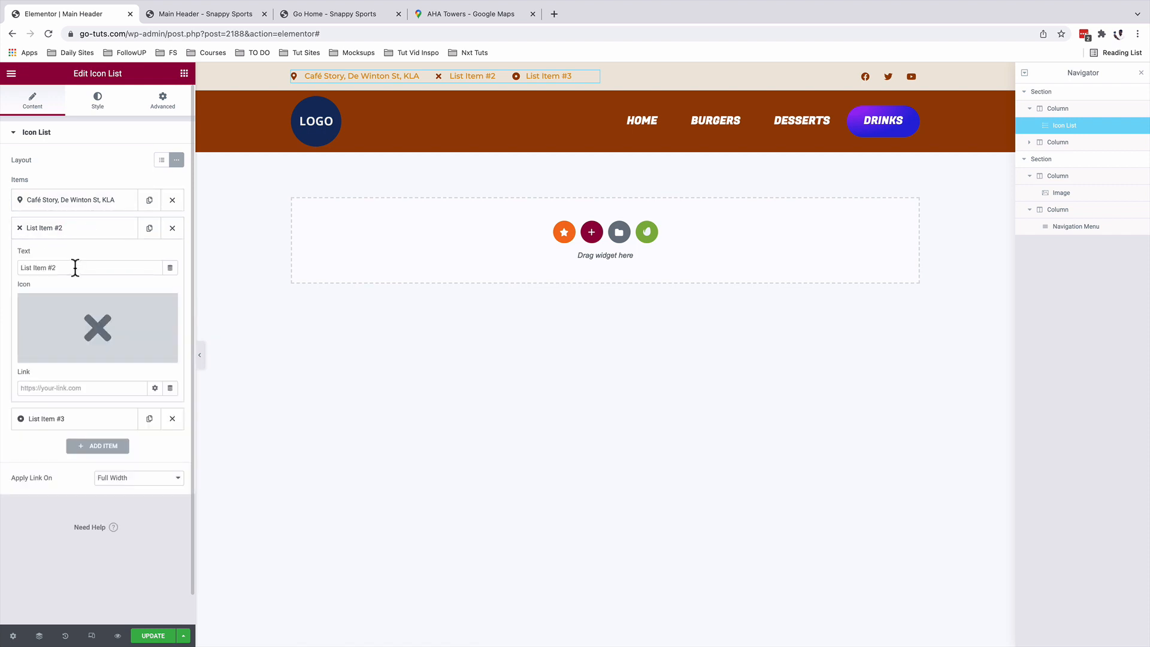
pyautogui.tripleClick(75, 268)
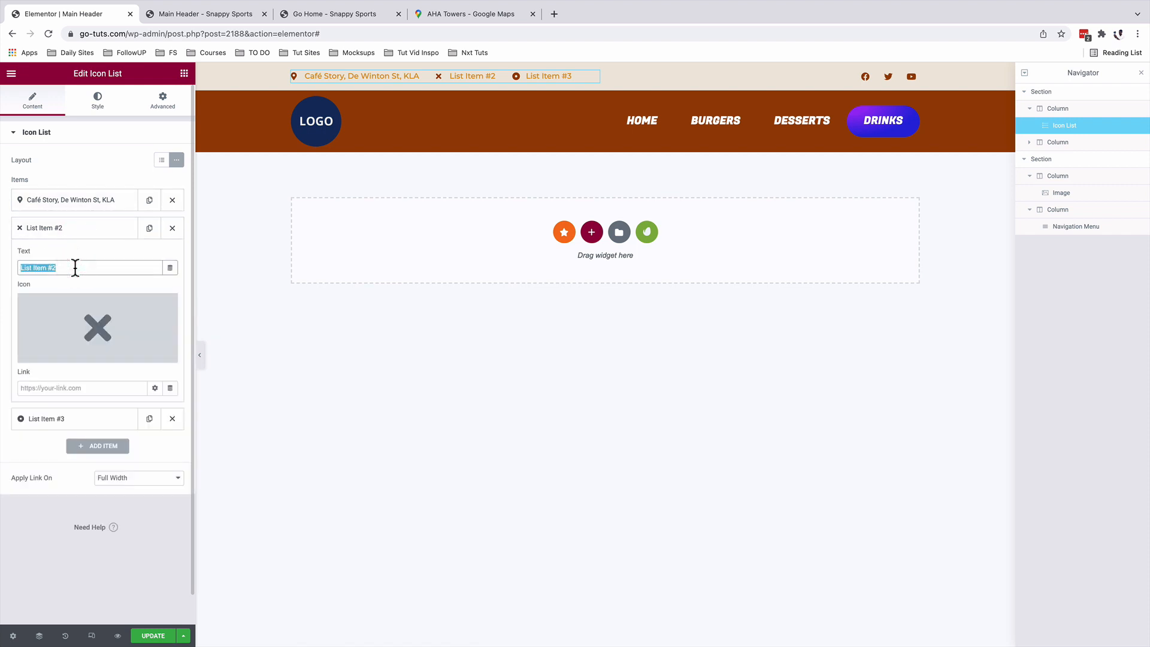
pyautogui.press('super+v')
pyautogui.click(153, 335)
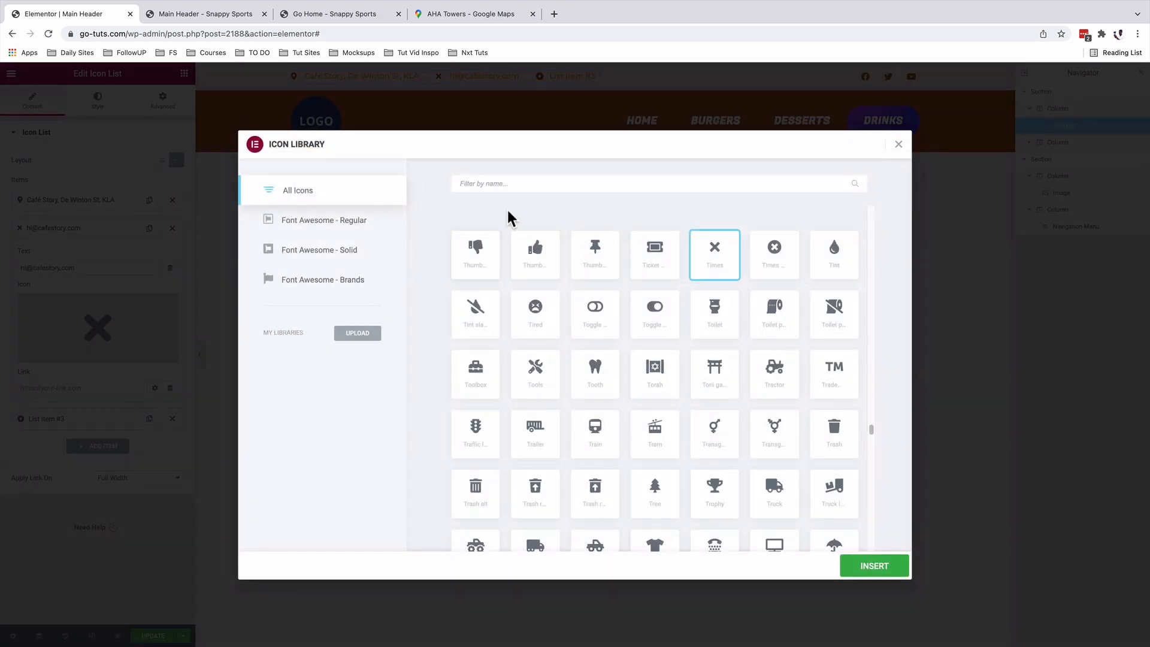
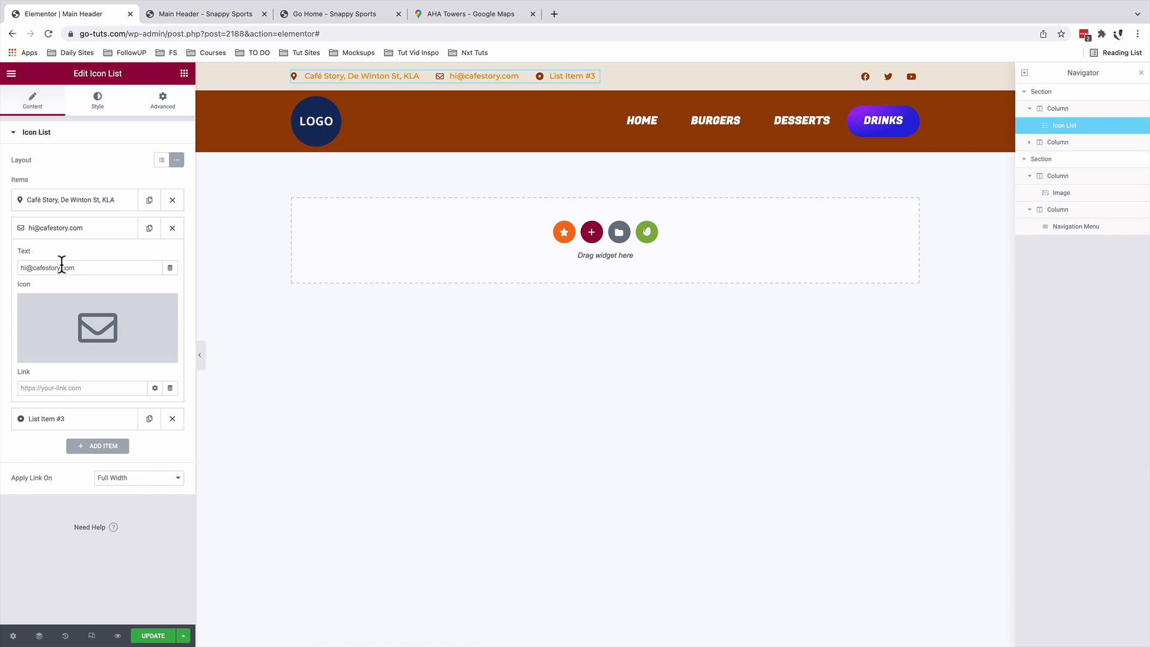
# Link the second list item to a mailto: address using the business e-mail.
pyautogui.click(71, 388)
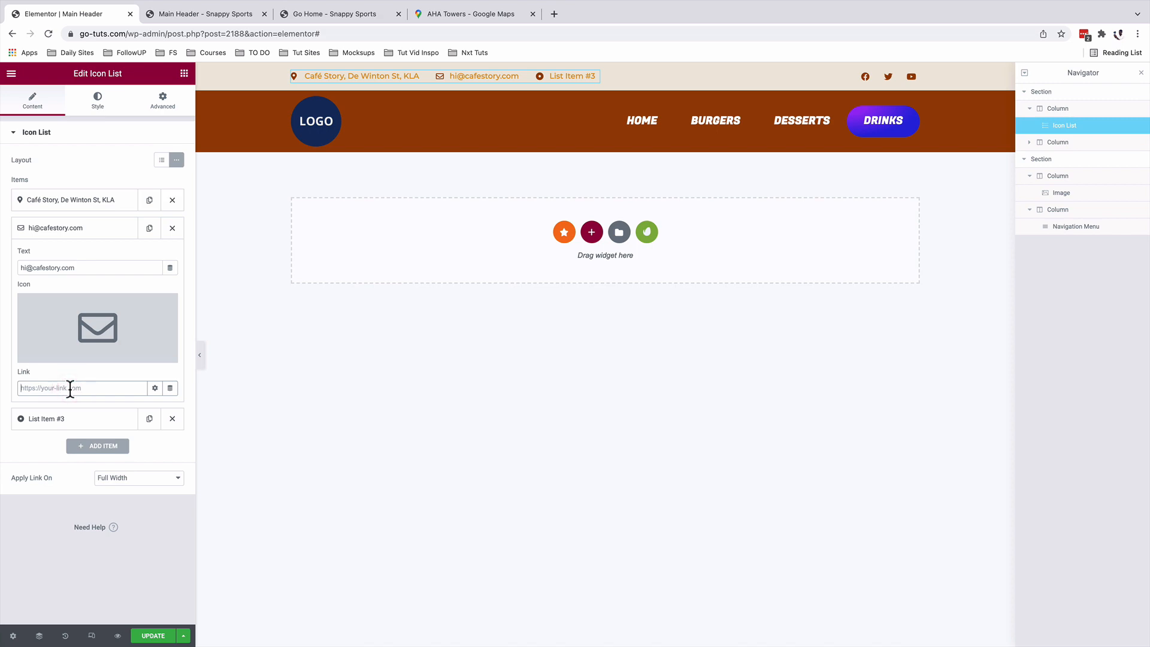
pyautogui.write('mailto:')
pyautogui.click(51, 390)
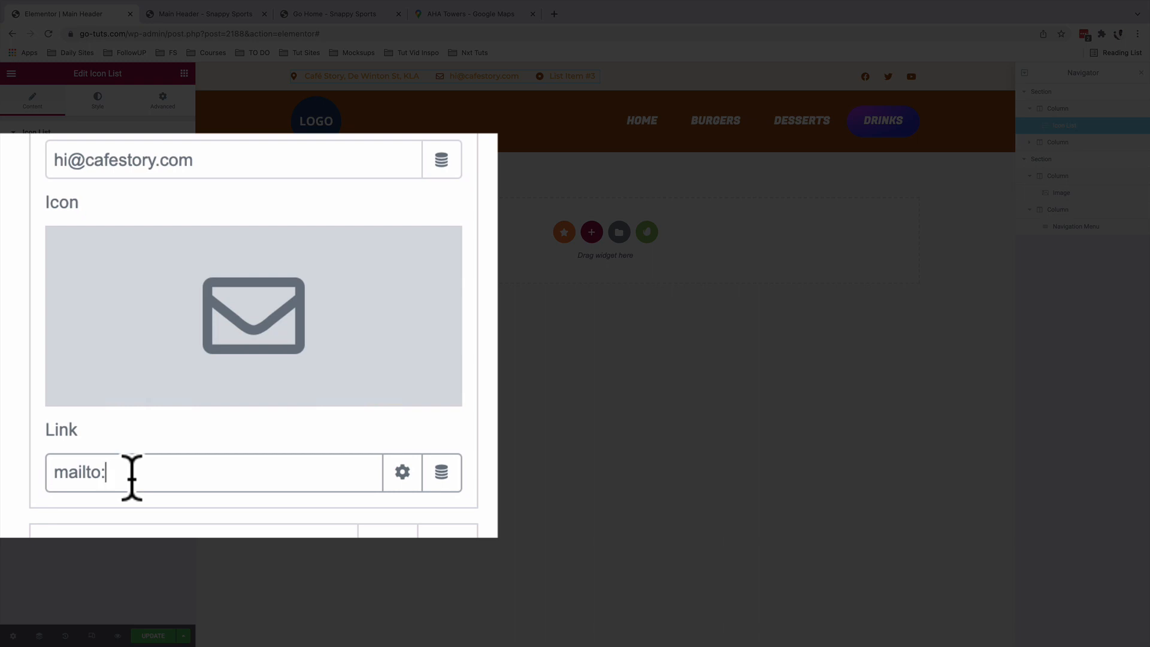
pyautogui.press('super+v')
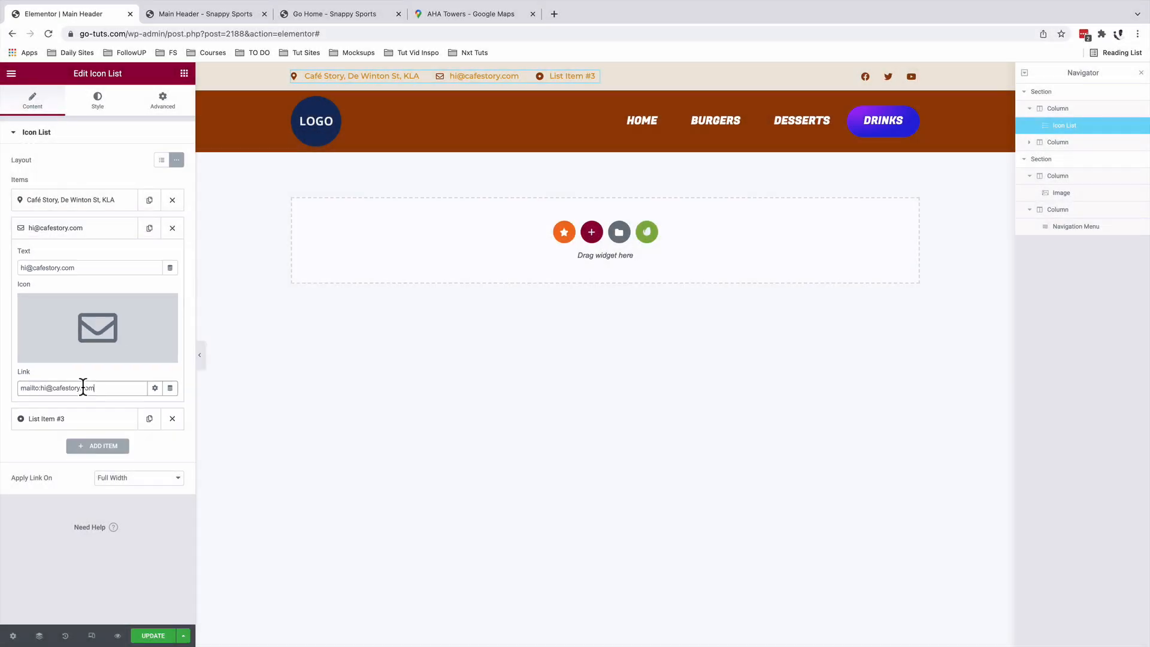
pyautogui.moveTo(102, 388); pyautogui.dragTo(16, 385)
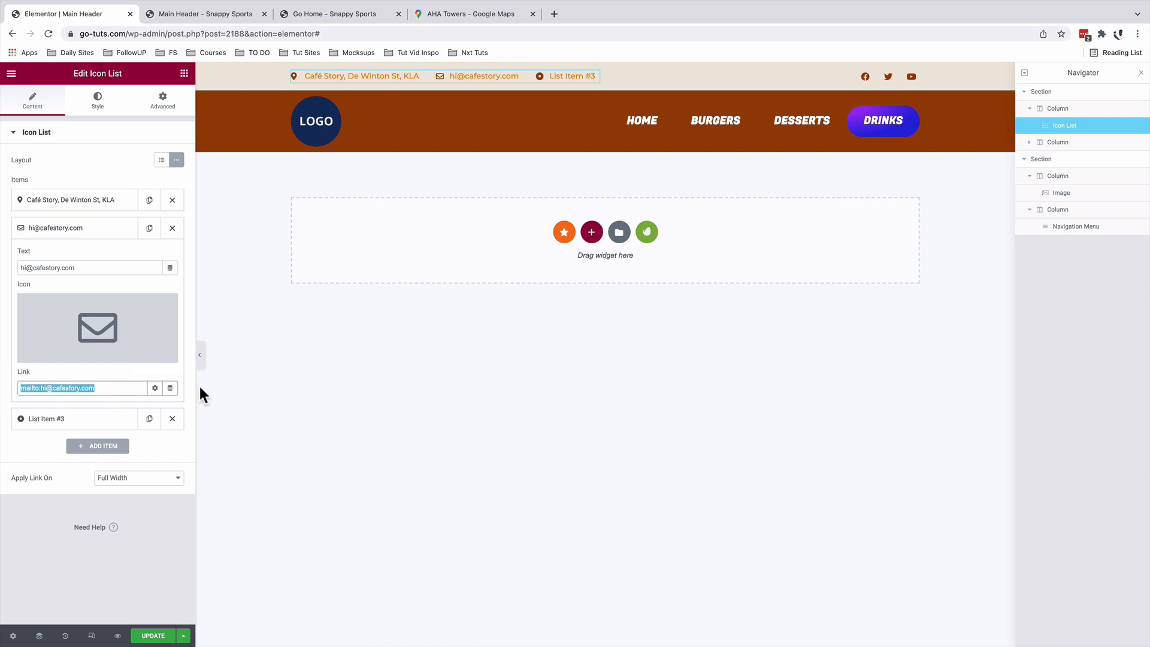
pyautogui.click(472, 84)
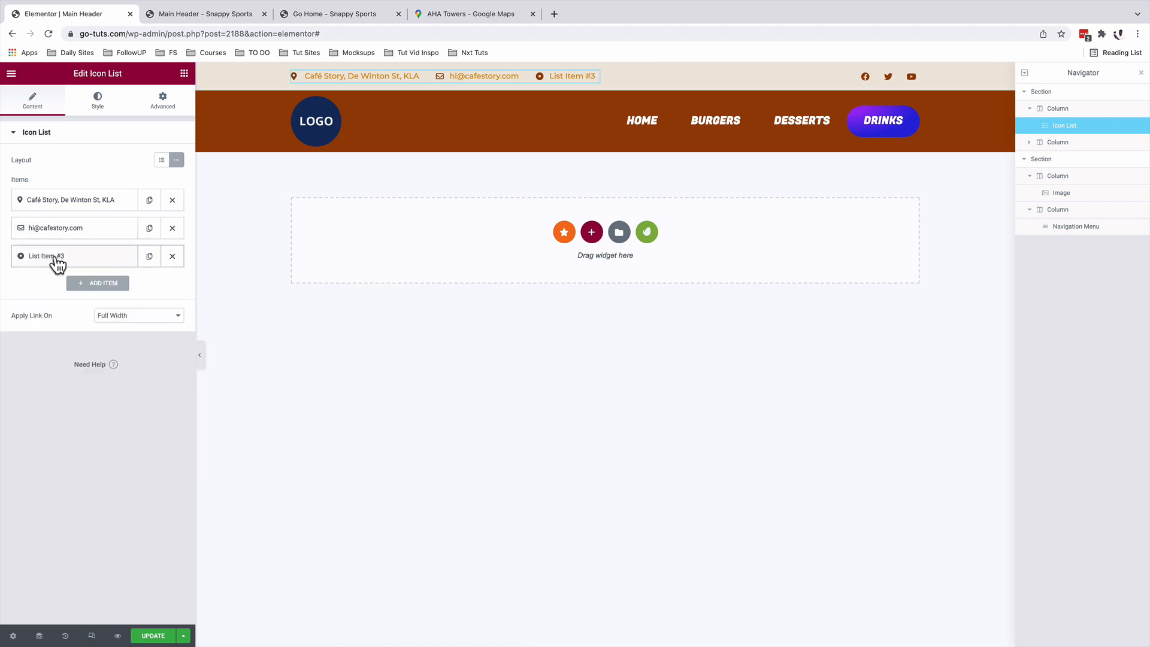
# Change the third list item's text to "24/7 Customer Support" and give it a phone handset icon.
pyautogui.click(58, 261)
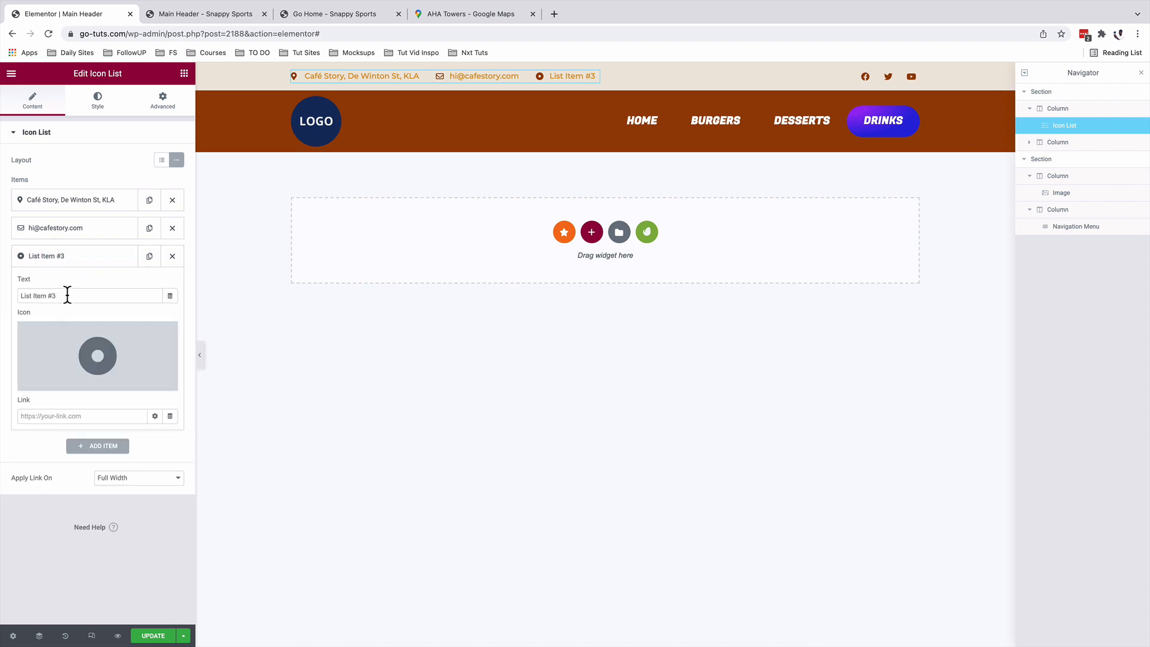
pyautogui.moveTo(66, 296); pyautogui.dragTo(9, 291)
pyautogui.write('24/7 Customer Support')
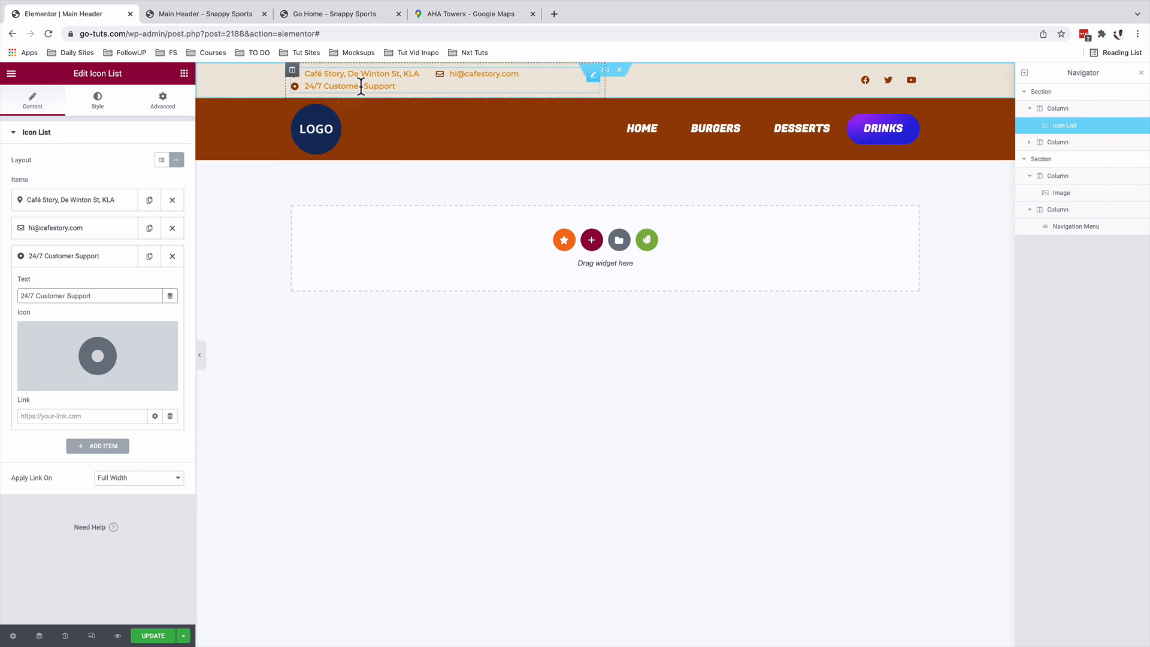
pyautogui.click(93, 353)
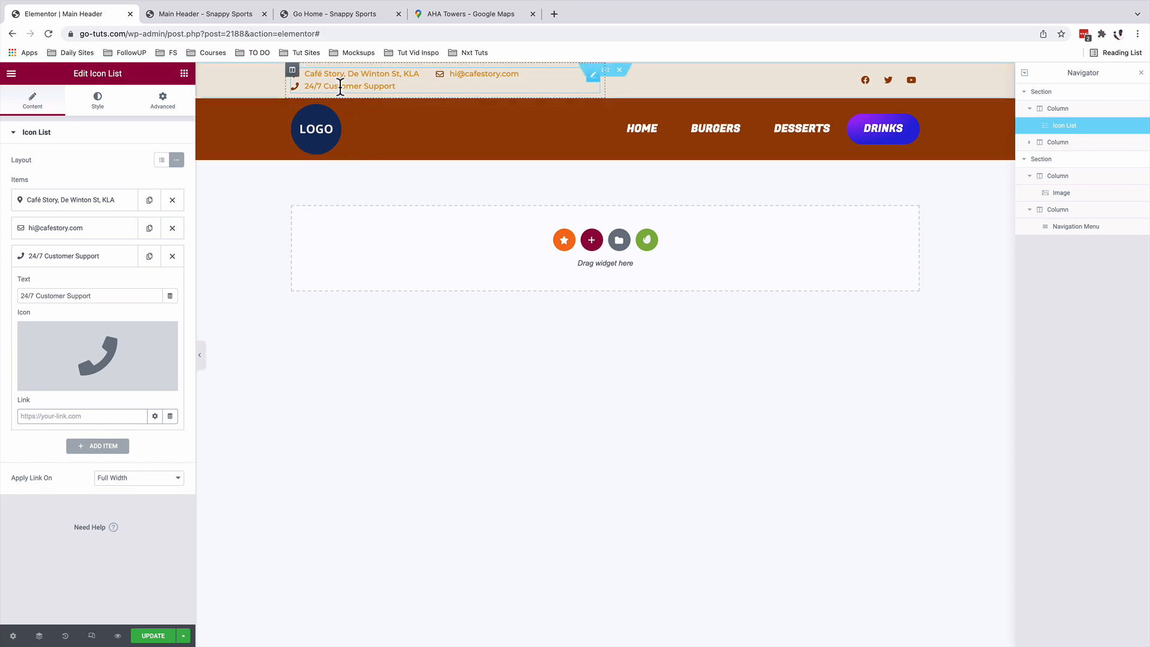
# Link the third list item to a tel: address with the support phone number.
pyautogui.write('tel')
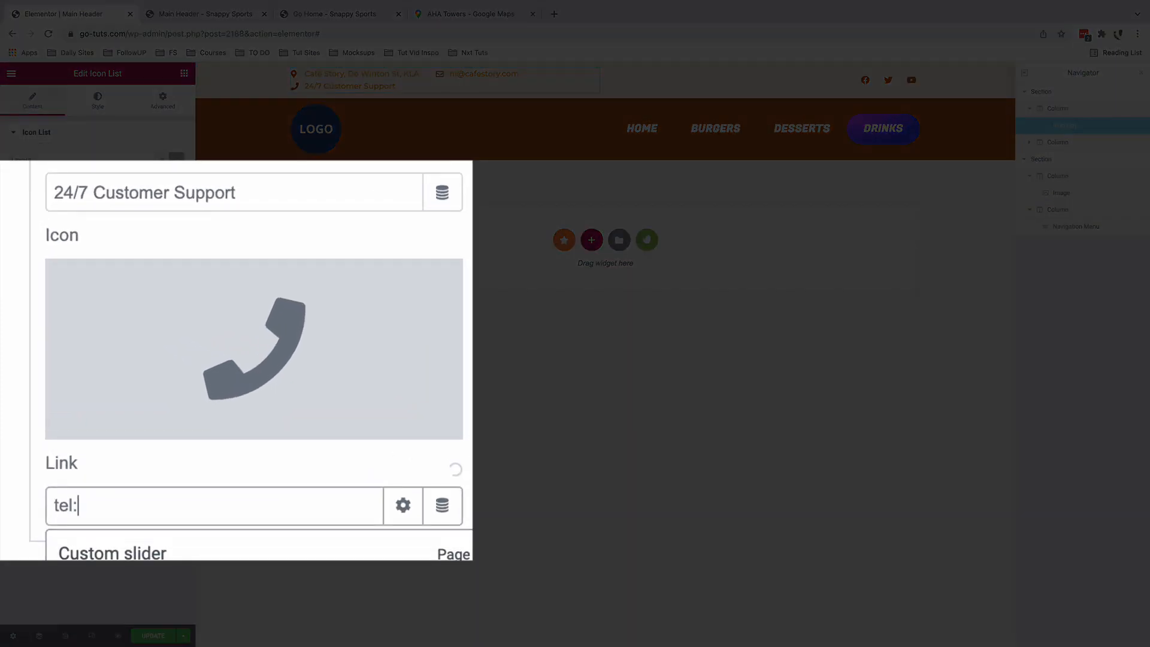
pyautogui.write(':')
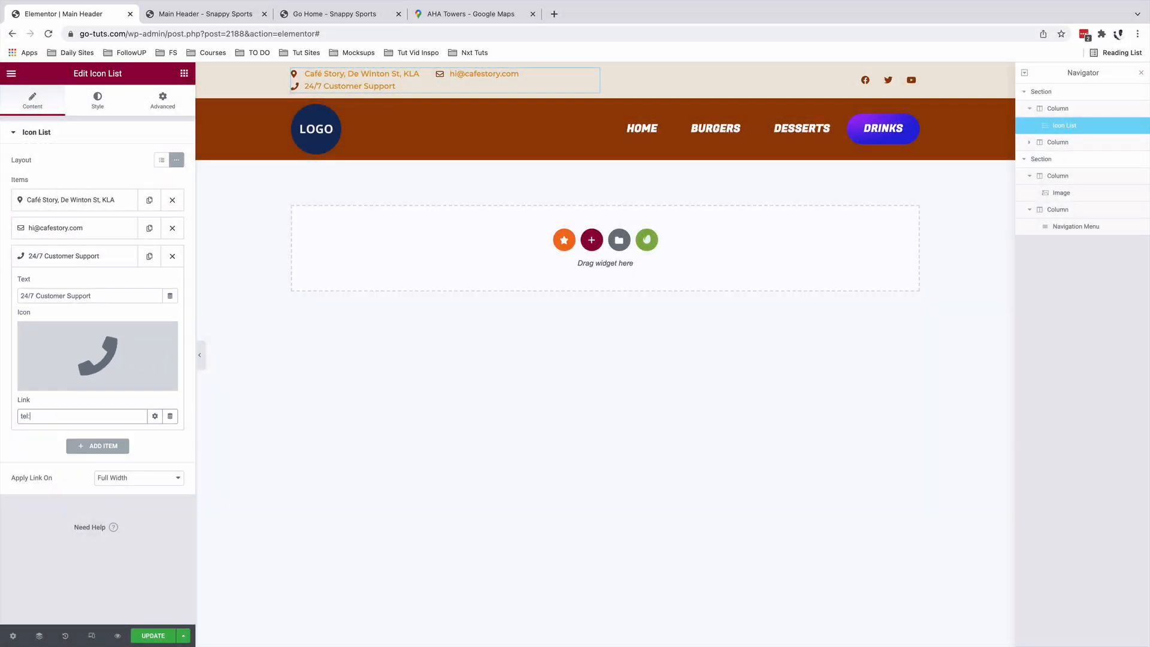
pyautogui.press('super+v')
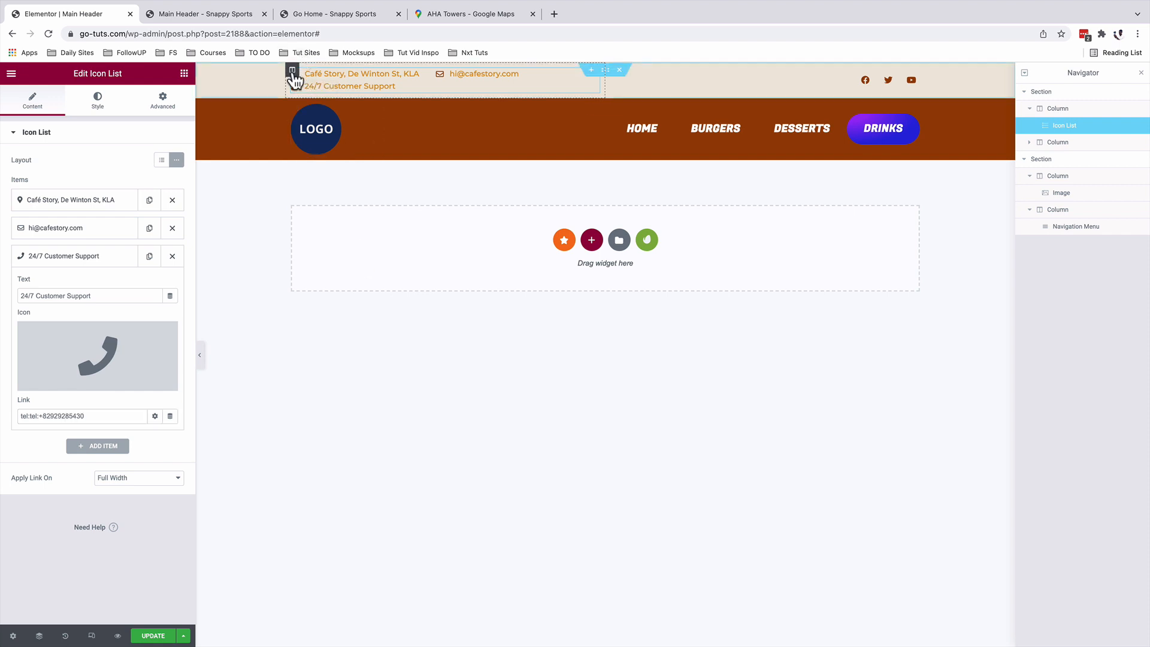
# Set the width of the top bar column holding the icon list to 85% and update the header.
pyautogui.click(292, 71)
pyautogui.click(165, 159)
pyautogui.write('8')
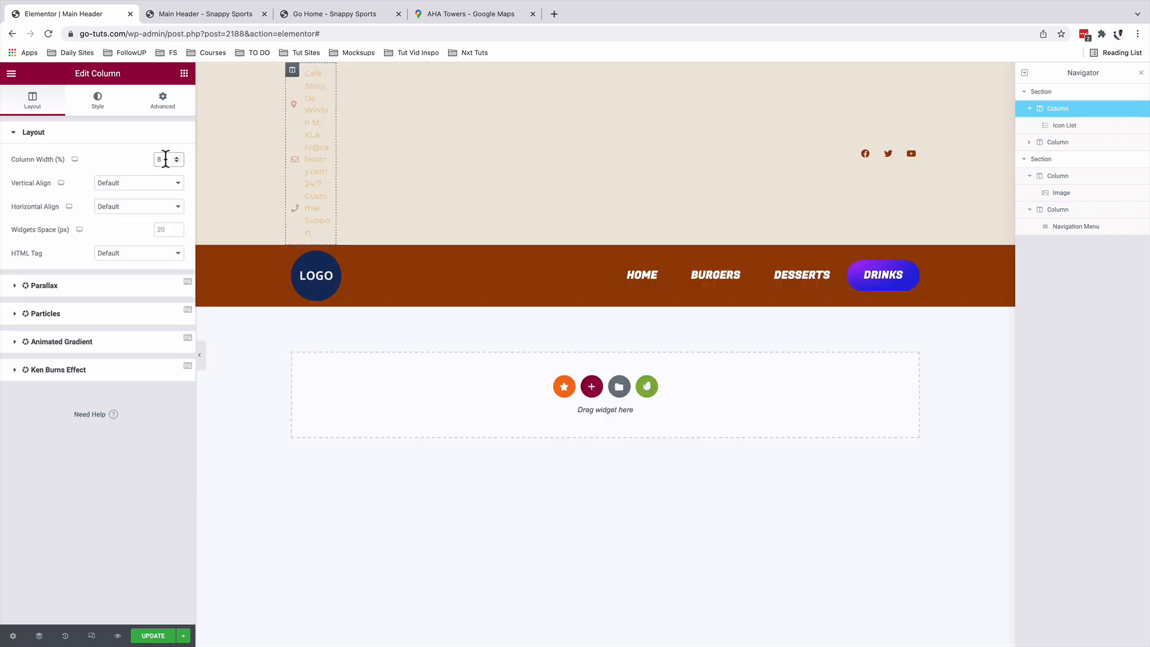
pyautogui.click(158, 159)
pyautogui.write('5')
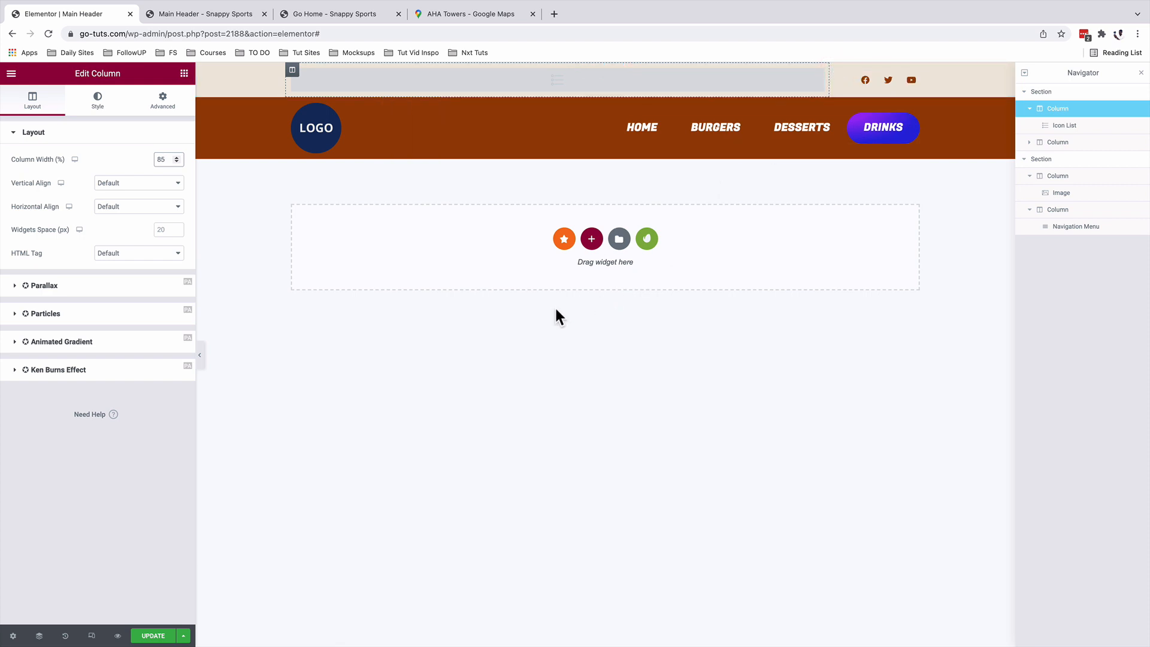
pyautogui.click(155, 635)
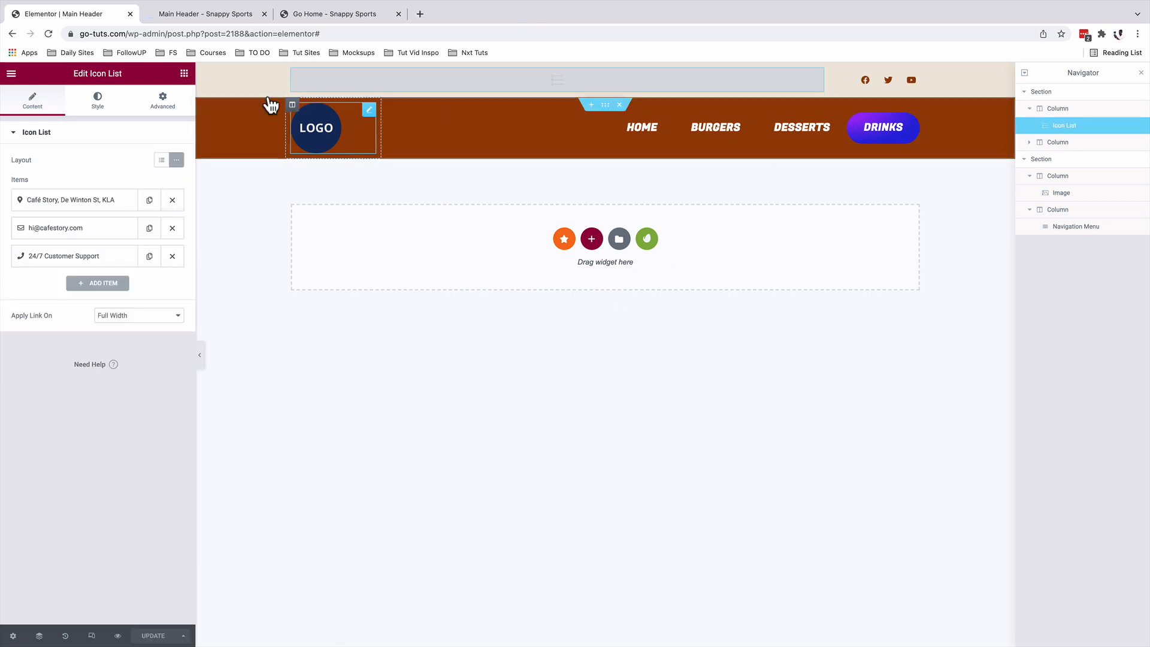
# Preview the saved header and test the phone, e-mail and map links in its top bar.
pyautogui.click(188, 14)
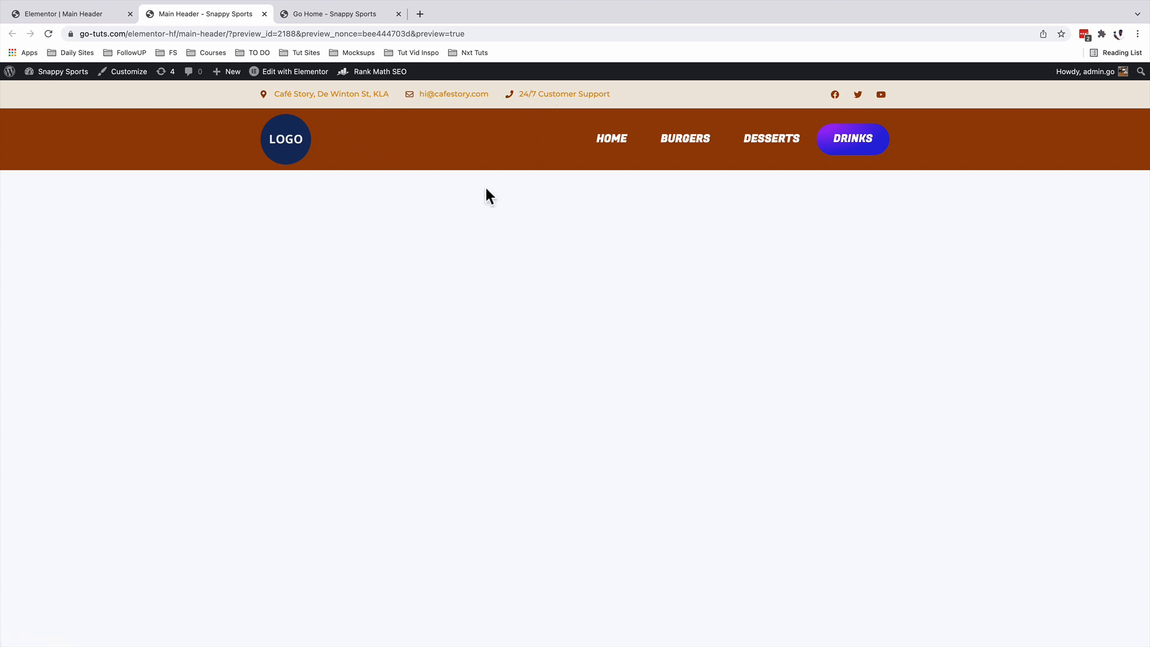
pyautogui.click(546, 96)
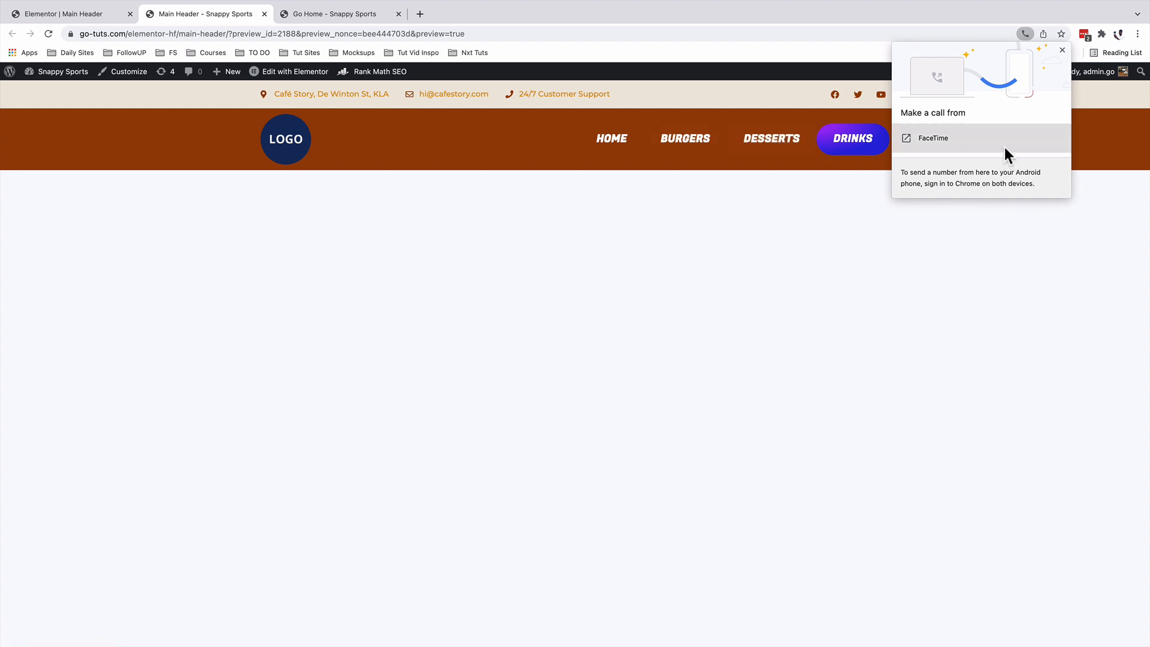
pyautogui.click(492, 115)
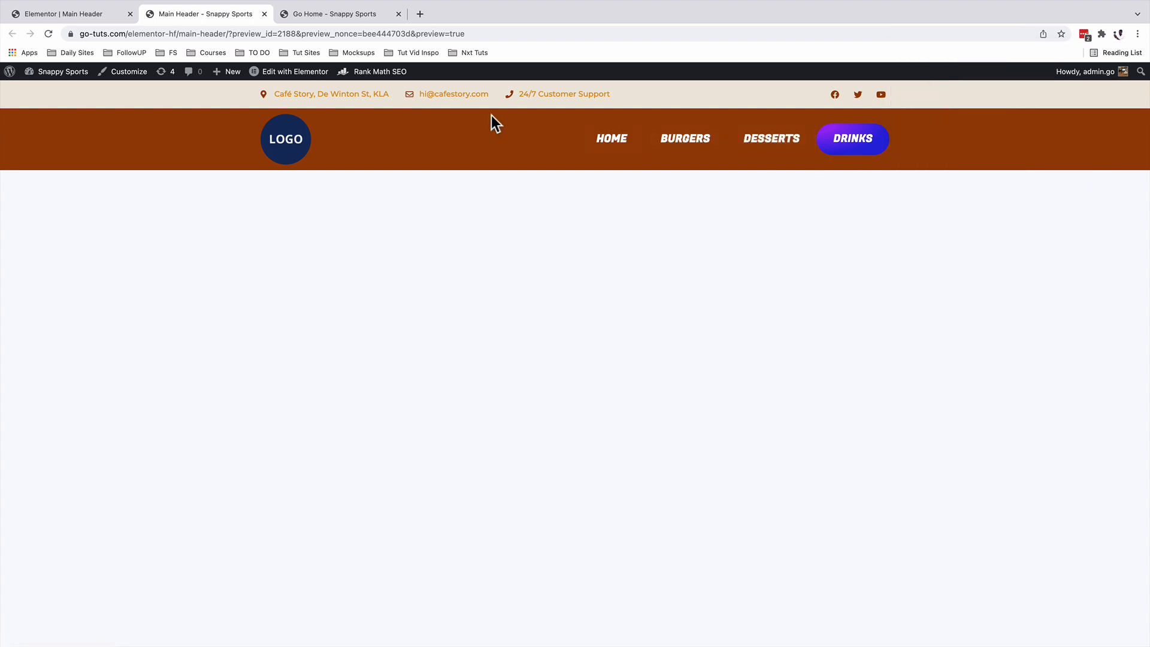
pyautogui.click(446, 96)
pyautogui.click(316, 95)
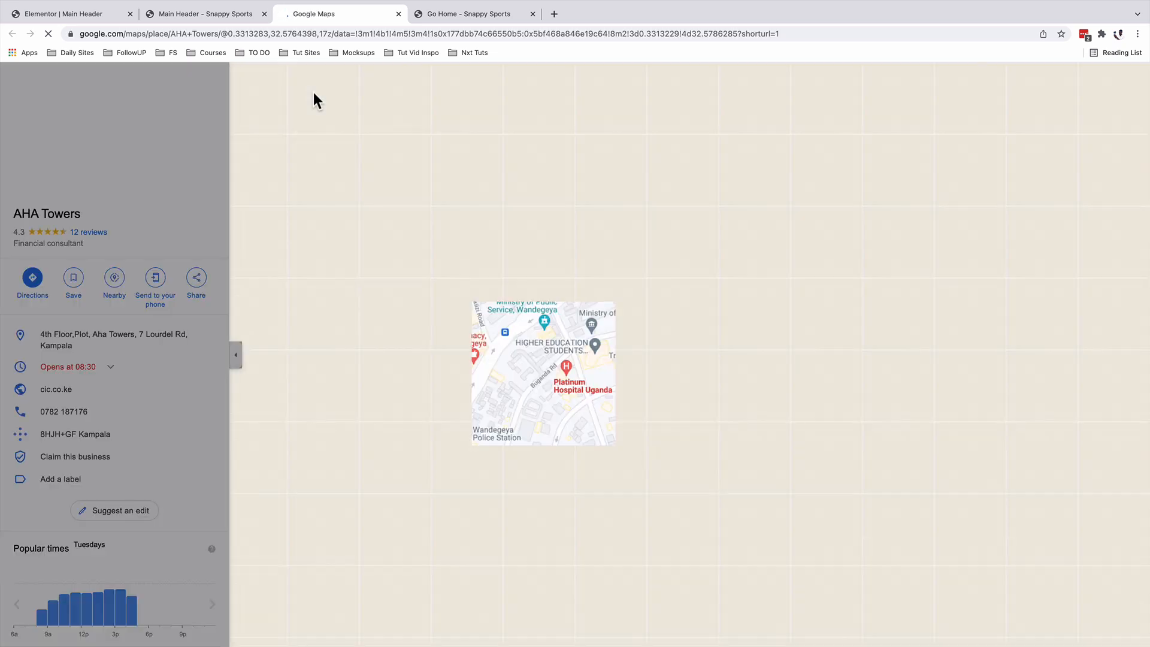
pyautogui.press('super+w')
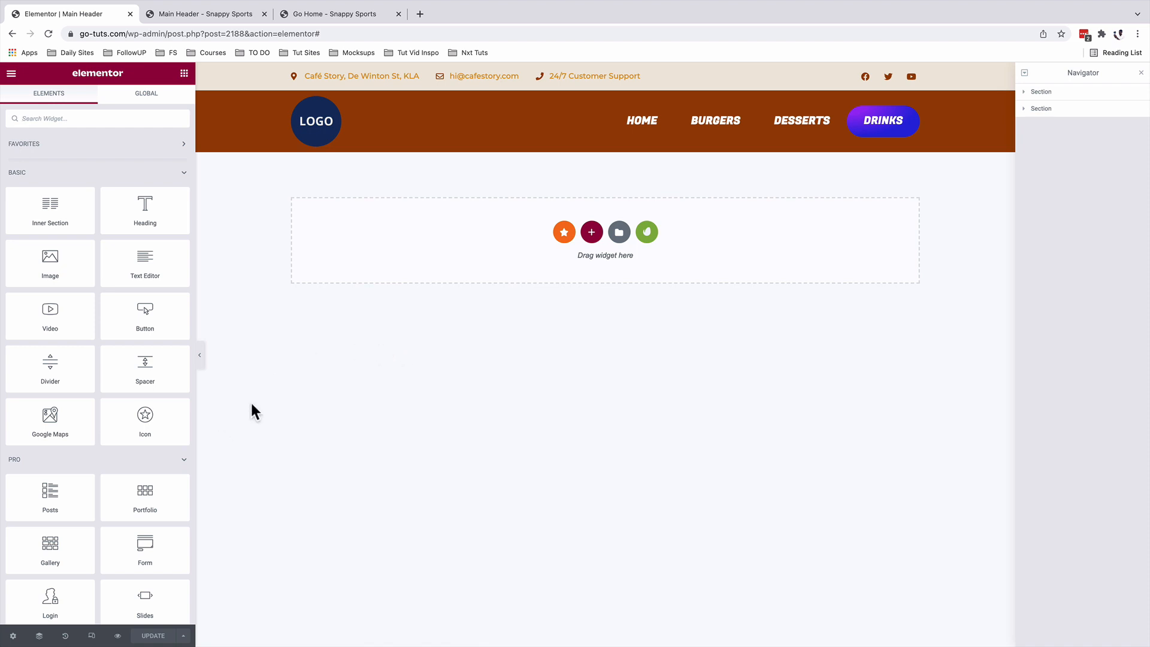
# In tablet view, reduce the icon list's text size and set the top bar's column widths to 80% and 20%.
pyautogui.click(93, 637)
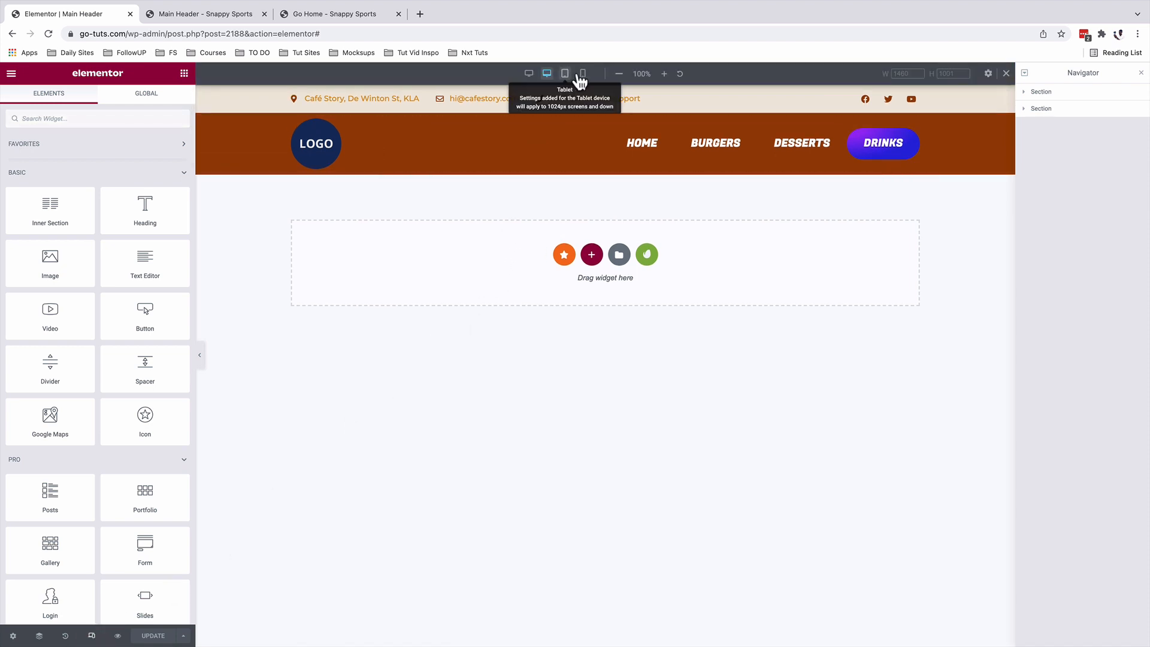
pyautogui.click(566, 74)
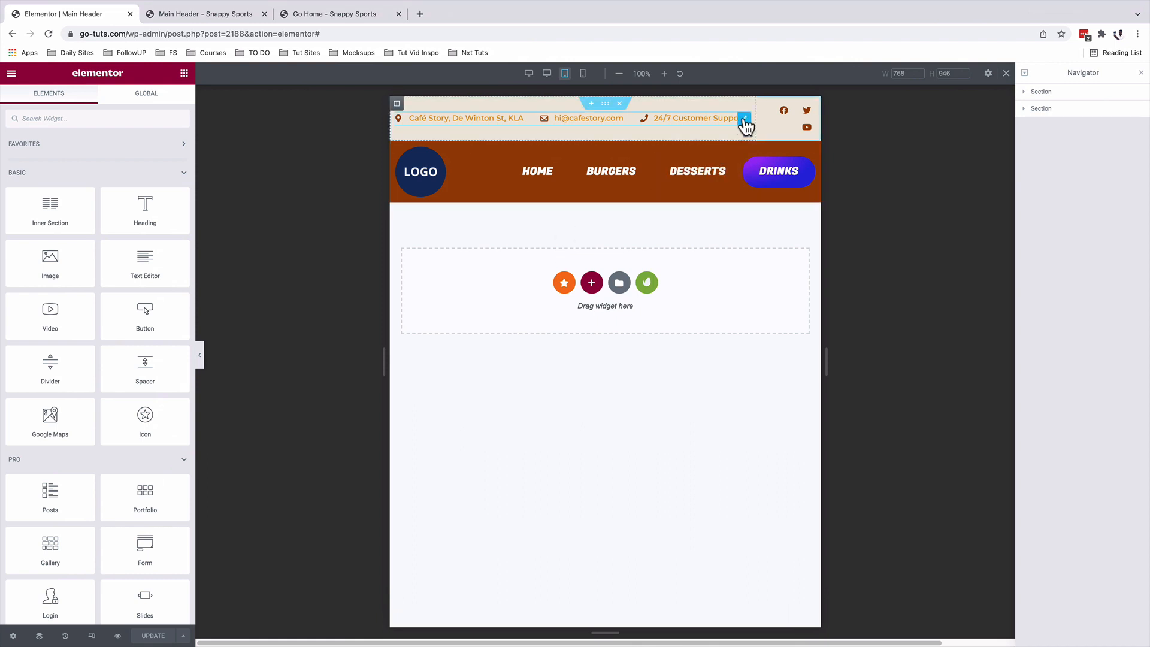
pyautogui.click(744, 119)
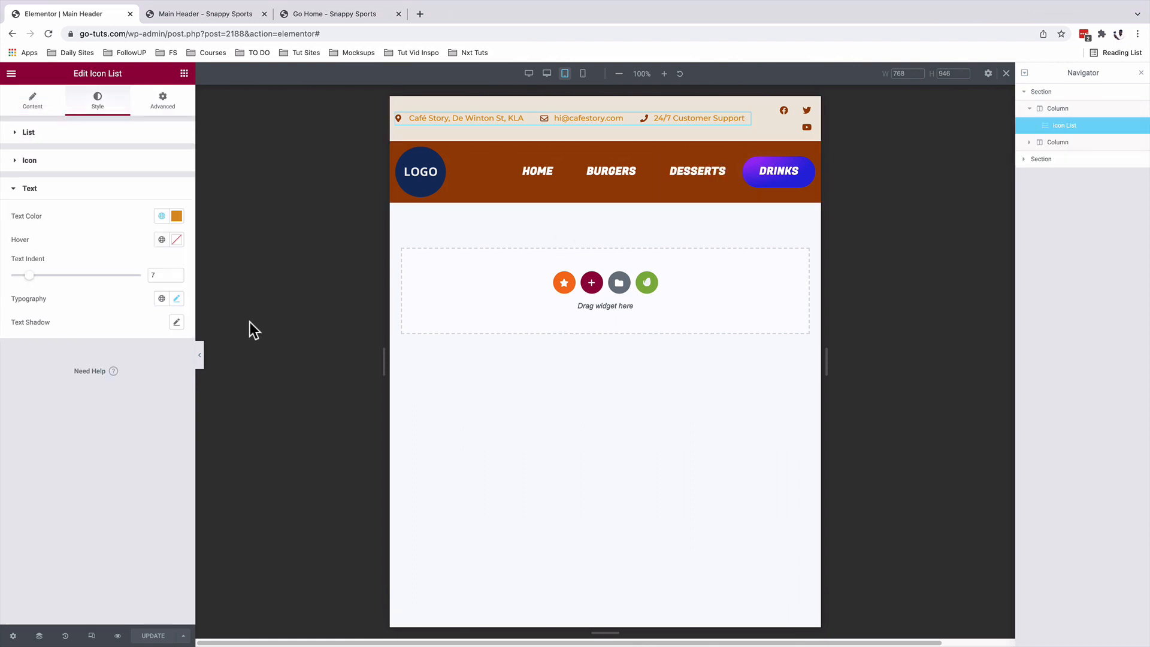
pyautogui.click(176, 299)
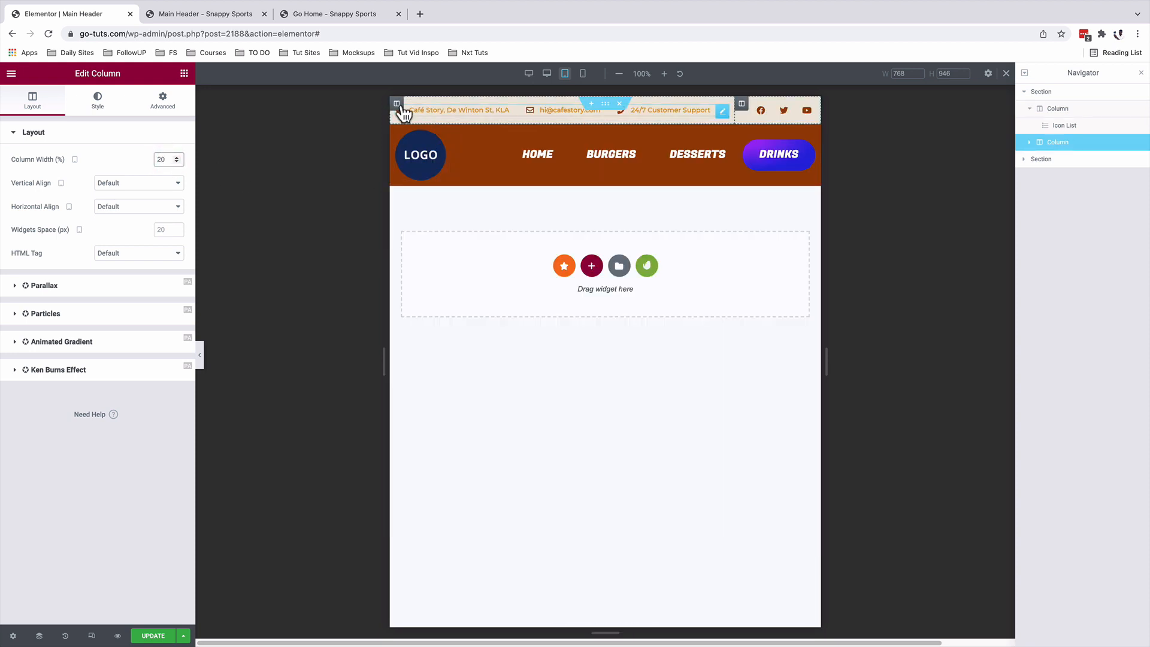
pyautogui.click(396, 106)
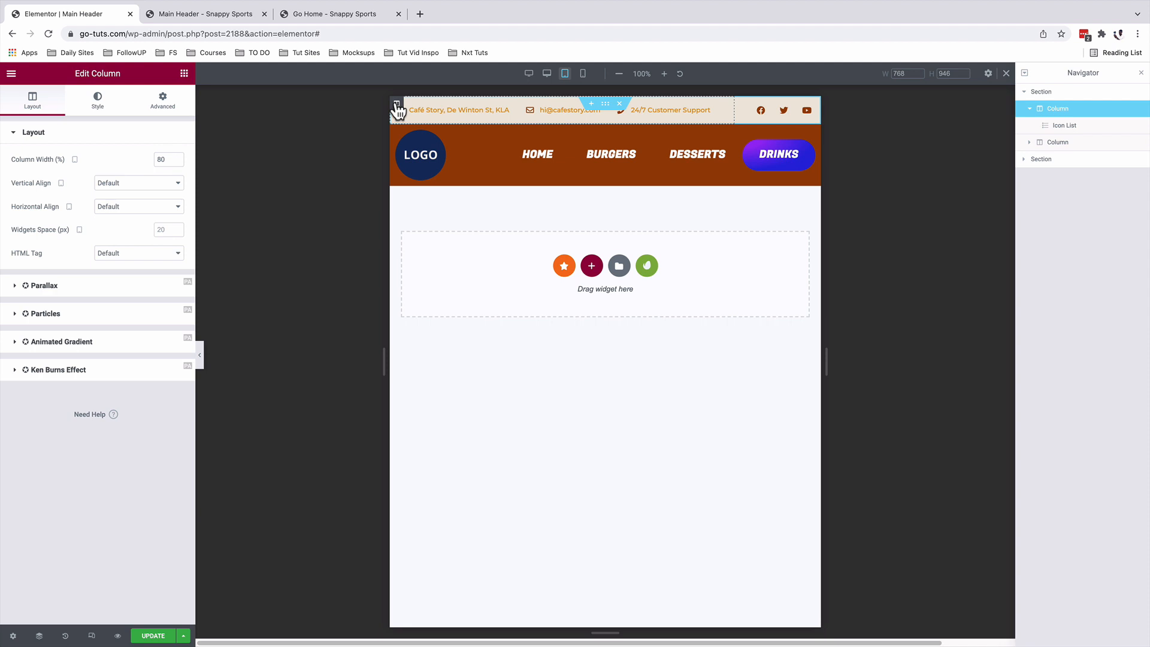
pyautogui.click(742, 106)
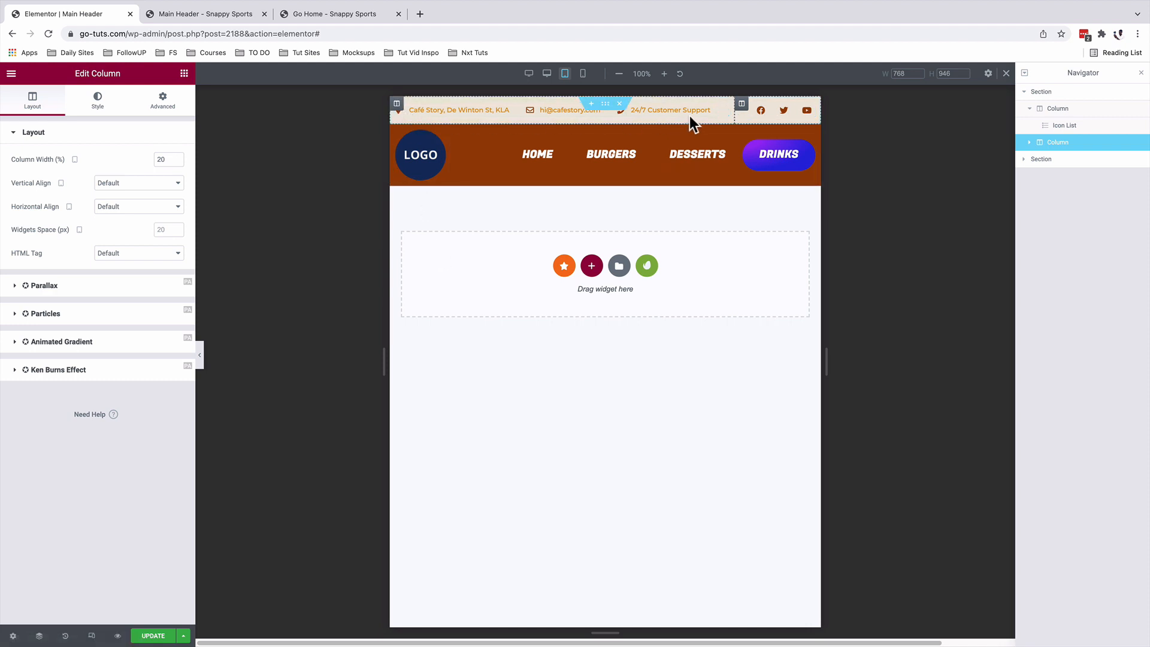
# Unlink the top bar section's tablet padding and set it to 10 px right and left, 0 top and bottom.
pyautogui.click(607, 106)
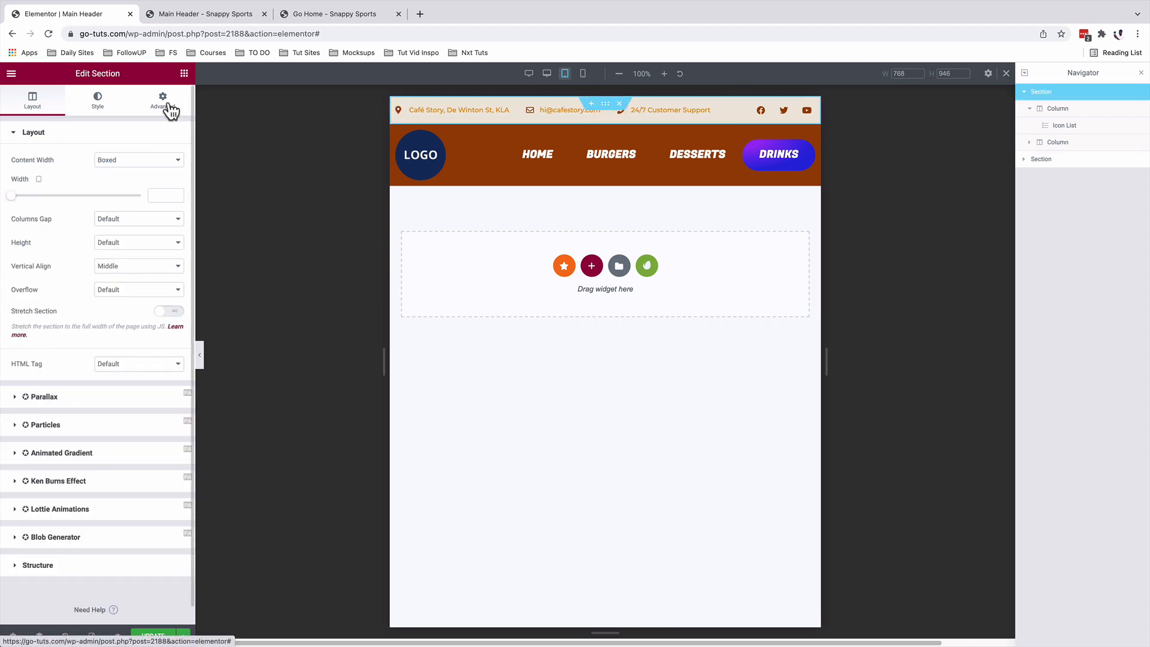
pyautogui.click(165, 102)
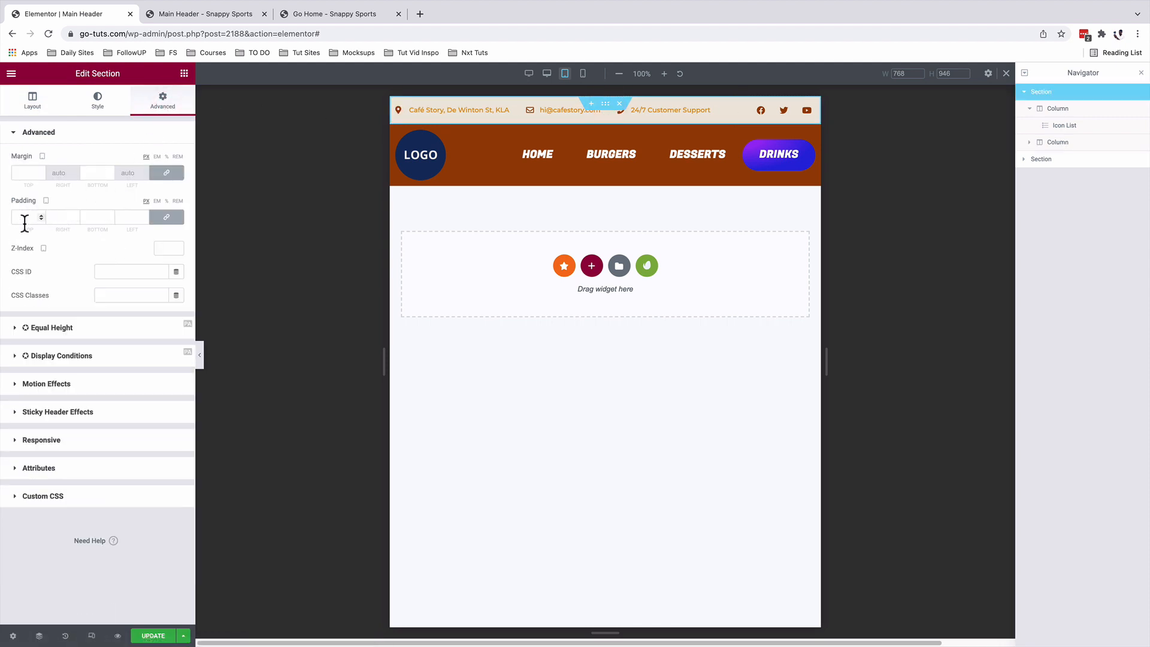
pyautogui.click(168, 221)
pyautogui.doubleClick(56, 217)
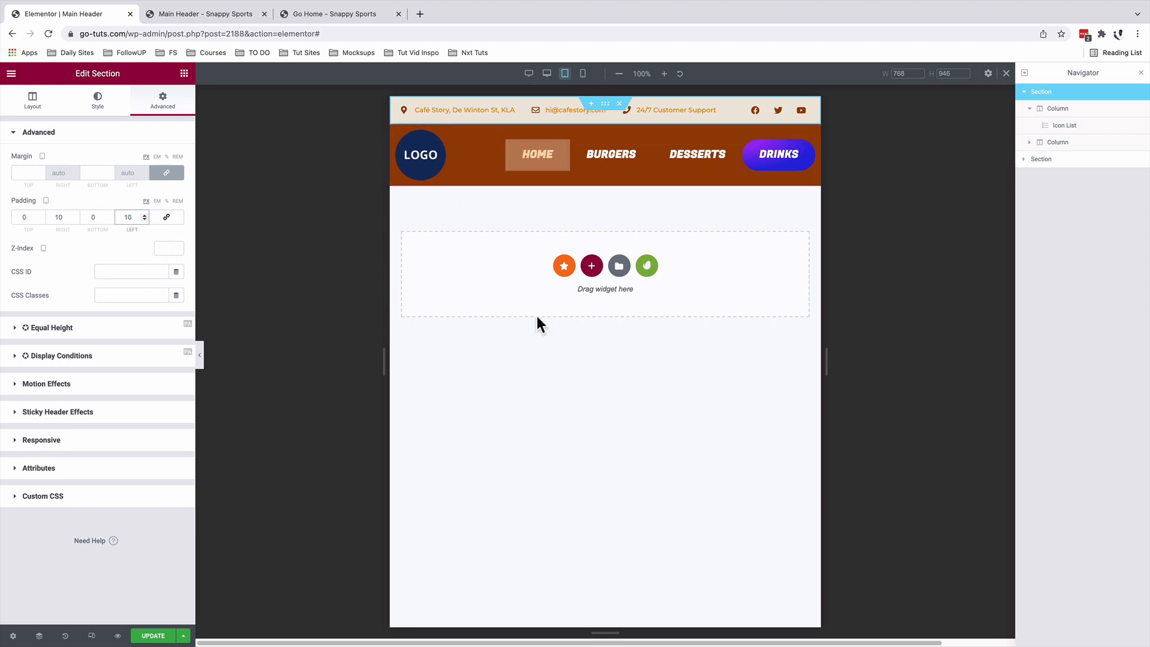
# In mobile view, set the alignment of the top bar's social icons to left.
pyautogui.click(583, 75)
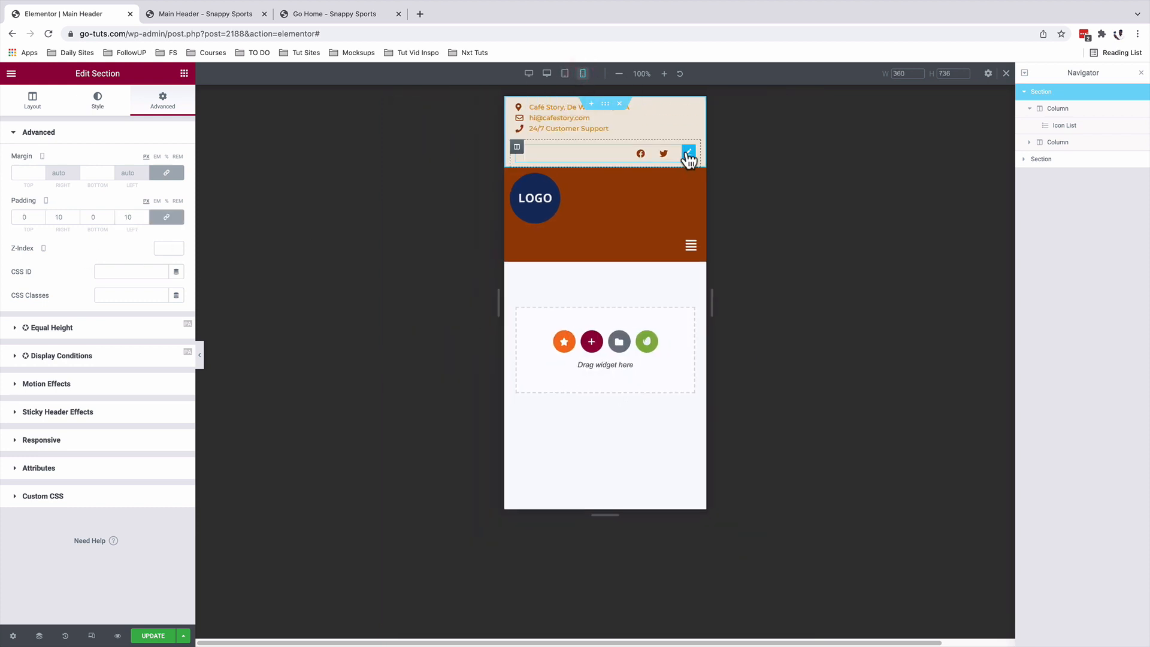
pyautogui.click(687, 155)
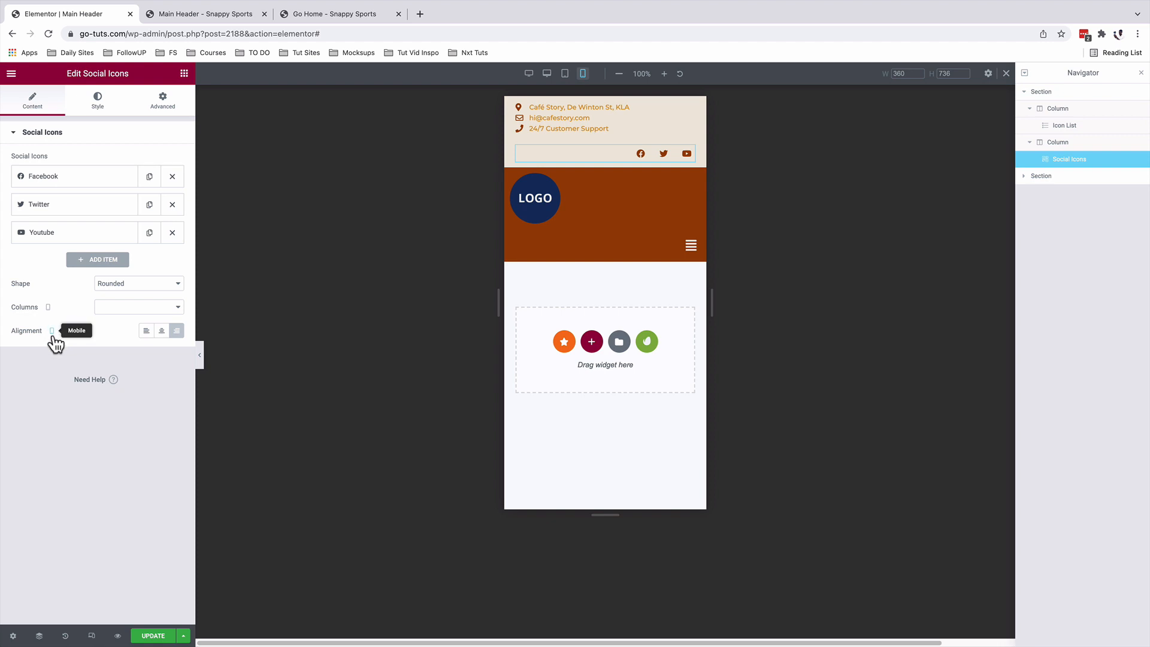
pyautogui.click(146, 331)
# Unlink the social icons column's mobile padding and set it to 10 px at the bottom and 0 on the other sides.
pyautogui.click(516, 150)
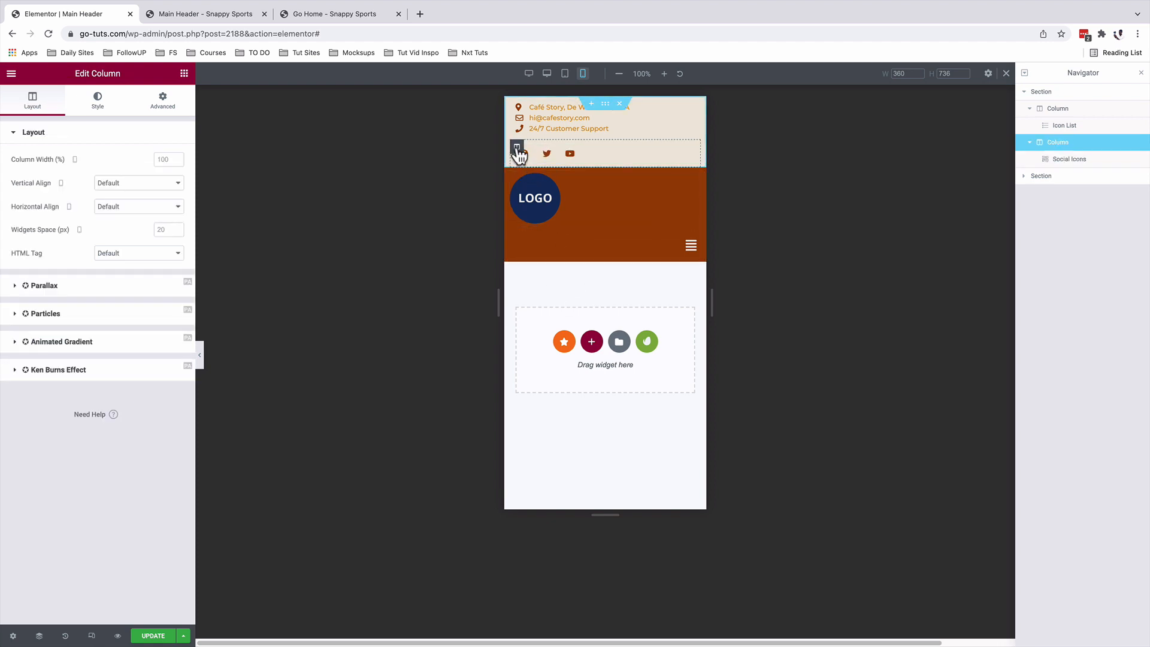
pyautogui.click(163, 100)
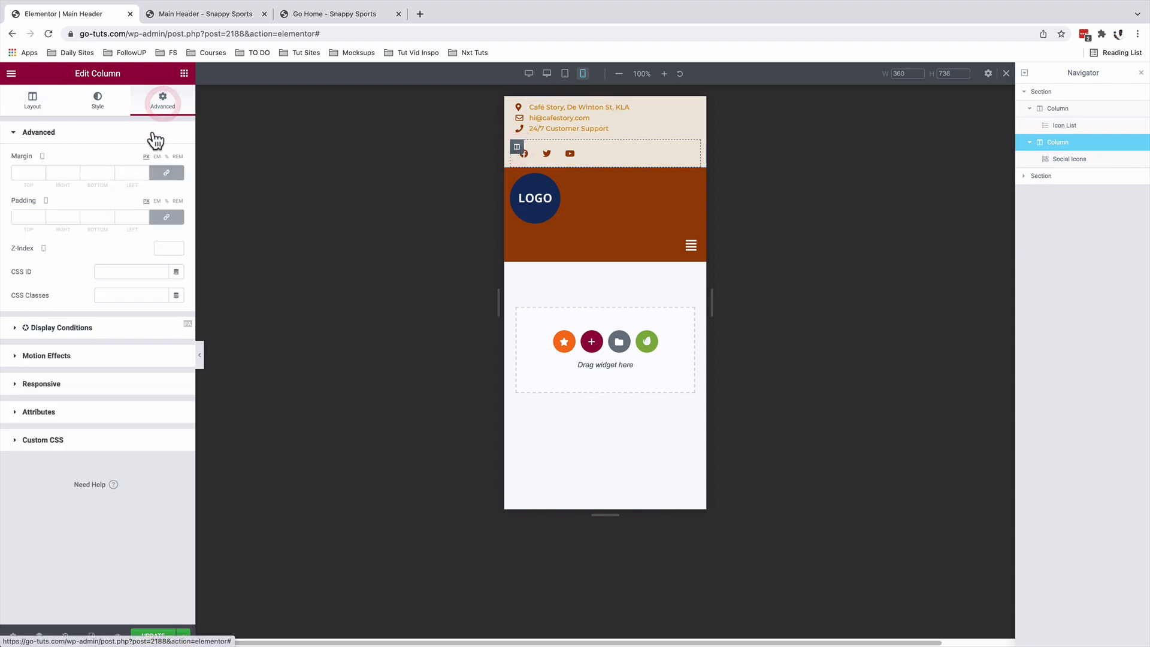
pyautogui.click(166, 217)
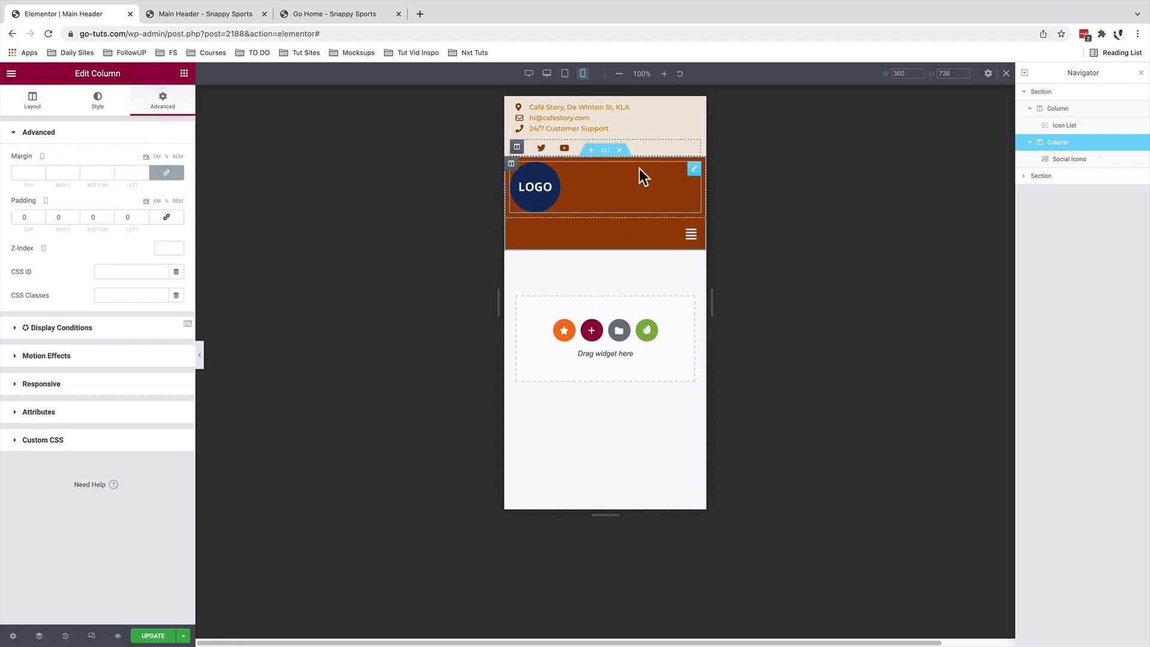
pyautogui.click(91, 219)
pyautogui.write('1')
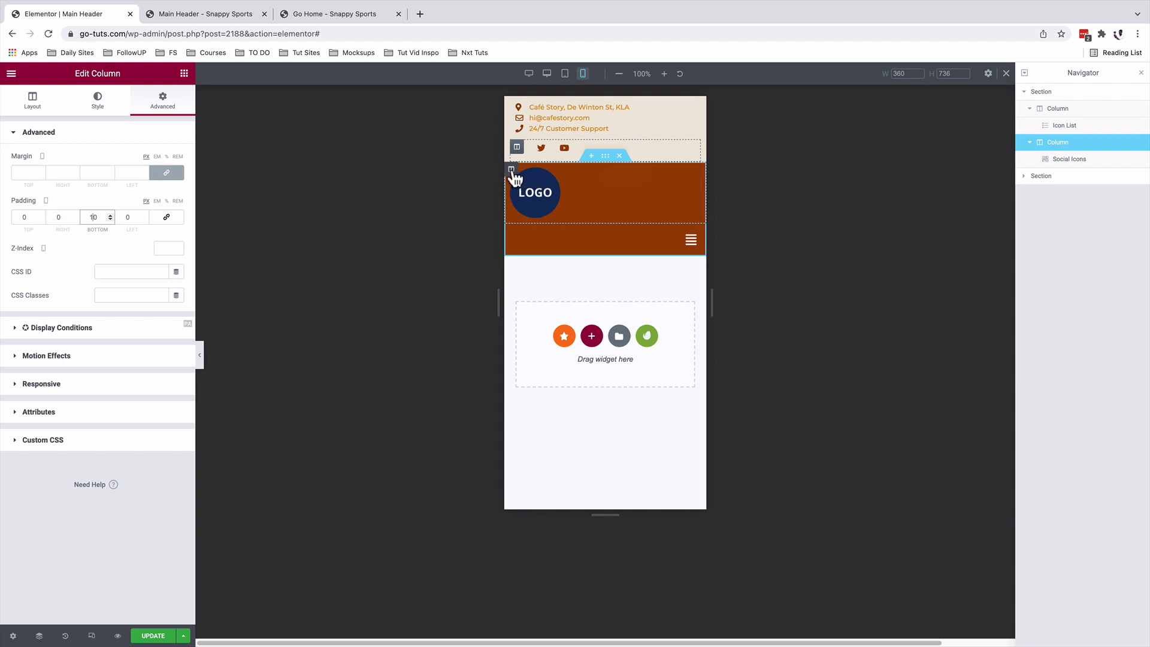
# Set the mobile width of both the logo column and the navigation menu column to 50%.
pyautogui.click(512, 170)
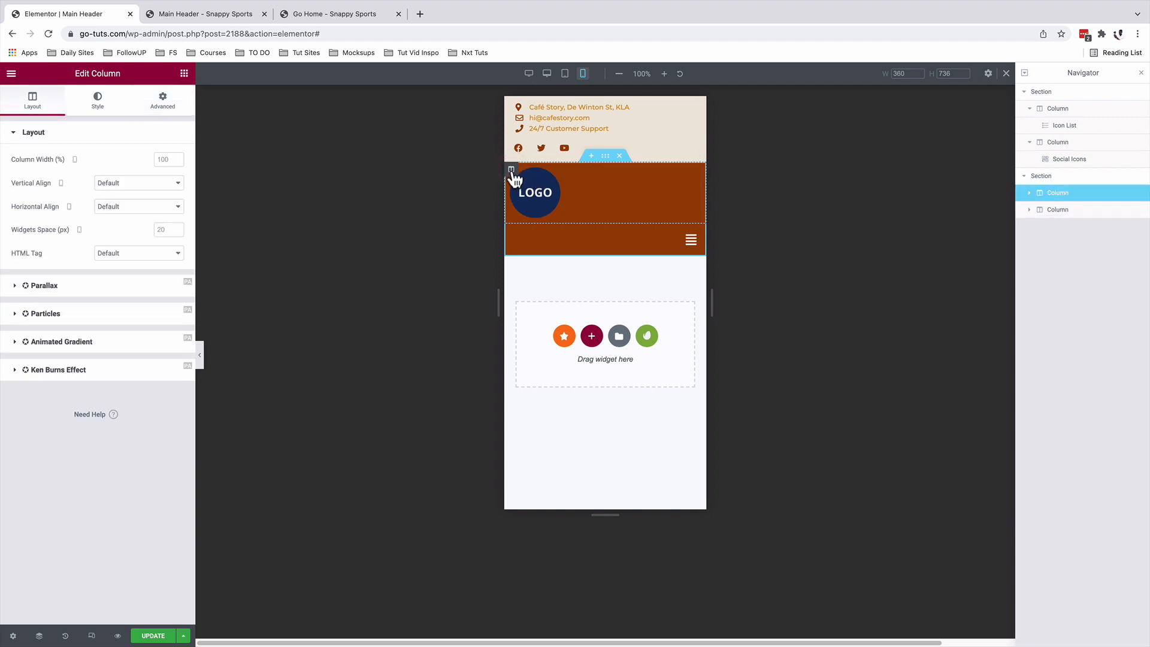
pyautogui.click(166, 160)
pyautogui.write('50')
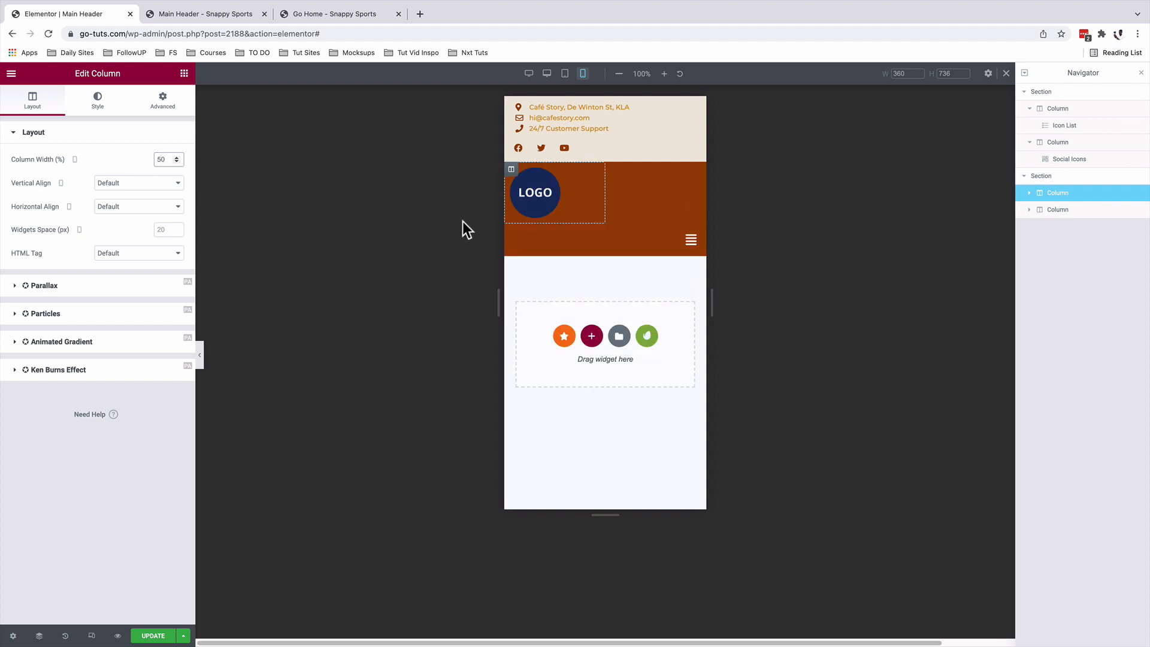
pyautogui.click(512, 232)
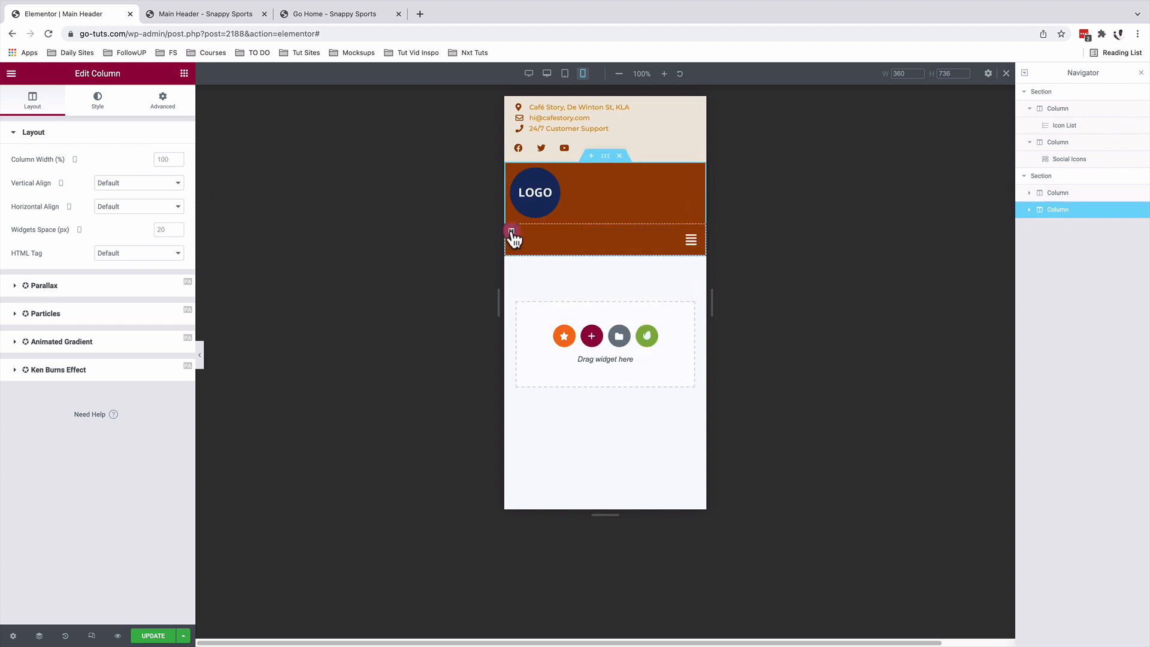
pyautogui.click(171, 159)
pyautogui.write('5')
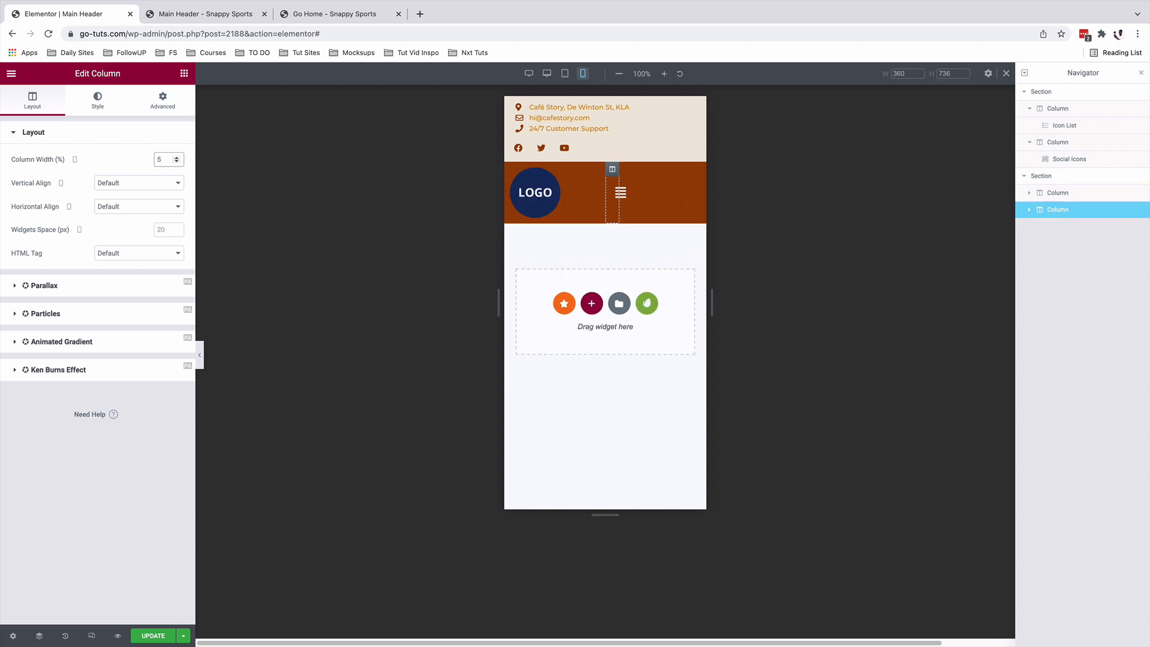
pyautogui.write('0')
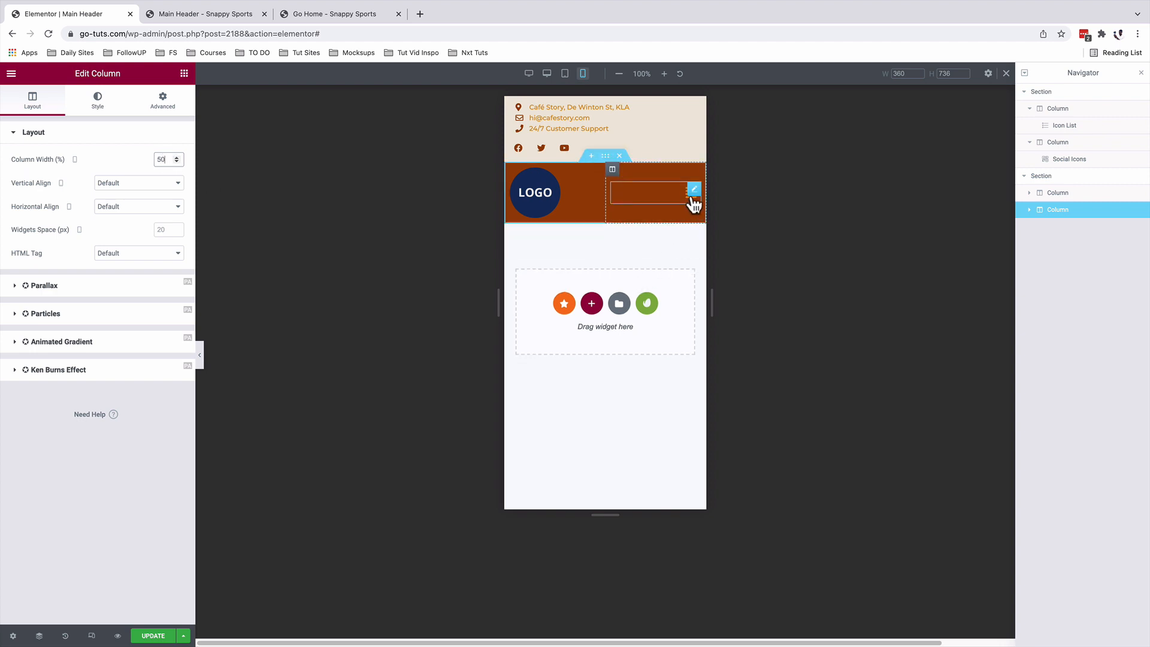
# Set the top distance of the navigation menu's mobile dropdown to 36.
pyautogui.click(692, 201)
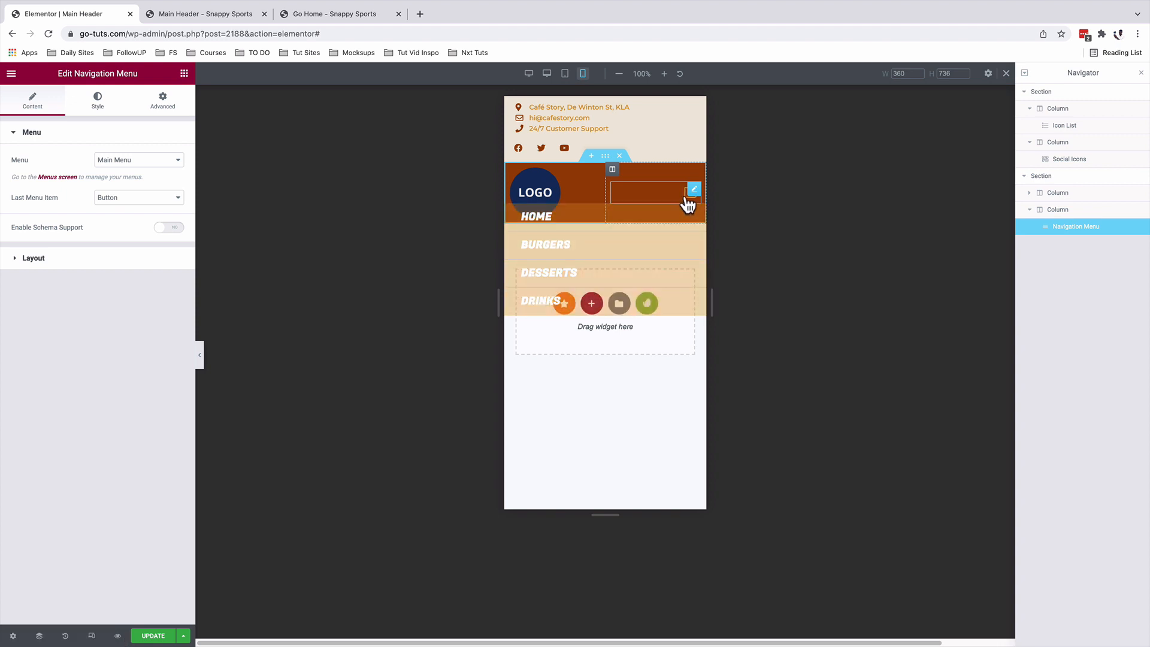
pyautogui.click(98, 100)
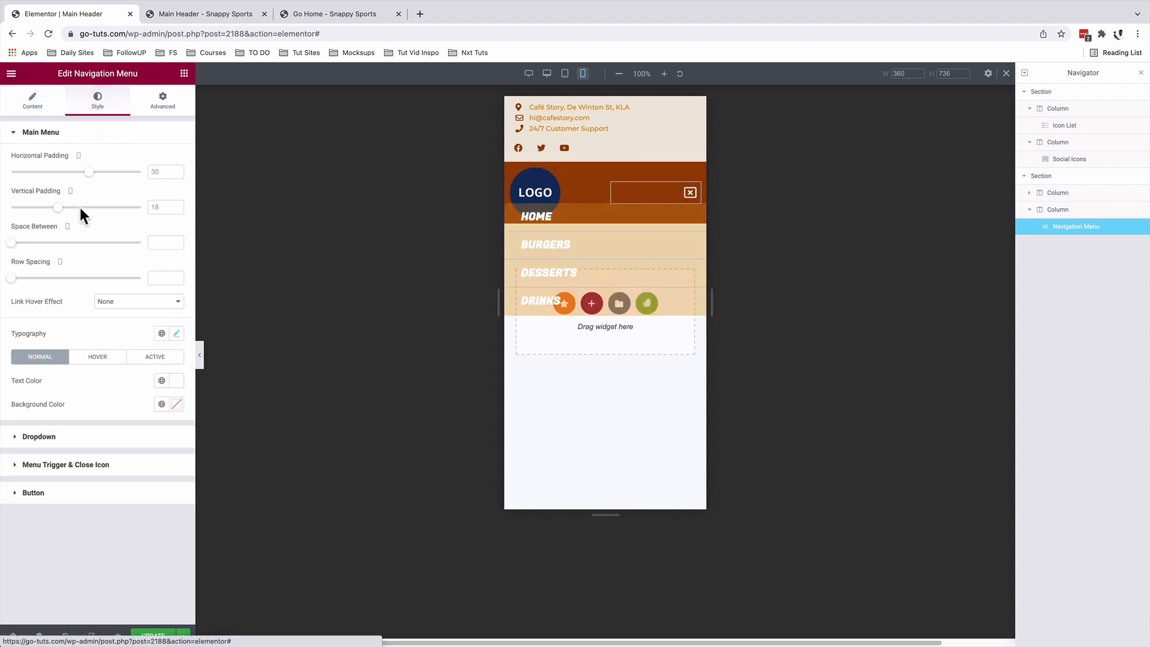
pyautogui.click(49, 437)
pyautogui.scroll(-2, 85, 373)
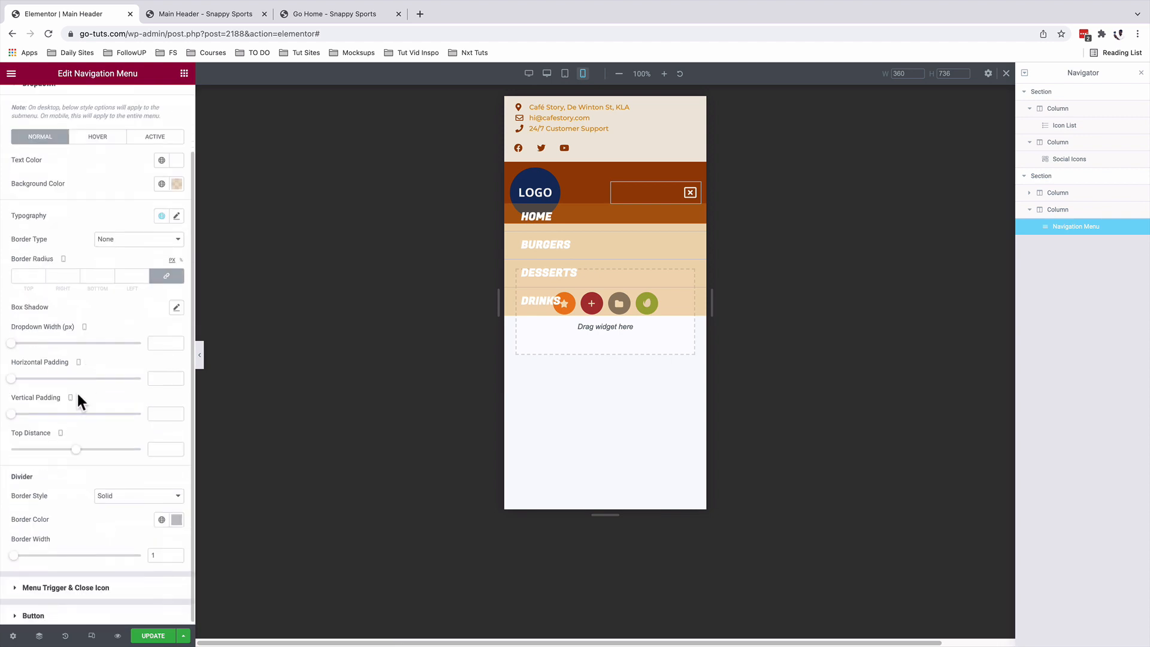
pyautogui.click(158, 449)
pyautogui.write('45')
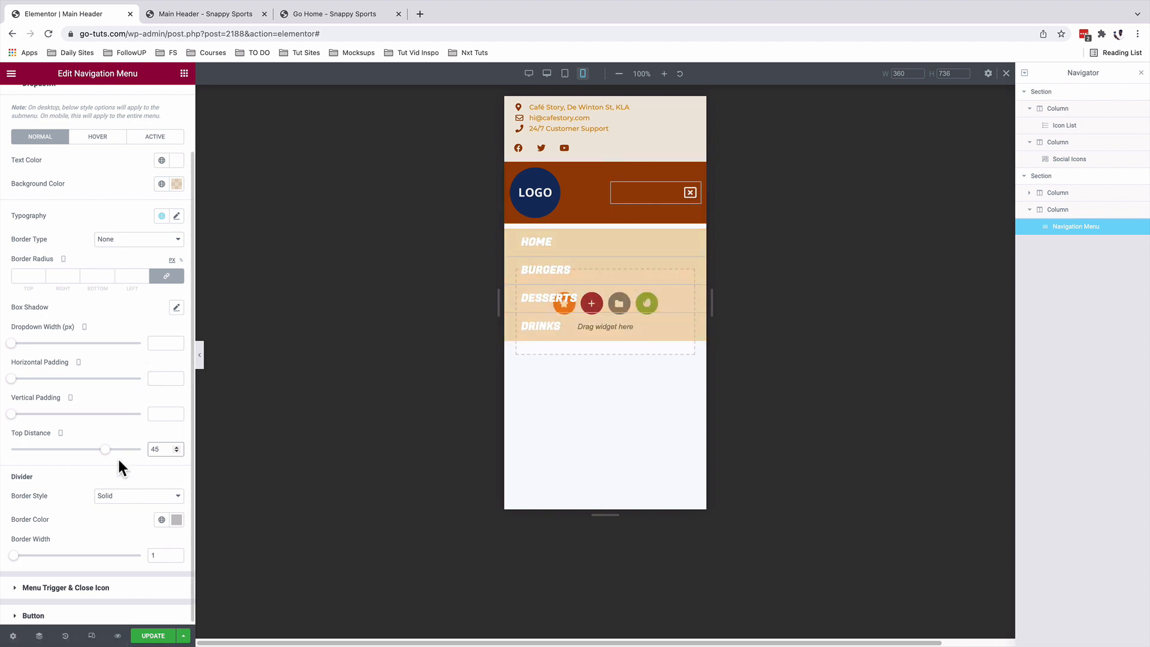
pyautogui.doubleClick(157, 450)
pyautogui.write('40')
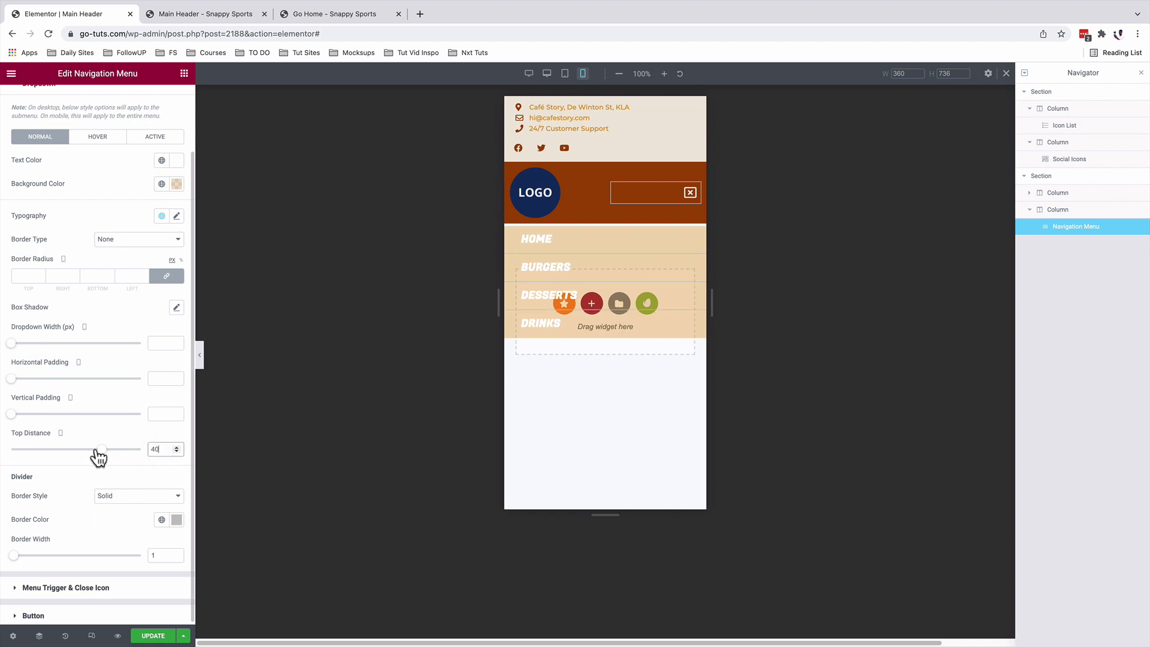
pyautogui.moveTo(101, 450); pyautogui.dragTo(101, 459)
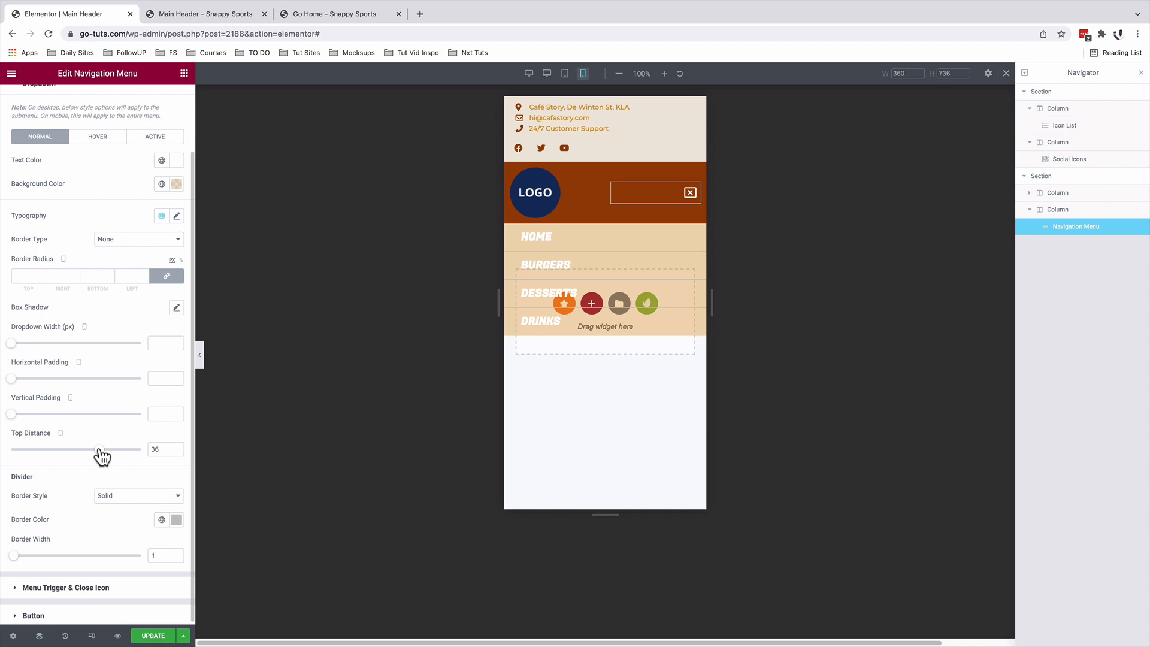
# Reduce the logo image's mobile width to 65 px.
pyautogui.click(593, 175)
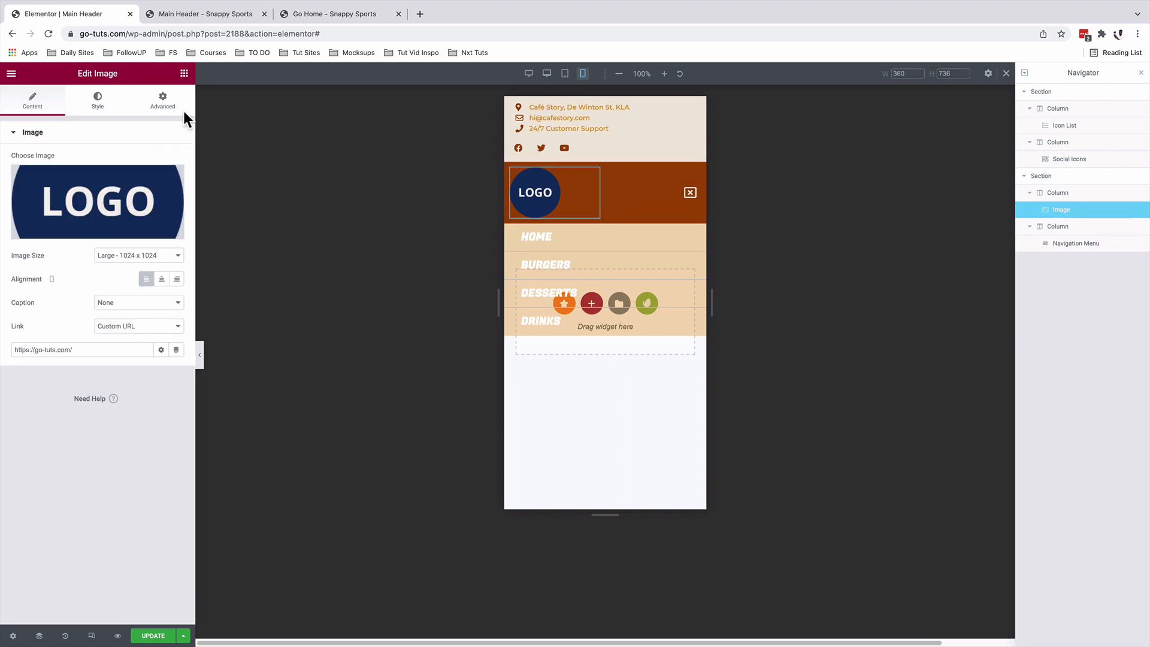
pyautogui.click(94, 103)
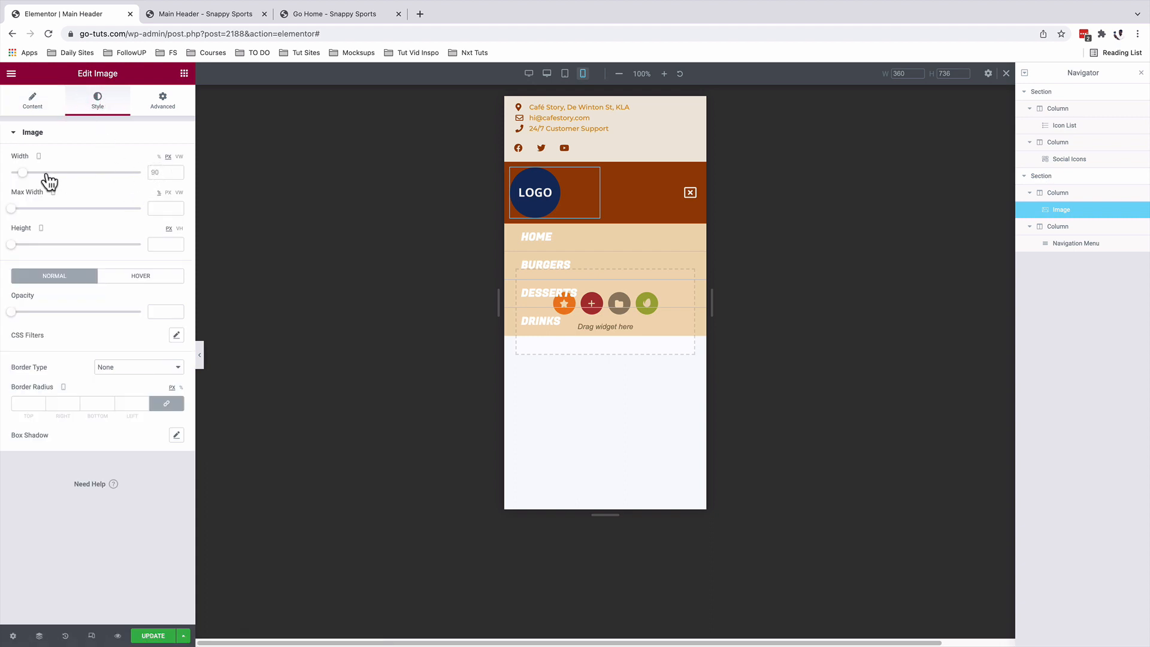
pyautogui.moveTo(22, 173); pyautogui.dragTo(20, 173)
pyautogui.doubleClick(157, 174)
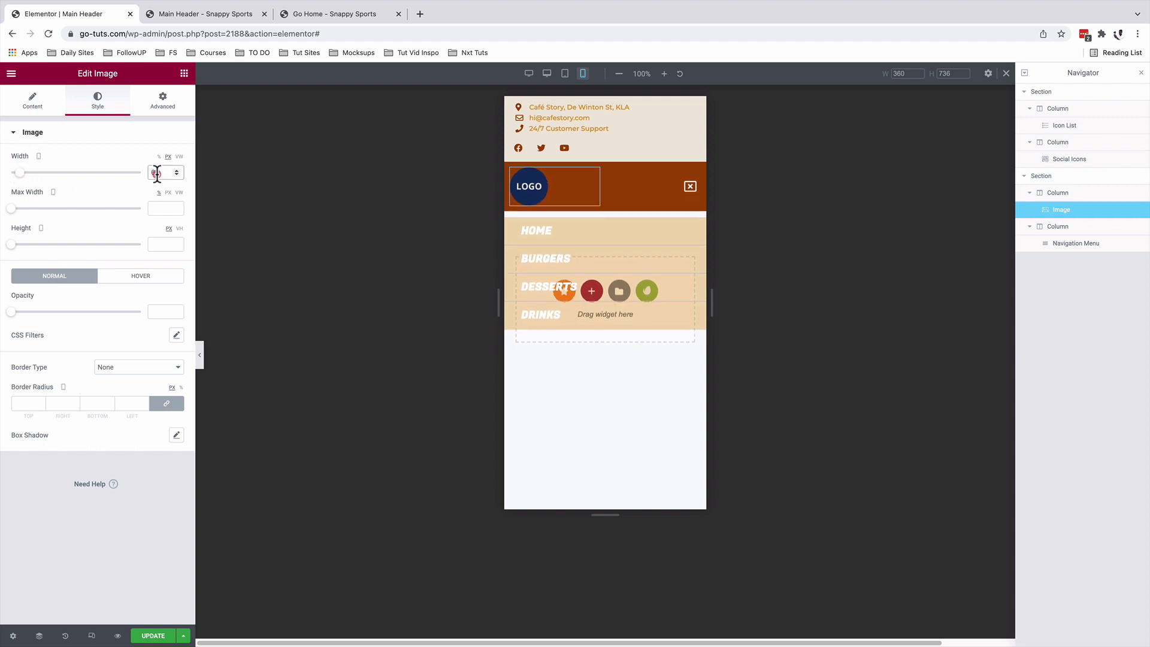
pyautogui.write('65')
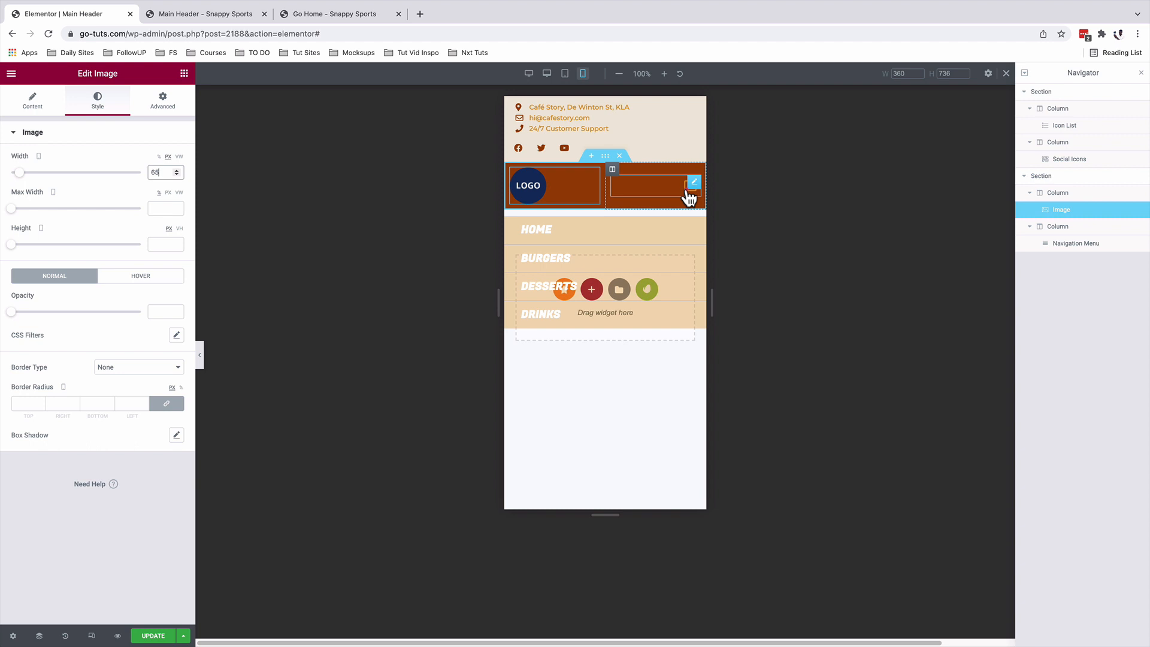
# Set the mobile dropdown's top distance to 24 so it meets the header's lower edge, and update the header.
pyautogui.click(688, 191)
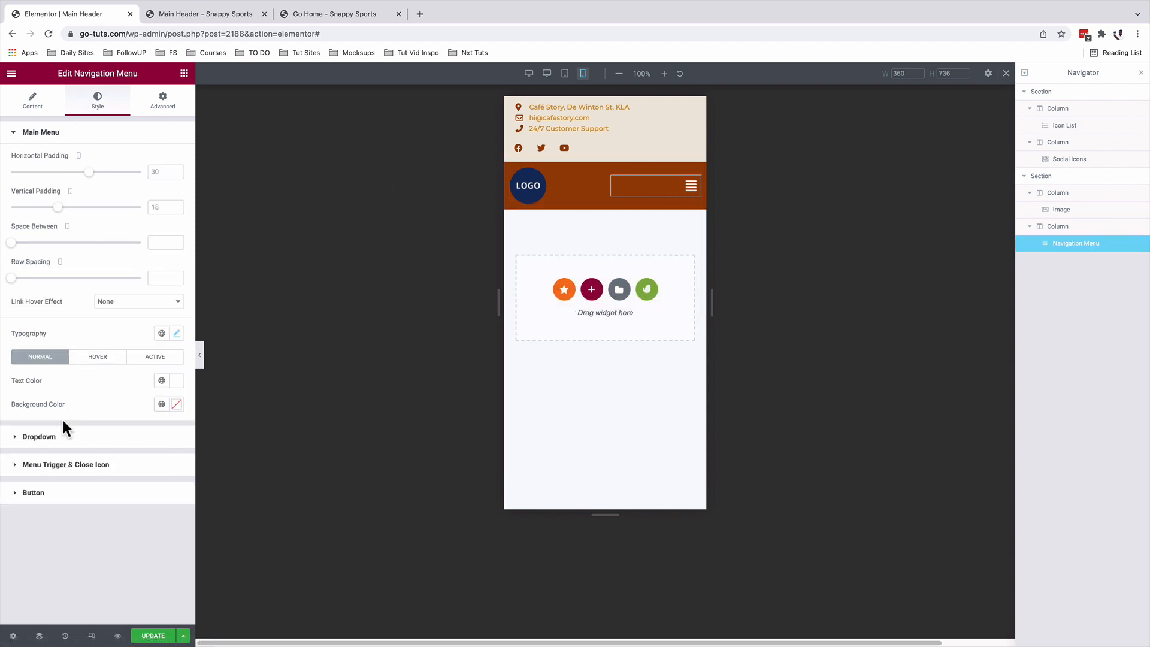
pyautogui.click(66, 439)
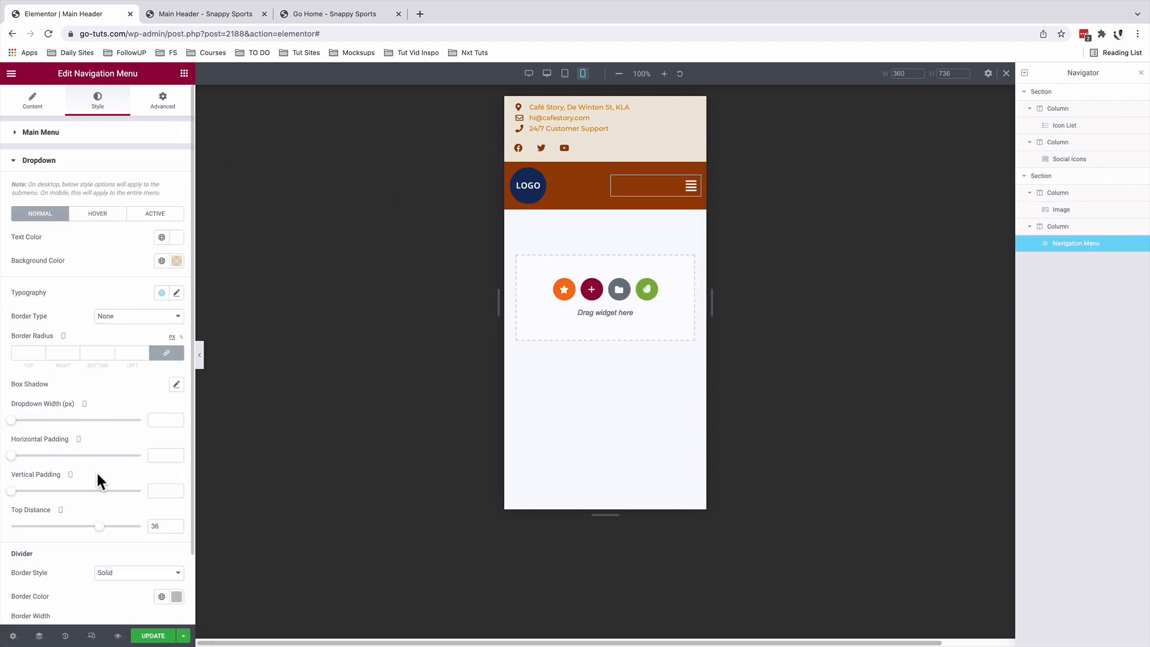
pyautogui.moveTo(100, 527); pyautogui.dragTo(91, 527)
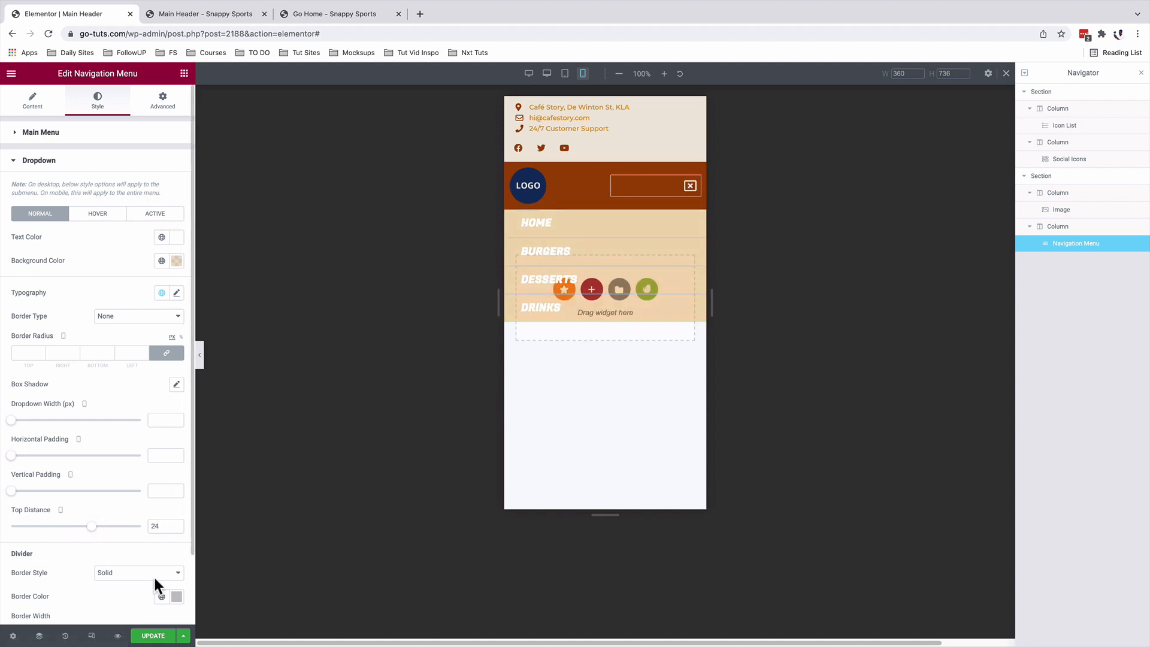
pyautogui.click(153, 636)
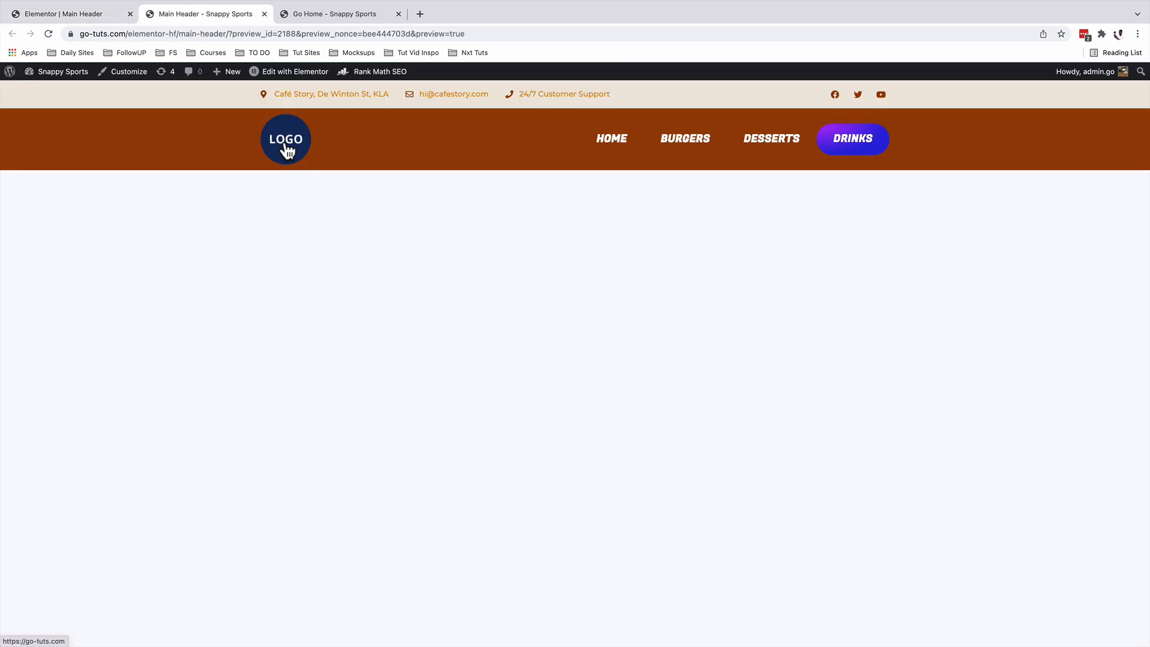
# Follow the logo link to the live home page and test the header and its dropdown menu in the phone simulator.
pyautogui.click(284, 145)
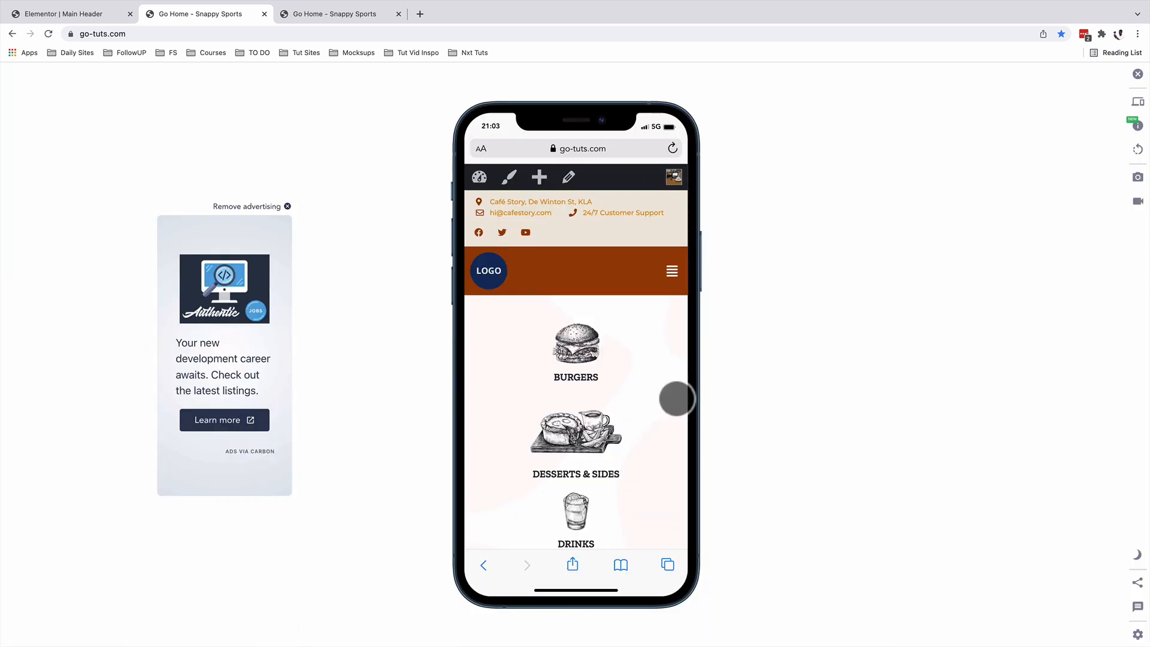
pyautogui.scroll(-5, 659, 375)
pyautogui.scroll(-3, 661, 374)
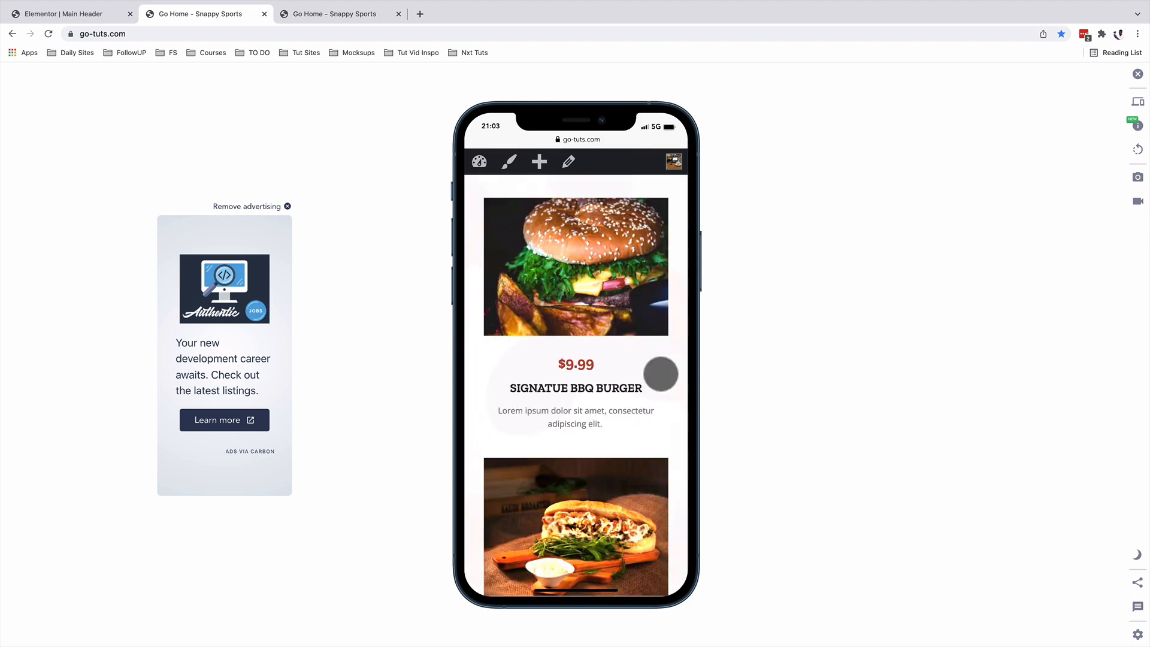
pyautogui.scroll(15, 661, 373)
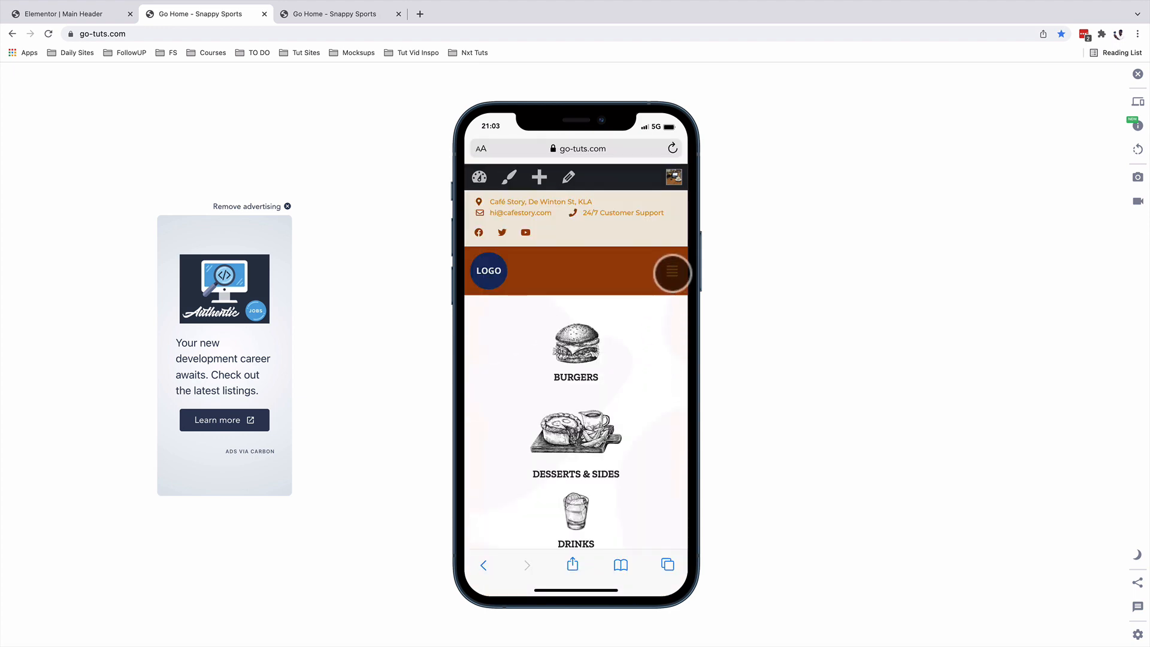
pyautogui.click(672, 273)
pyautogui.scroll(-2, 657, 443)
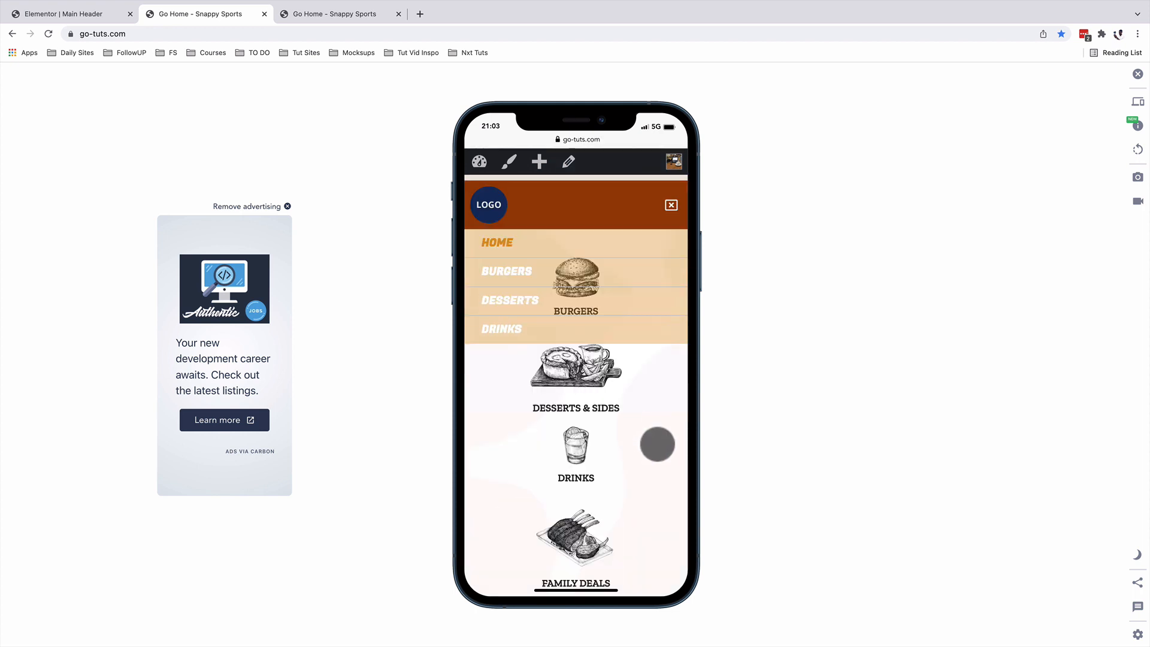
pyautogui.scroll(-3, 656, 436)
pyautogui.scroll(5, 656, 432)
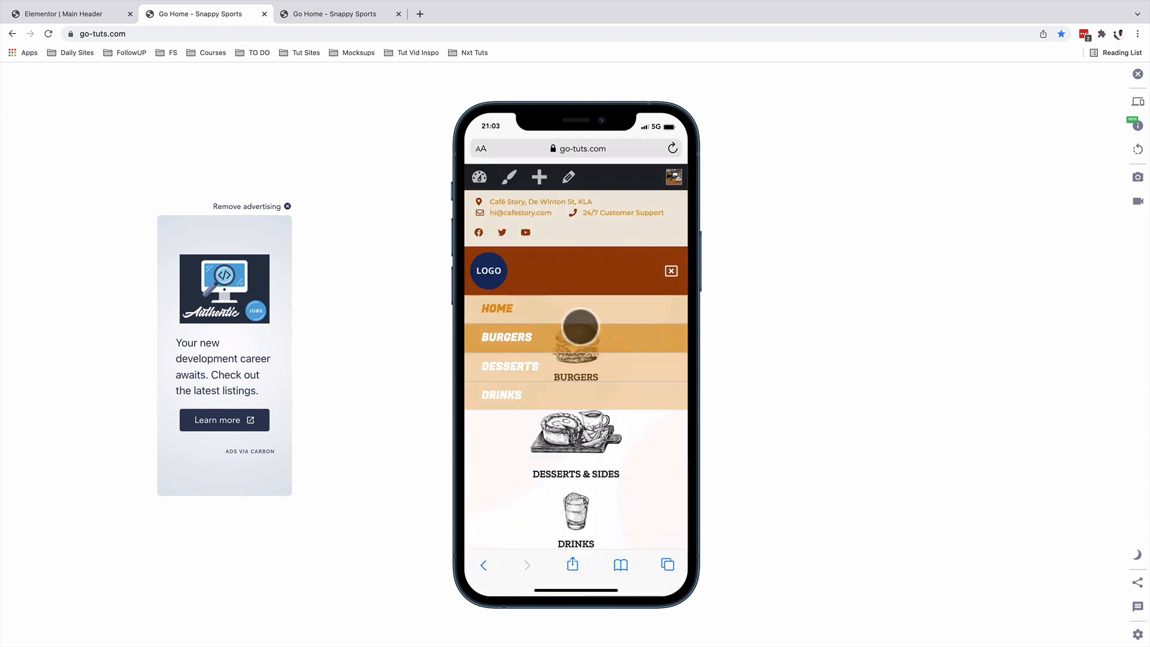
pyautogui.click(524, 363)
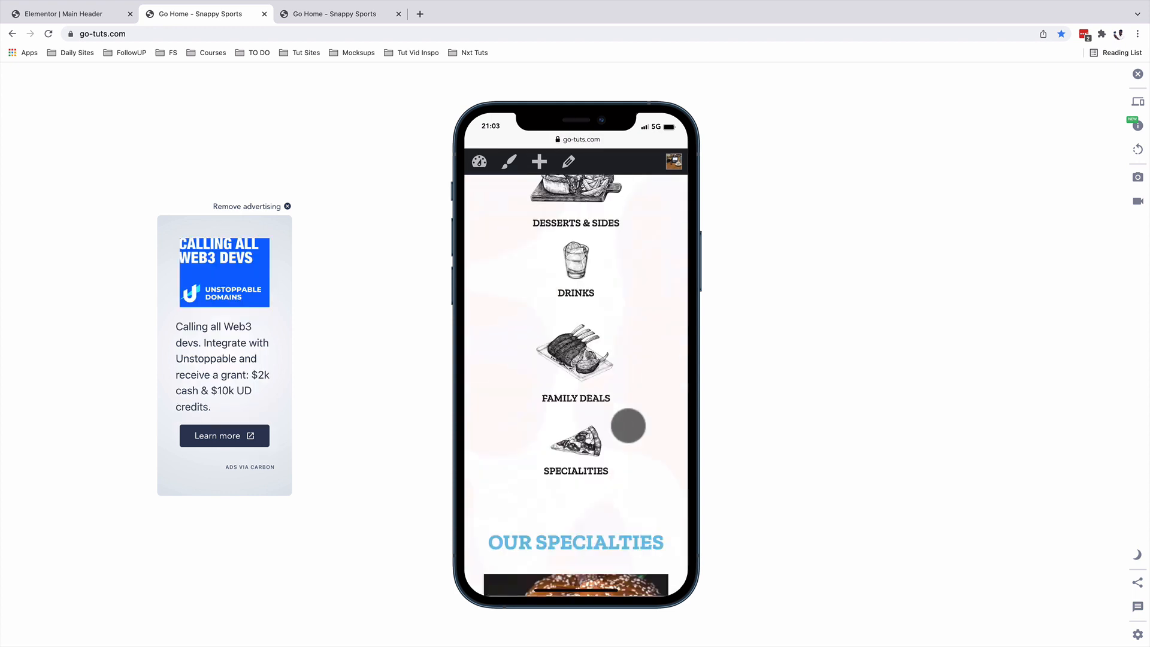
pyautogui.scroll(5, 628, 426)
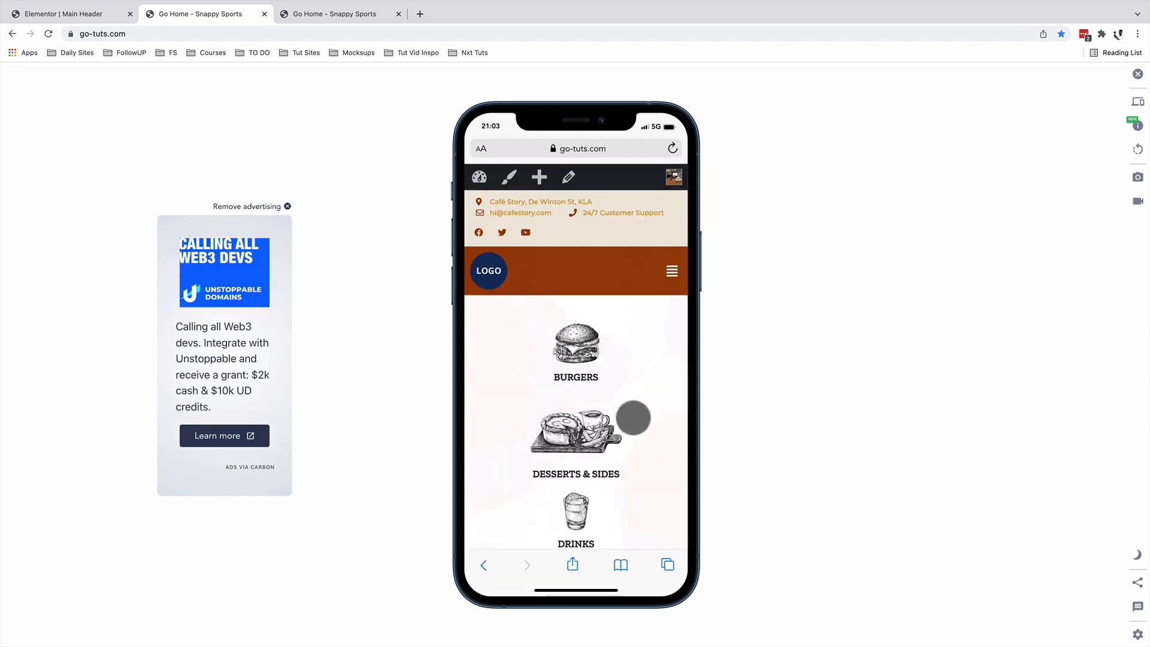
# Return to the header editor, leave responsive mode, and enable Sticky Header Effects on the top bar section.
pyautogui.hotkey('ctrl', 'shift', 'Tab')
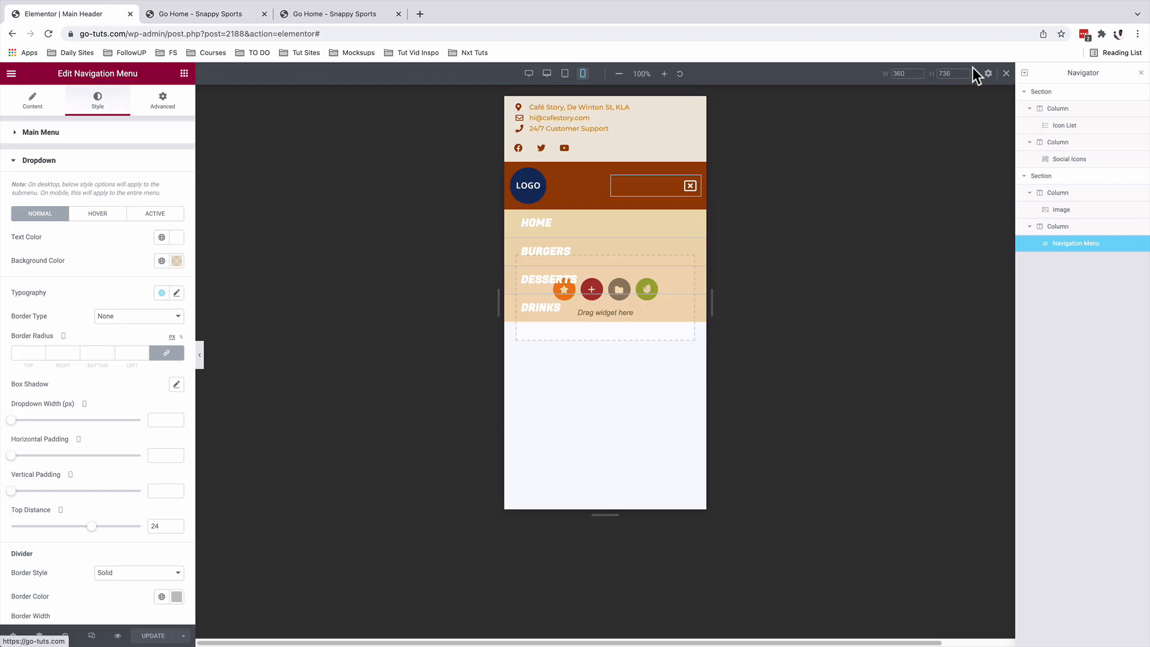
pyautogui.click(1007, 74)
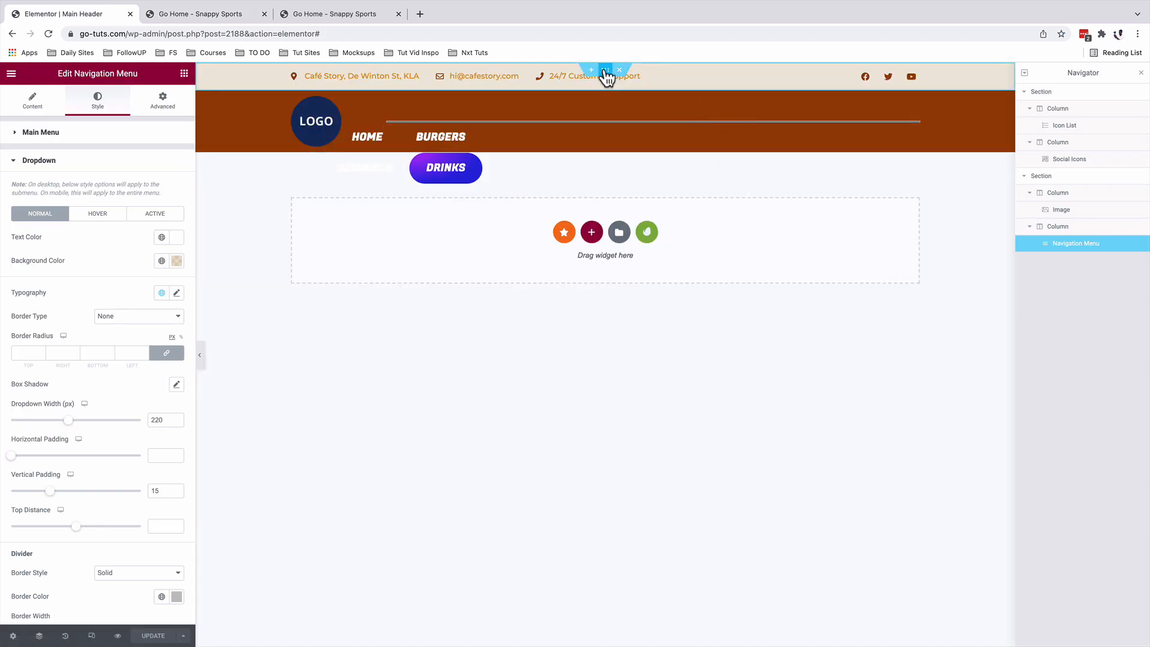
pyautogui.click(605, 70)
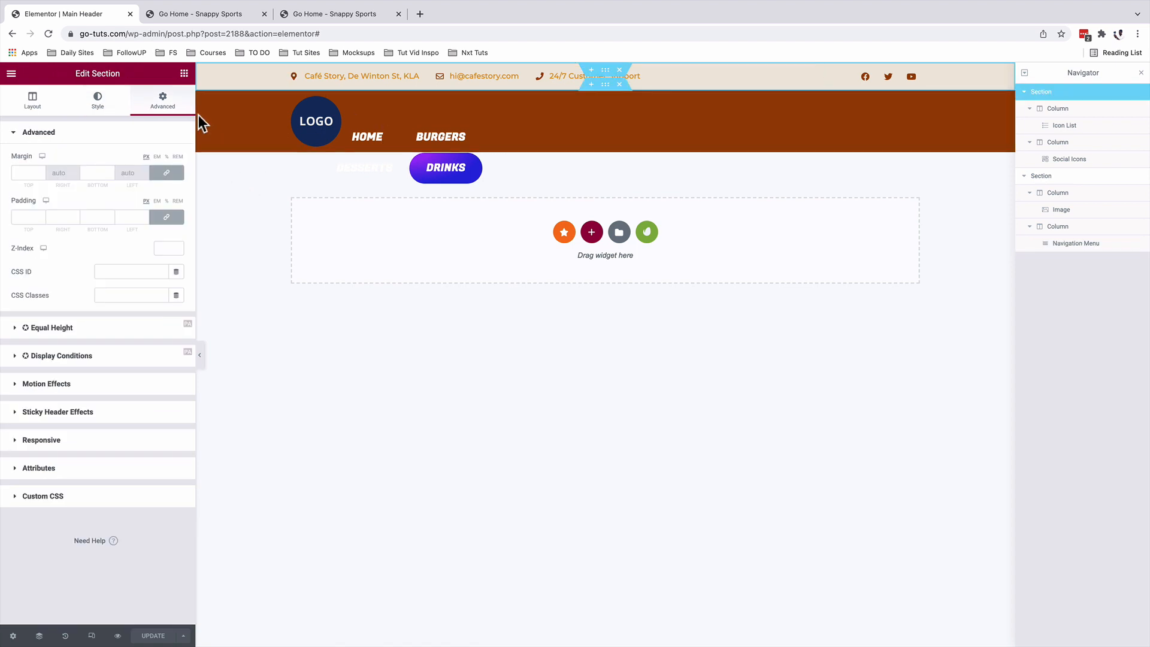
pyautogui.click(51, 412)
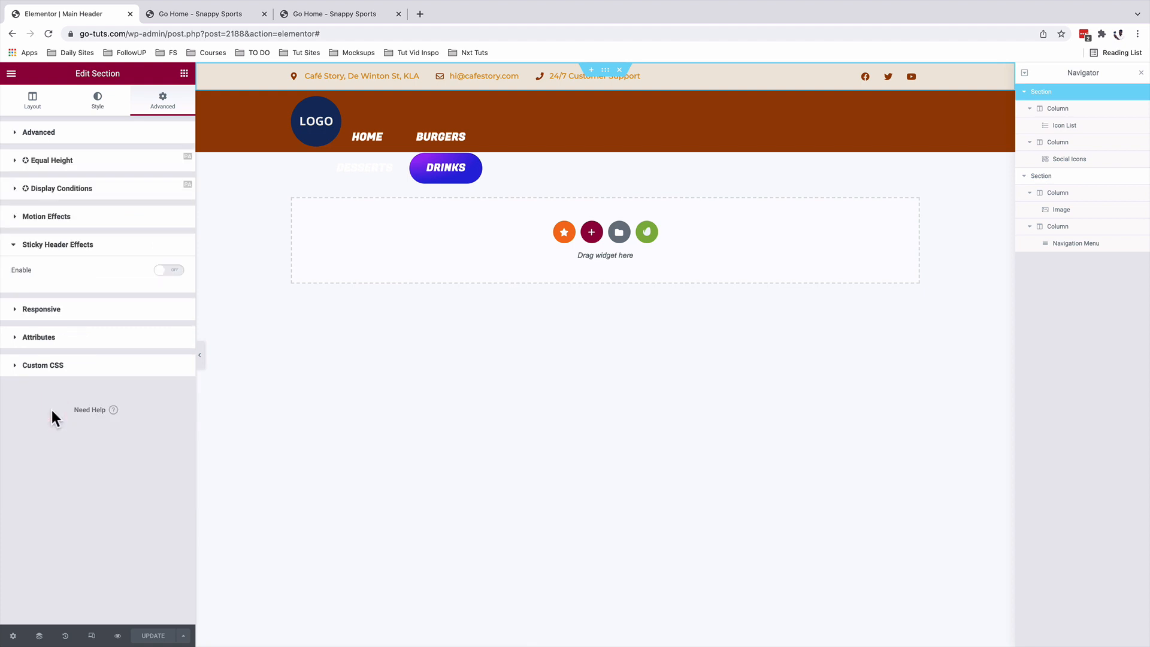
pyautogui.click(175, 272)
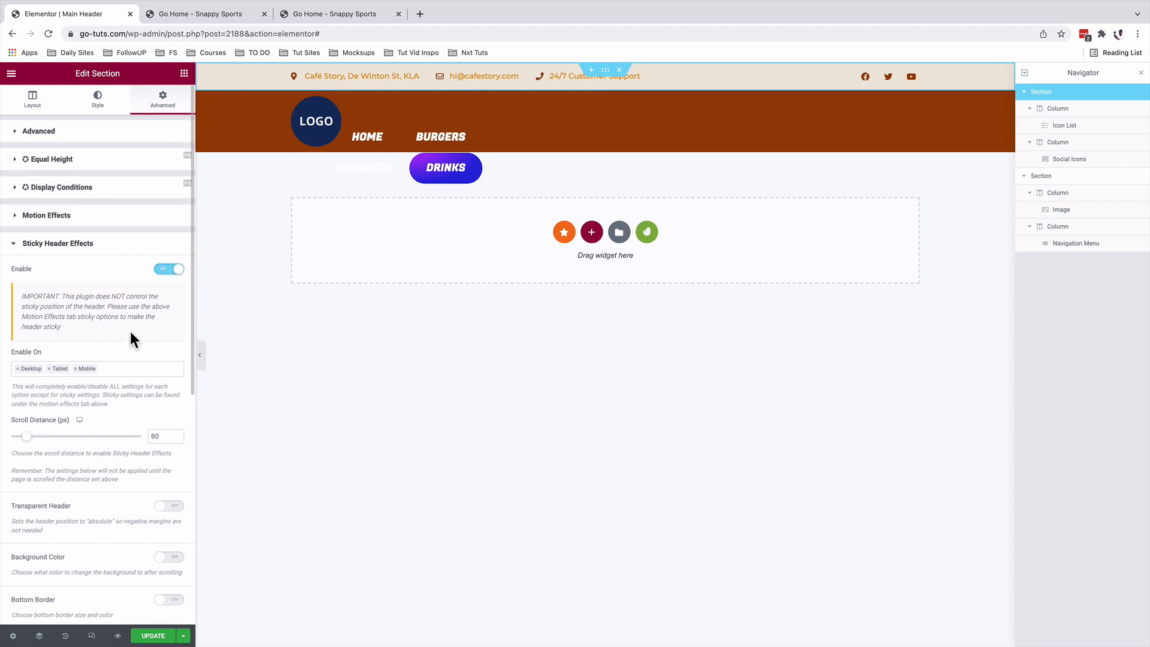
pyautogui.scroll(-2, 129, 327)
pyautogui.scroll(-4, 131, 325)
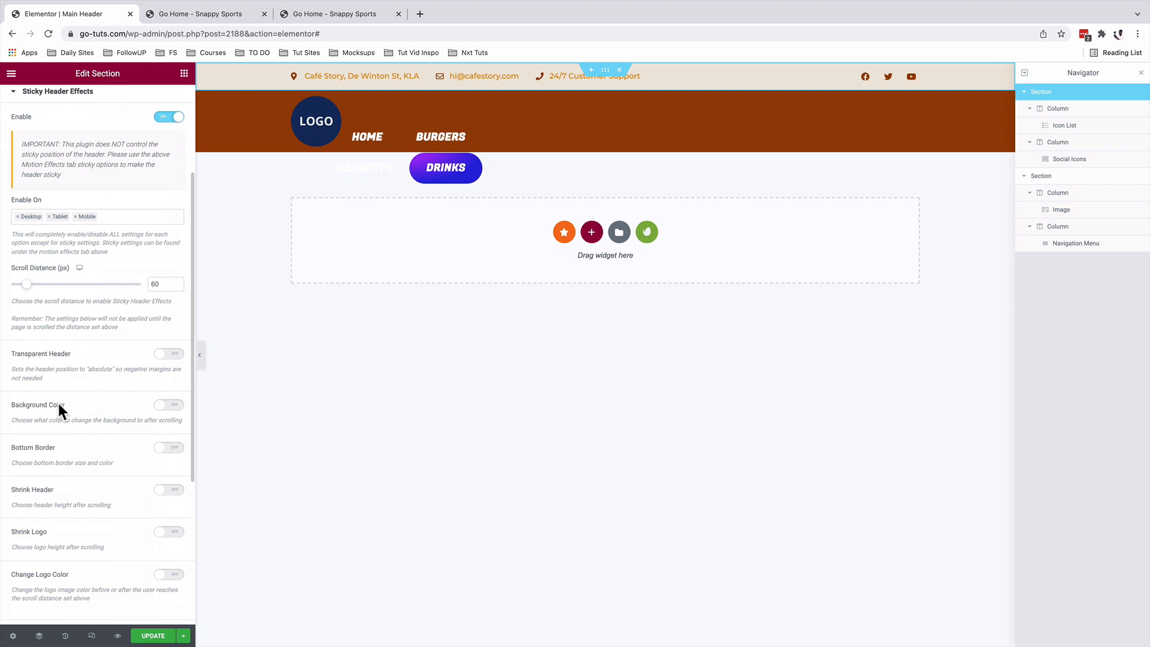
# Enable the top bar's after-scroll background color, set it to #000000DB, and update the header.
pyautogui.click(176, 407)
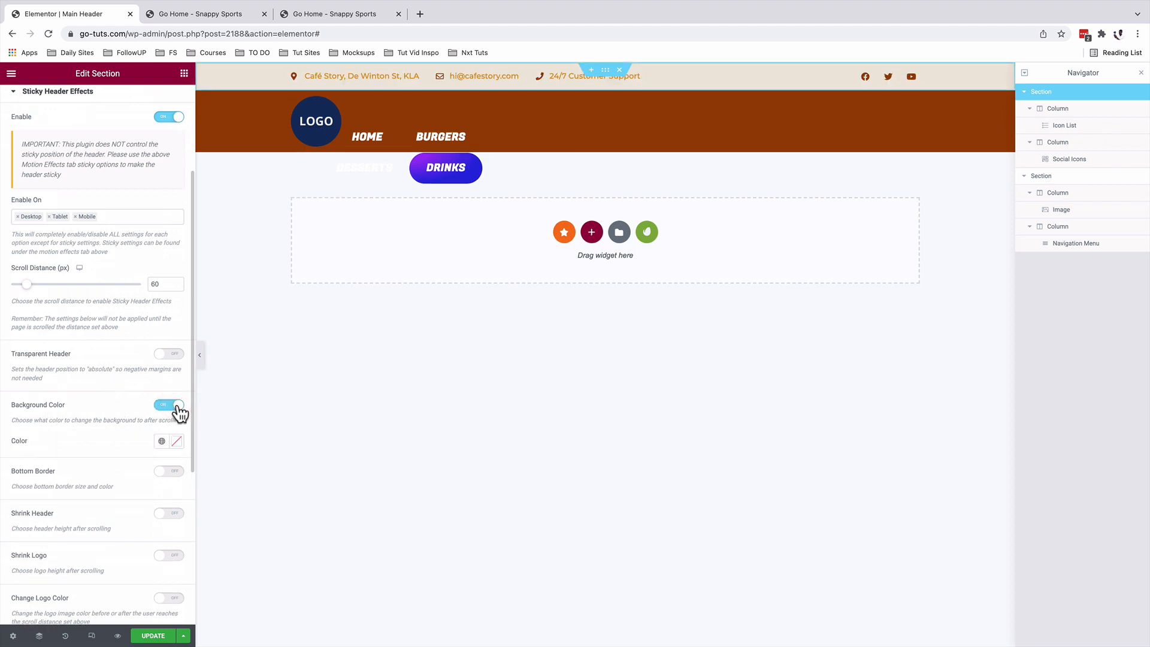
pyautogui.click(176, 442)
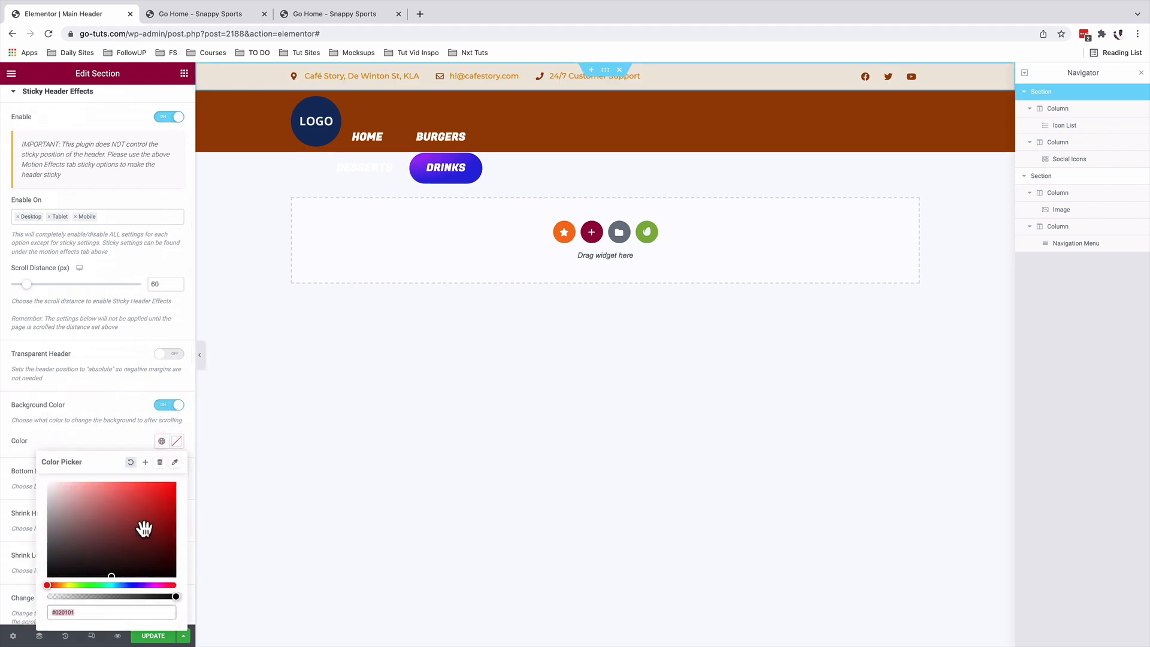
pyautogui.tripleClick(91, 611)
pyautogui.write('#000000DB')
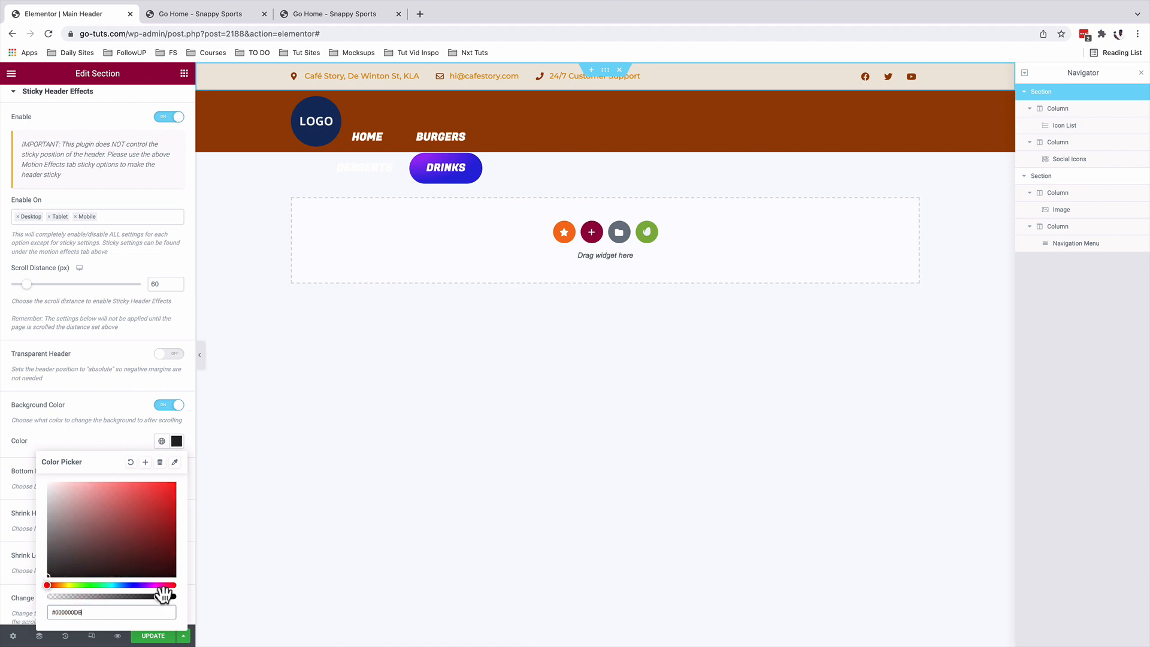
pyautogui.scroll(-1, 153, 411)
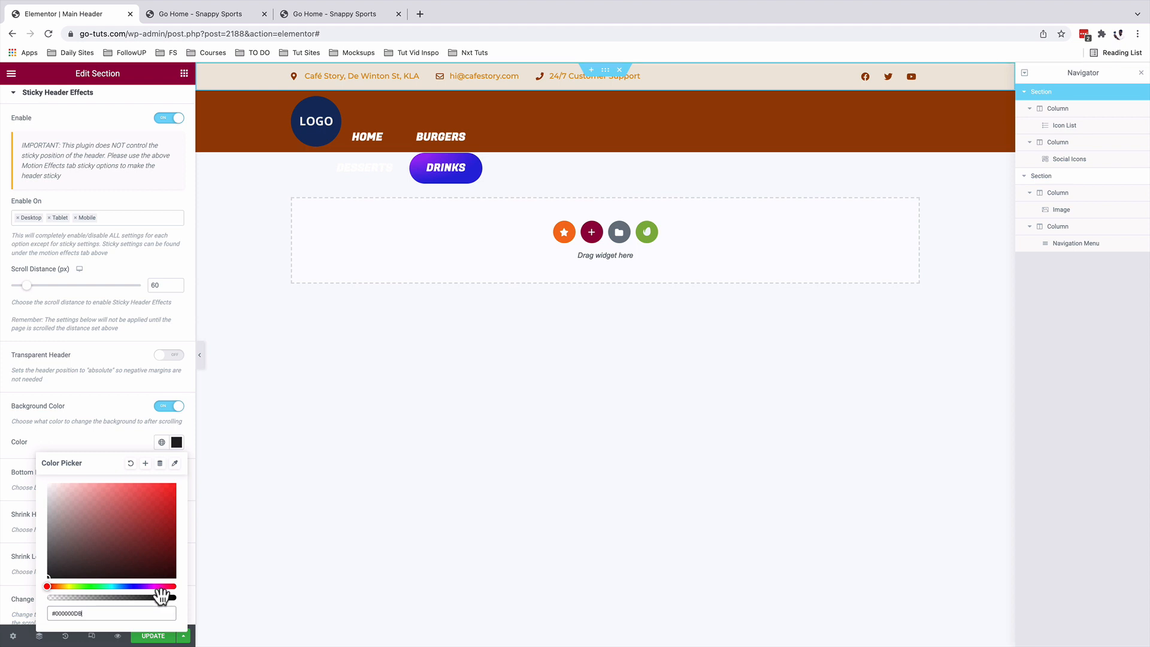
pyautogui.click(113, 432)
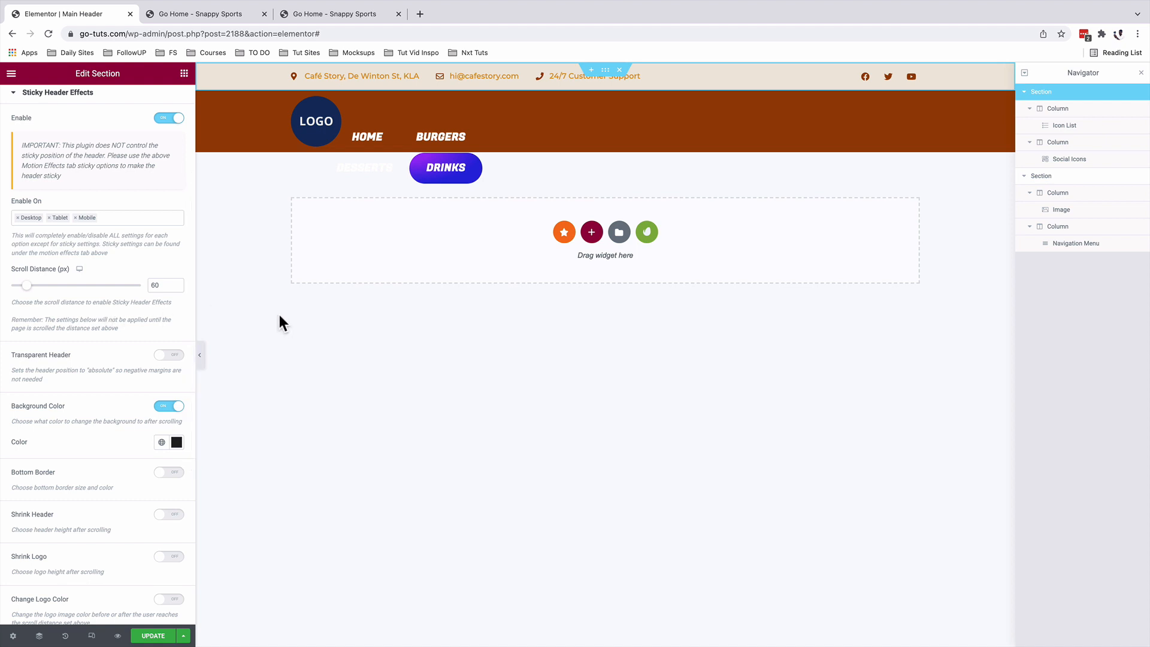
pyautogui.scroll(-5, 133, 581)
pyautogui.scroll(8, 134, 575)
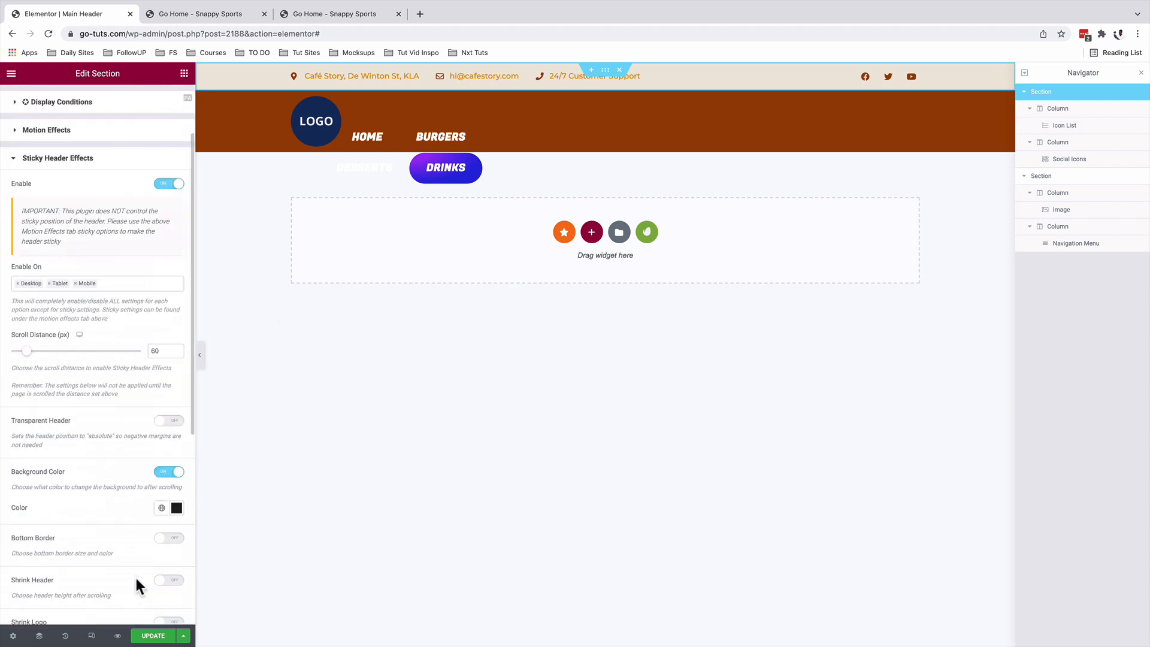
pyautogui.scroll(-1, 135, 575)
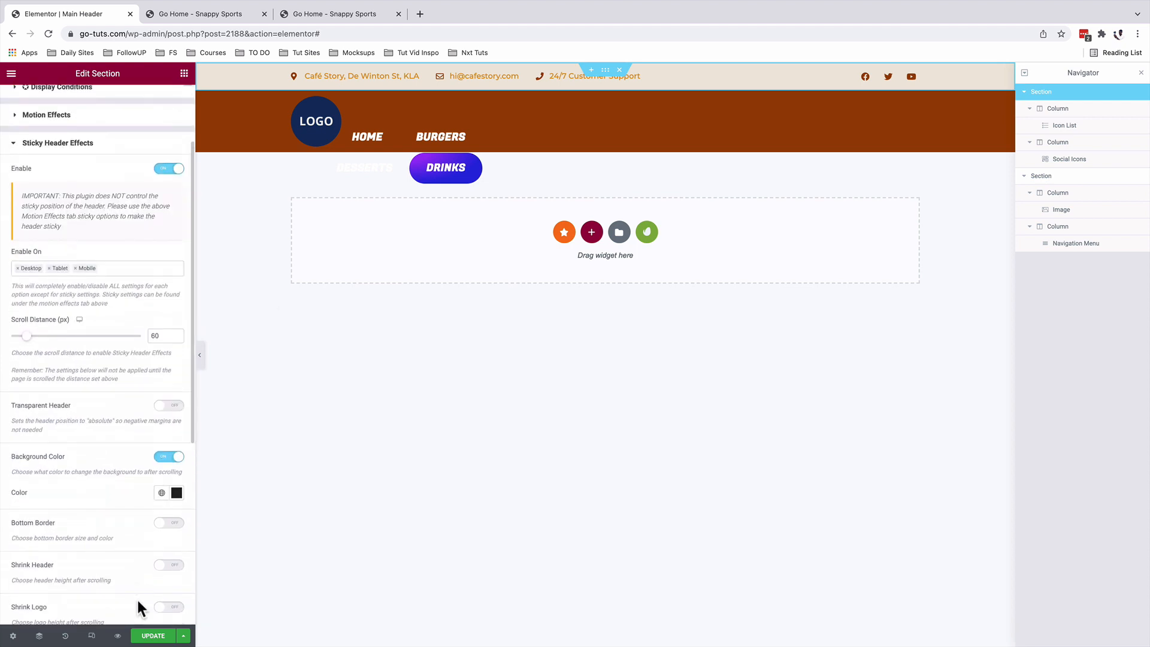
pyautogui.click(153, 637)
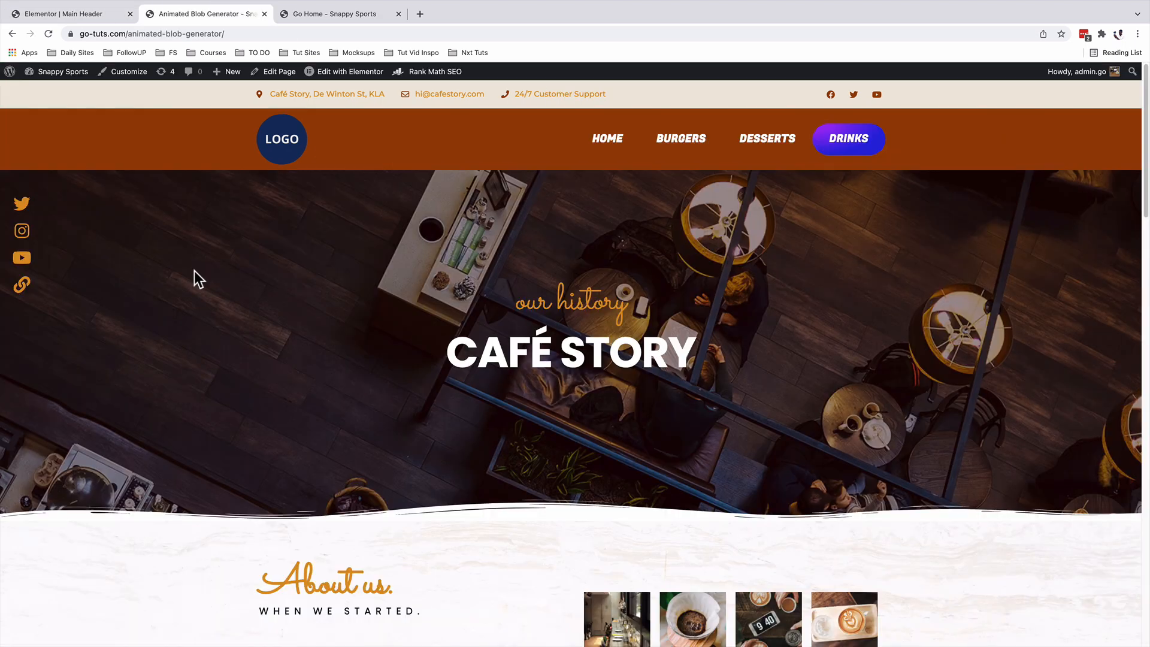
# Scroll through the live Café Story page to check the top bar's sticky background on desktop.
pyautogui.scroll(-2, 871, 311)
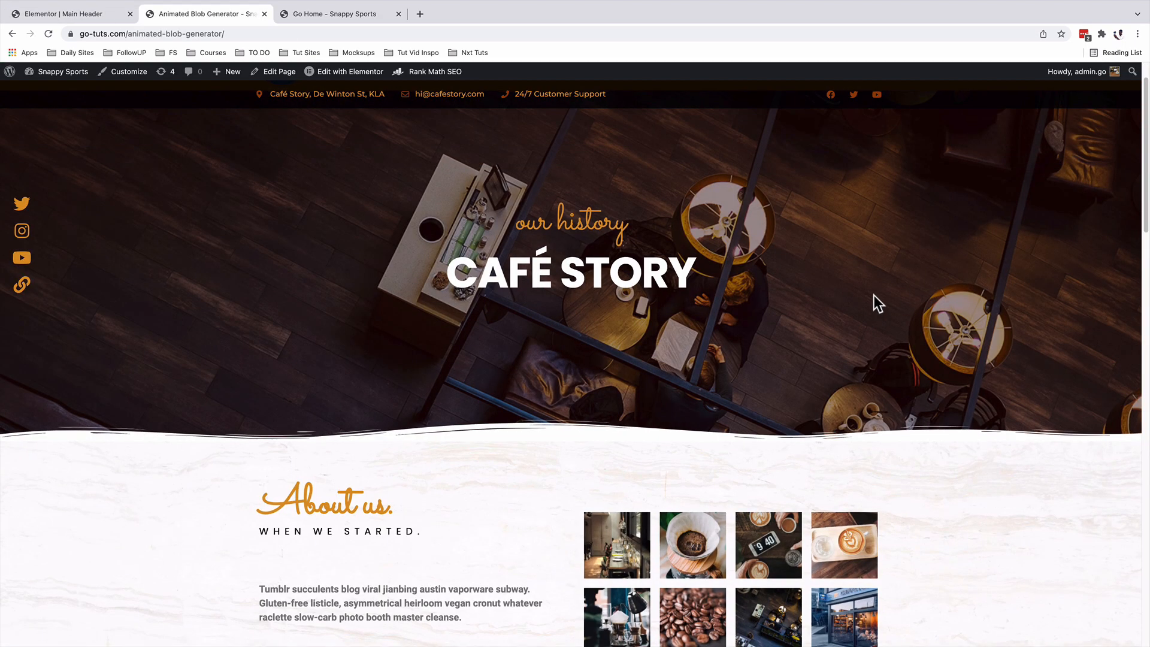
pyautogui.scroll(-8, 873, 288)
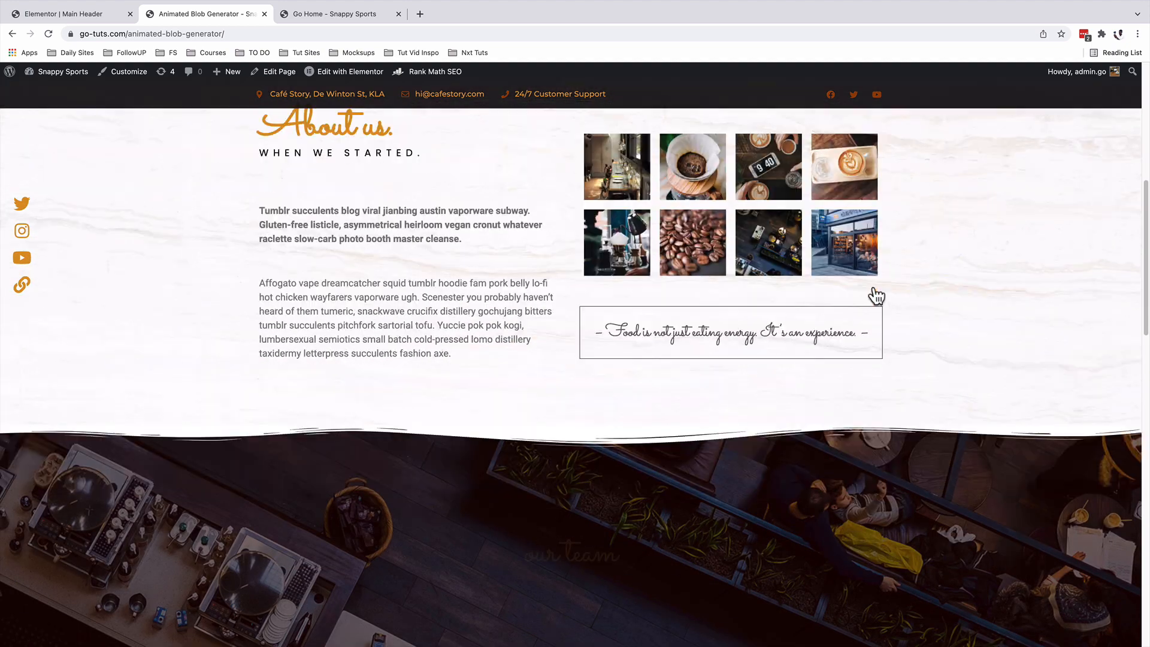
pyautogui.scroll(-4, 873, 287)
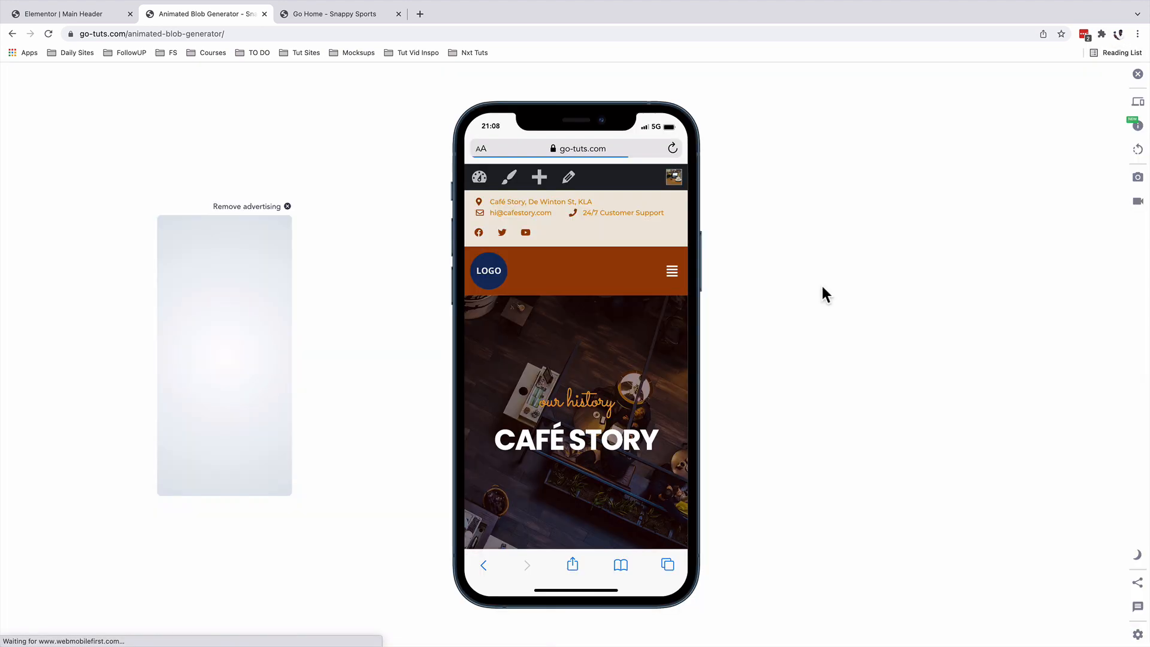
# Test the dropdown menu and the sticky top bar's scroll behavior on the page in the phone simulator.
pyautogui.click(675, 272)
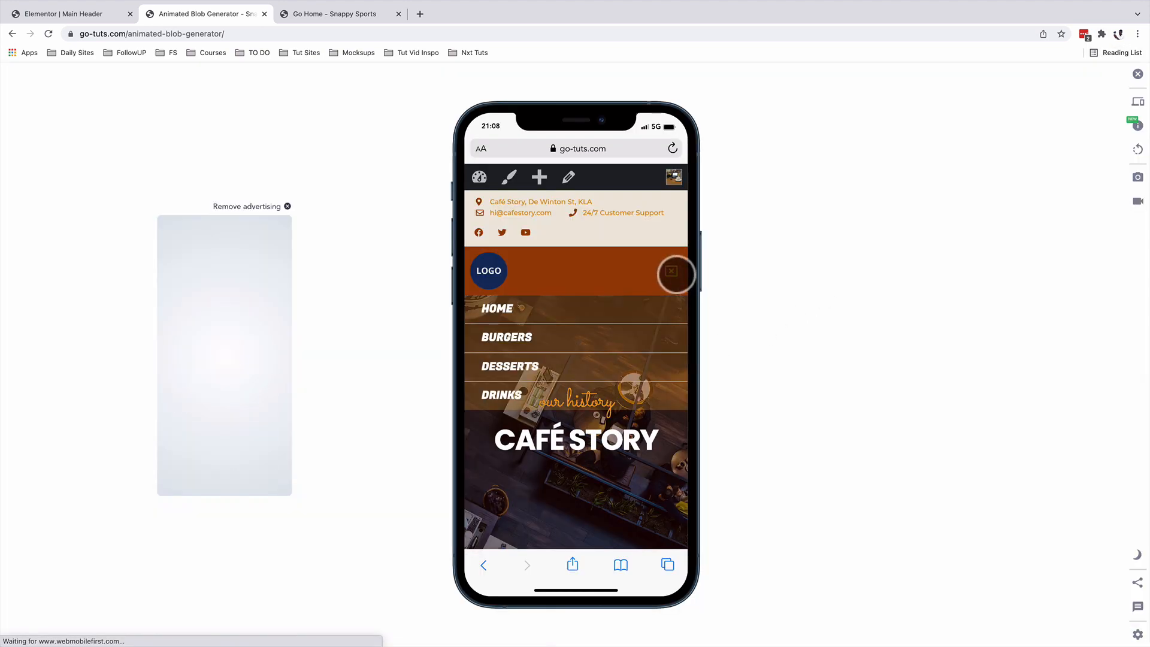
pyautogui.scroll(-4, 641, 374)
pyautogui.scroll(-3, 641, 374)
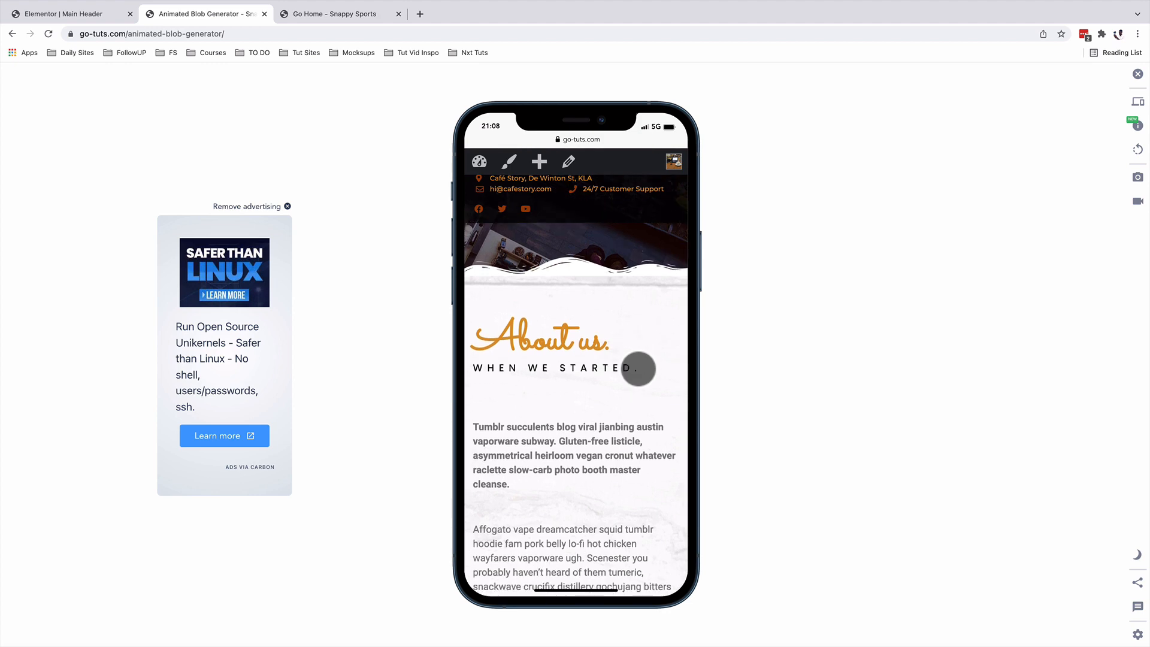
pyautogui.scroll(-8, 638, 369)
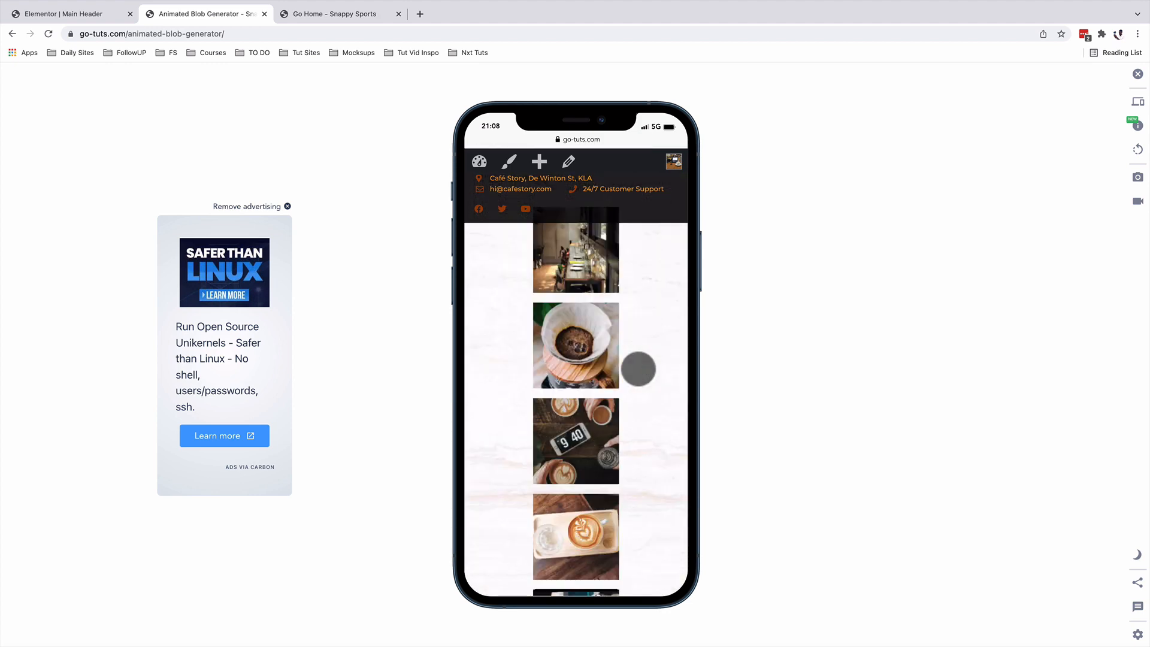
pyautogui.scroll(15, 638, 369)
pyautogui.scroll(-6, 639, 369)
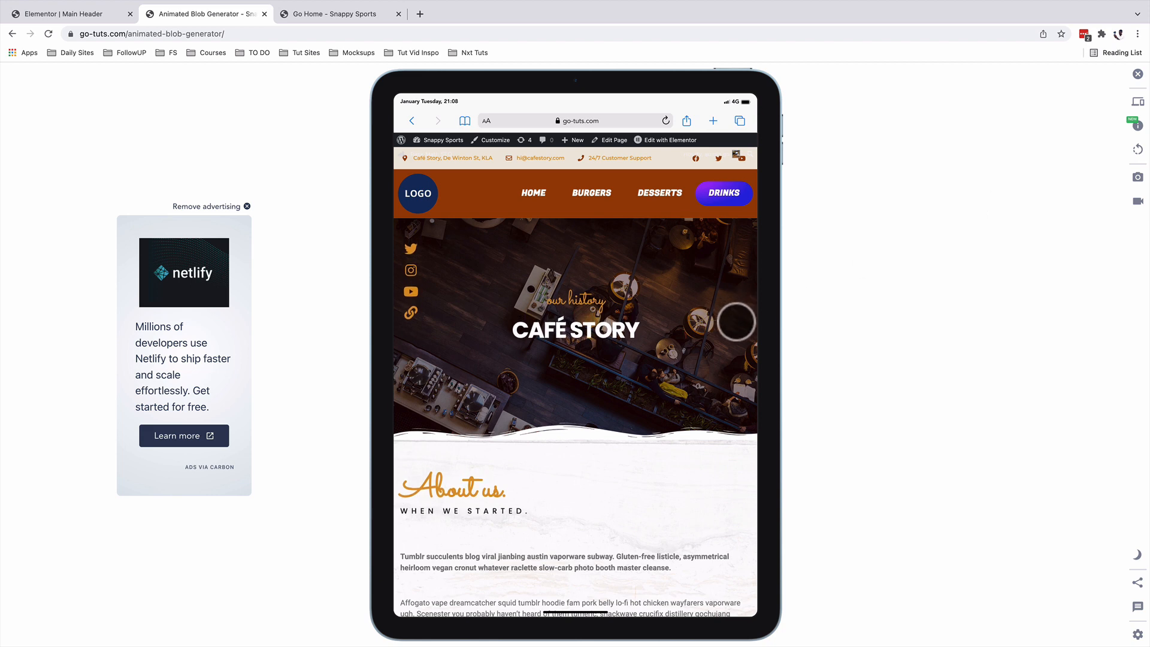
# Scroll the page up and down in the tablet simulator to check the sticky top bar.
pyautogui.scroll(-3, 736, 316)
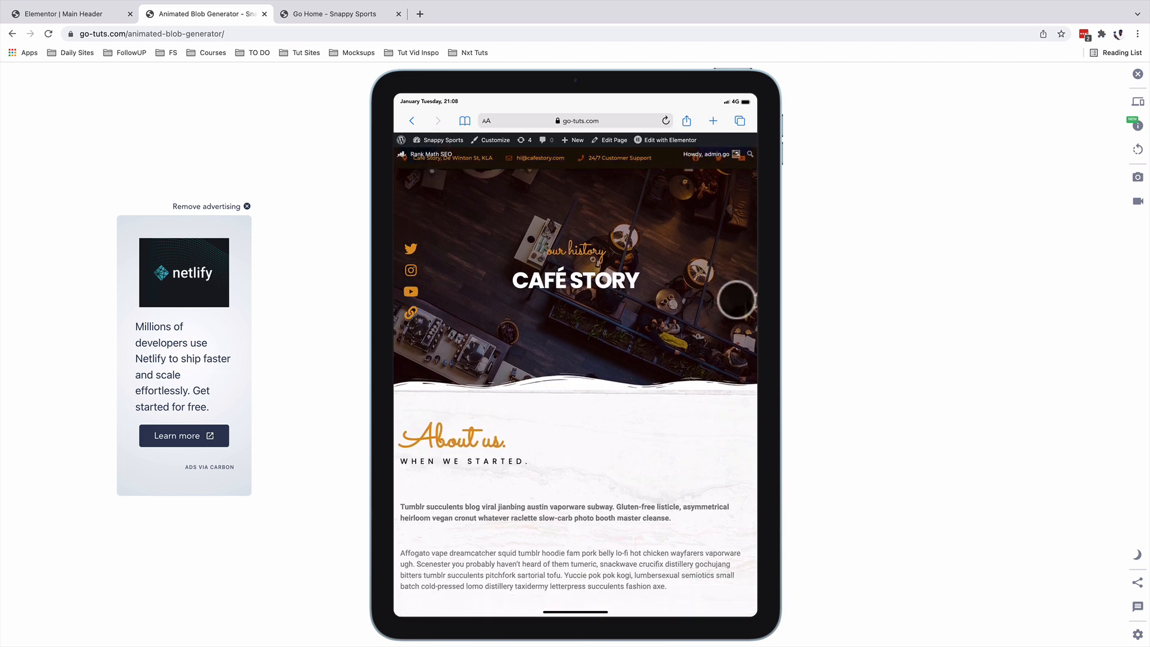
pyautogui.scroll(-10, 737, 298)
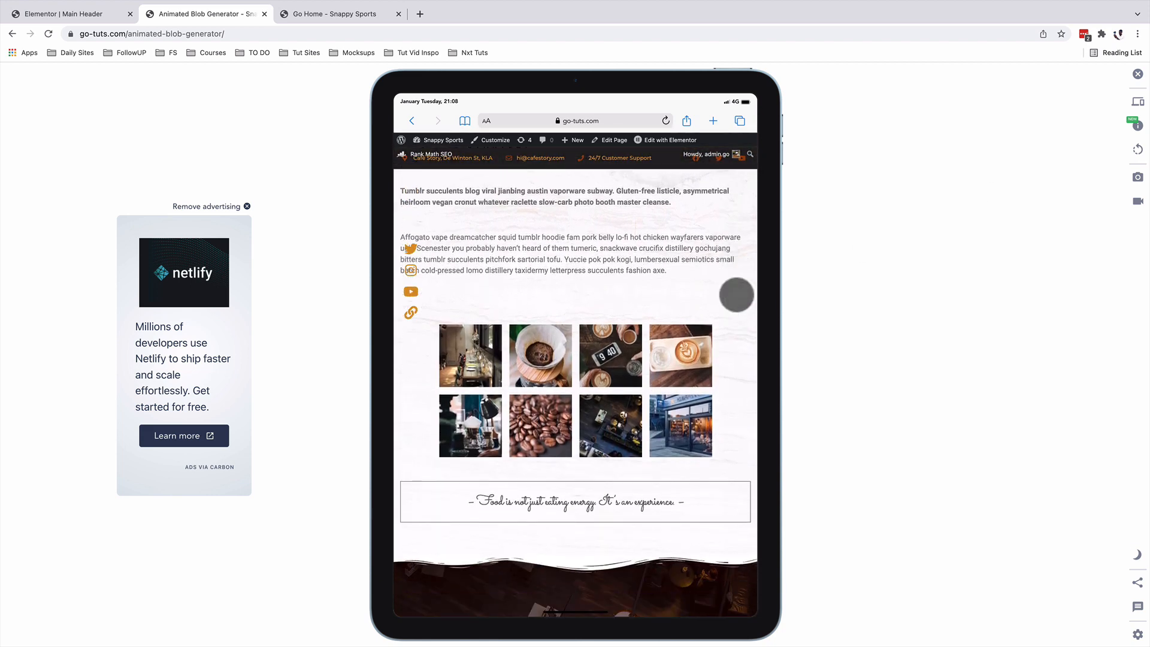
pyautogui.scroll(-10, 737, 295)
pyautogui.scroll(20, 736, 294)
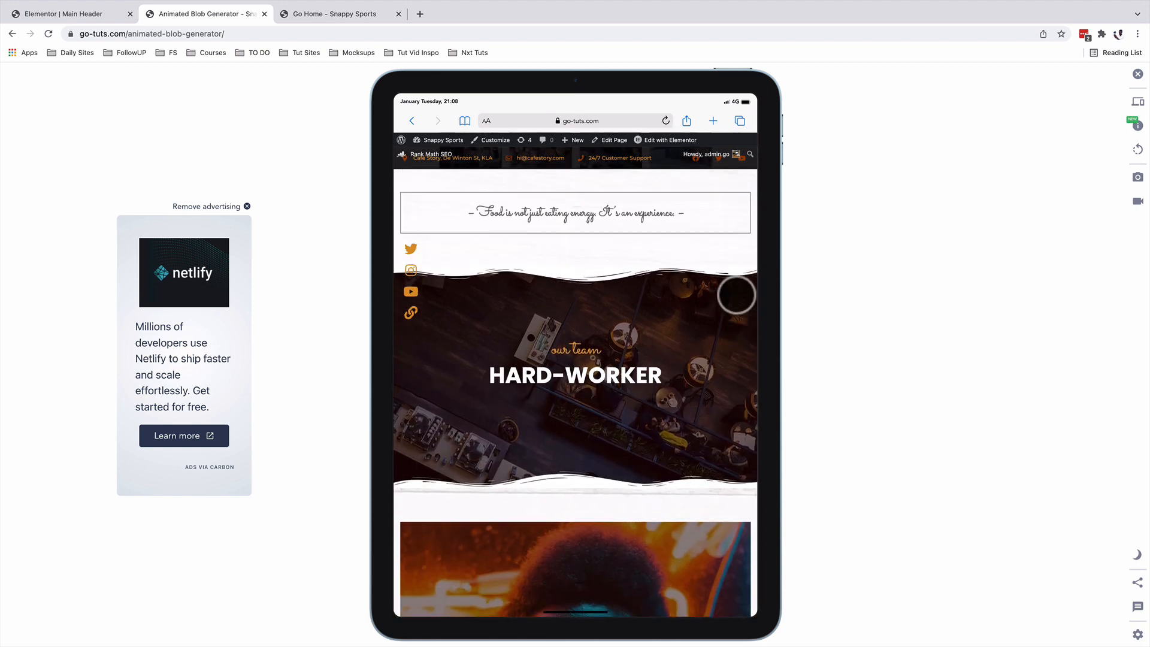
pyautogui.scroll(2, 737, 294)
pyautogui.scroll(-8, 737, 295)
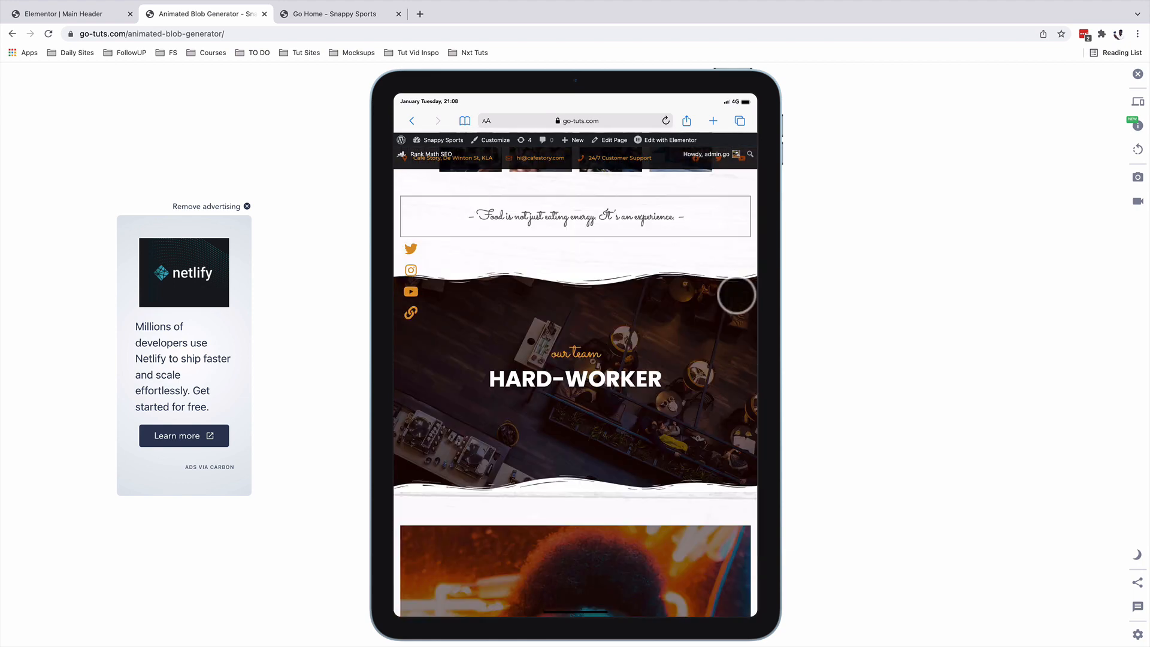
pyautogui.scroll(8, 737, 295)
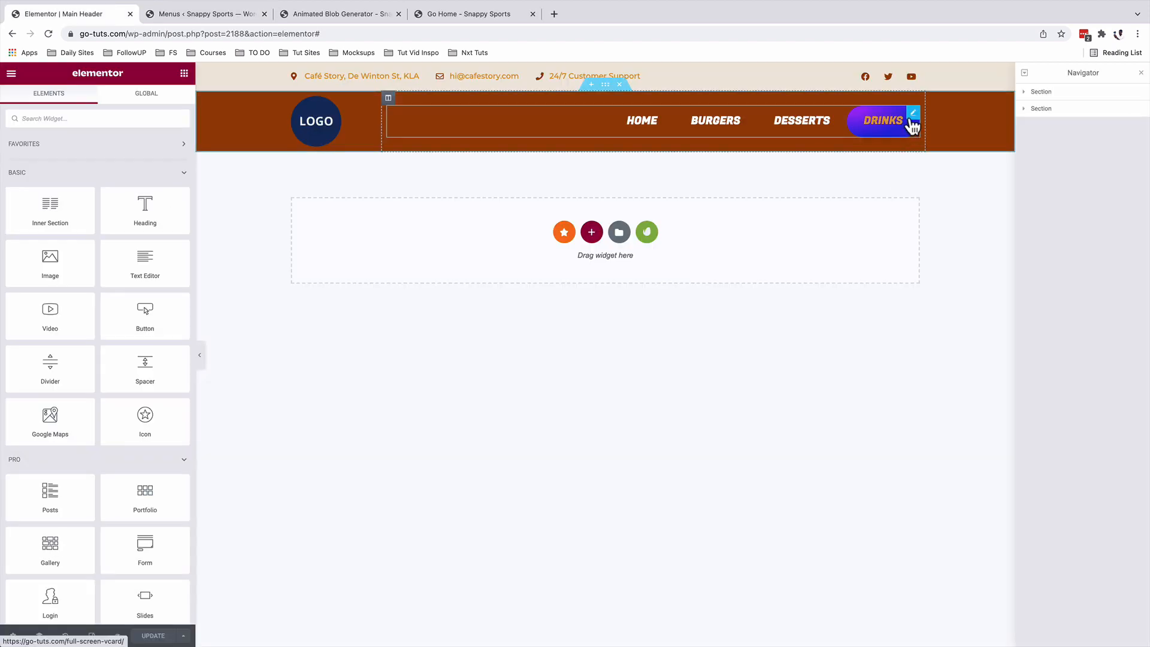
# Replace the drinks item in the WordPress Main Menu with an "order now" custom link to #, and save the menu.
pyautogui.click(913, 114)
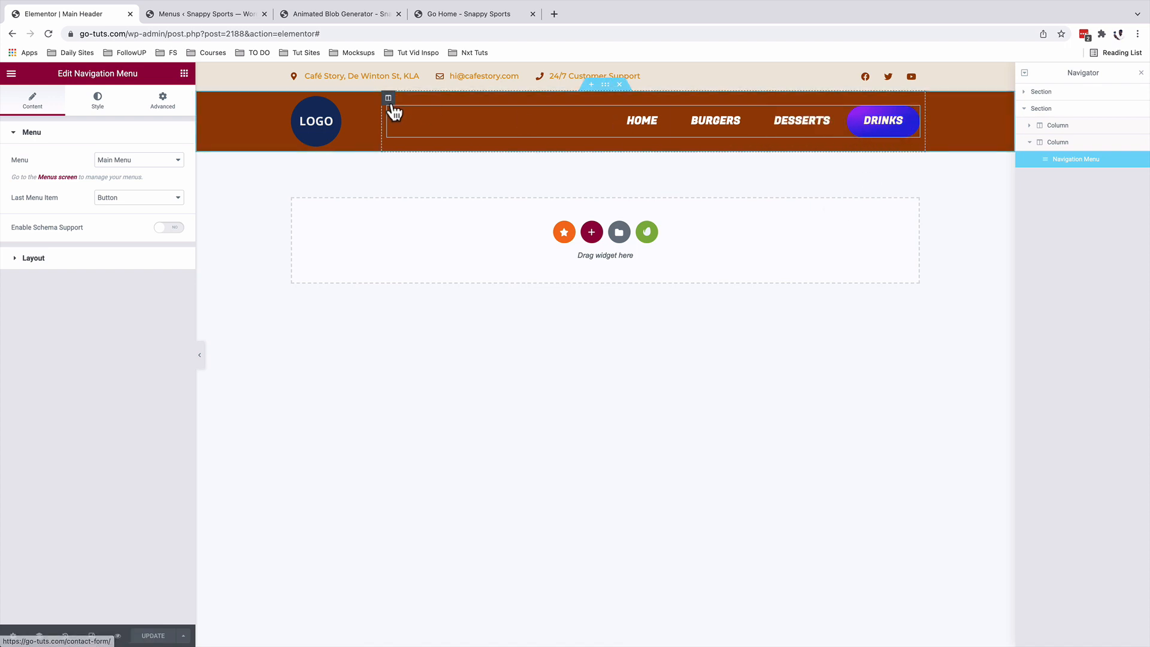
pyautogui.click(166, 16)
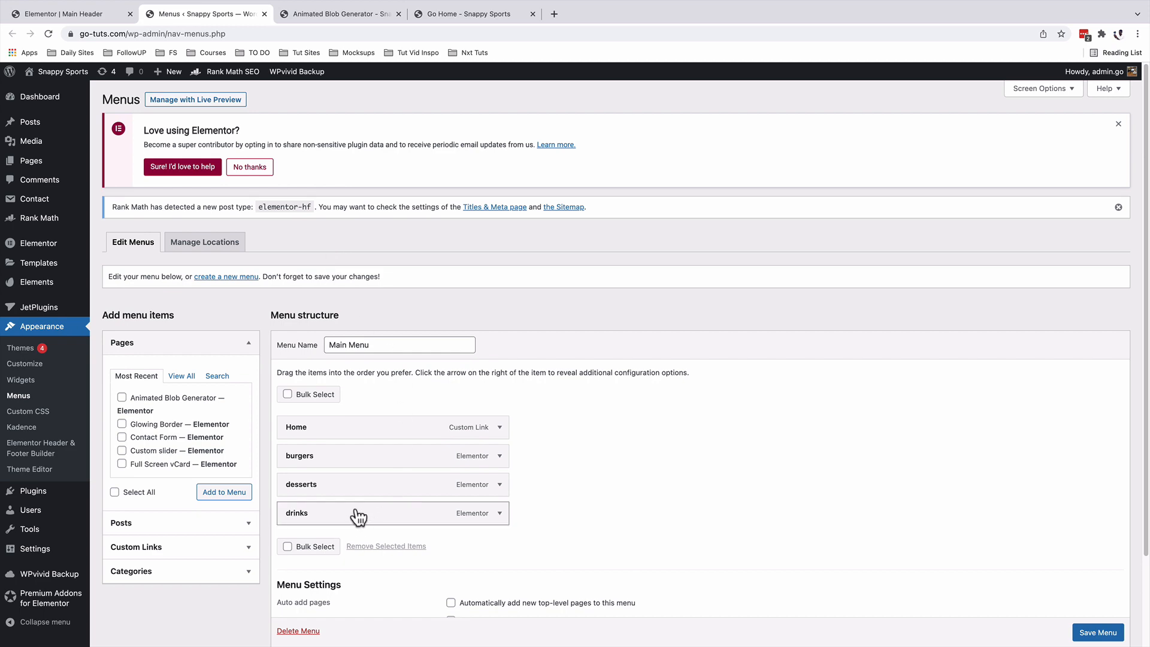
pyautogui.scroll(-3, 342, 502)
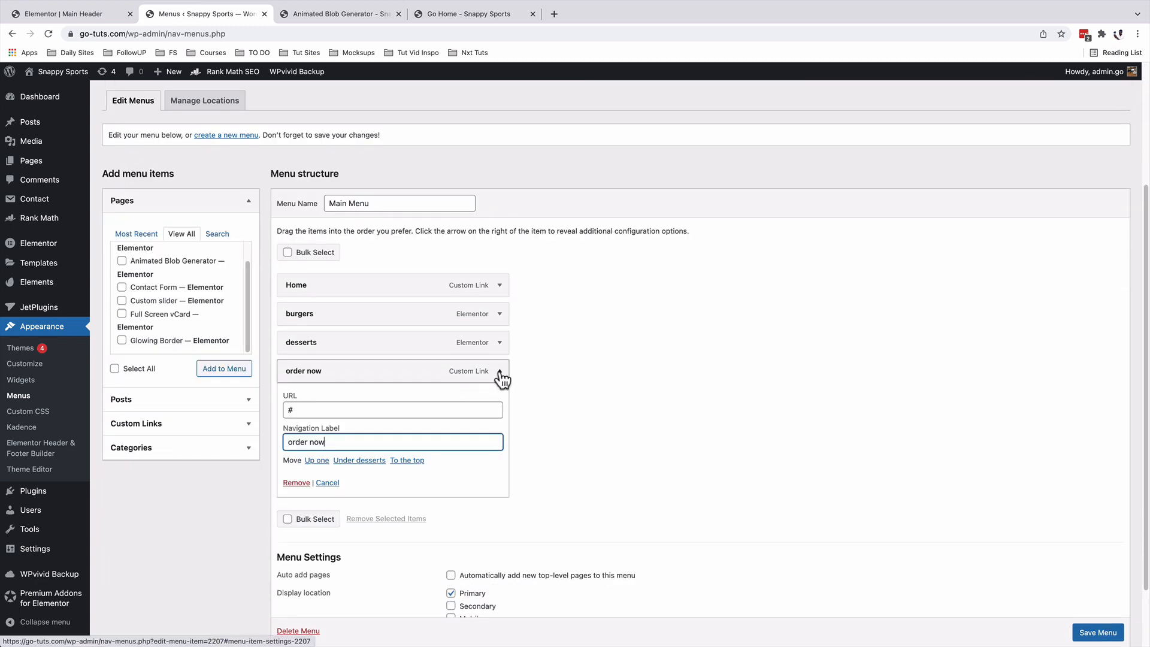
pyautogui.scroll(1, 495, 375)
pyautogui.click(352, 448)
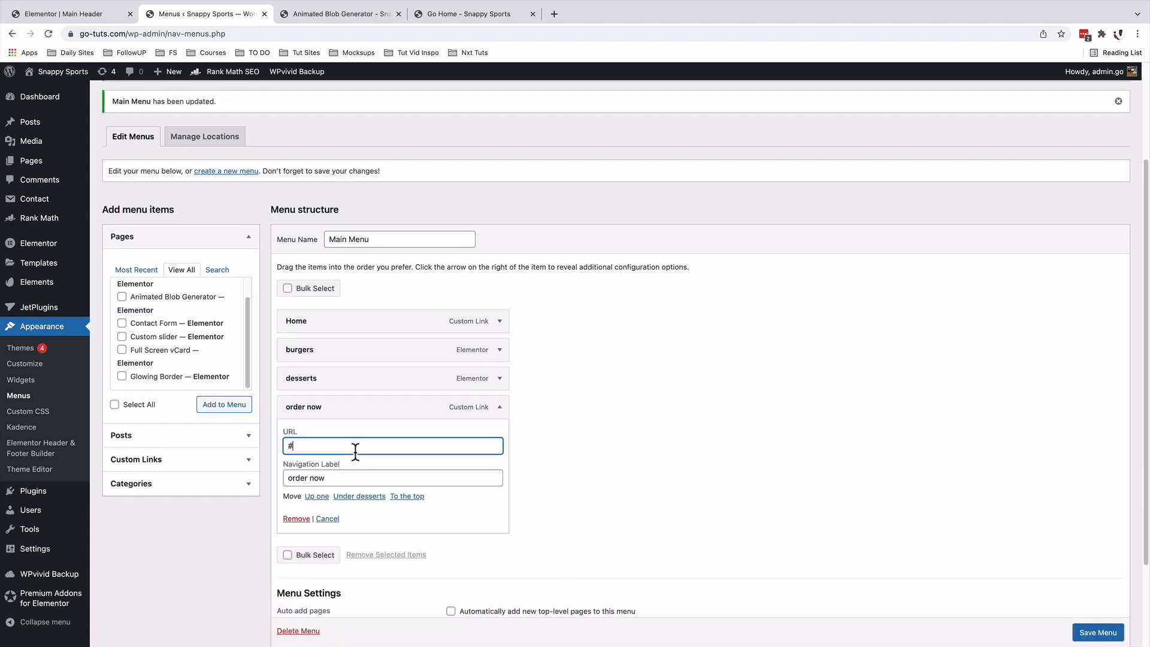
pyautogui.scroll(-3, 626, 474)
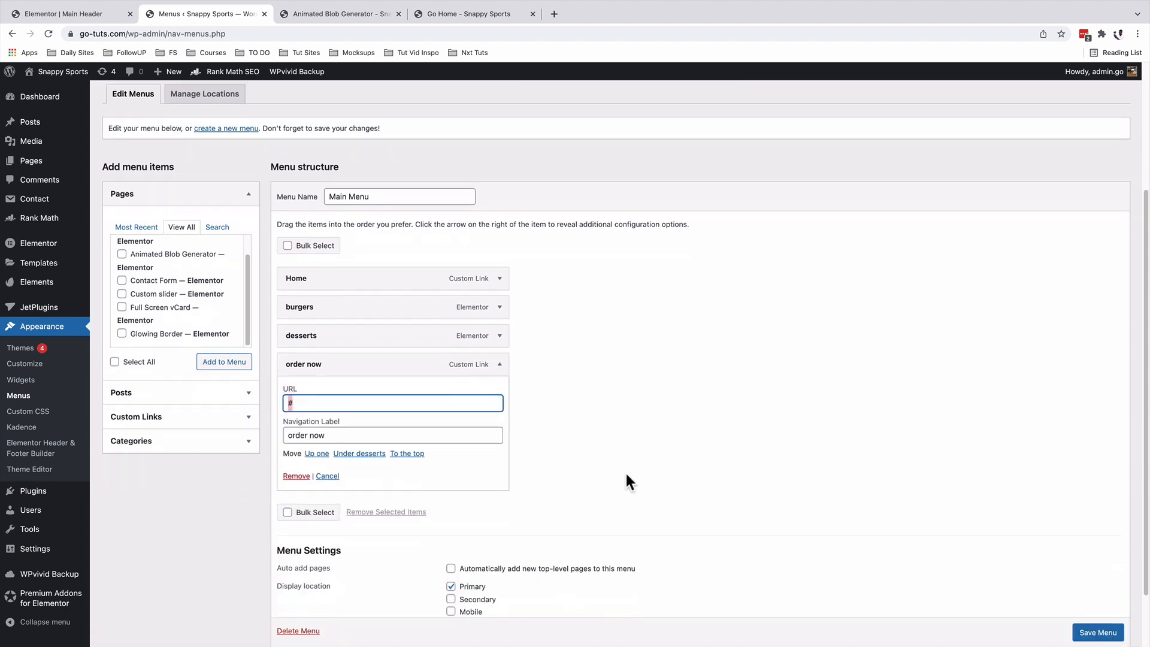
pyautogui.click(1089, 584)
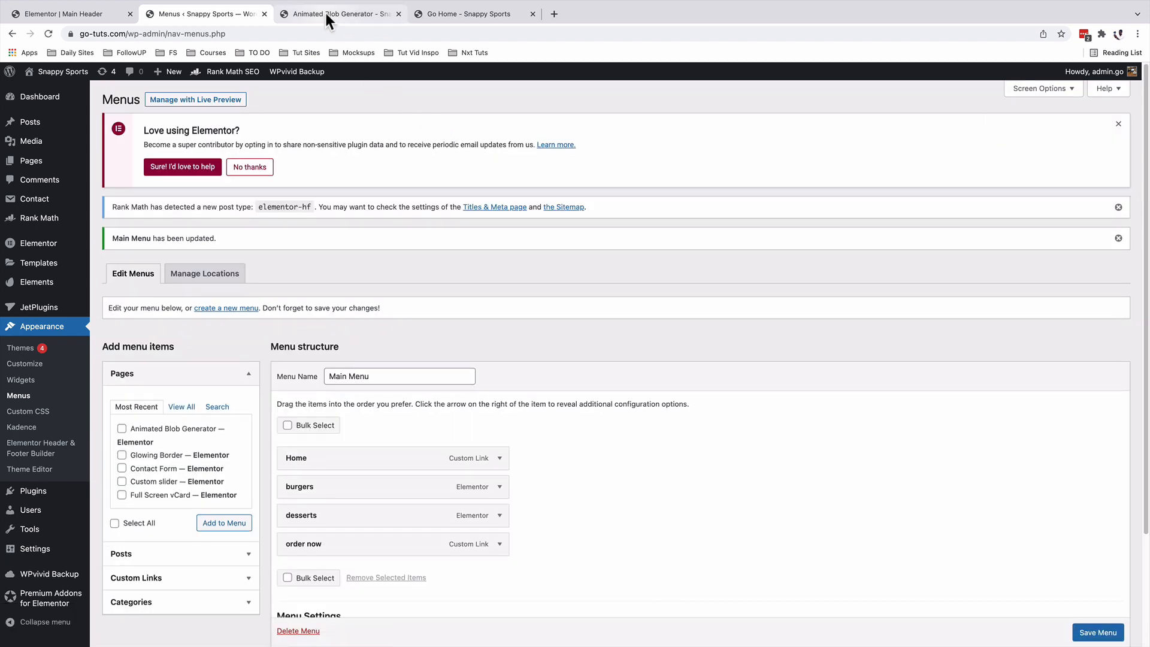
# Reload the live Café Story page to check the header menu's last button.
pyautogui.click(325, 12)
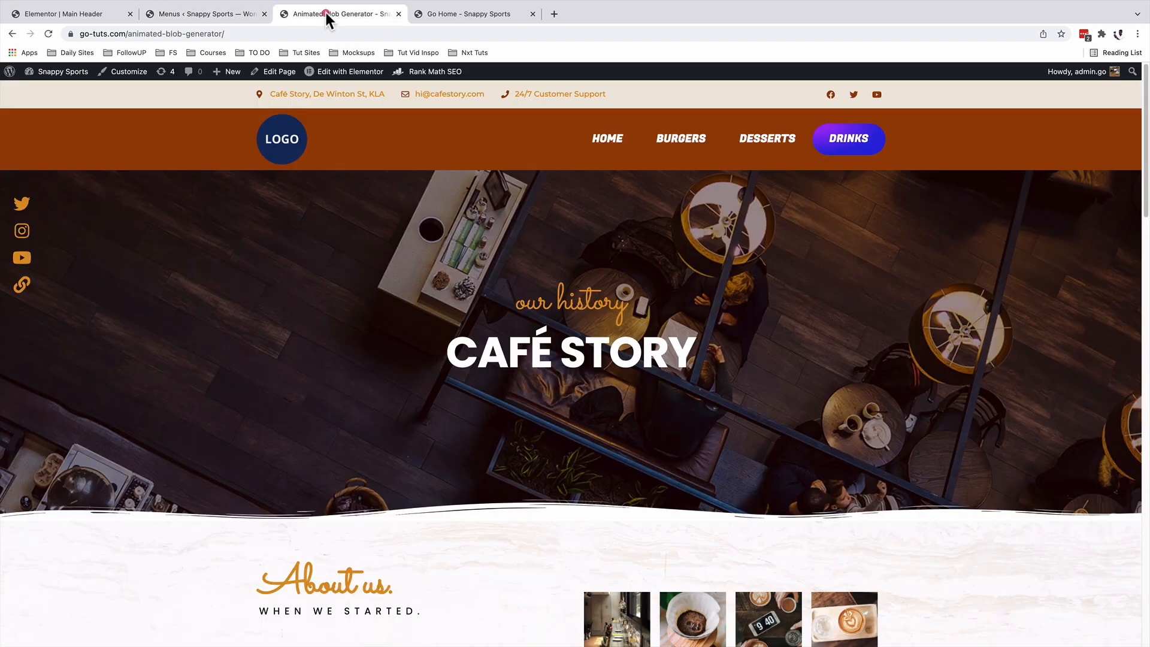
pyautogui.click(49, 33)
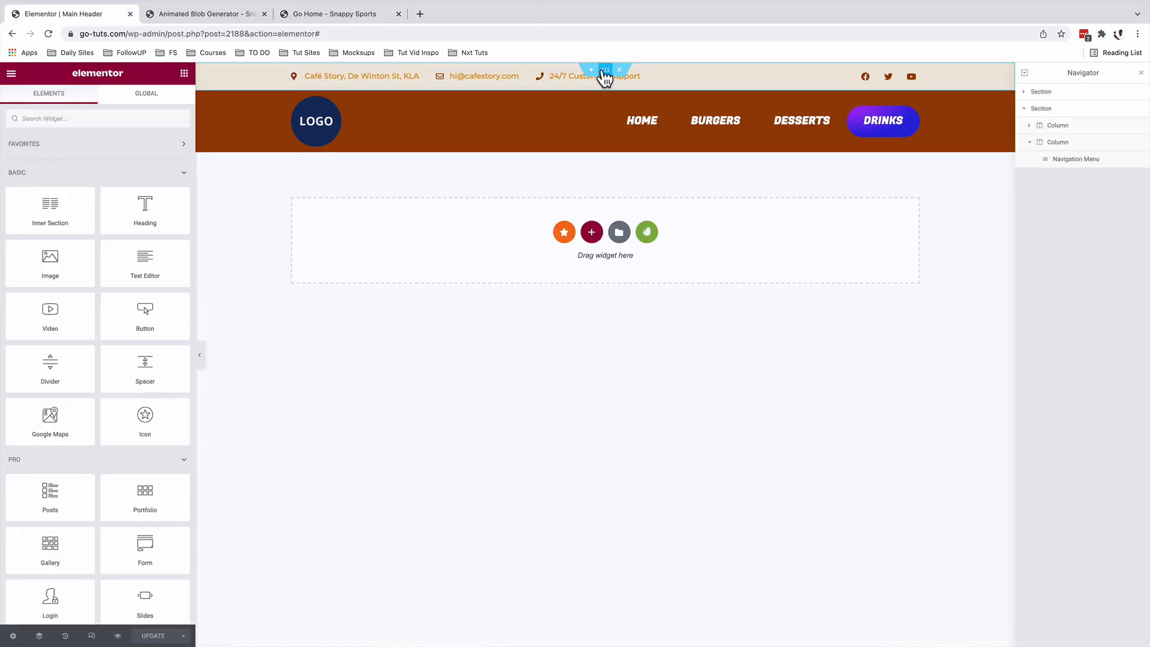
# Remove Mobile from the devices on which the header's top bar section has Sticky Header Effects enabled.
pyautogui.click(605, 72)
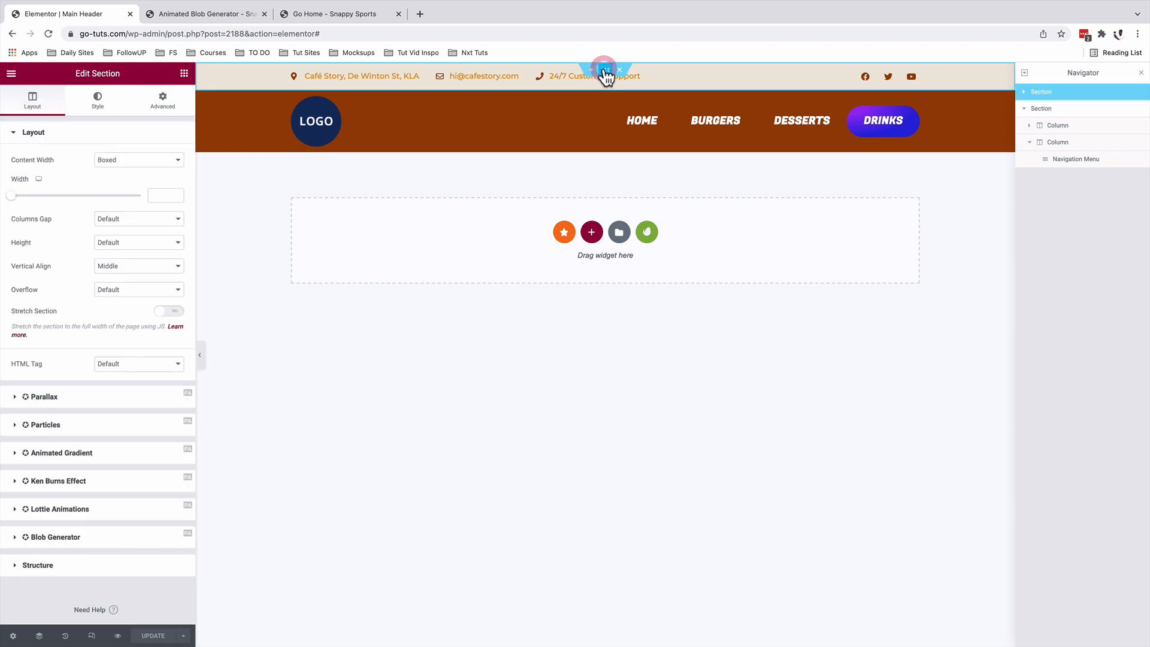
pyautogui.click(162, 108)
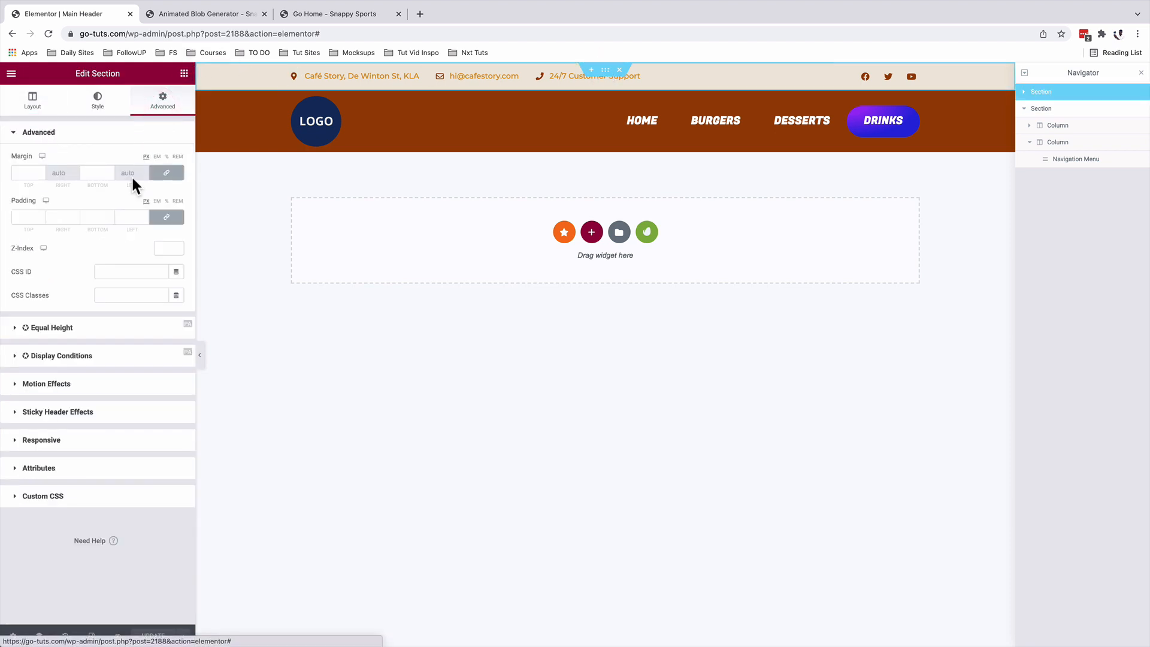
pyautogui.click(68, 414)
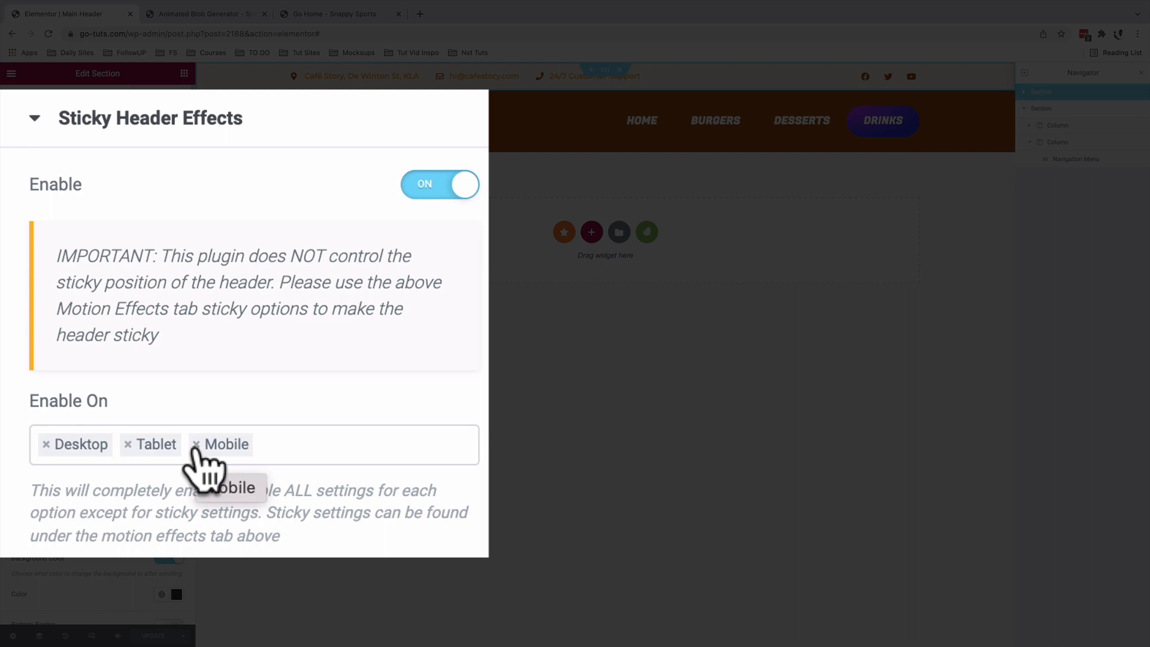
pyautogui.click(196, 445)
pyautogui.click(250, 393)
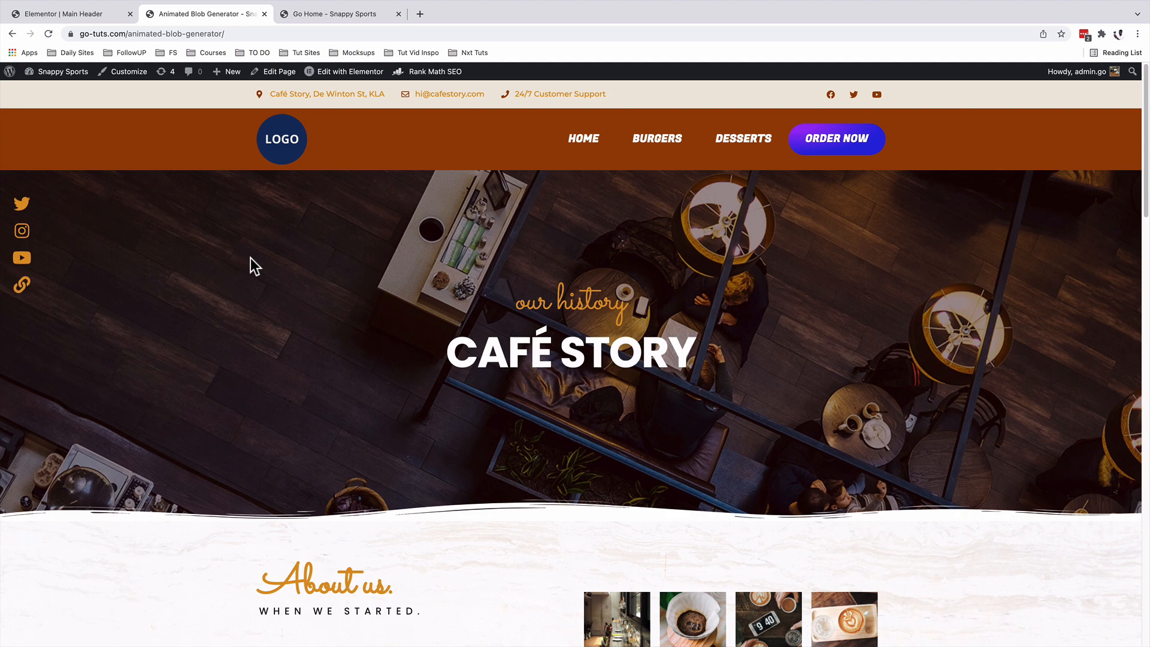
# Scroll the live Café Story page down and back up to check the sticky top bar on desktop.
pyautogui.scroll(-2, 250, 257)
pyautogui.scroll(-6, 250, 257)
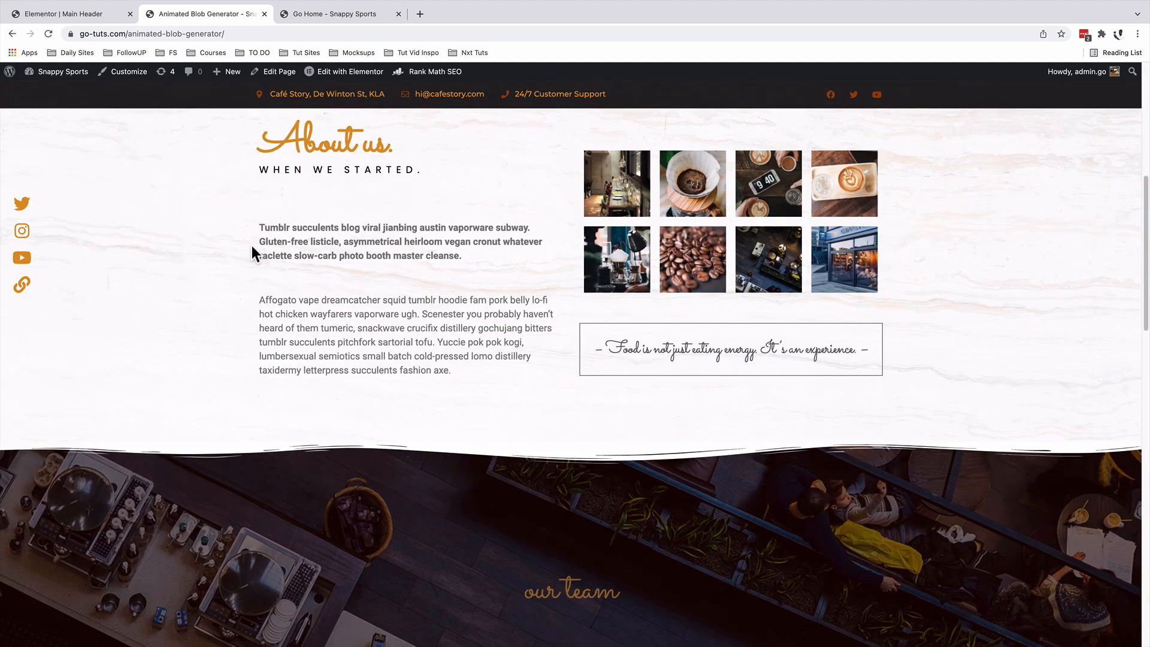
pyautogui.scroll(-6, 252, 247)
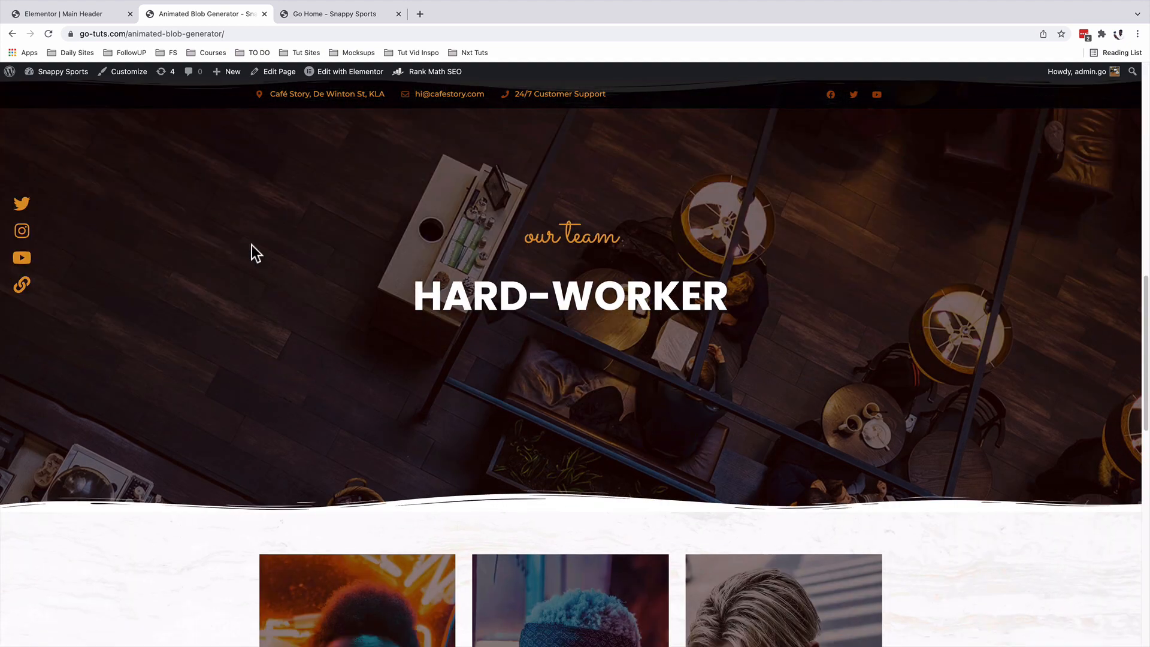
pyautogui.scroll(-5, 251, 246)
pyautogui.scroll(19, 252, 245)
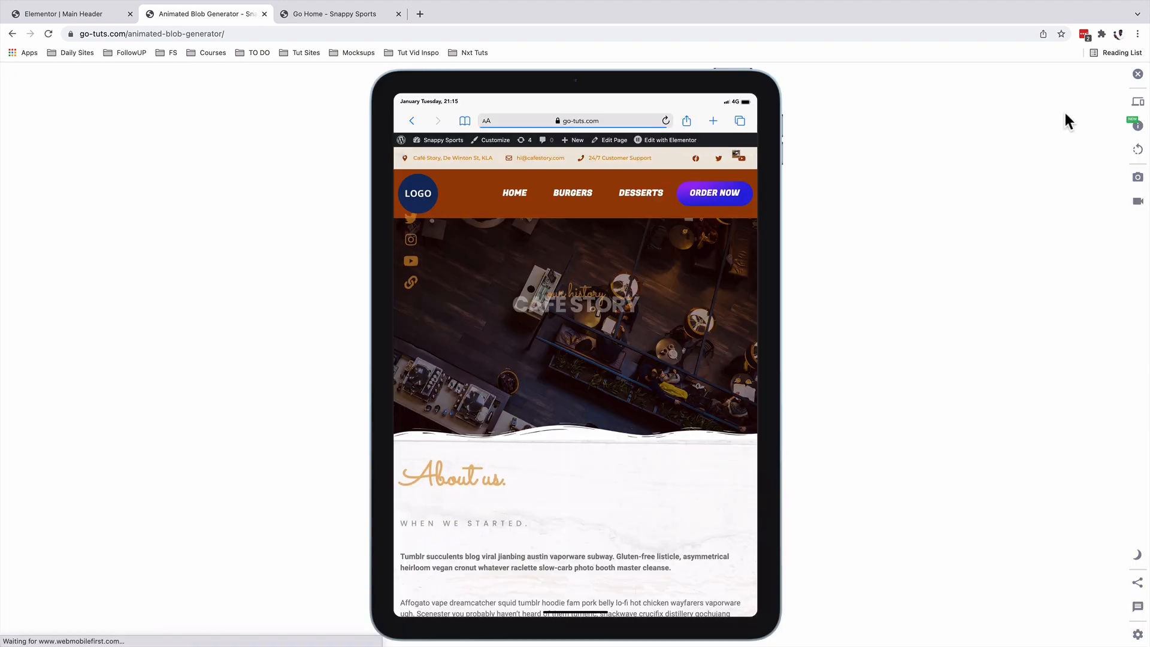
# Check the top bar's scroll behavior on the Café Story page in the tablet simulator.
pyautogui.scroll(-1, 712, 354)
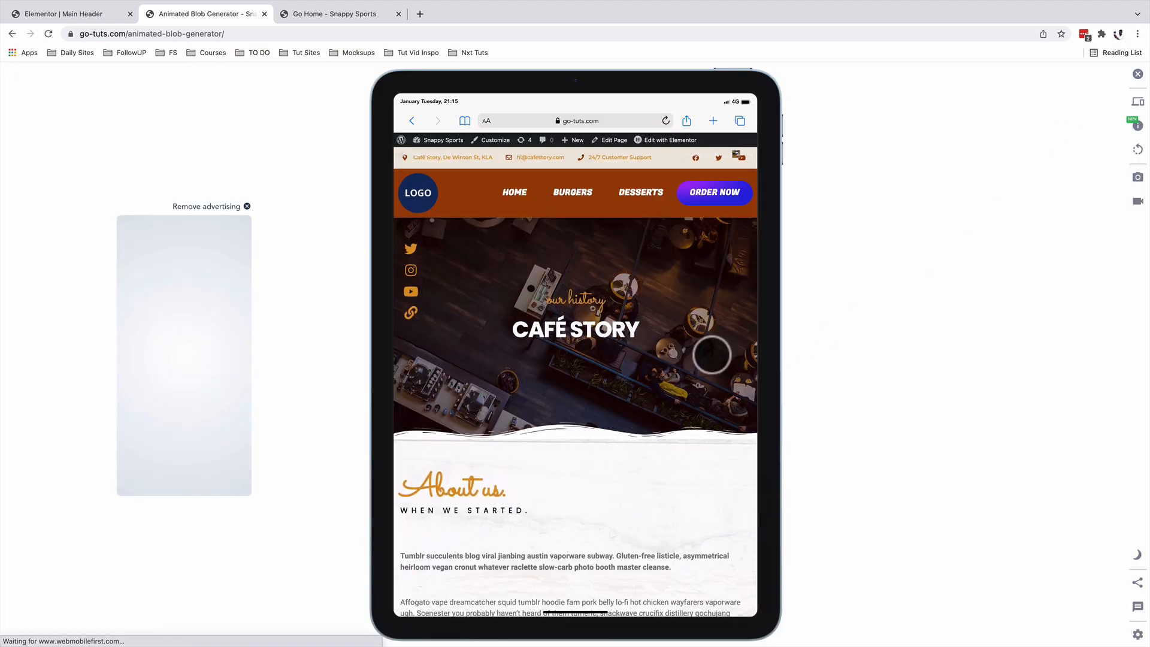
pyautogui.scroll(-5, 713, 346)
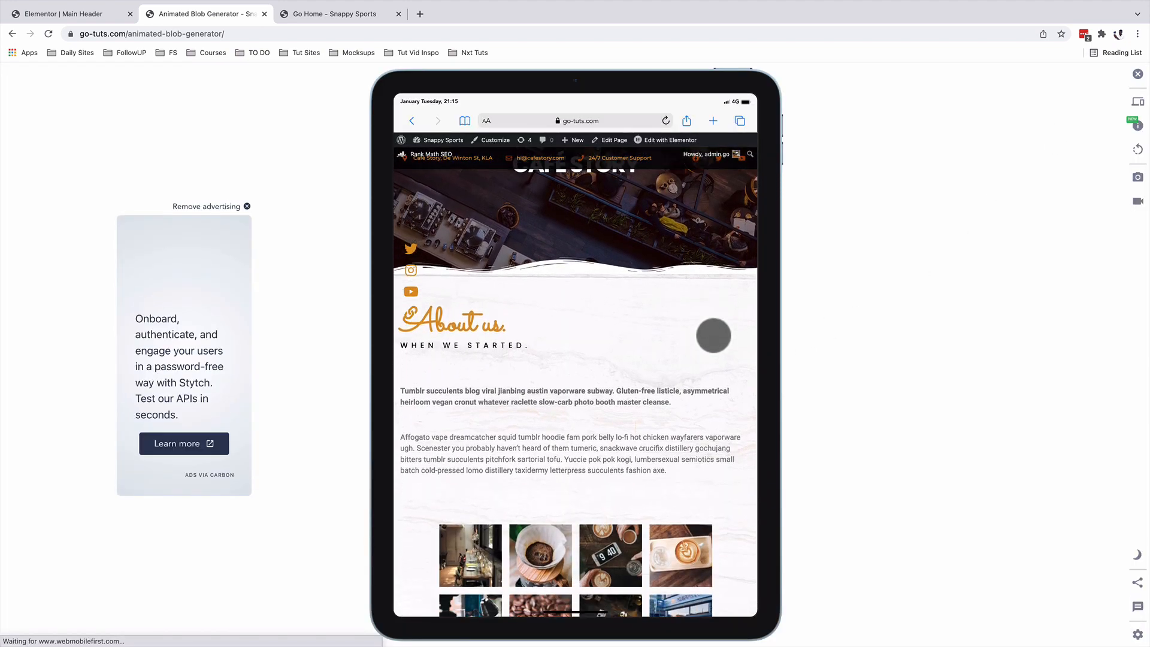
pyautogui.scroll(-10, 714, 334)
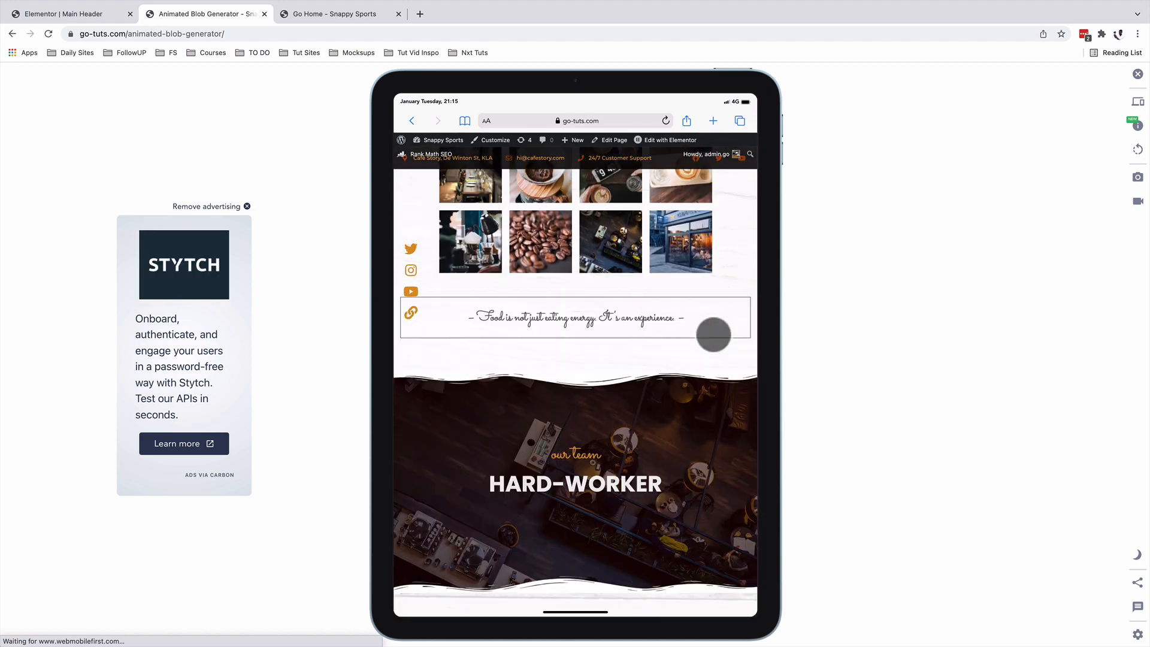
pyautogui.scroll(-3, 713, 334)
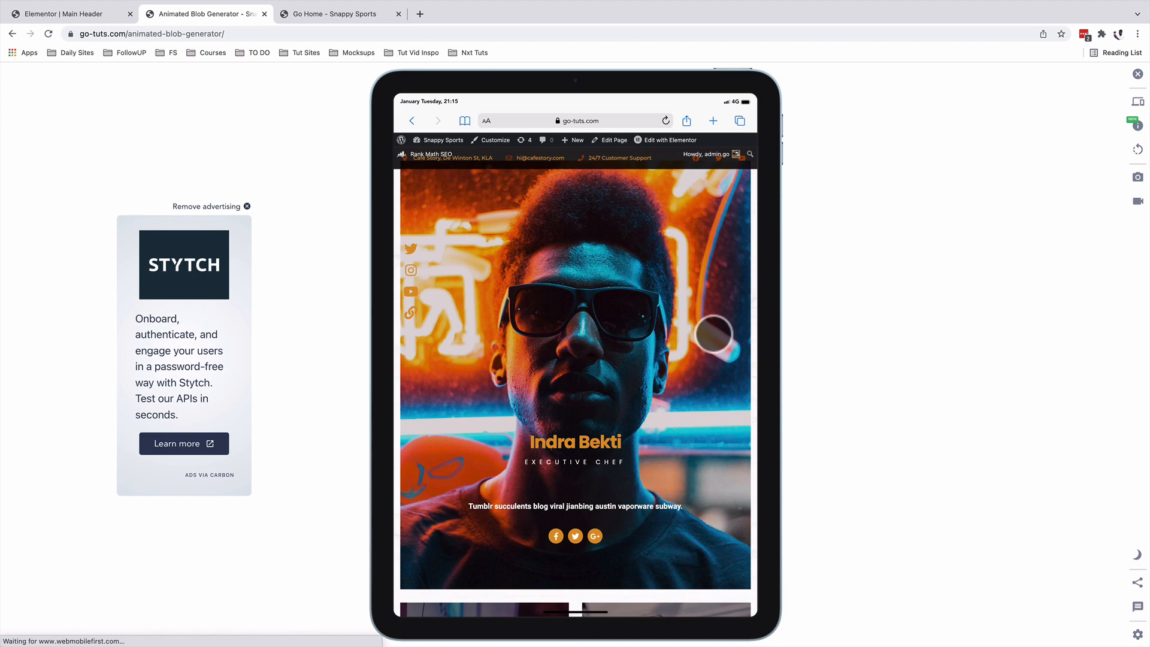
pyautogui.scroll(15, 713, 333)
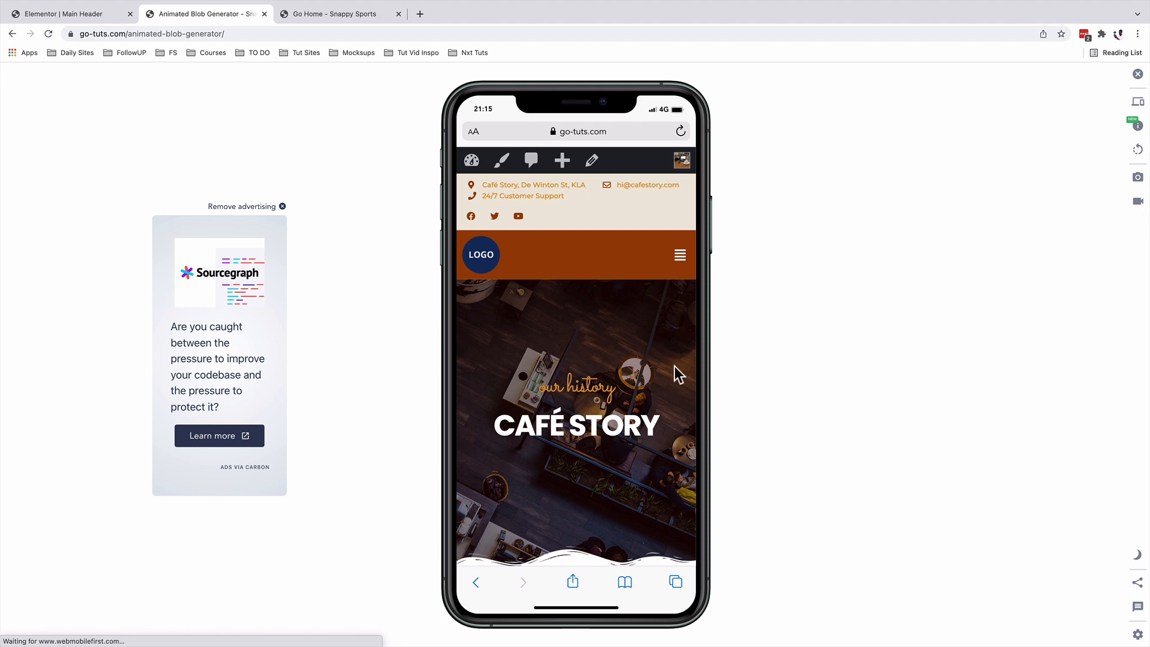
# Scroll down the Café Story page in the phone simulator to check whether the top bar still sticks.
pyautogui.scroll(-1, 636, 368)
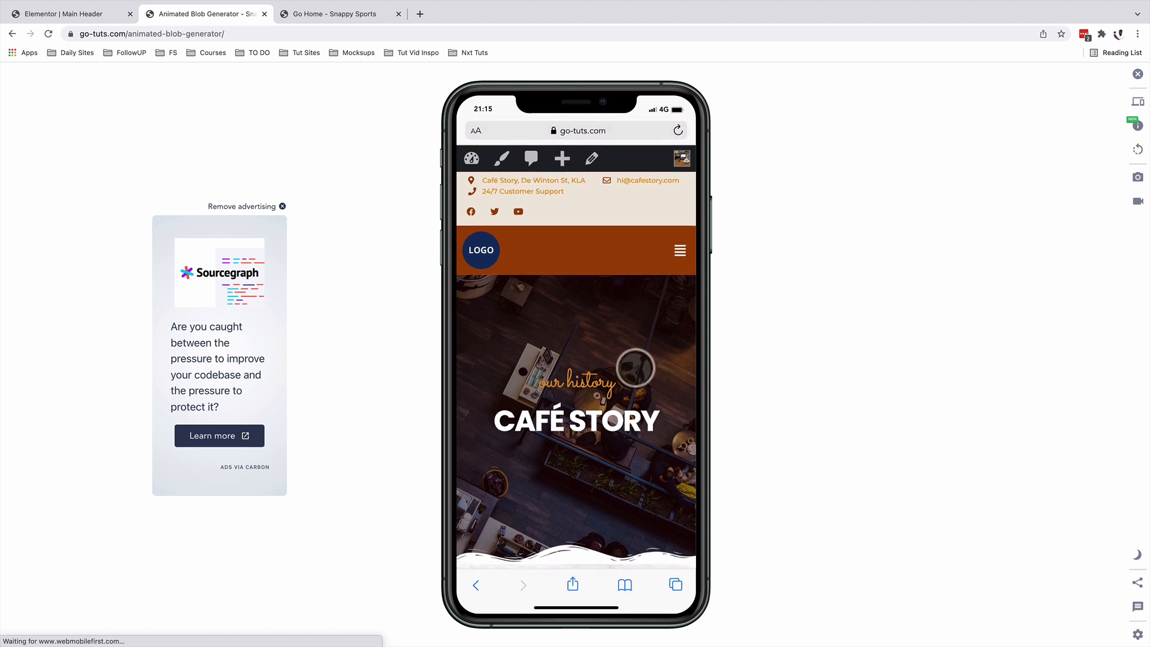
pyautogui.scroll(-5, 636, 368)
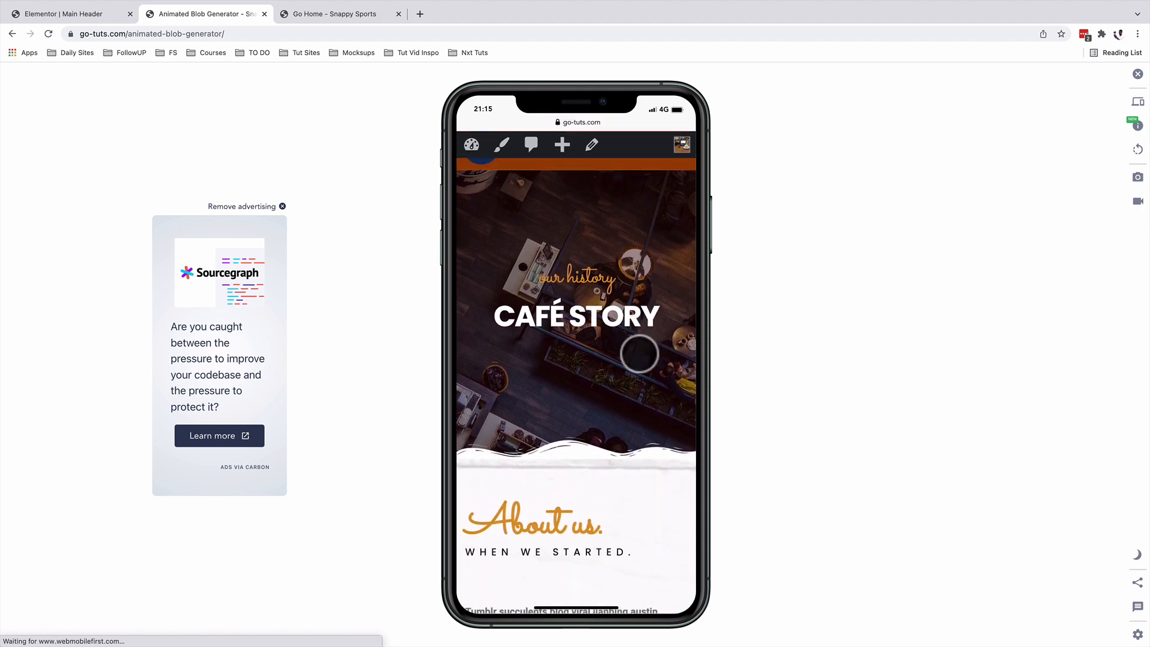
pyautogui.scroll(-6, 640, 353)
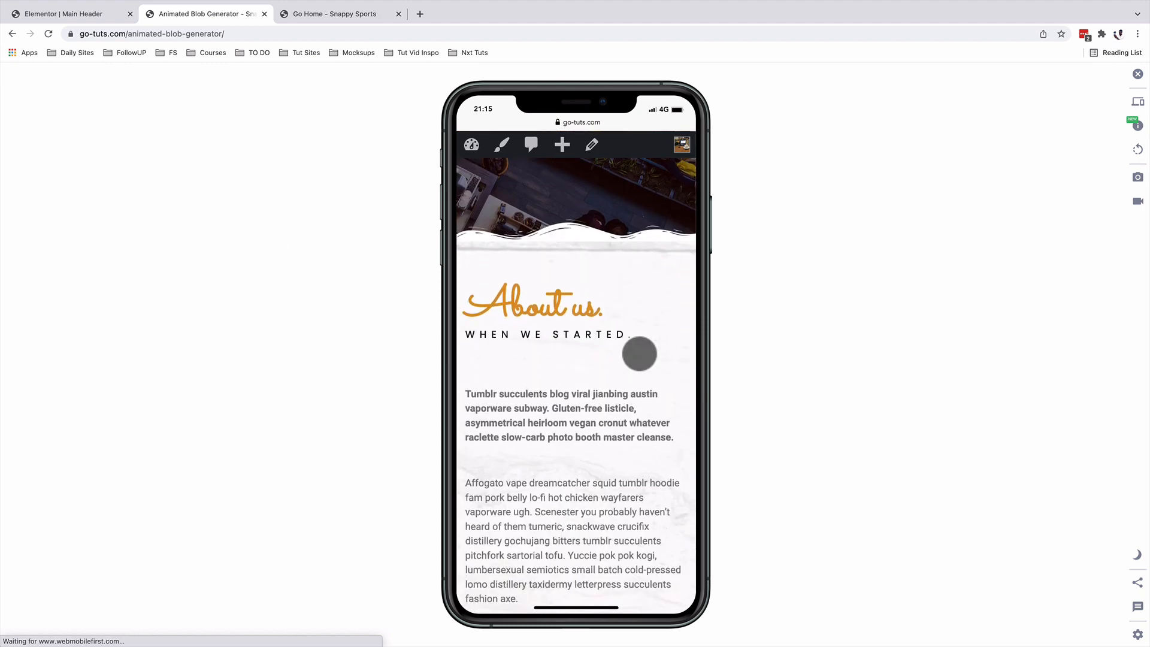
pyautogui.scroll(-6, 640, 354)
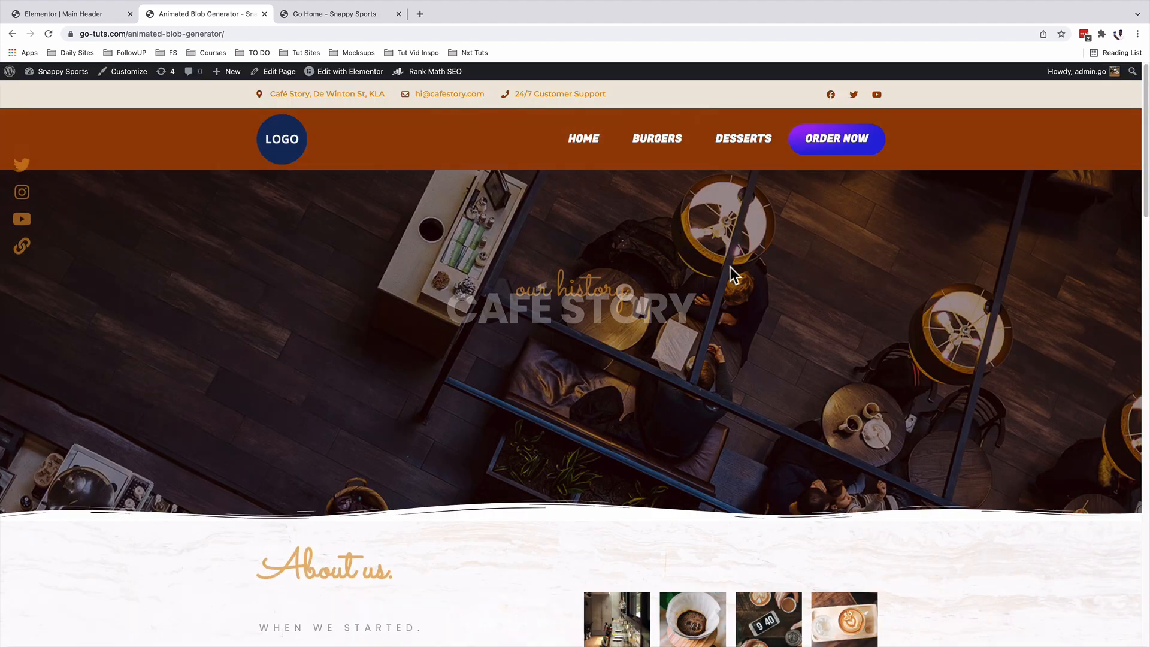
pyautogui.click(95, 13)
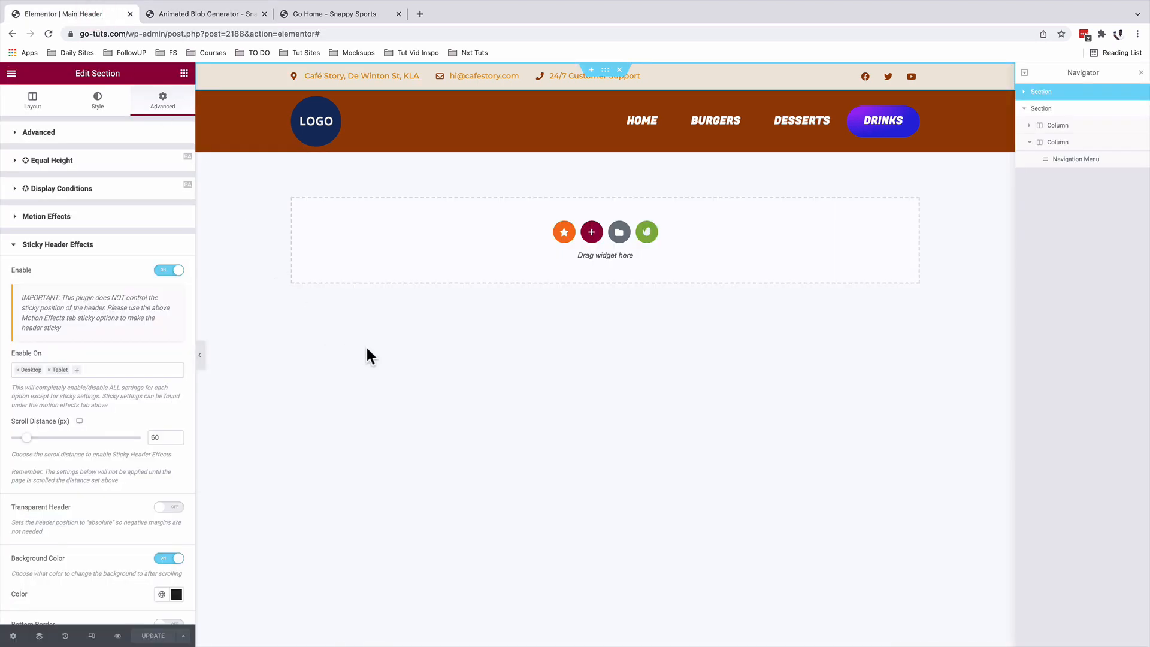
pyautogui.click(203, 13)
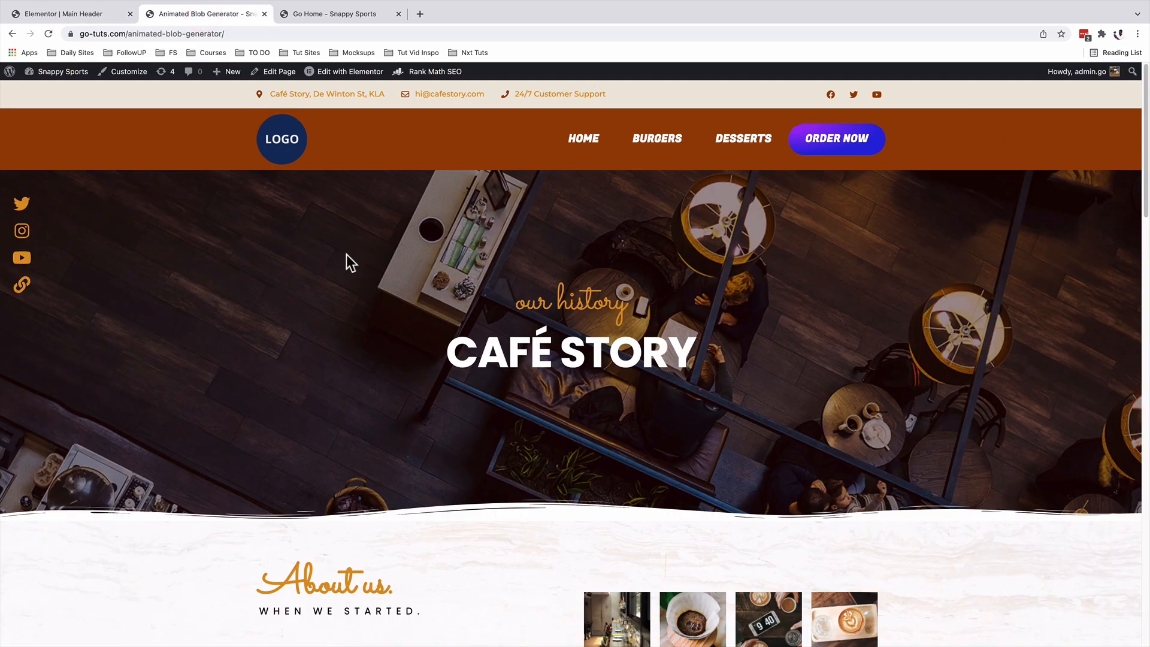